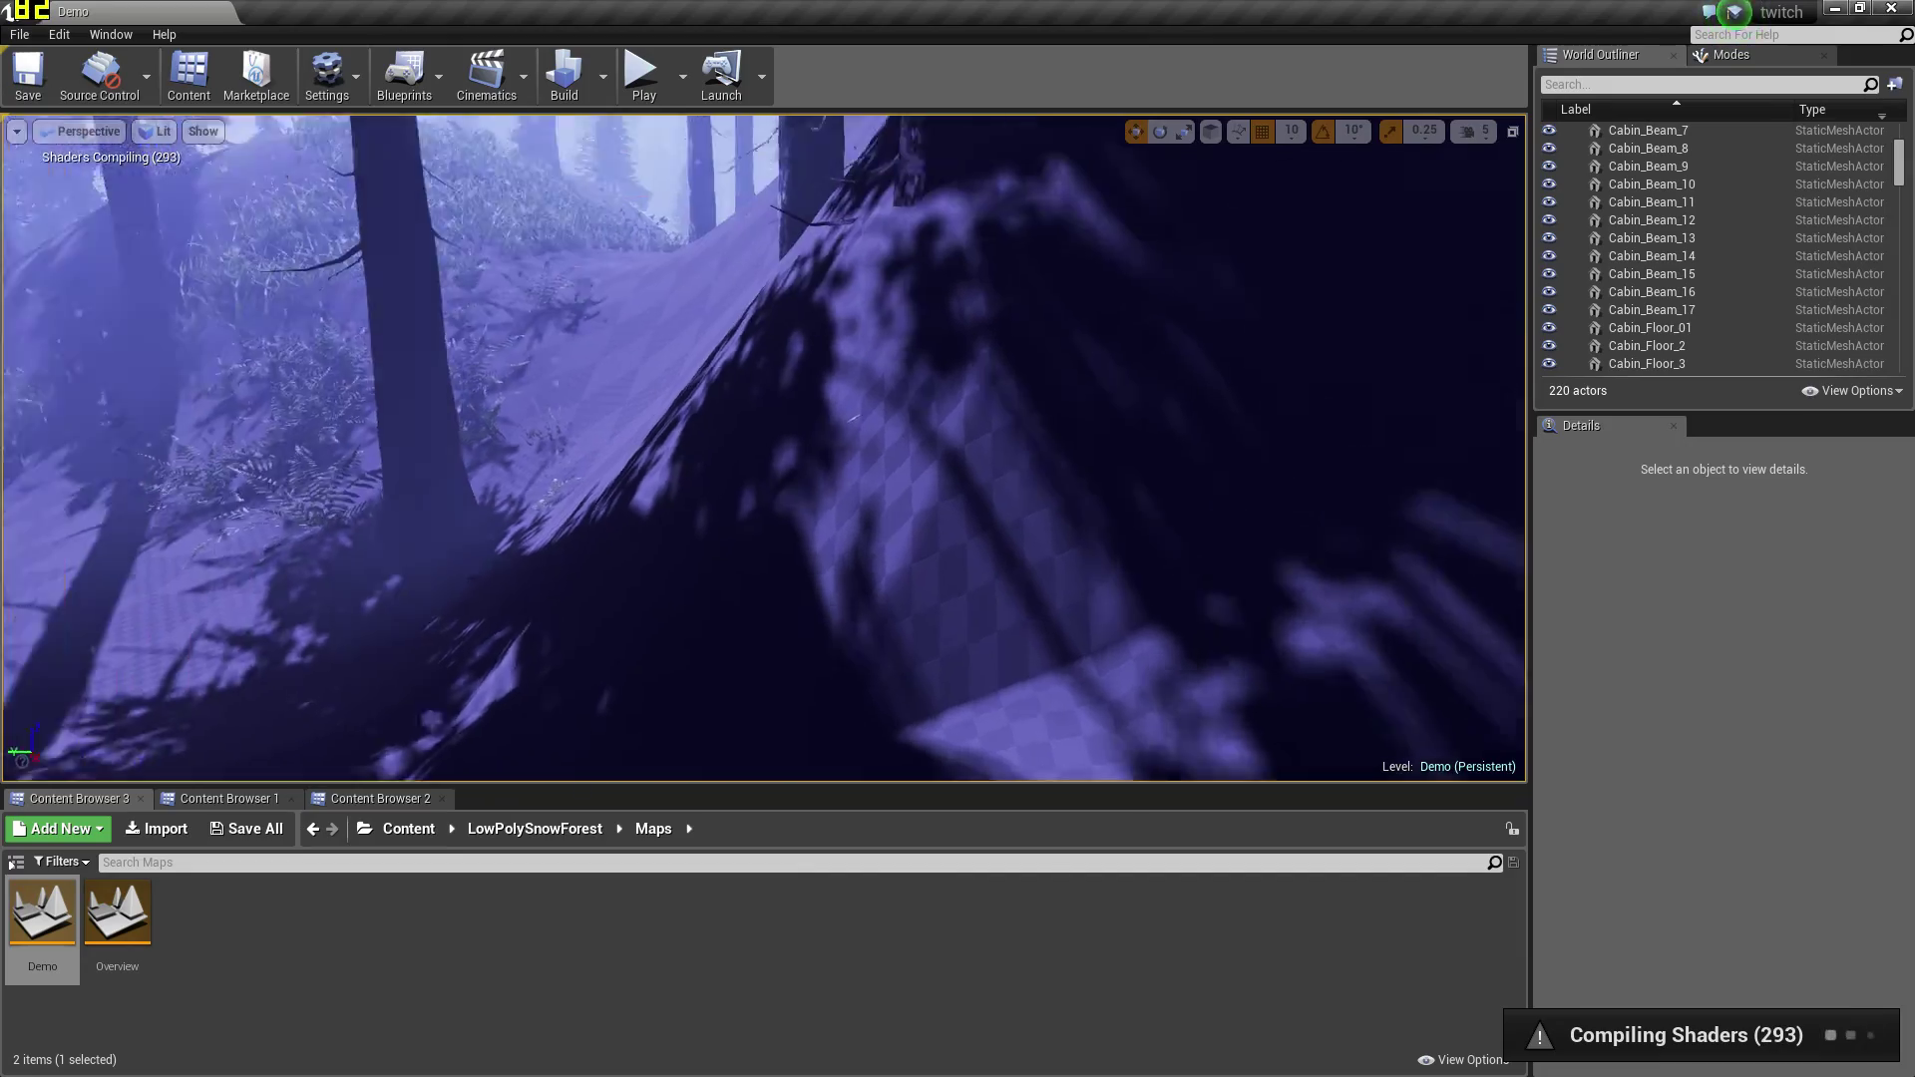
Fly through the snowy forest level along the track to examine the scene's fog, lighting and sky
{"action": "right_click_drag", "start_coordinate": [764, 448], "coordinate": [598, 379]}
{"action": "right_click", "coordinate": [631, 472]}
{"action": "type", "text": "w"}
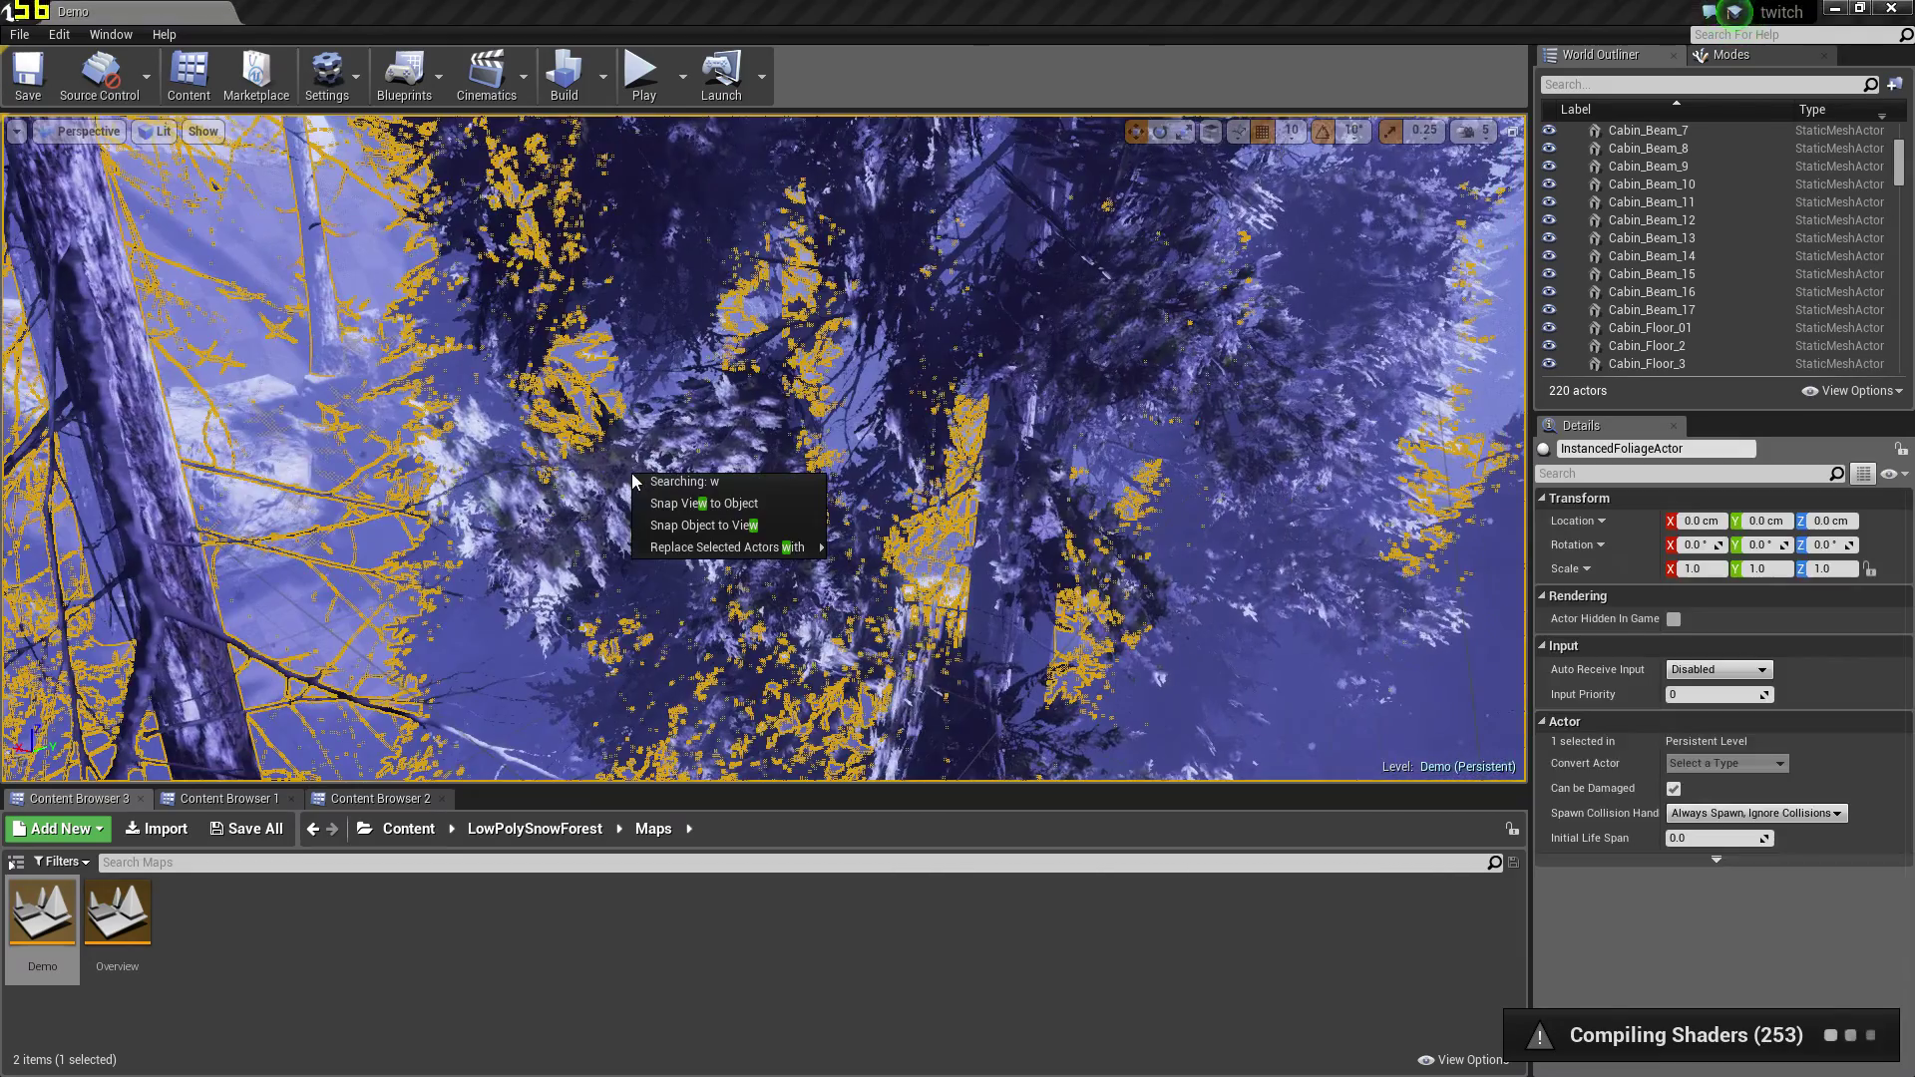
{"action": "right_click_drag", "start_coordinate": [793, 380], "coordinate": [1346, 249]}
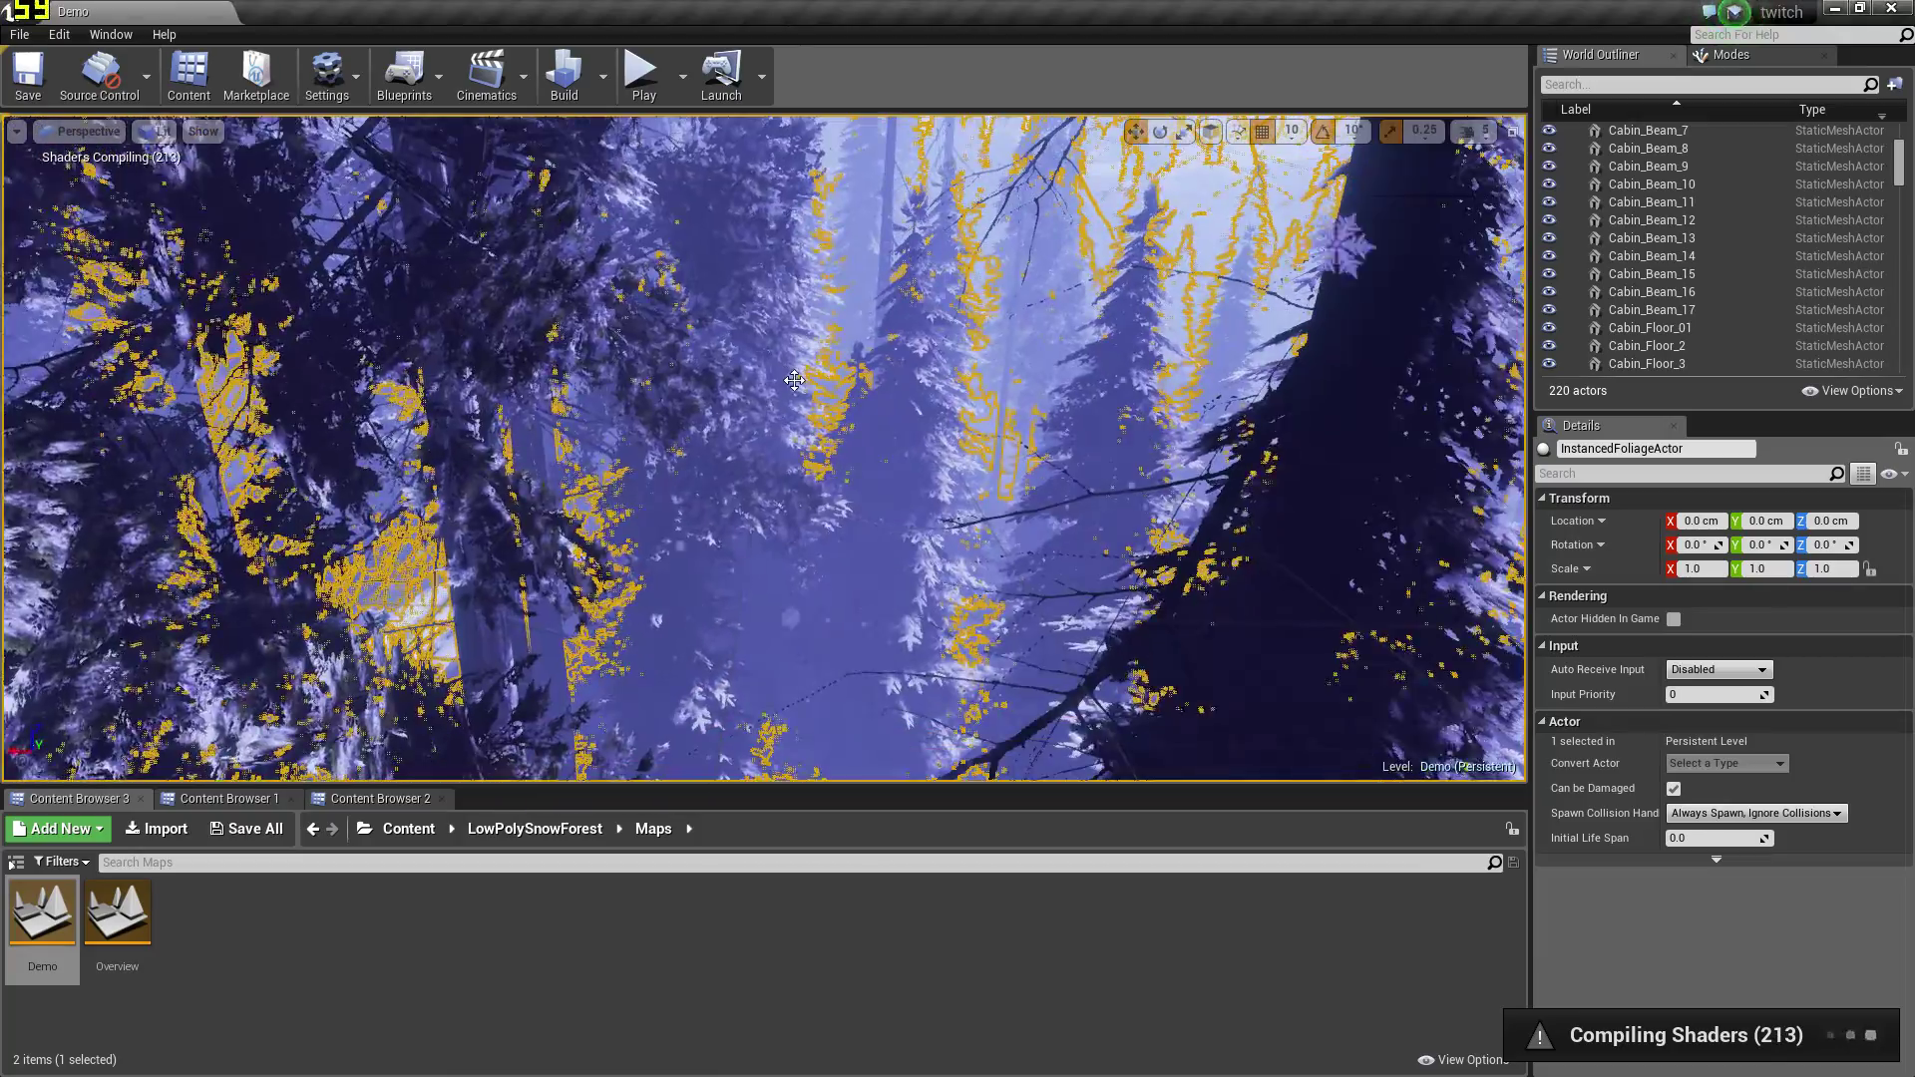
{"action": "key", "text": "Escape"}
{"action": "right_click_drag", "start_coordinate": [793, 380], "coordinate": [1007, 160]}
{"action": "right_click_drag", "start_coordinate": [813, 340], "coordinate": [678, 458]}
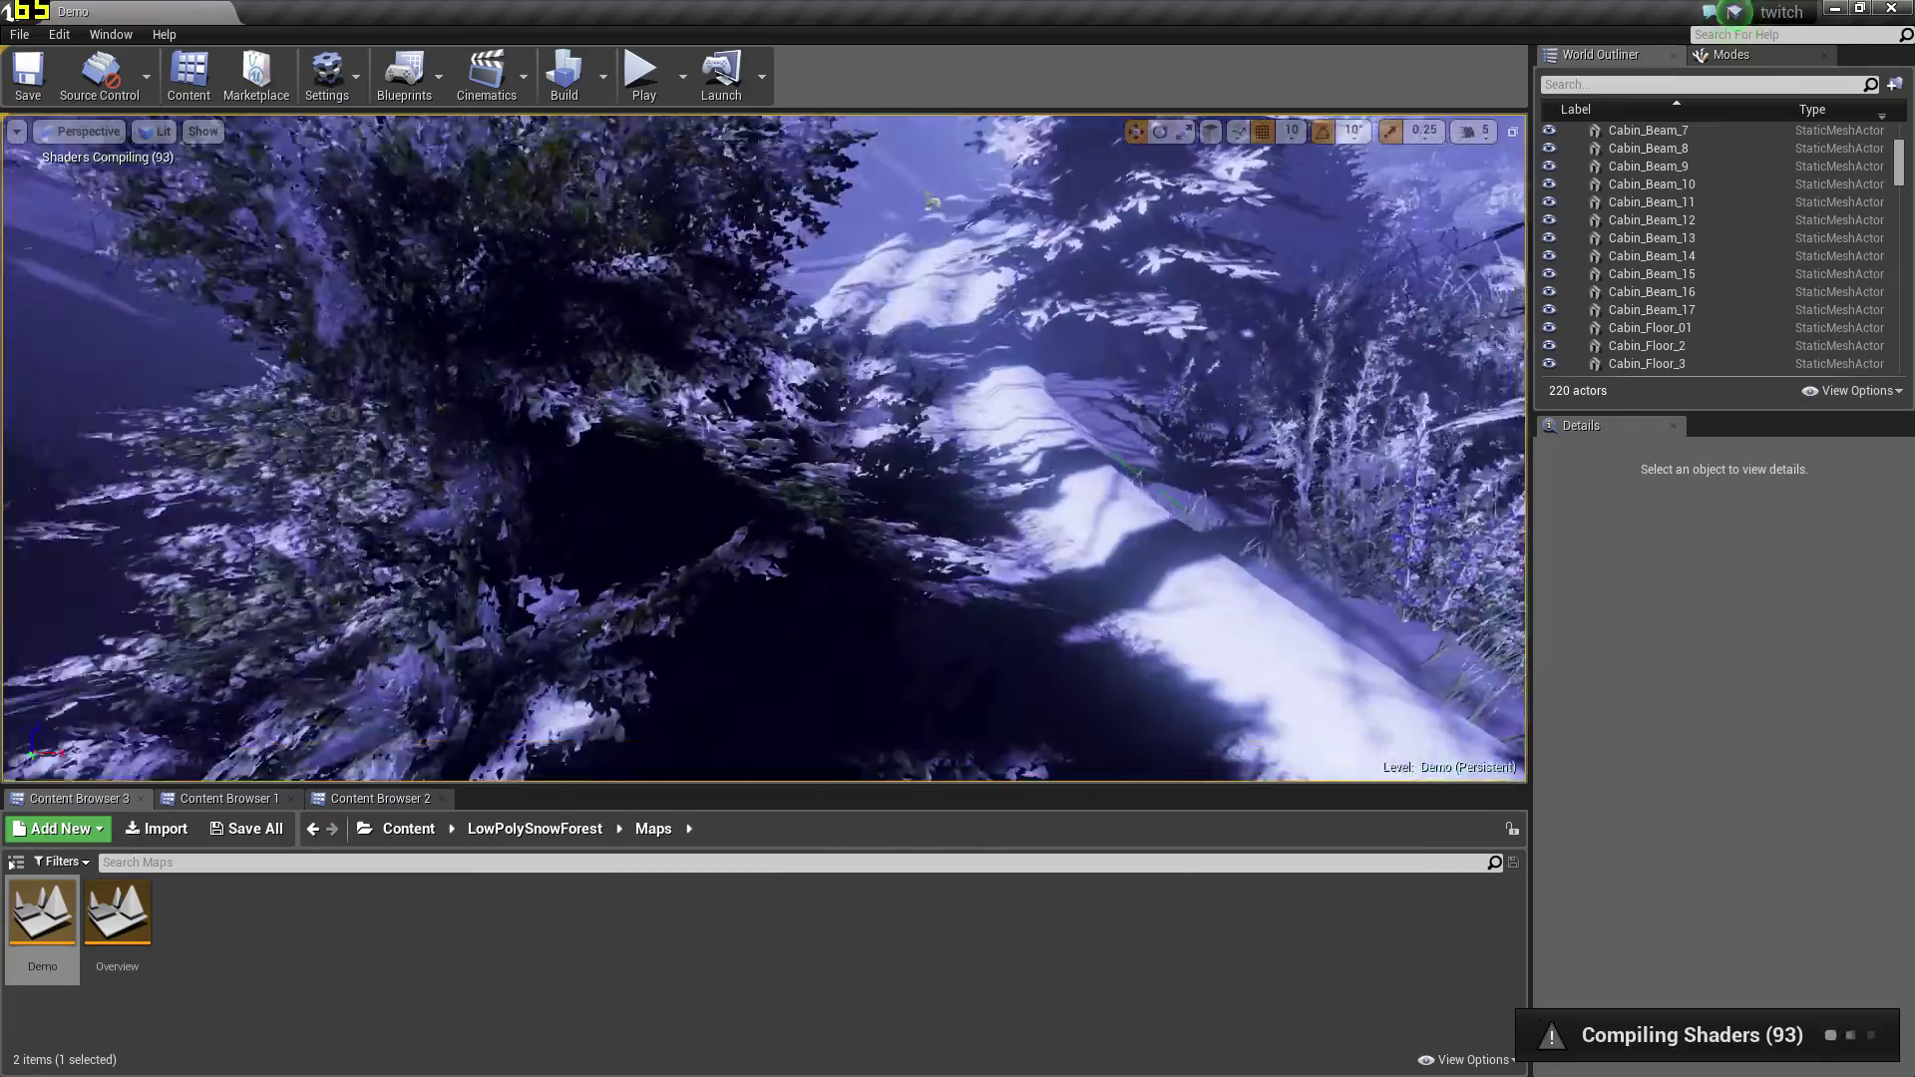
{"action": "right_click_drag", "start_coordinate": [813, 449], "coordinate": [773, 449]}
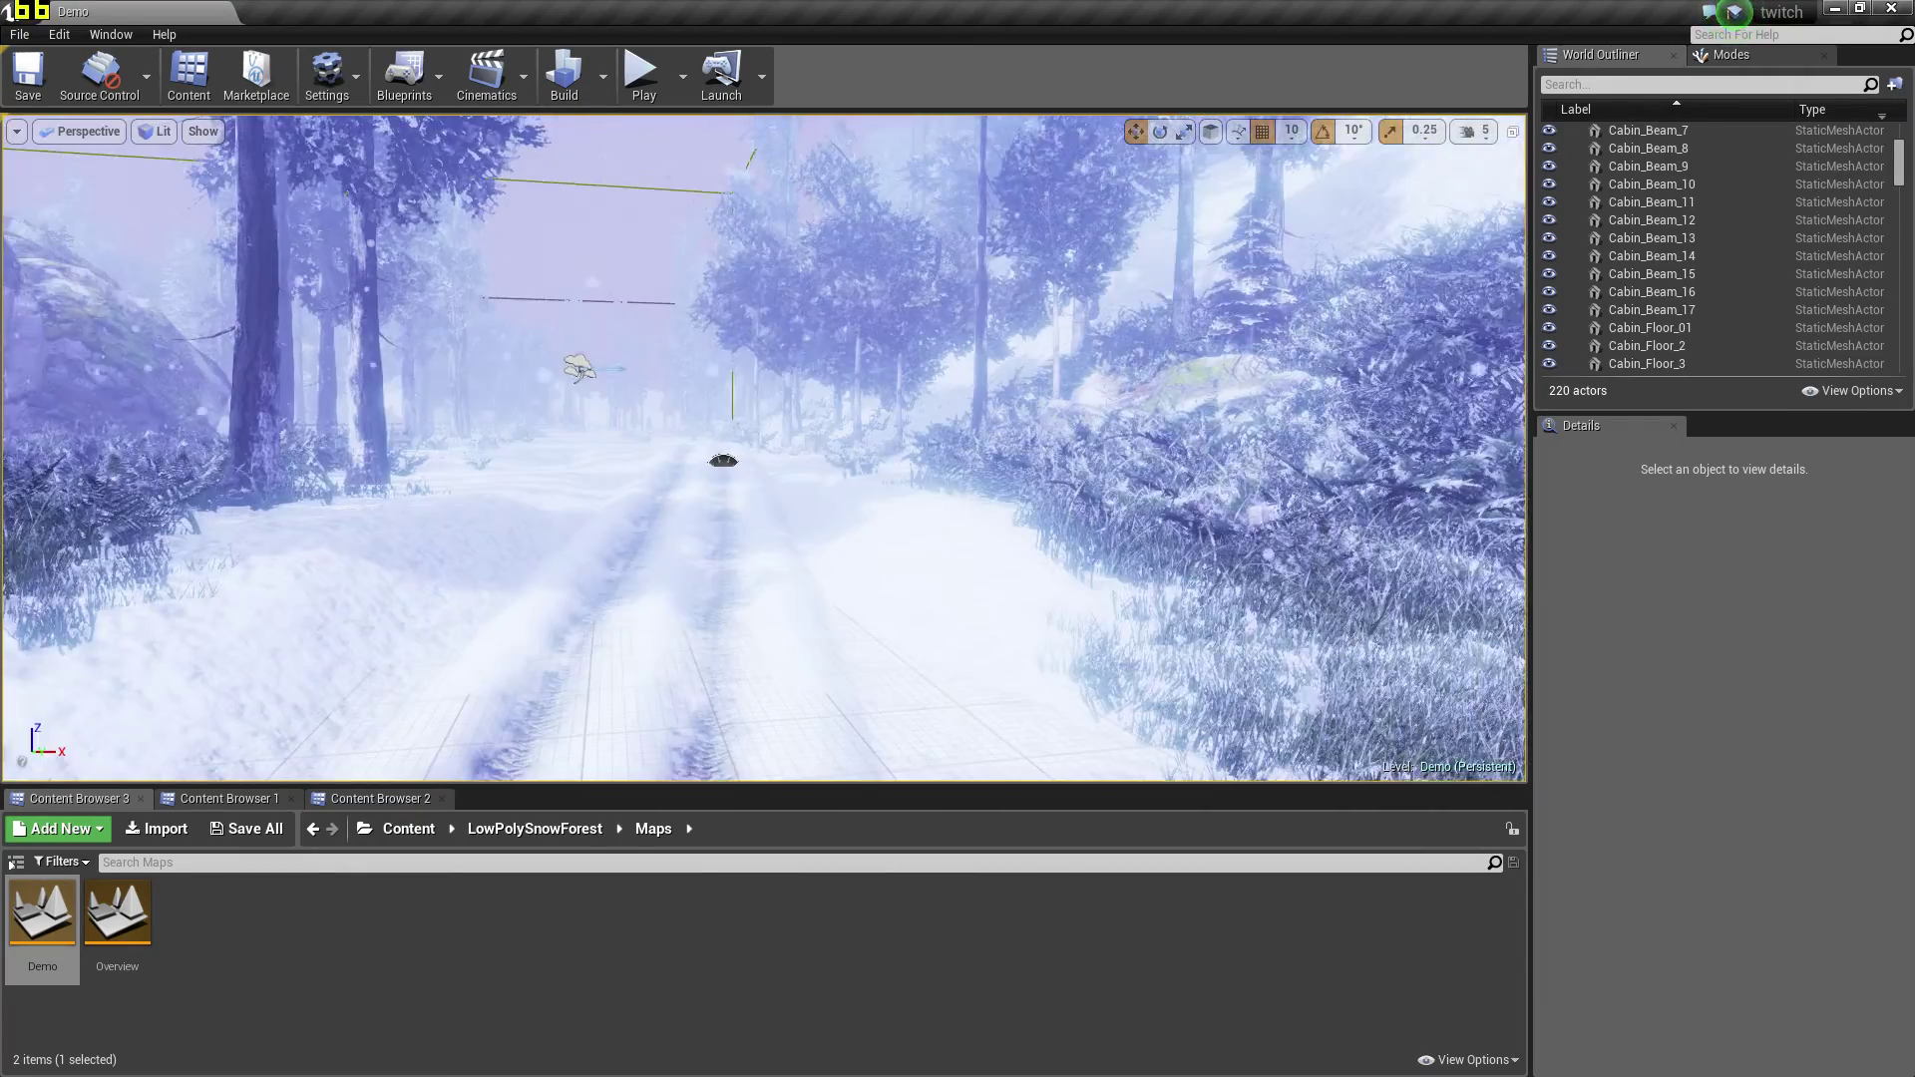
{"action": "right_click_drag", "start_coordinate": [813, 449], "coordinate": [778, 461]}
Delete the LightmassImportanceVolume actor from the Demo level
{"action": "scroll", "coordinate": [1685, 236], "scroll_direction": "down", "scroll_amount": 15}
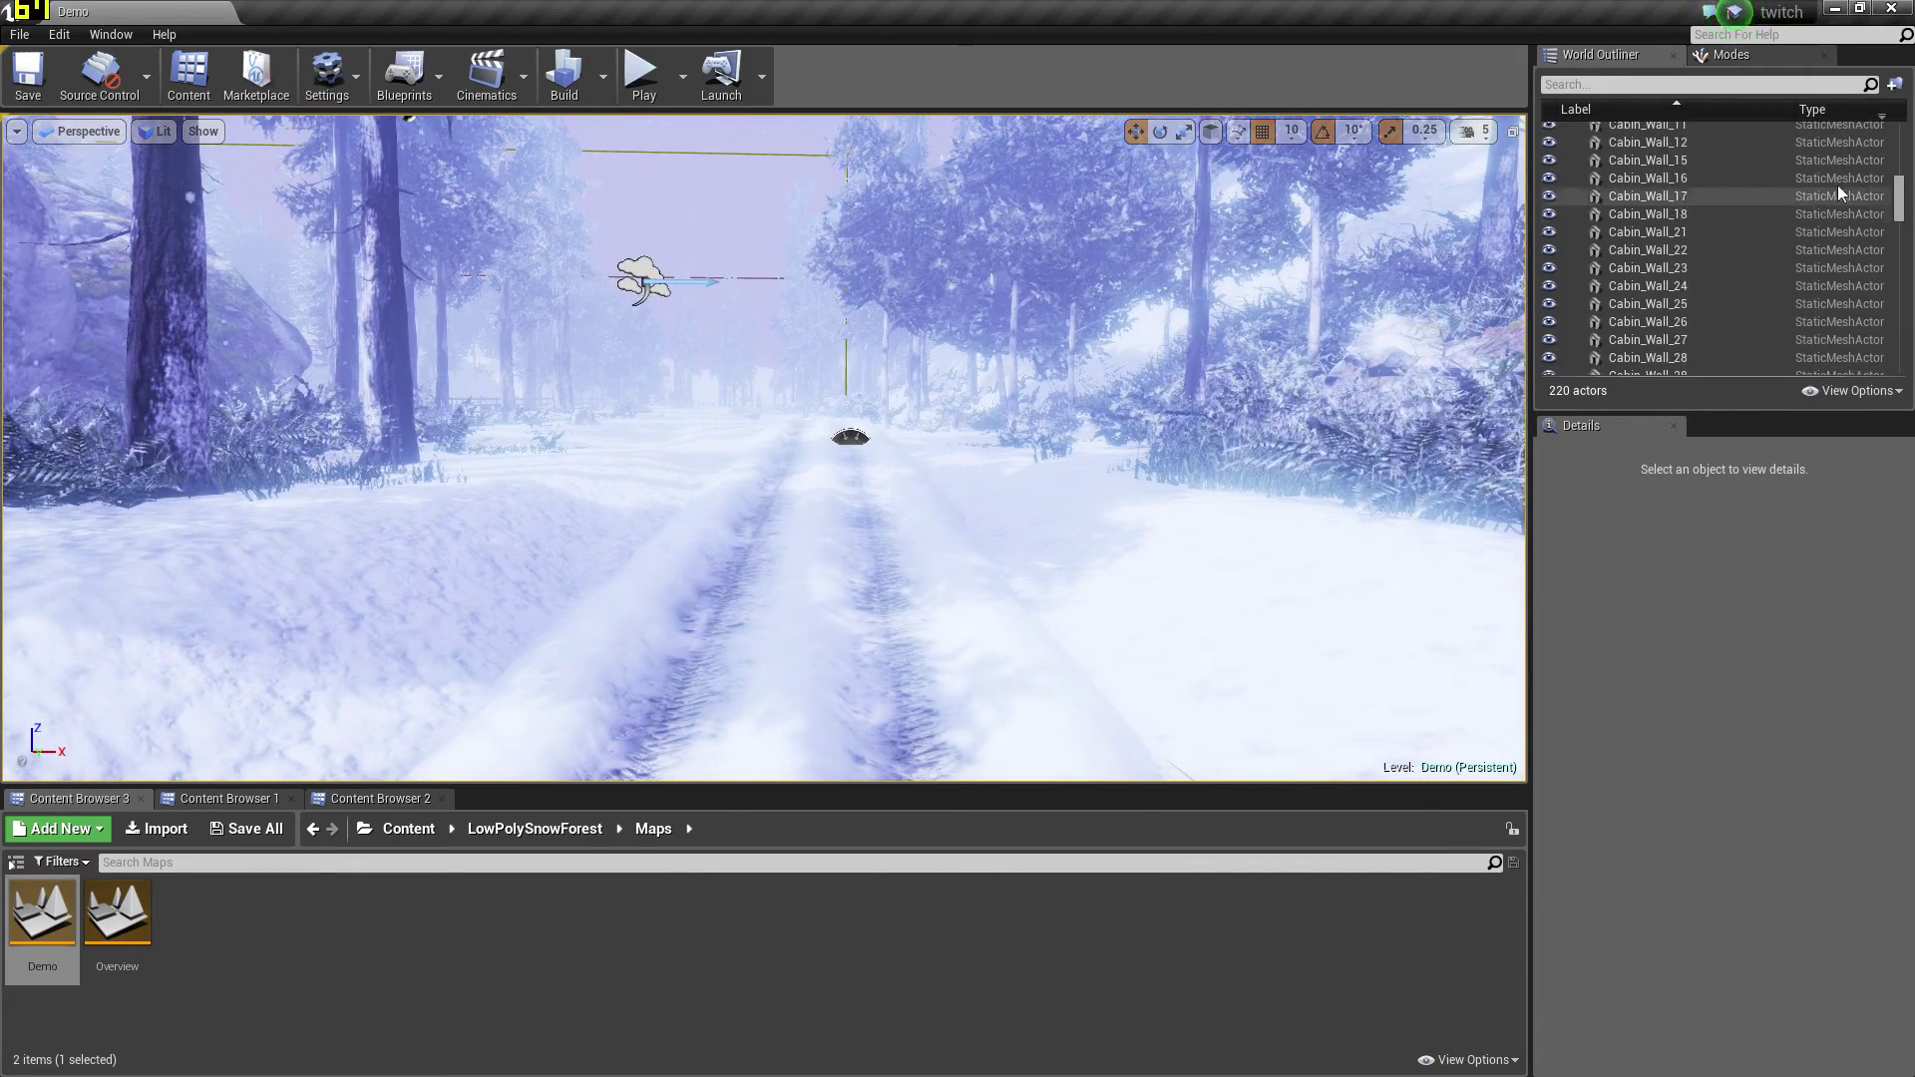
{"action": "scroll", "coordinate": [1835, 232], "scroll_direction": "down", "scroll_amount": 4}
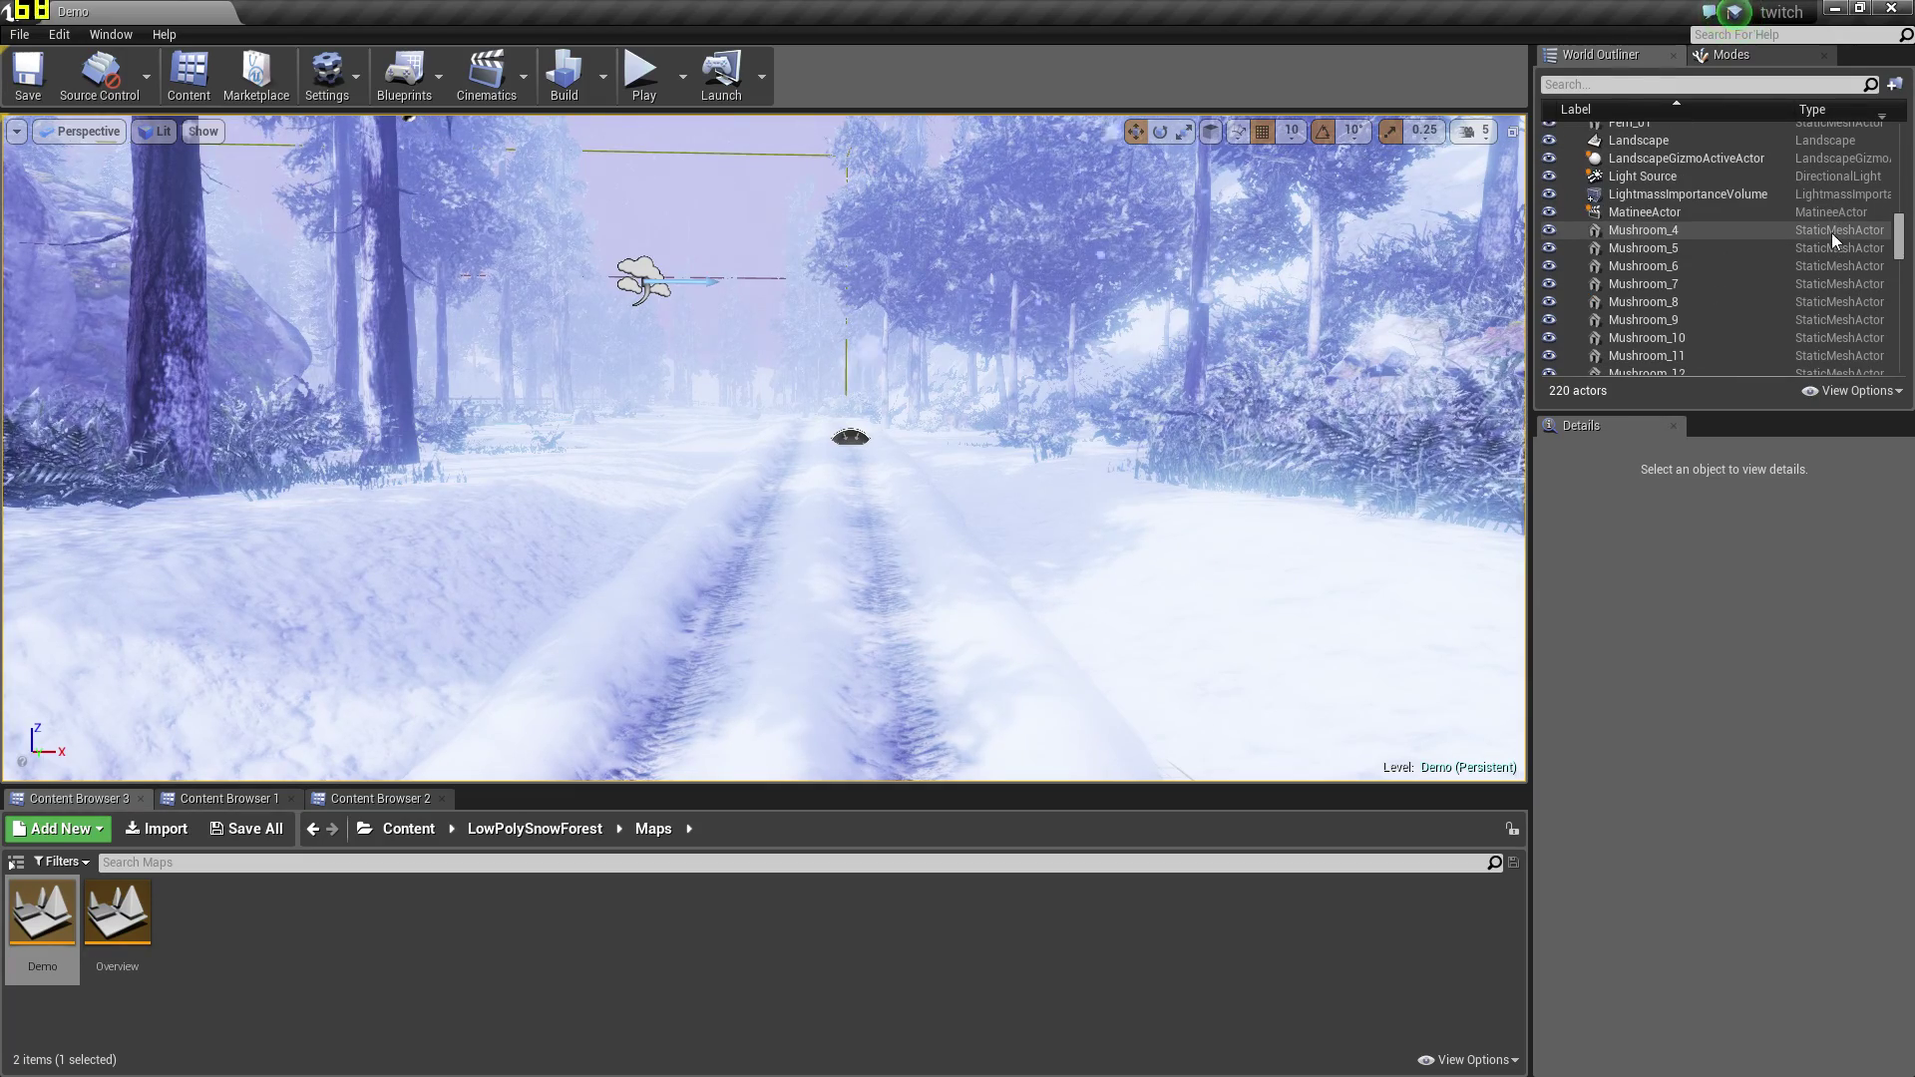
{"action": "left_click", "coordinate": [1646, 195]}
{"action": "key", "text": "Delete"}
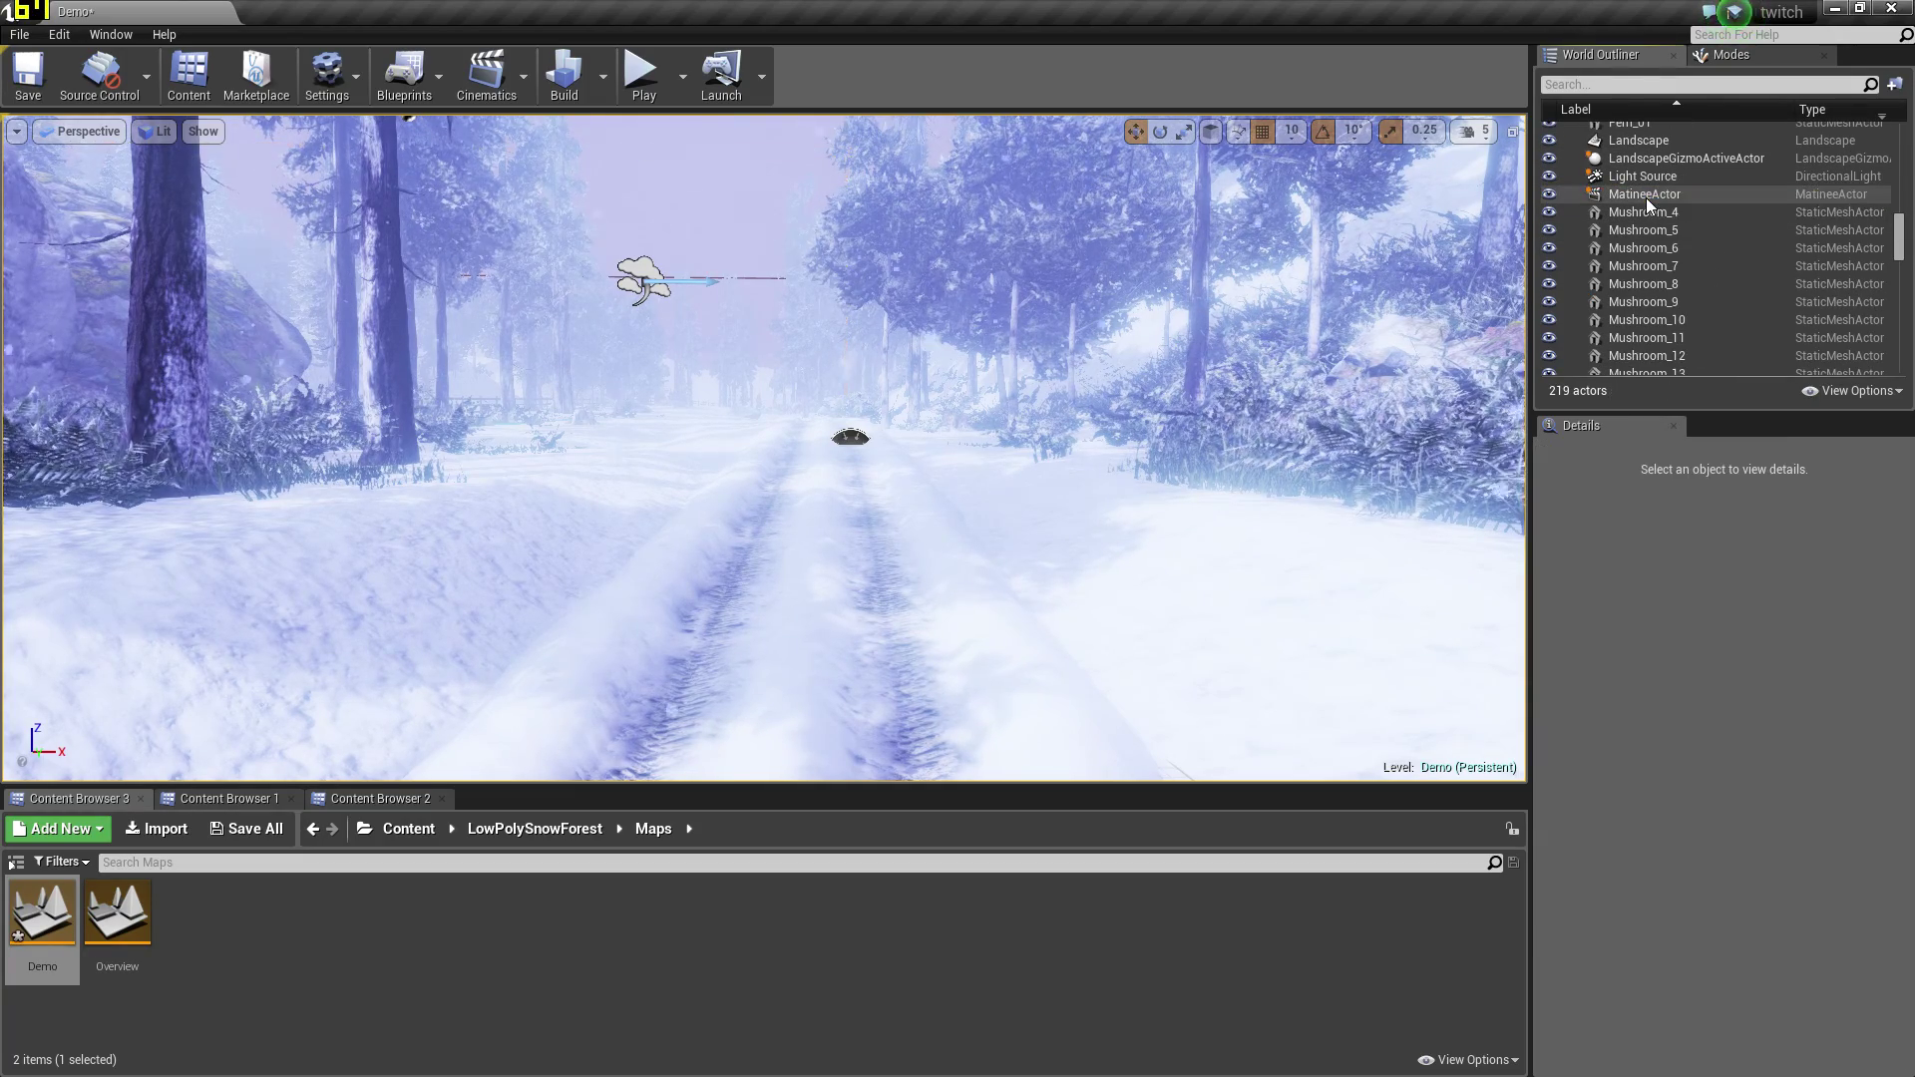
Look through the level's remaining actors and delete the AtmosphericFog actor
{"action": "scroll", "coordinate": [1667, 219], "scroll_direction": "down", "scroll_amount": 4}
{"action": "scroll", "coordinate": [1668, 219], "scroll_direction": "down", "scroll_amount": 20}
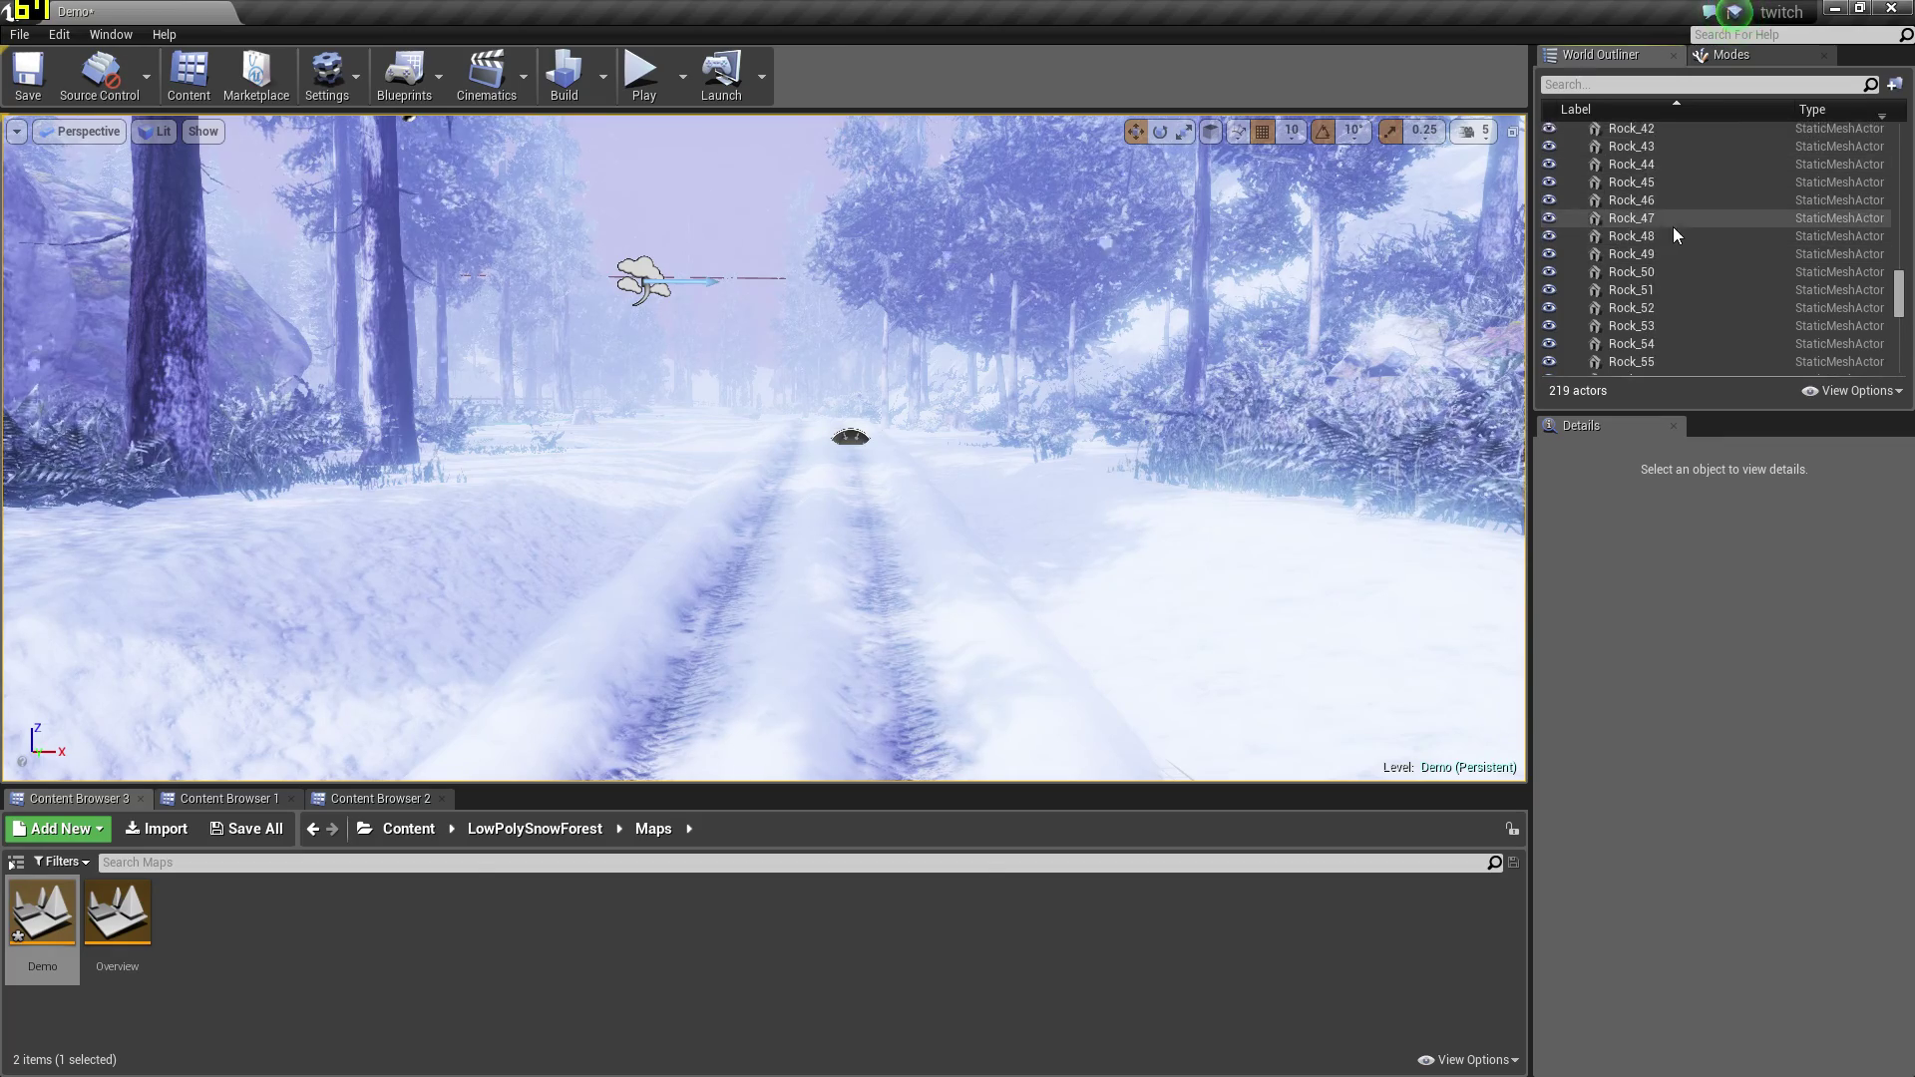
{"action": "scroll", "coordinate": [1704, 272], "scroll_direction": "down", "scroll_amount": 5}
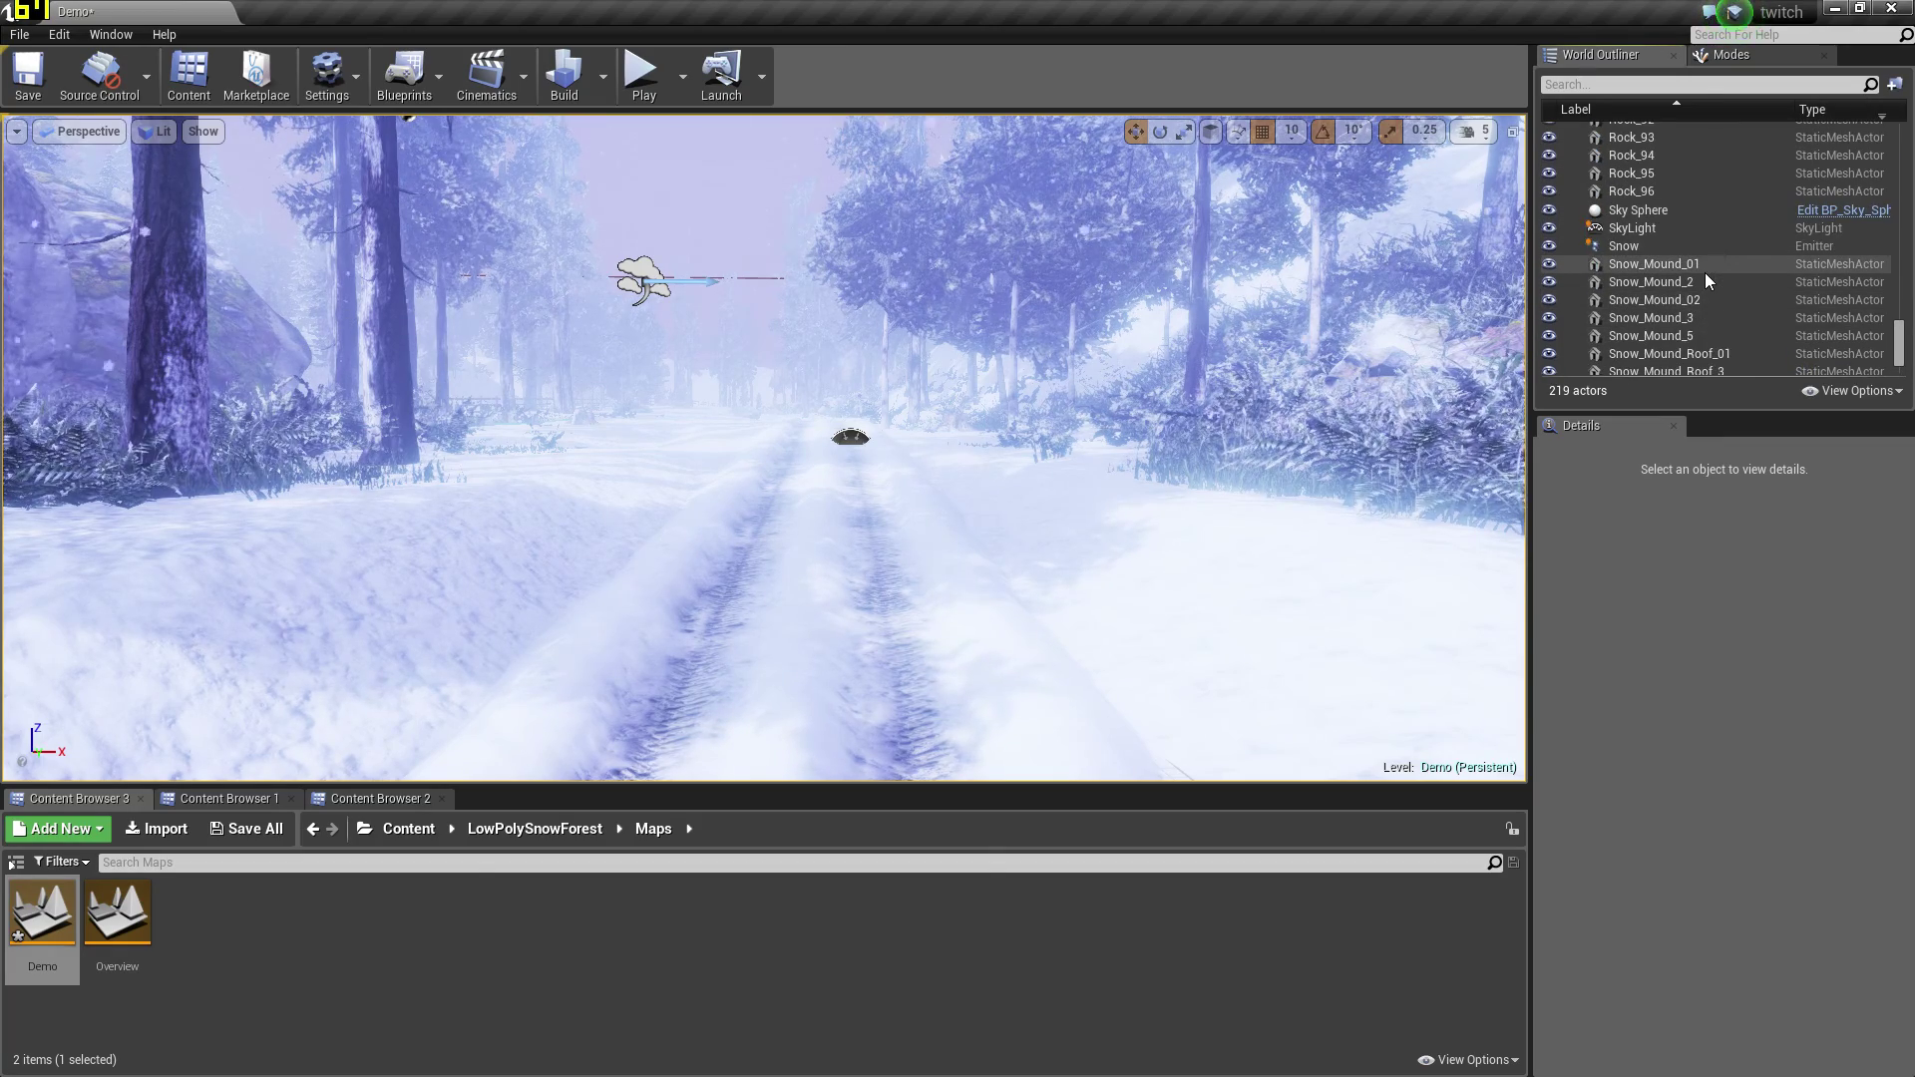
{"action": "scroll", "coordinate": [1703, 272], "scroll_direction": "down", "scroll_amount": 2}
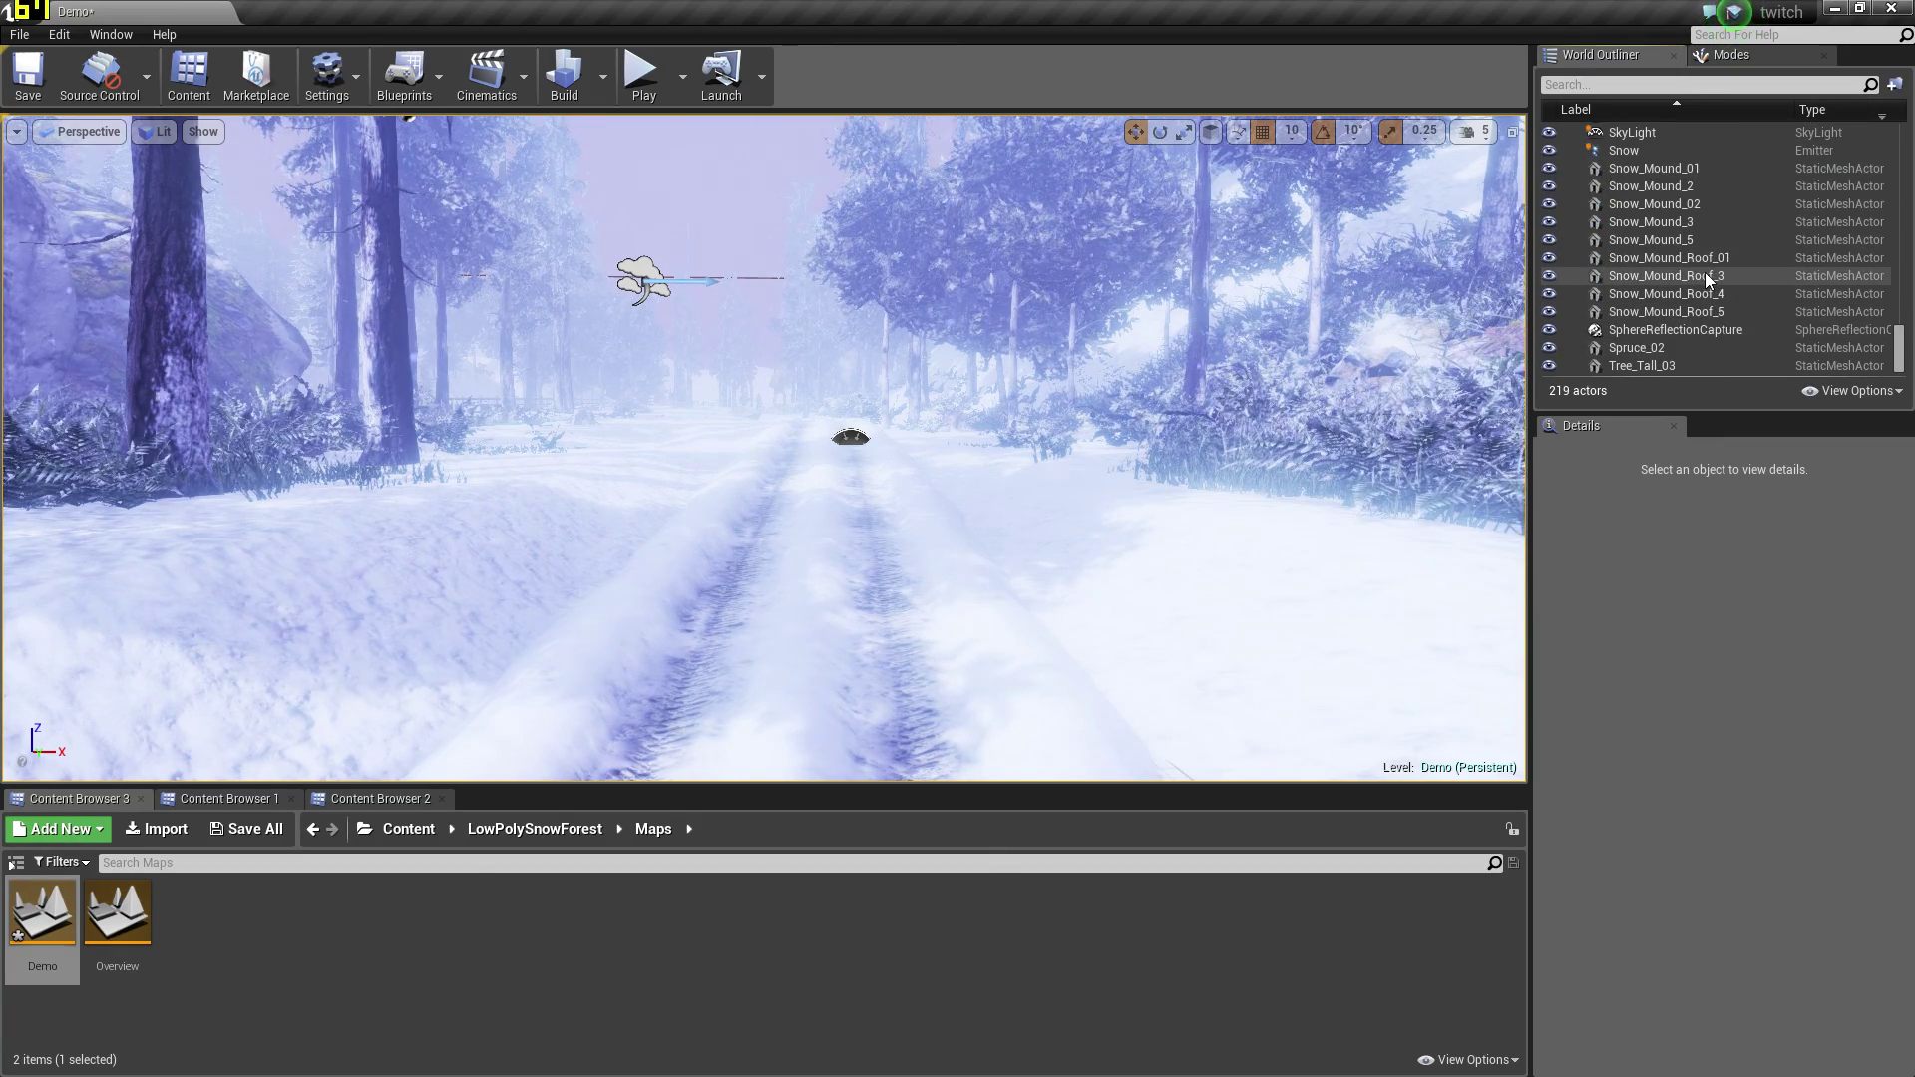
{"action": "scroll", "coordinate": [1701, 289], "scroll_direction": "up", "scroll_amount": 5}
{"action": "left_click_drag", "start_coordinate": [1903, 332], "coordinate": [1870, 128]}
{"action": "left_click", "coordinate": [1689, 150]}
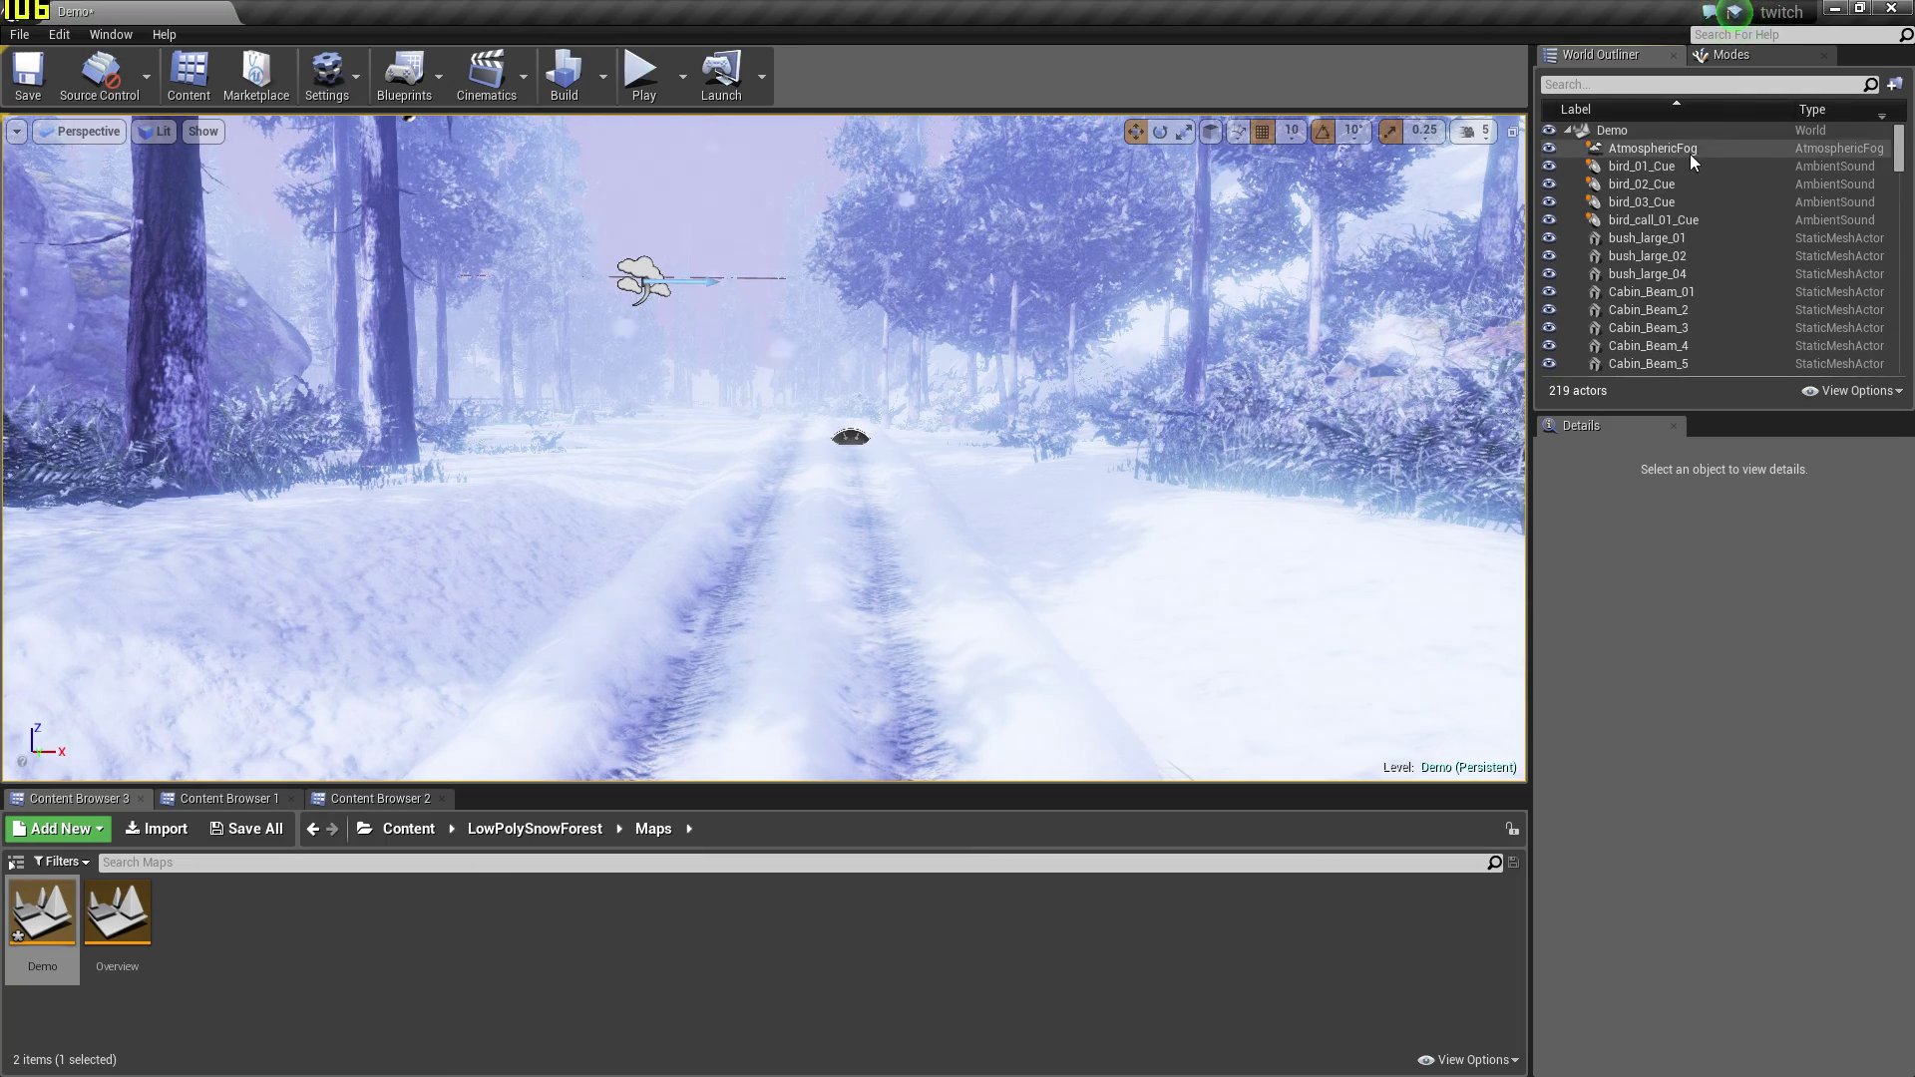
{"action": "key", "text": "Delete"}
Delete the ExponentialHeightFog and the Light Source directional light from the level
{"action": "scroll", "coordinate": [1701, 229], "scroll_direction": "down", "scroll_amount": 10}
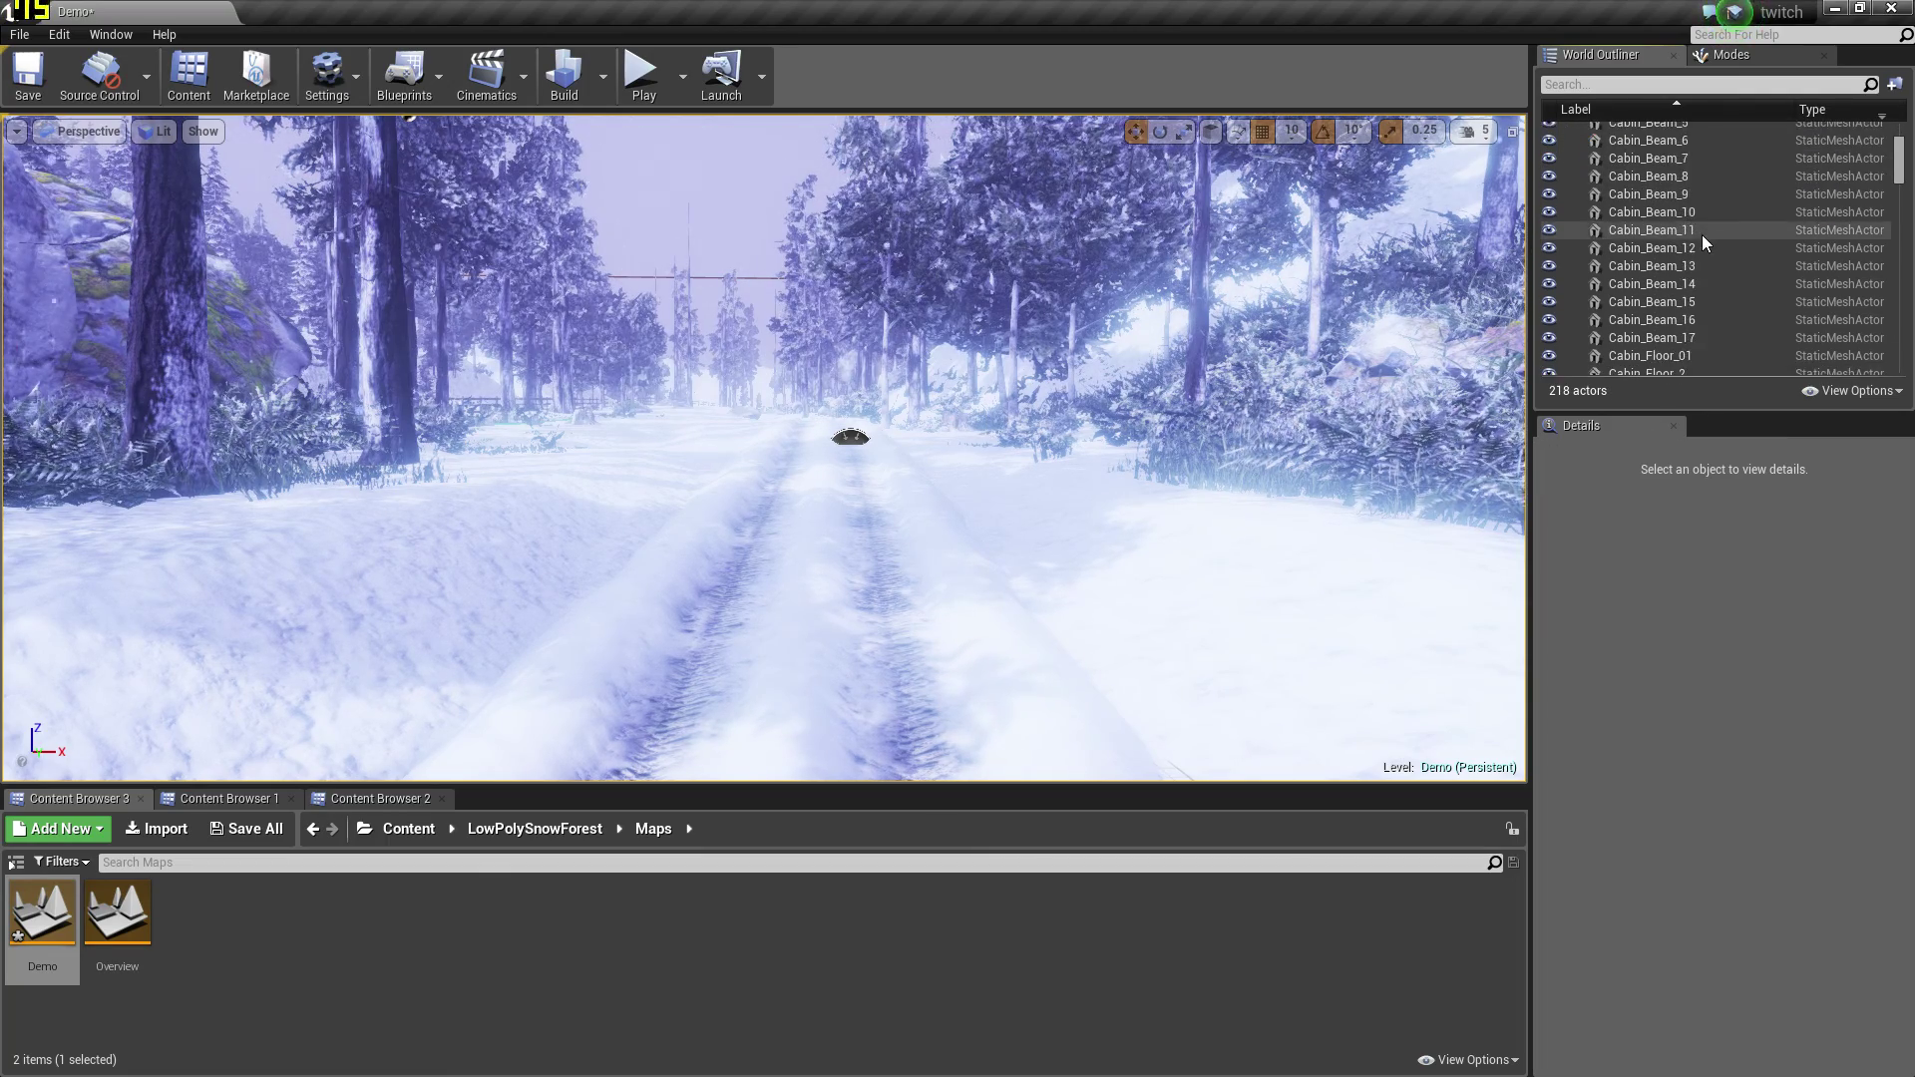
{"action": "scroll", "coordinate": [1701, 252], "scroll_direction": "down", "scroll_amount": 6}
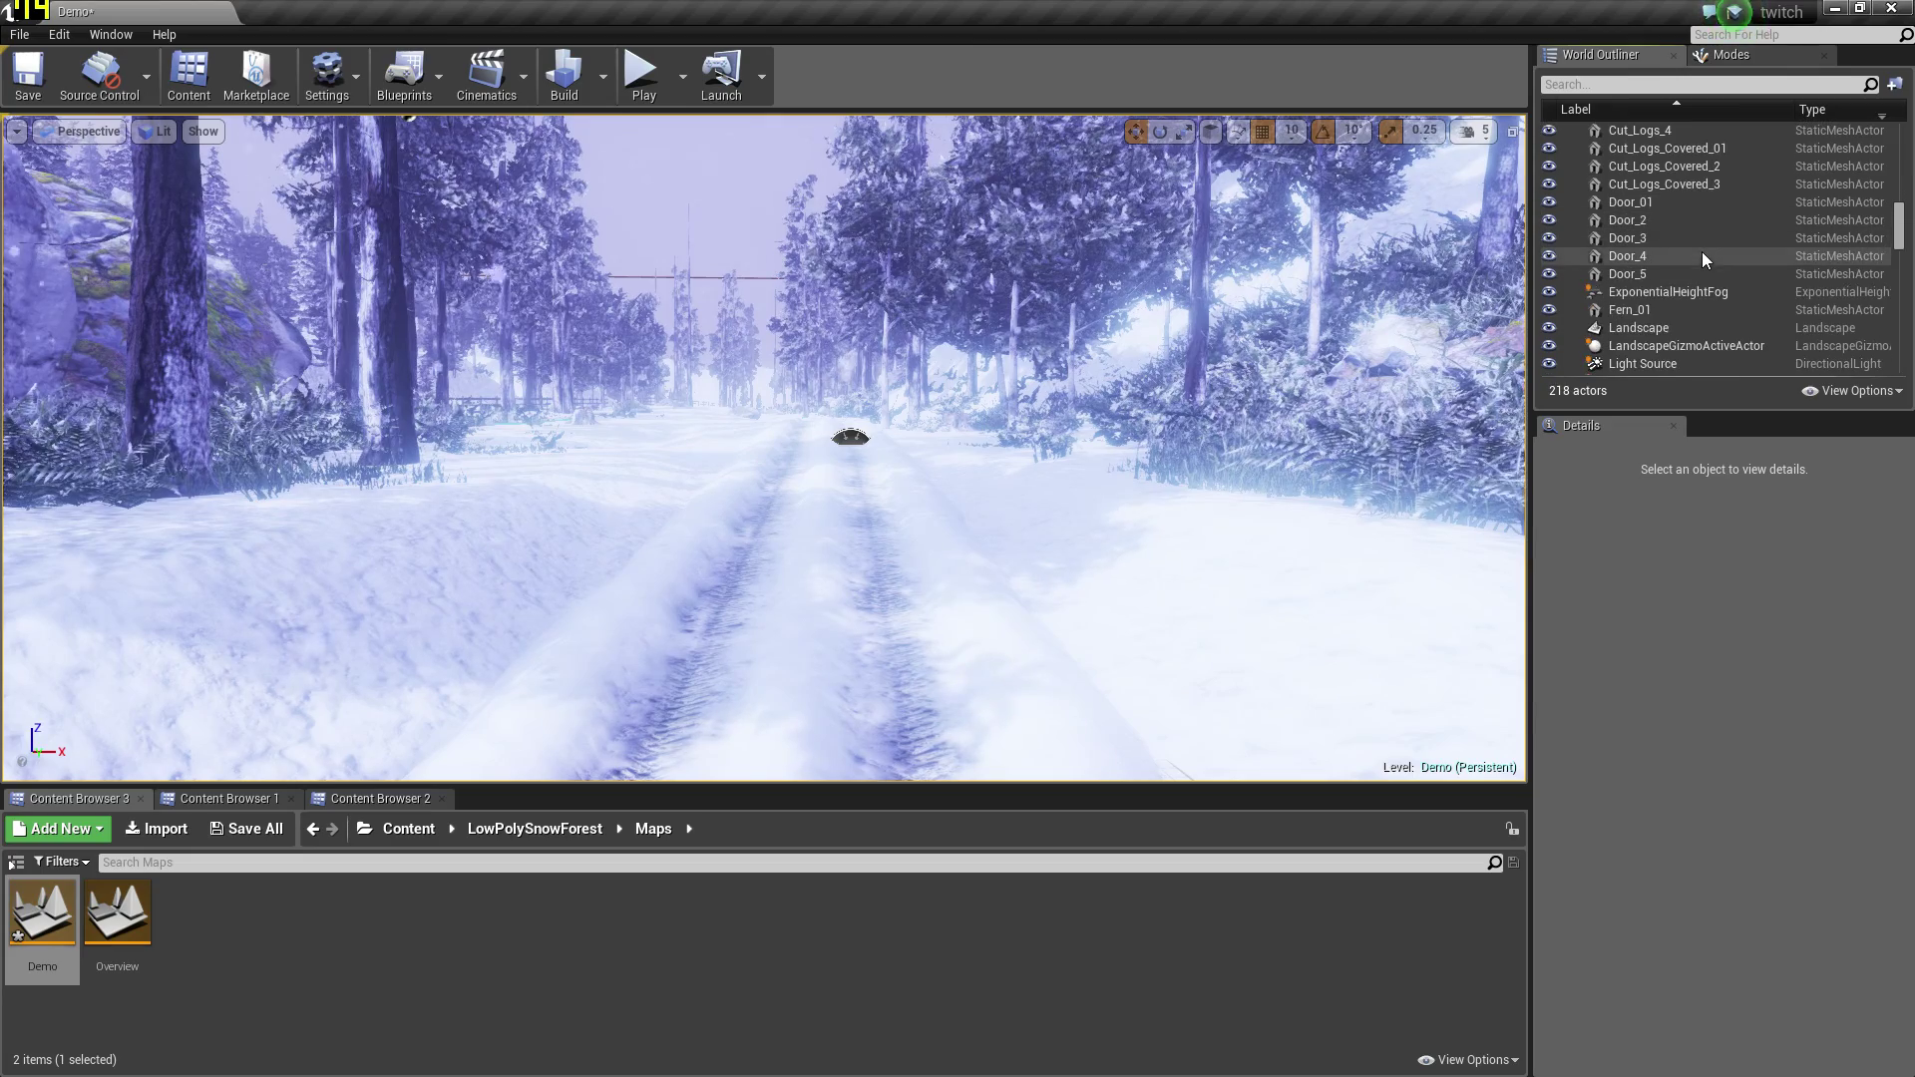
{"action": "left_click", "coordinate": [1696, 291]}
{"action": "key", "text": "Delete"}
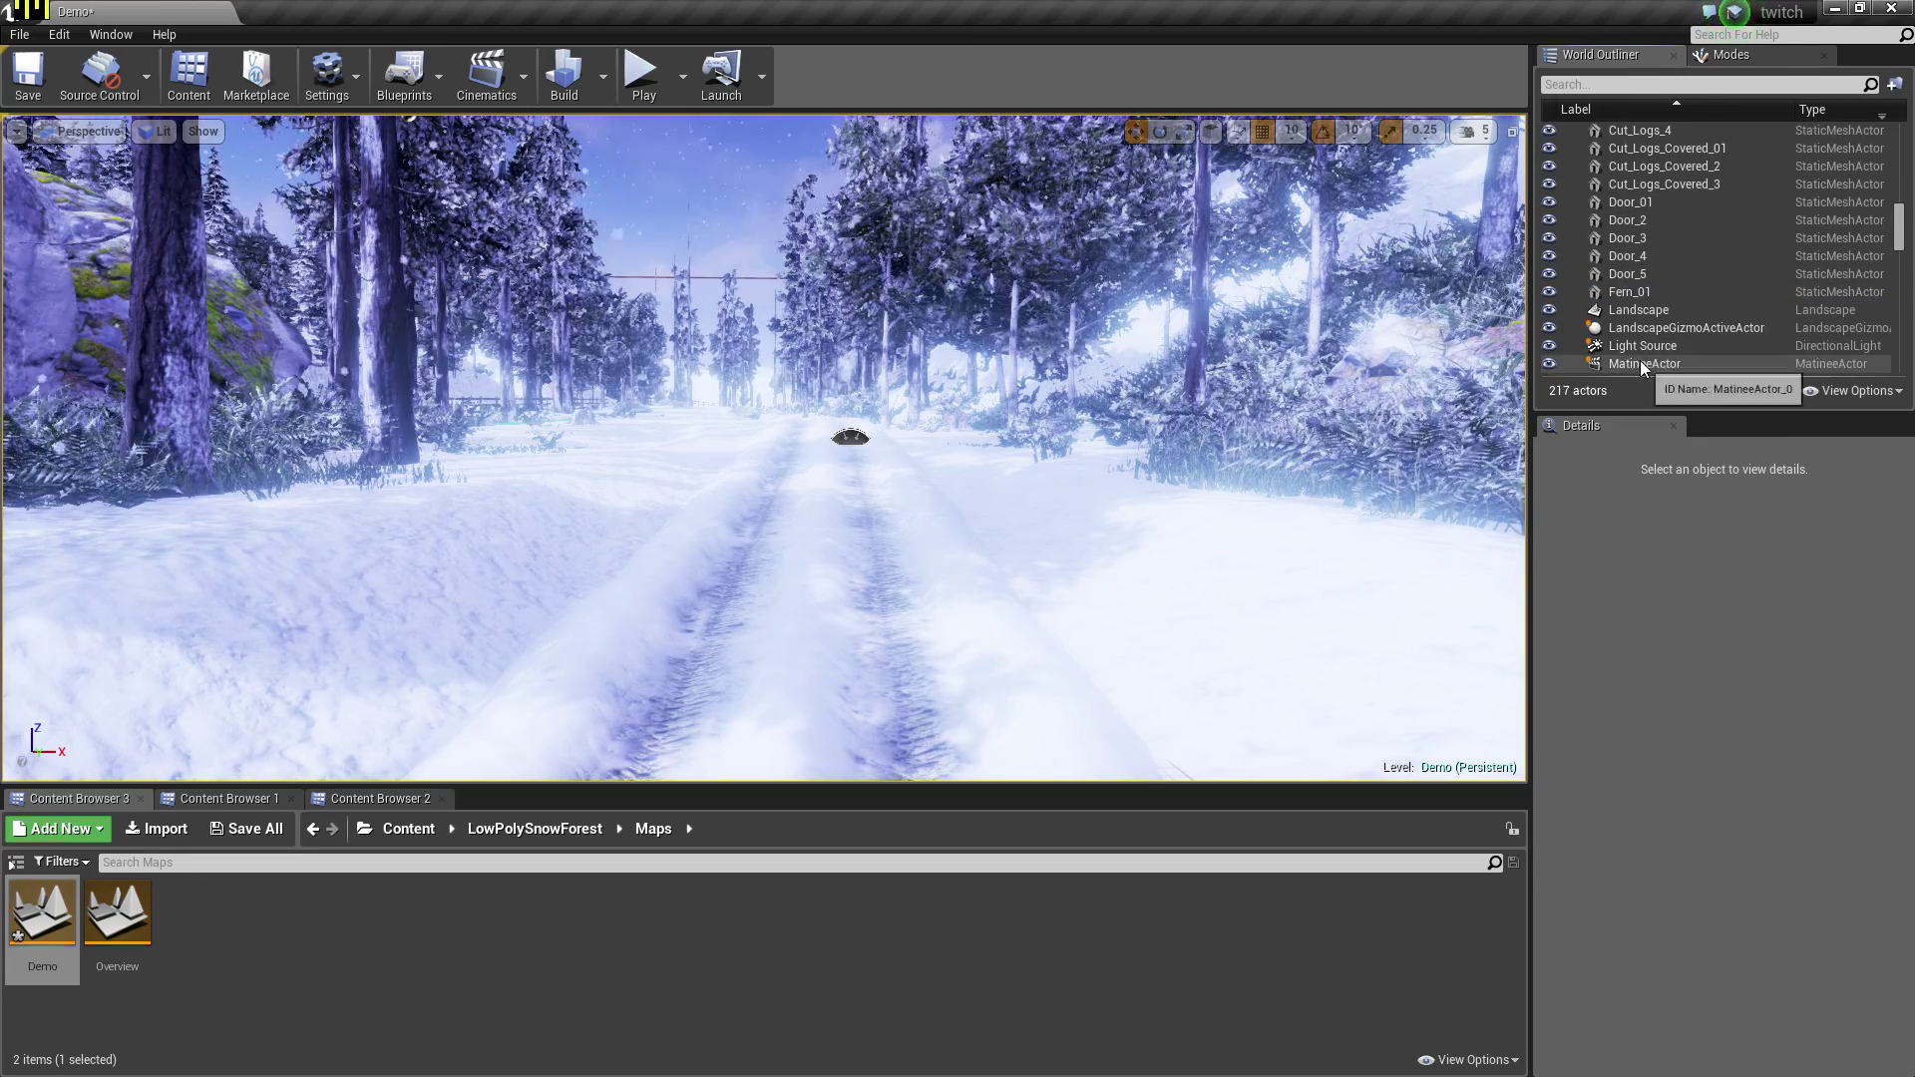
{"action": "left_click", "coordinate": [1695, 346]}
{"action": "key", "text": "Delete"}
{"action": "left_click", "coordinate": [1126, 607]}
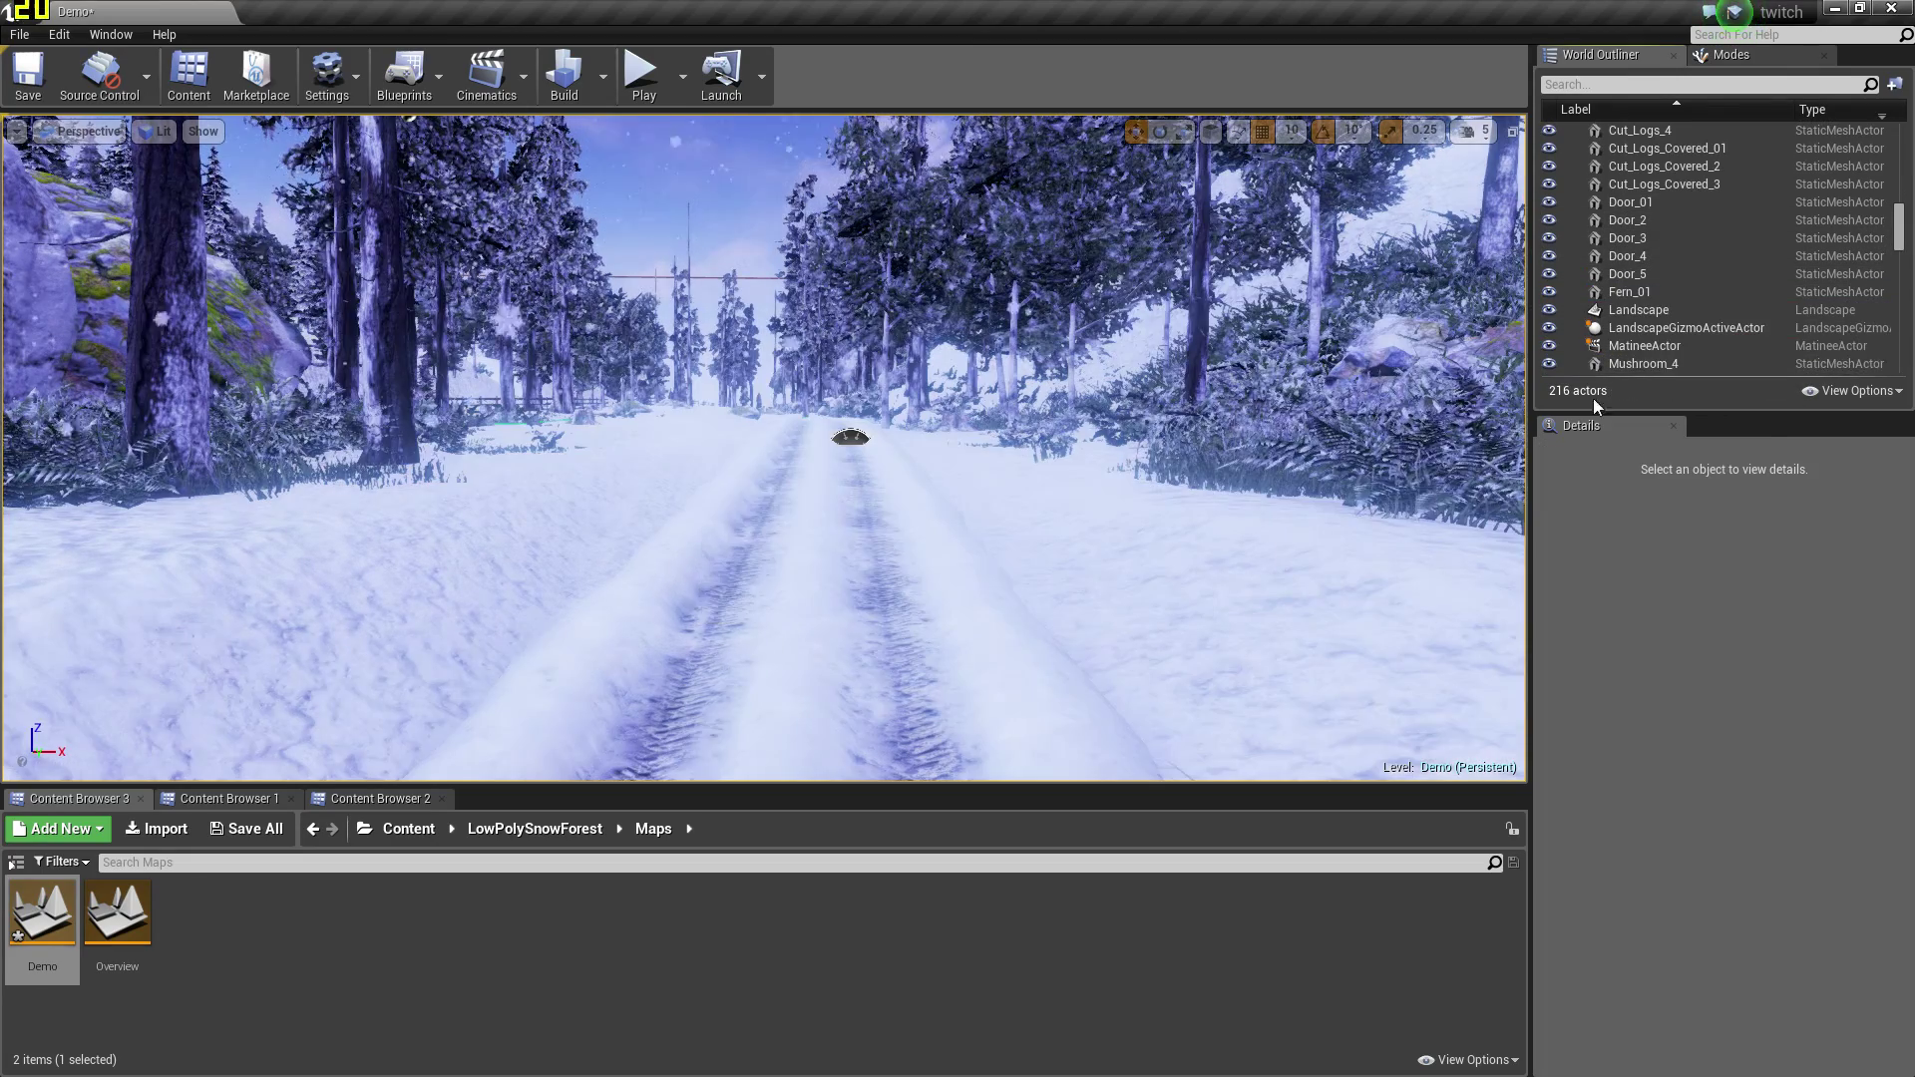
Delete the MatineeActor from the level even though the level blueprint references it
{"action": "scroll", "coordinate": [1705, 309], "scroll_direction": "up", "scroll_amount": 1}
{"action": "scroll", "coordinate": [1708, 313], "scroll_direction": "down", "scroll_amount": 2}
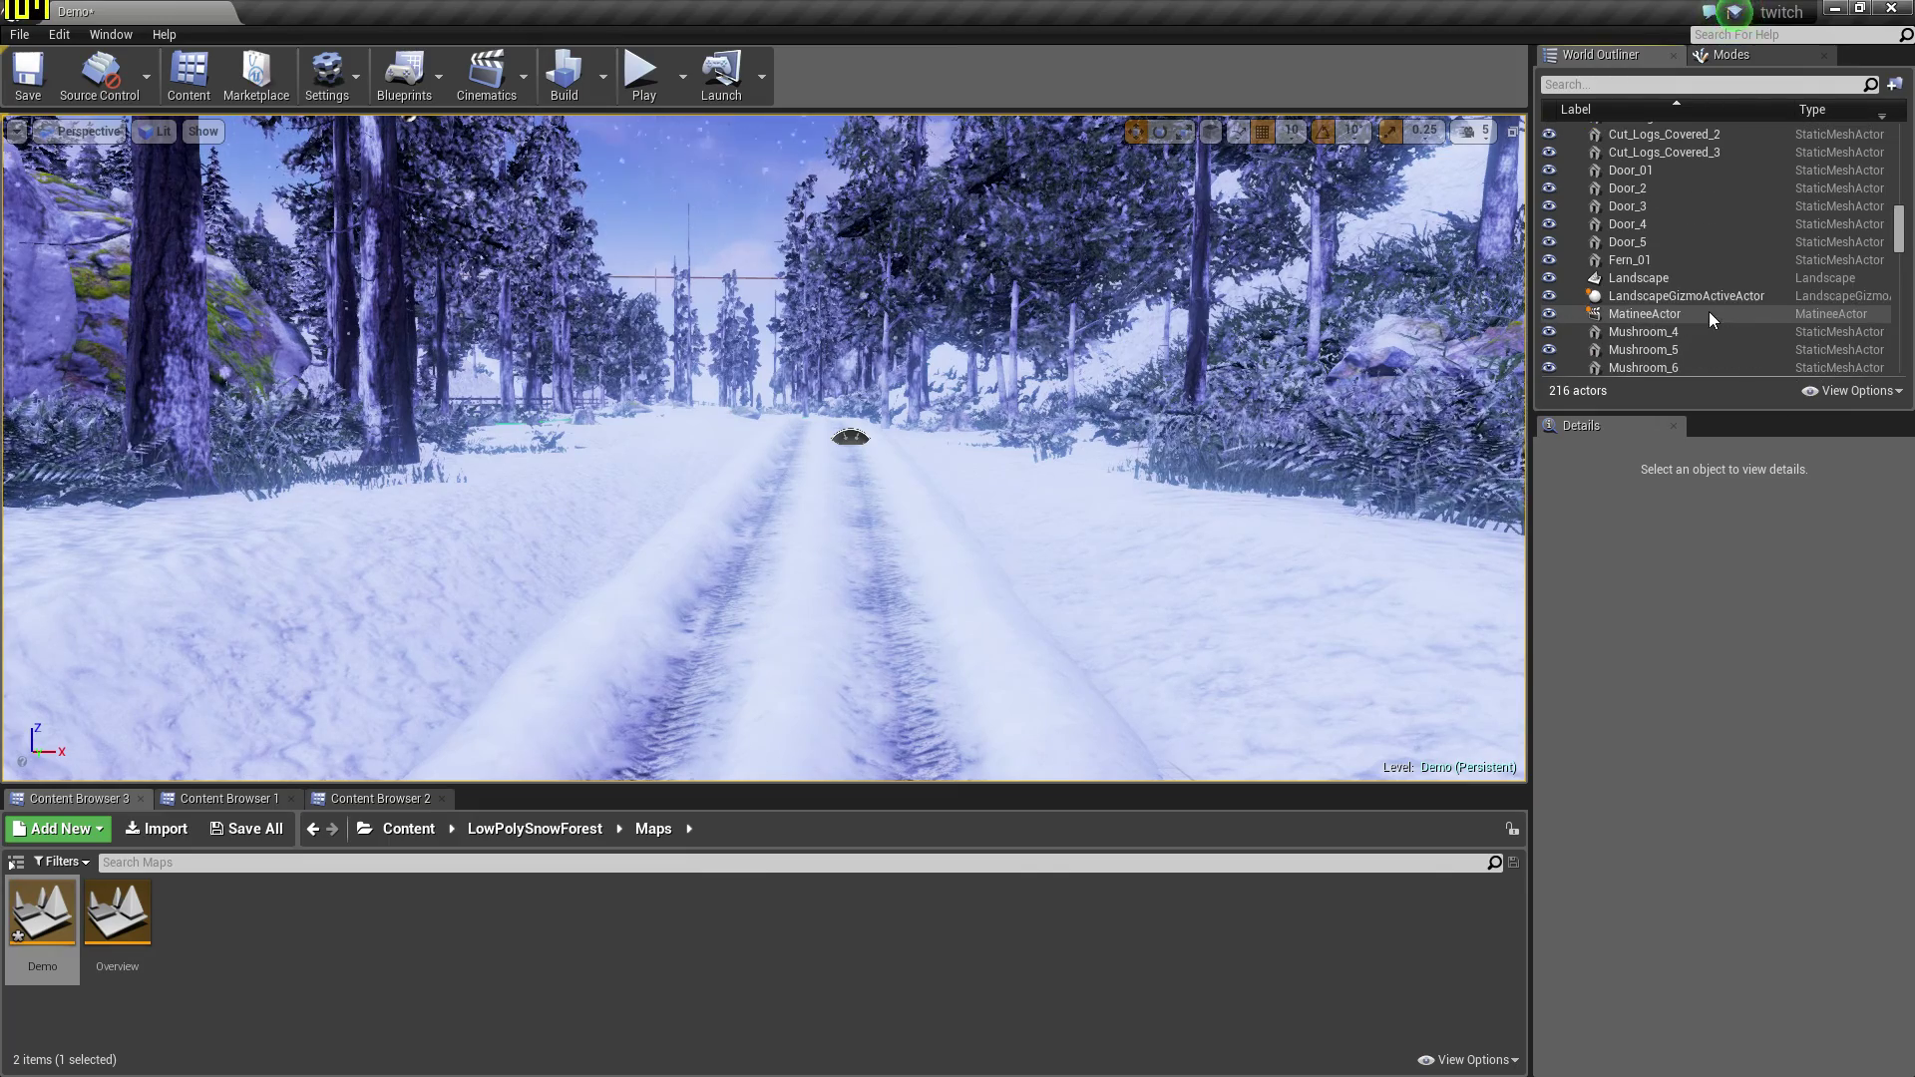
{"action": "left_click", "coordinate": [1684, 315]}
{"action": "key", "text": "Delete"}
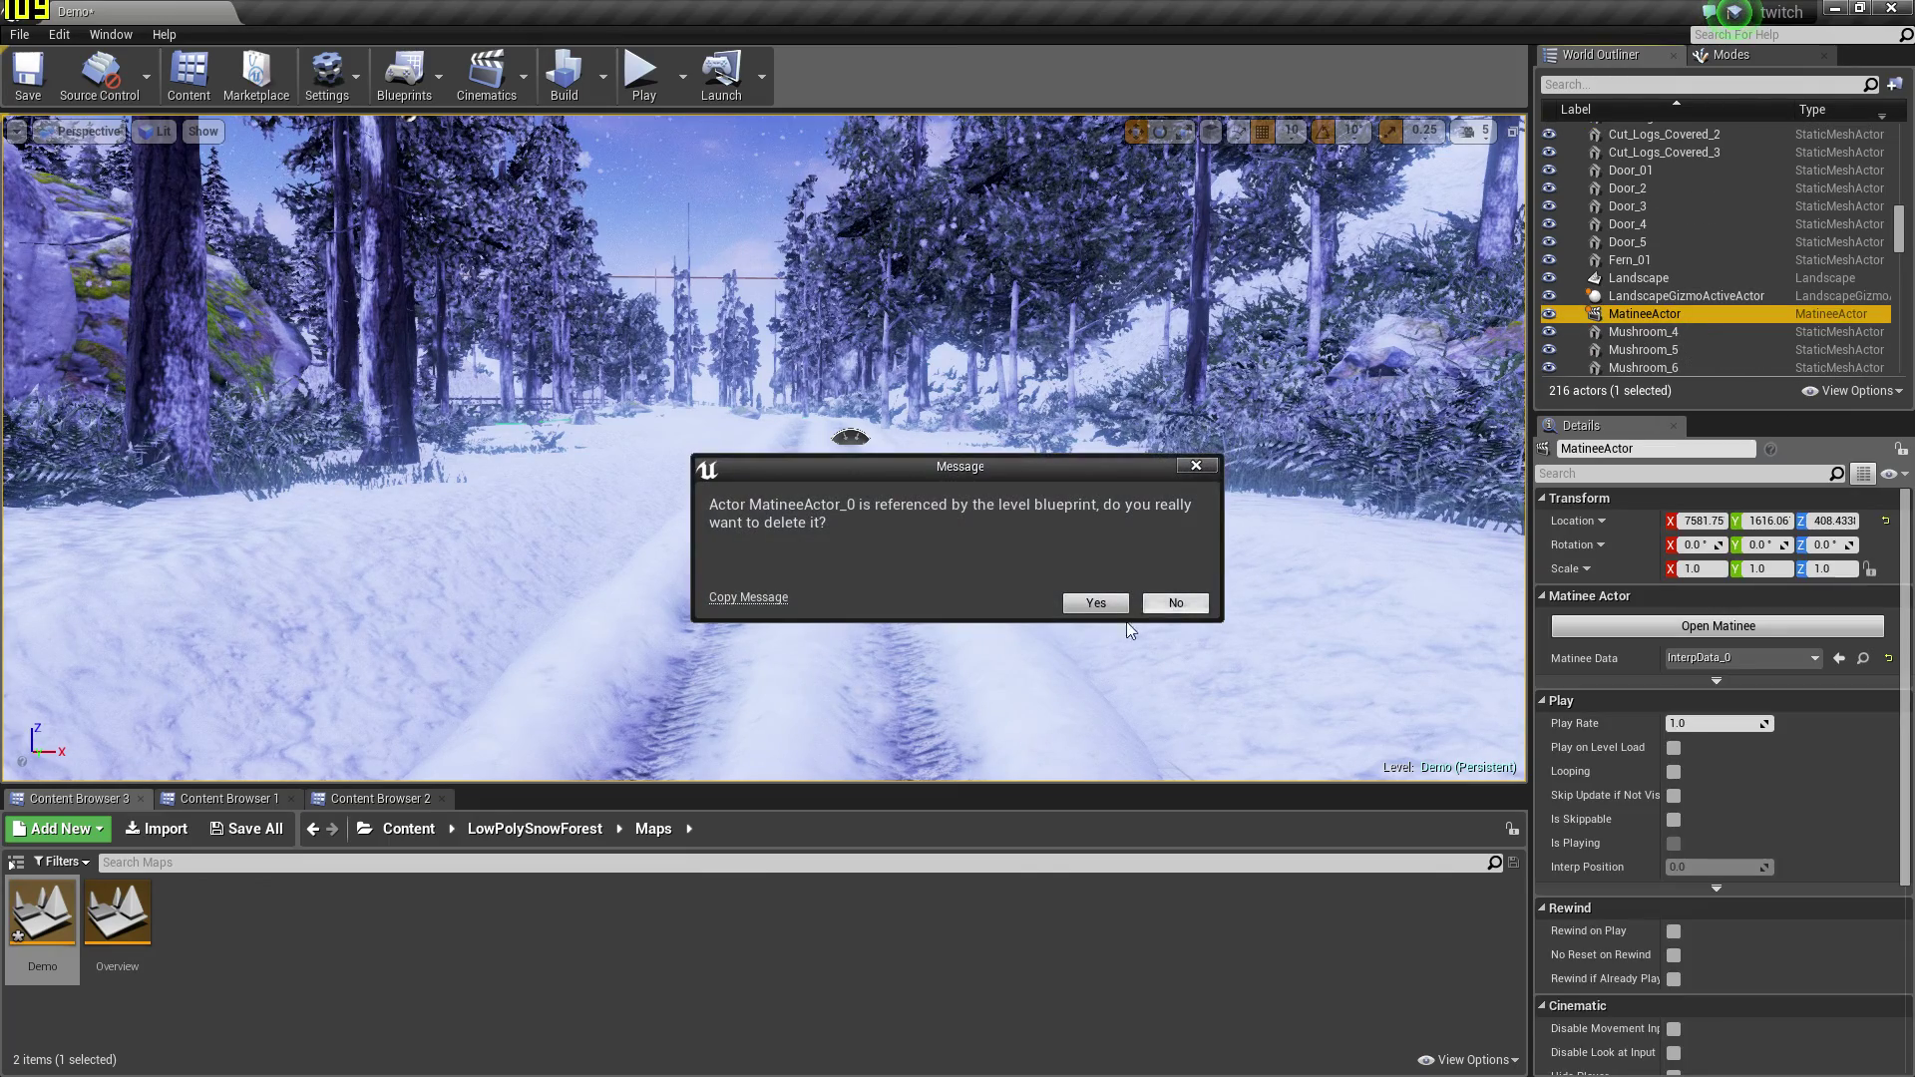
{"action": "left_click", "coordinate": [1097, 603]}
Delete the existing PostProcessVolume and the Sky Sphere from the level
{"action": "scroll", "coordinate": [1713, 291], "scroll_direction": "down", "scroll_amount": 5}
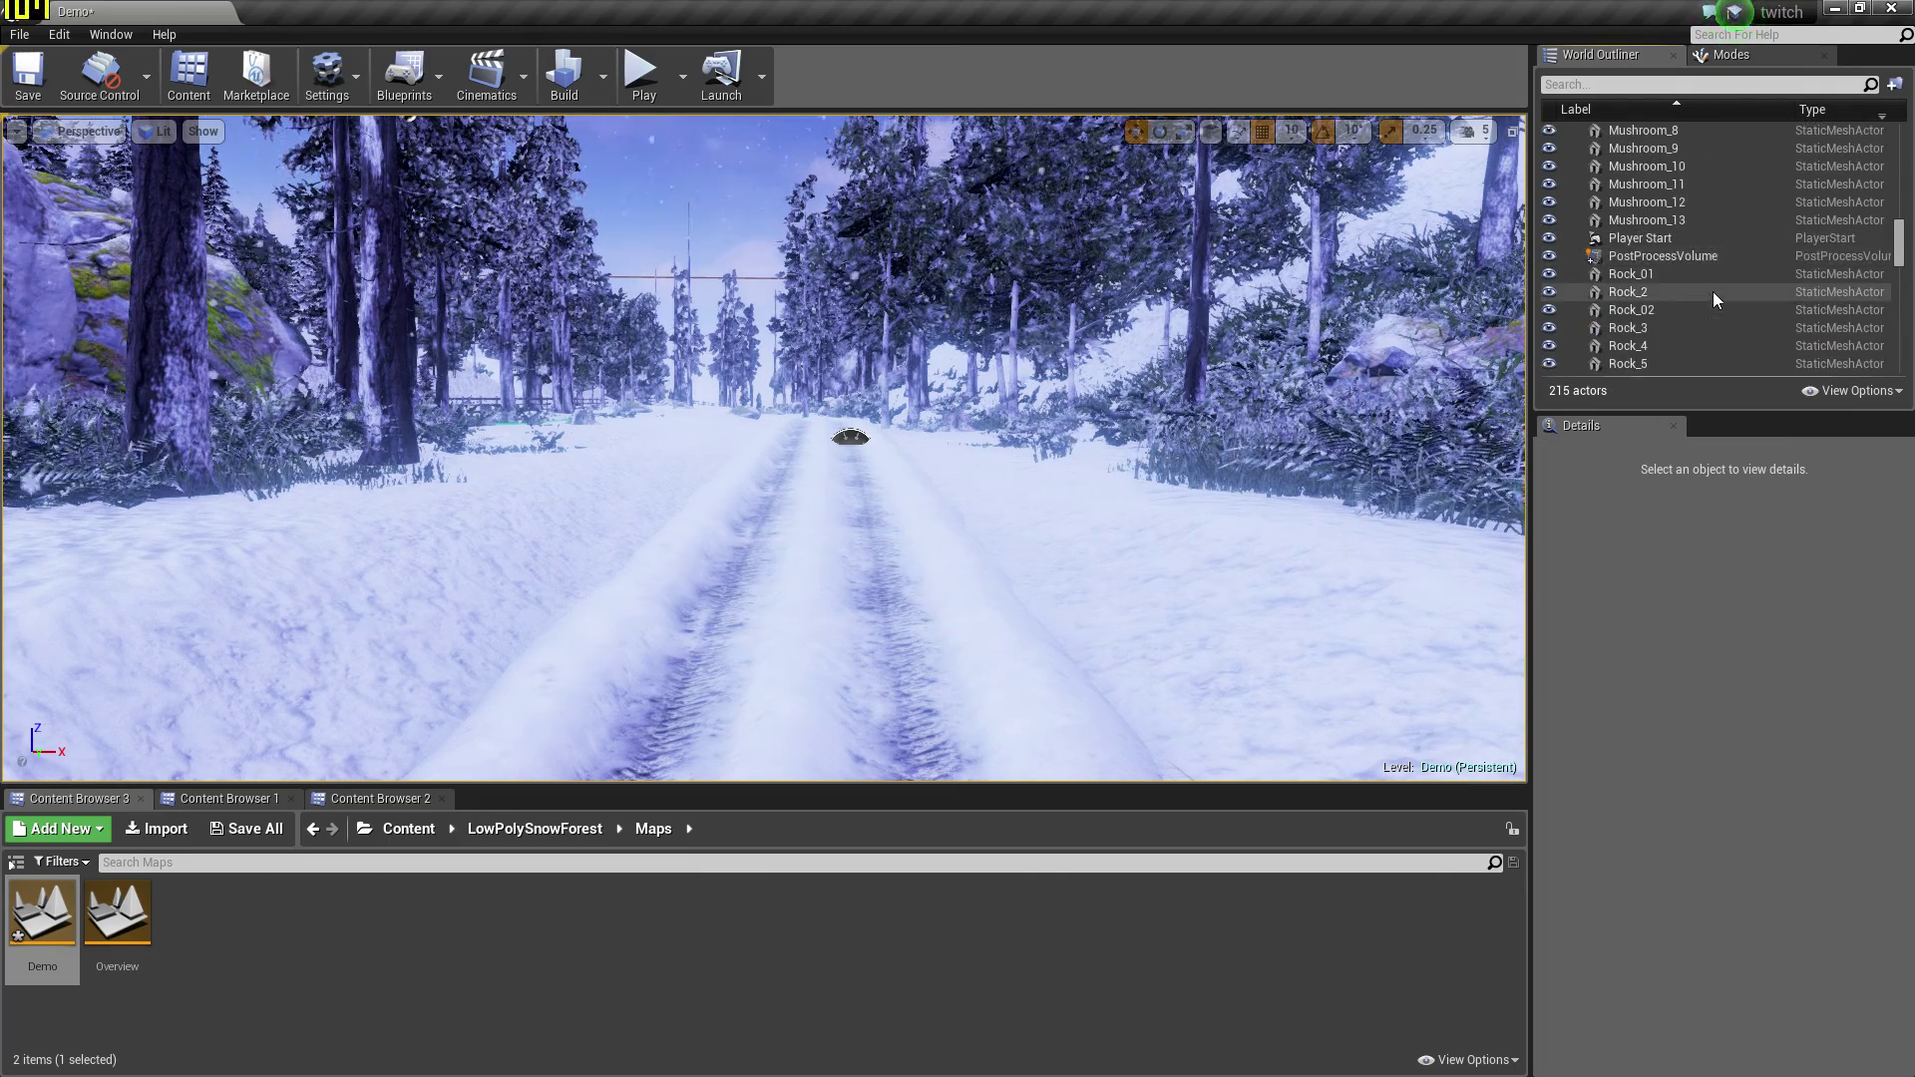
{"action": "left_click", "coordinate": [1677, 255]}
{"action": "key", "text": "Delete"}
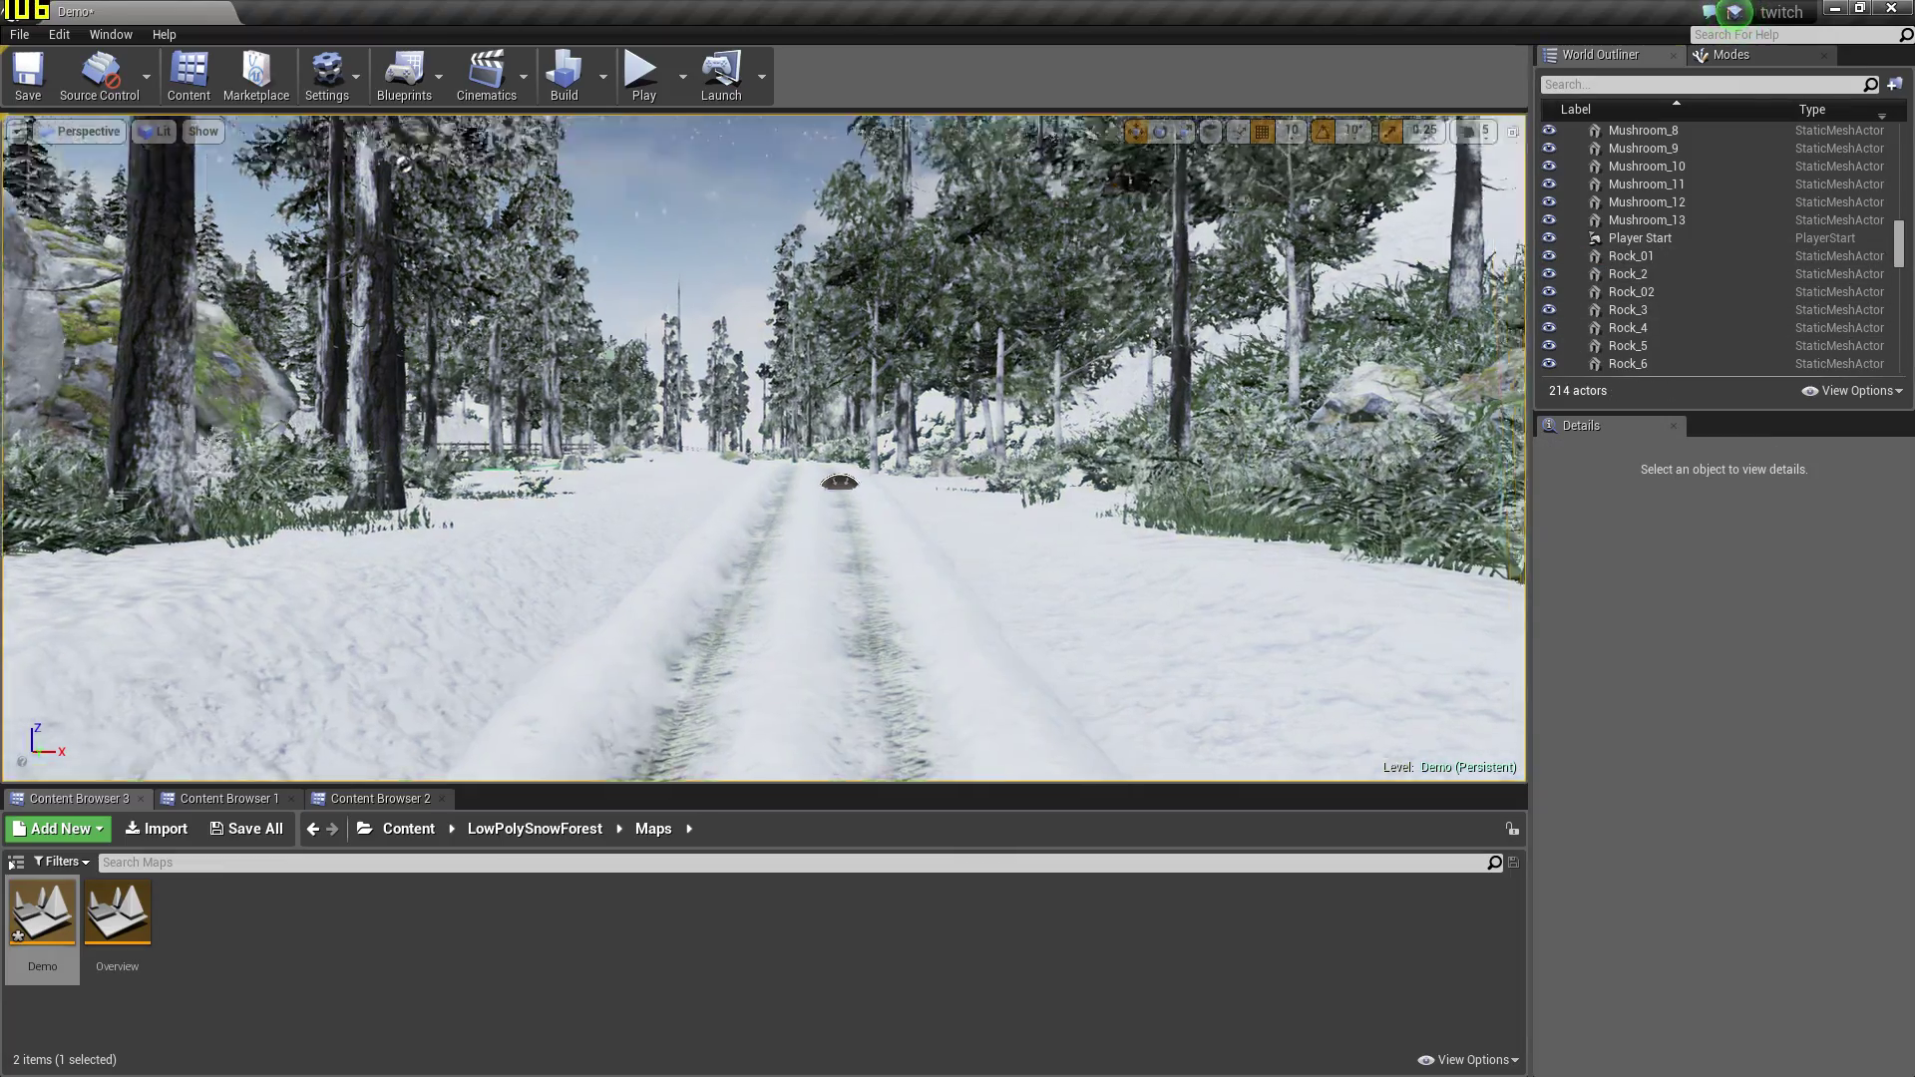
{"action": "right_click_drag", "start_coordinate": [762, 448], "coordinate": [1207, 309]}
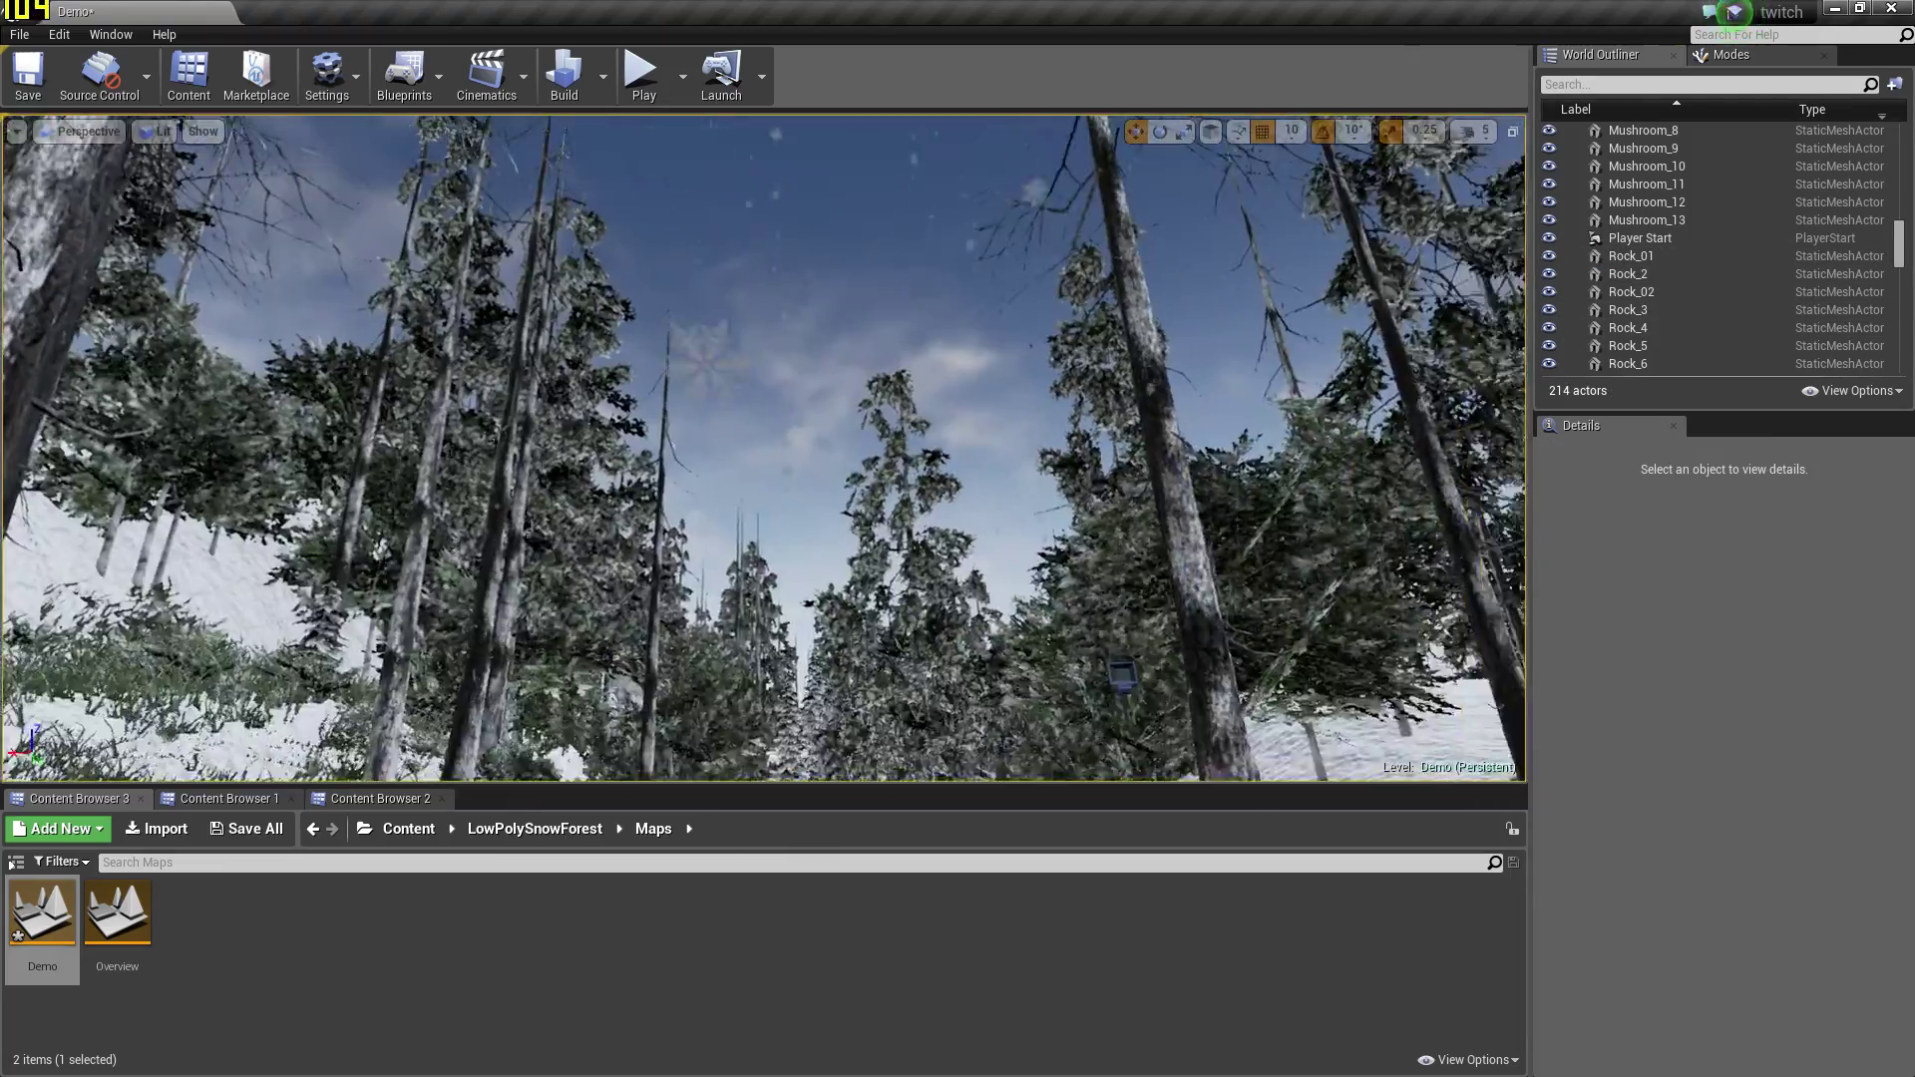
{"action": "scroll", "coordinate": [1713, 250], "scroll_direction": "down", "scroll_amount": 20}
{"action": "left_click", "coordinate": [1635, 257]}
{"action": "key", "text": "Delete"}
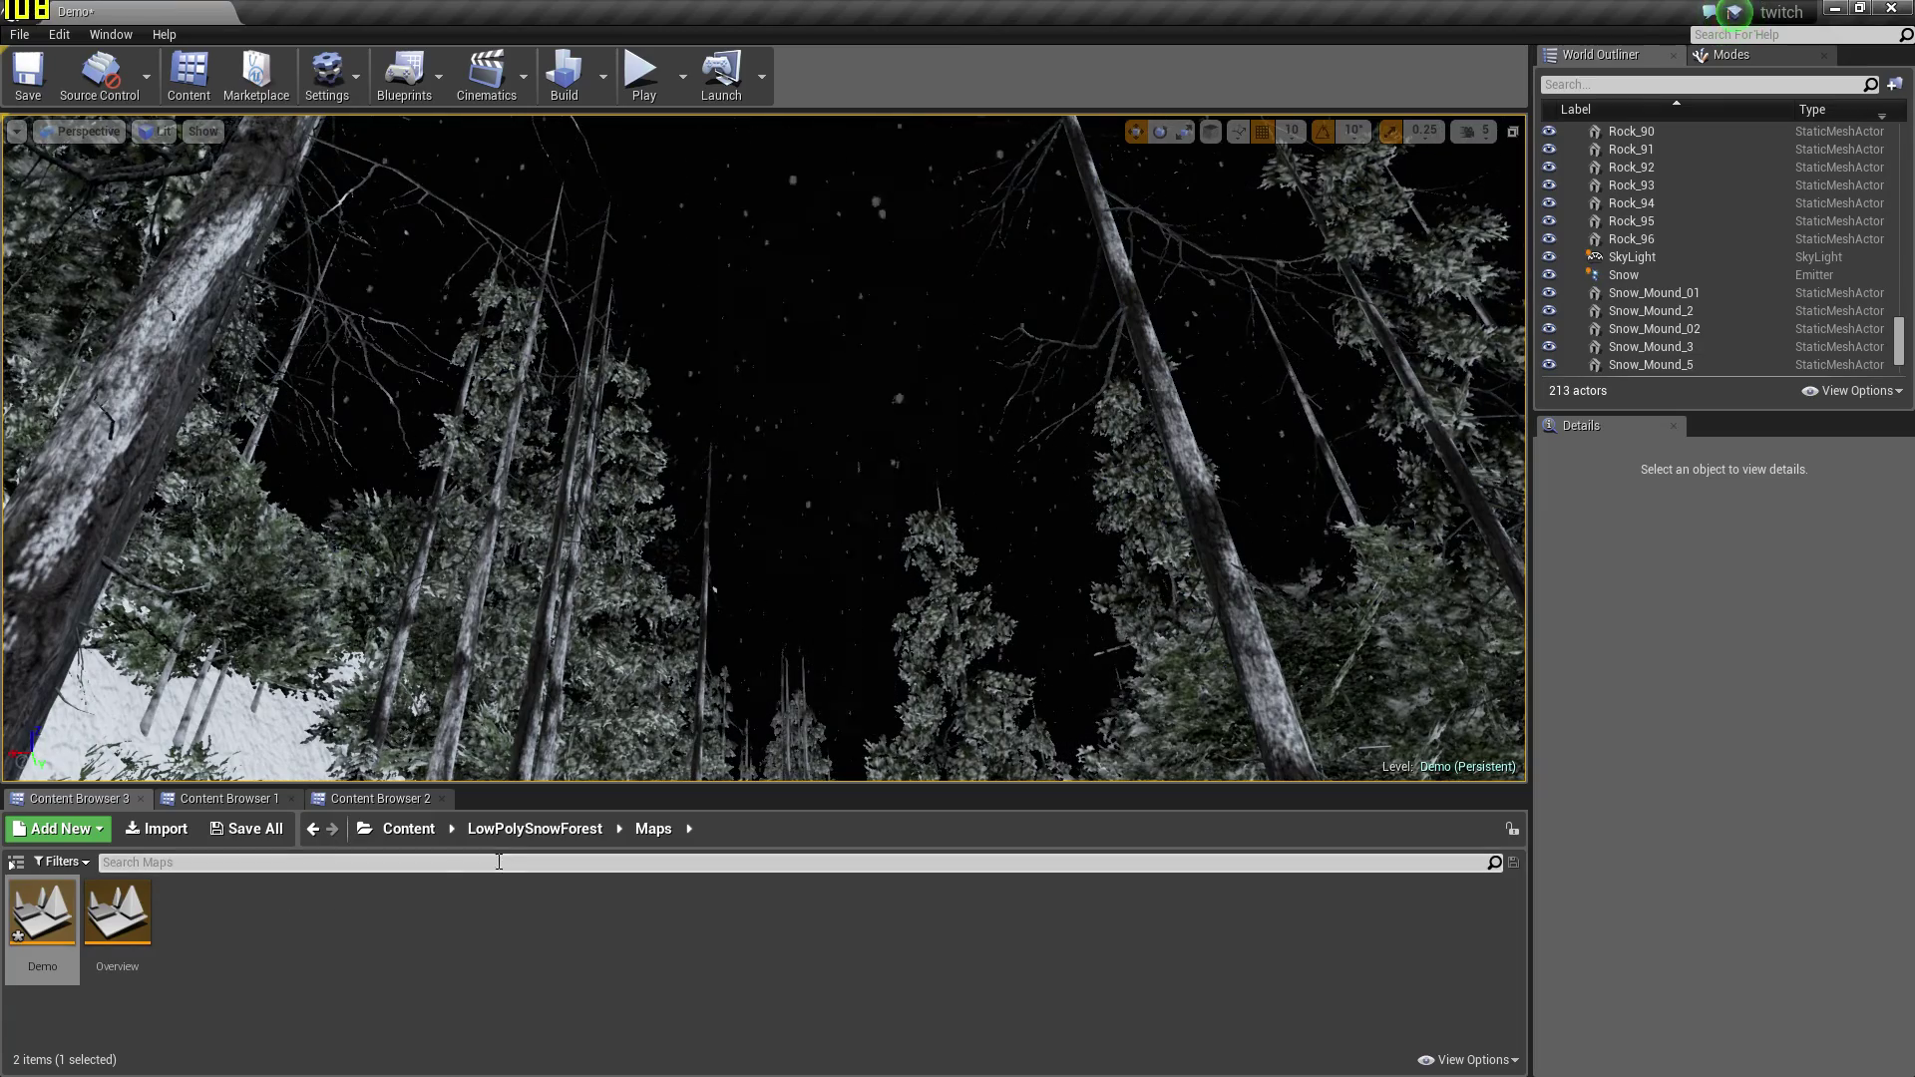
Browse the project content to the LandscapeAutoMaterial folder within that pack's Materials folder
{"action": "left_click", "coordinate": [416, 829]}
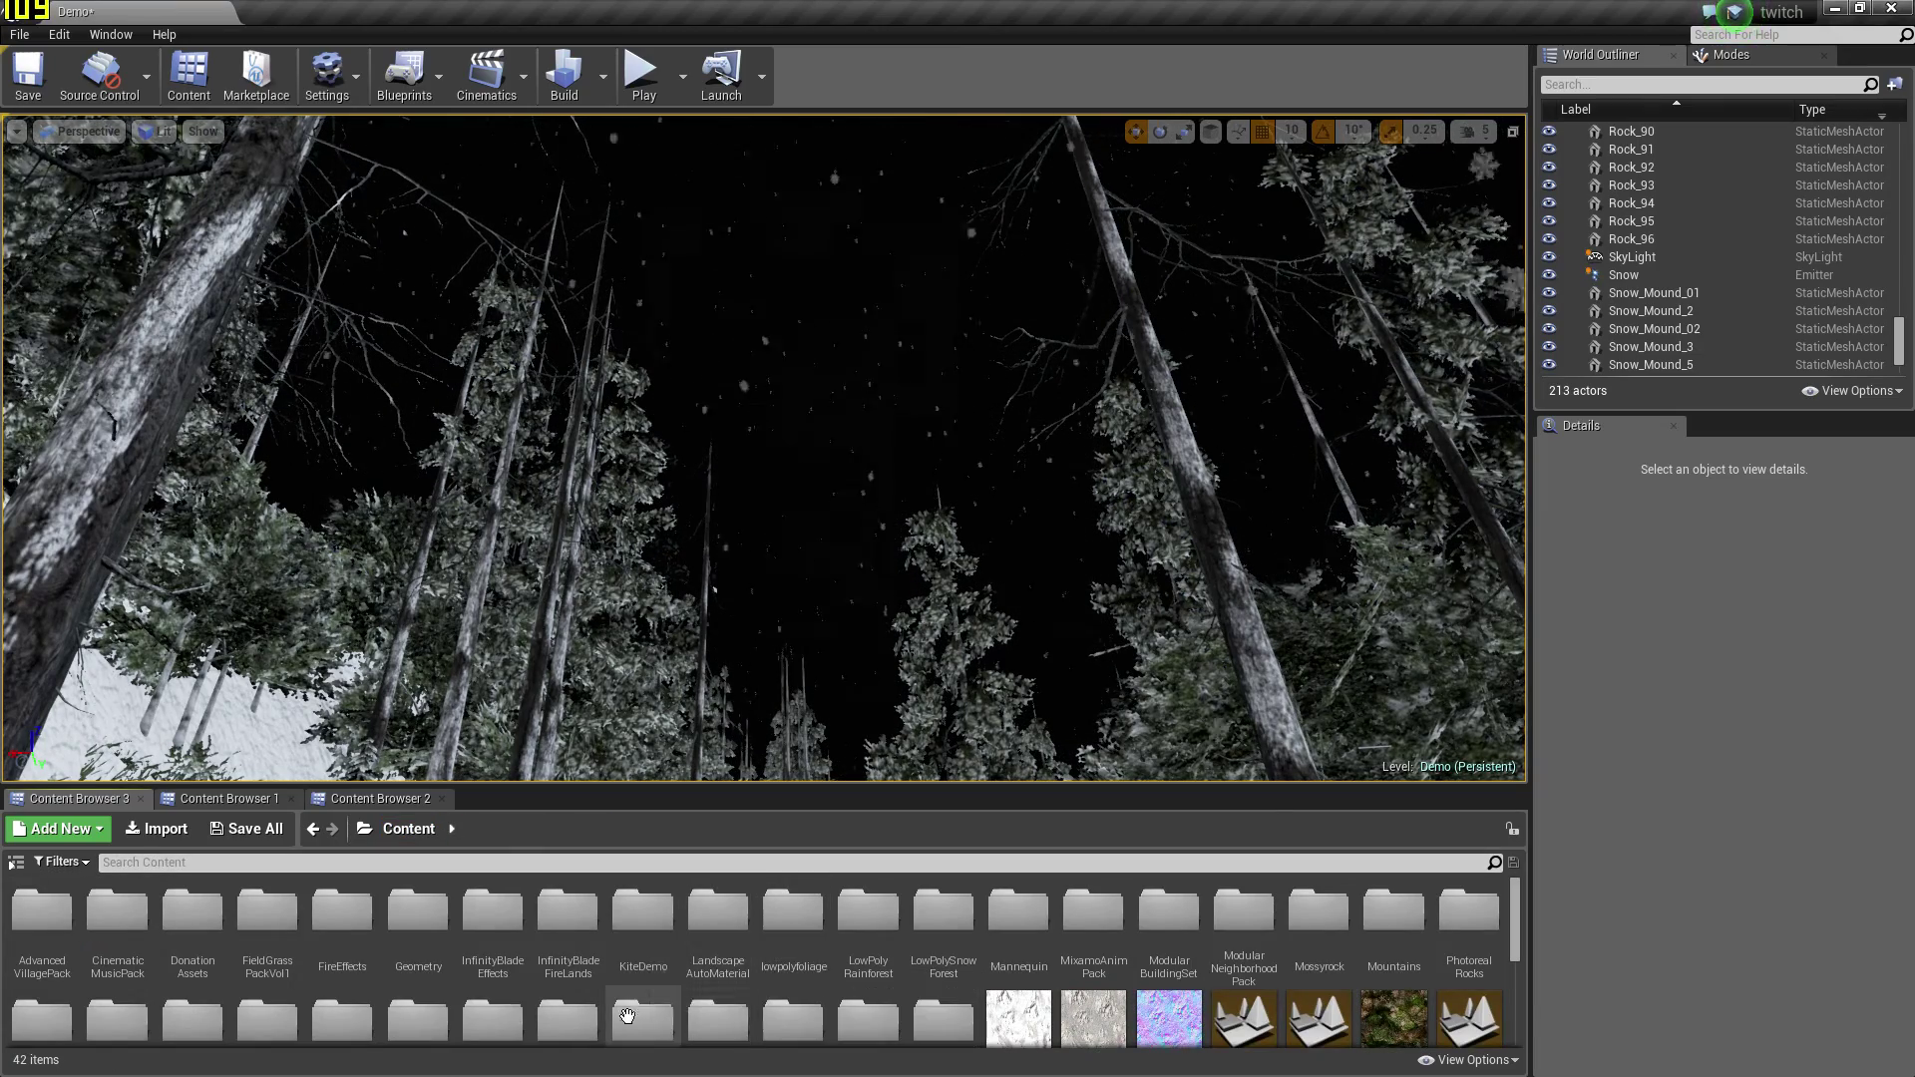
{"action": "double_click", "coordinate": [718, 913]}
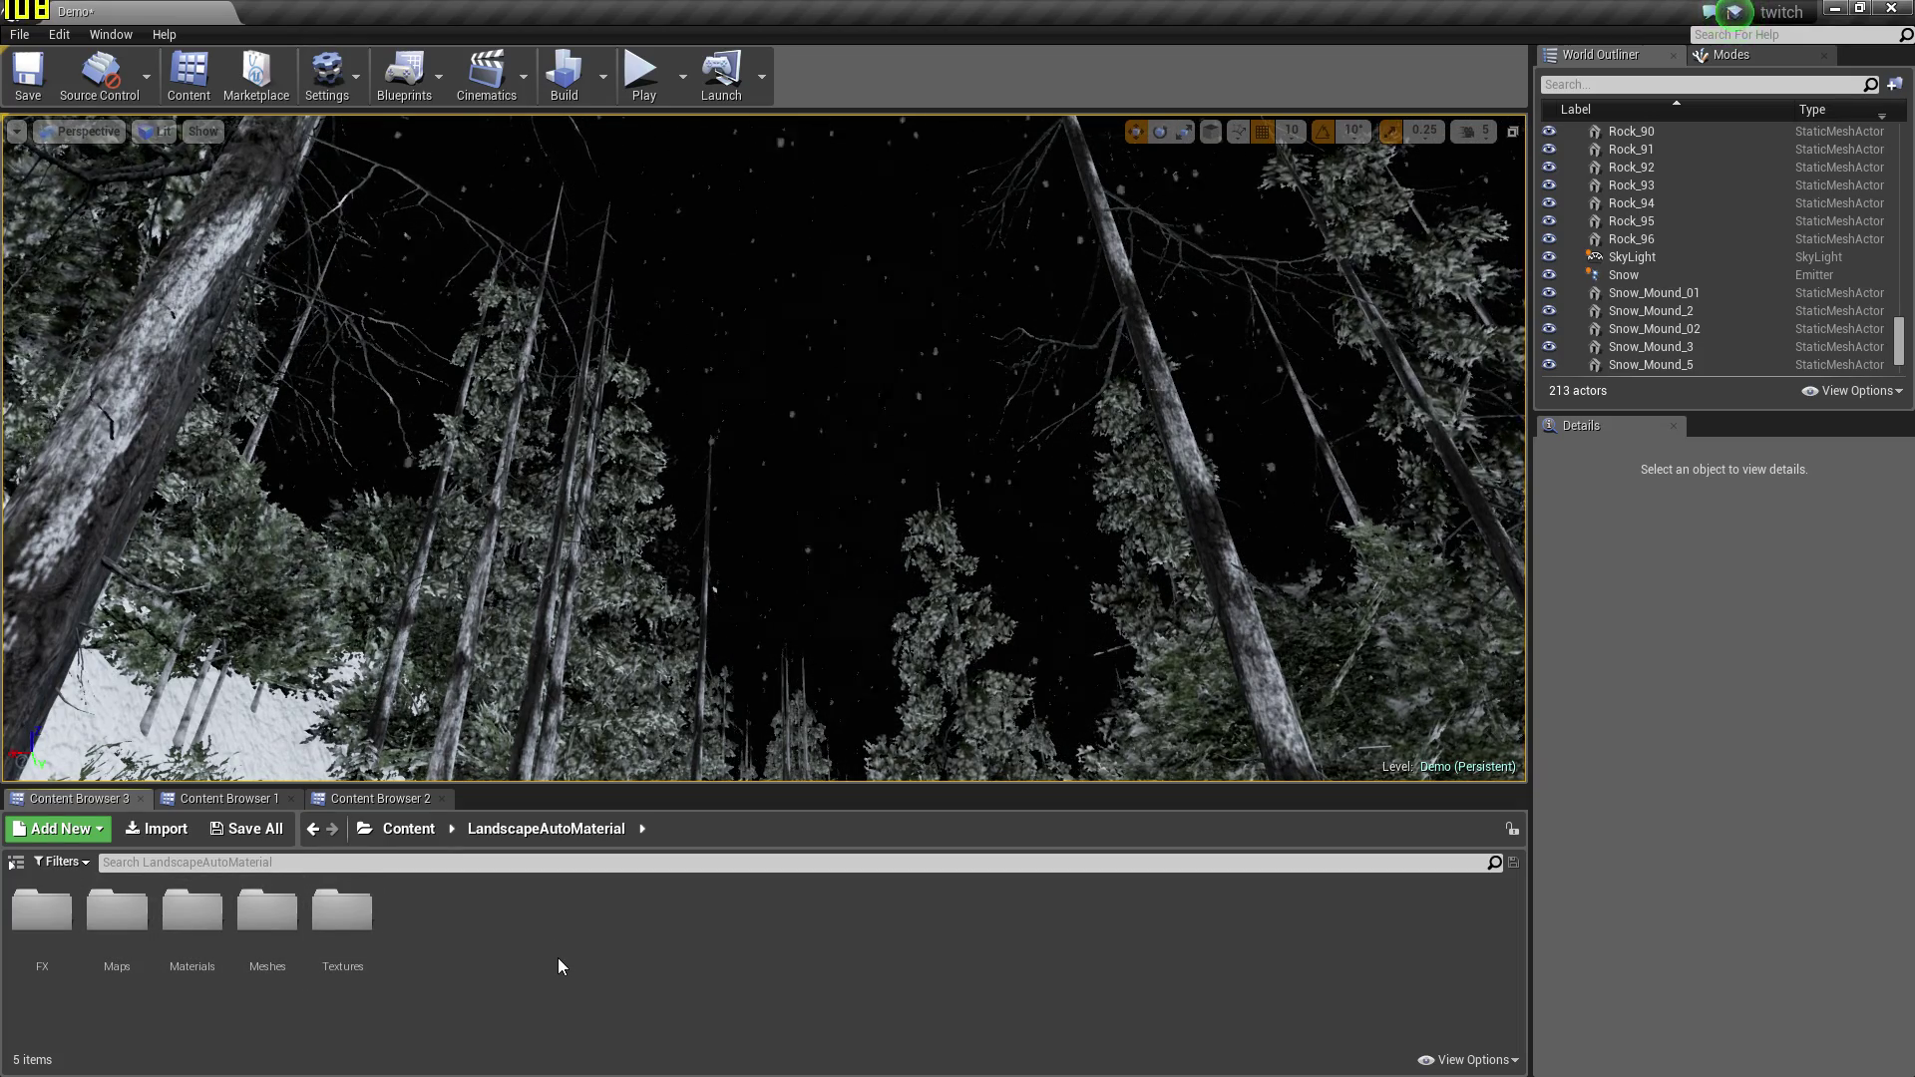
{"action": "double_click", "coordinate": [207, 935]}
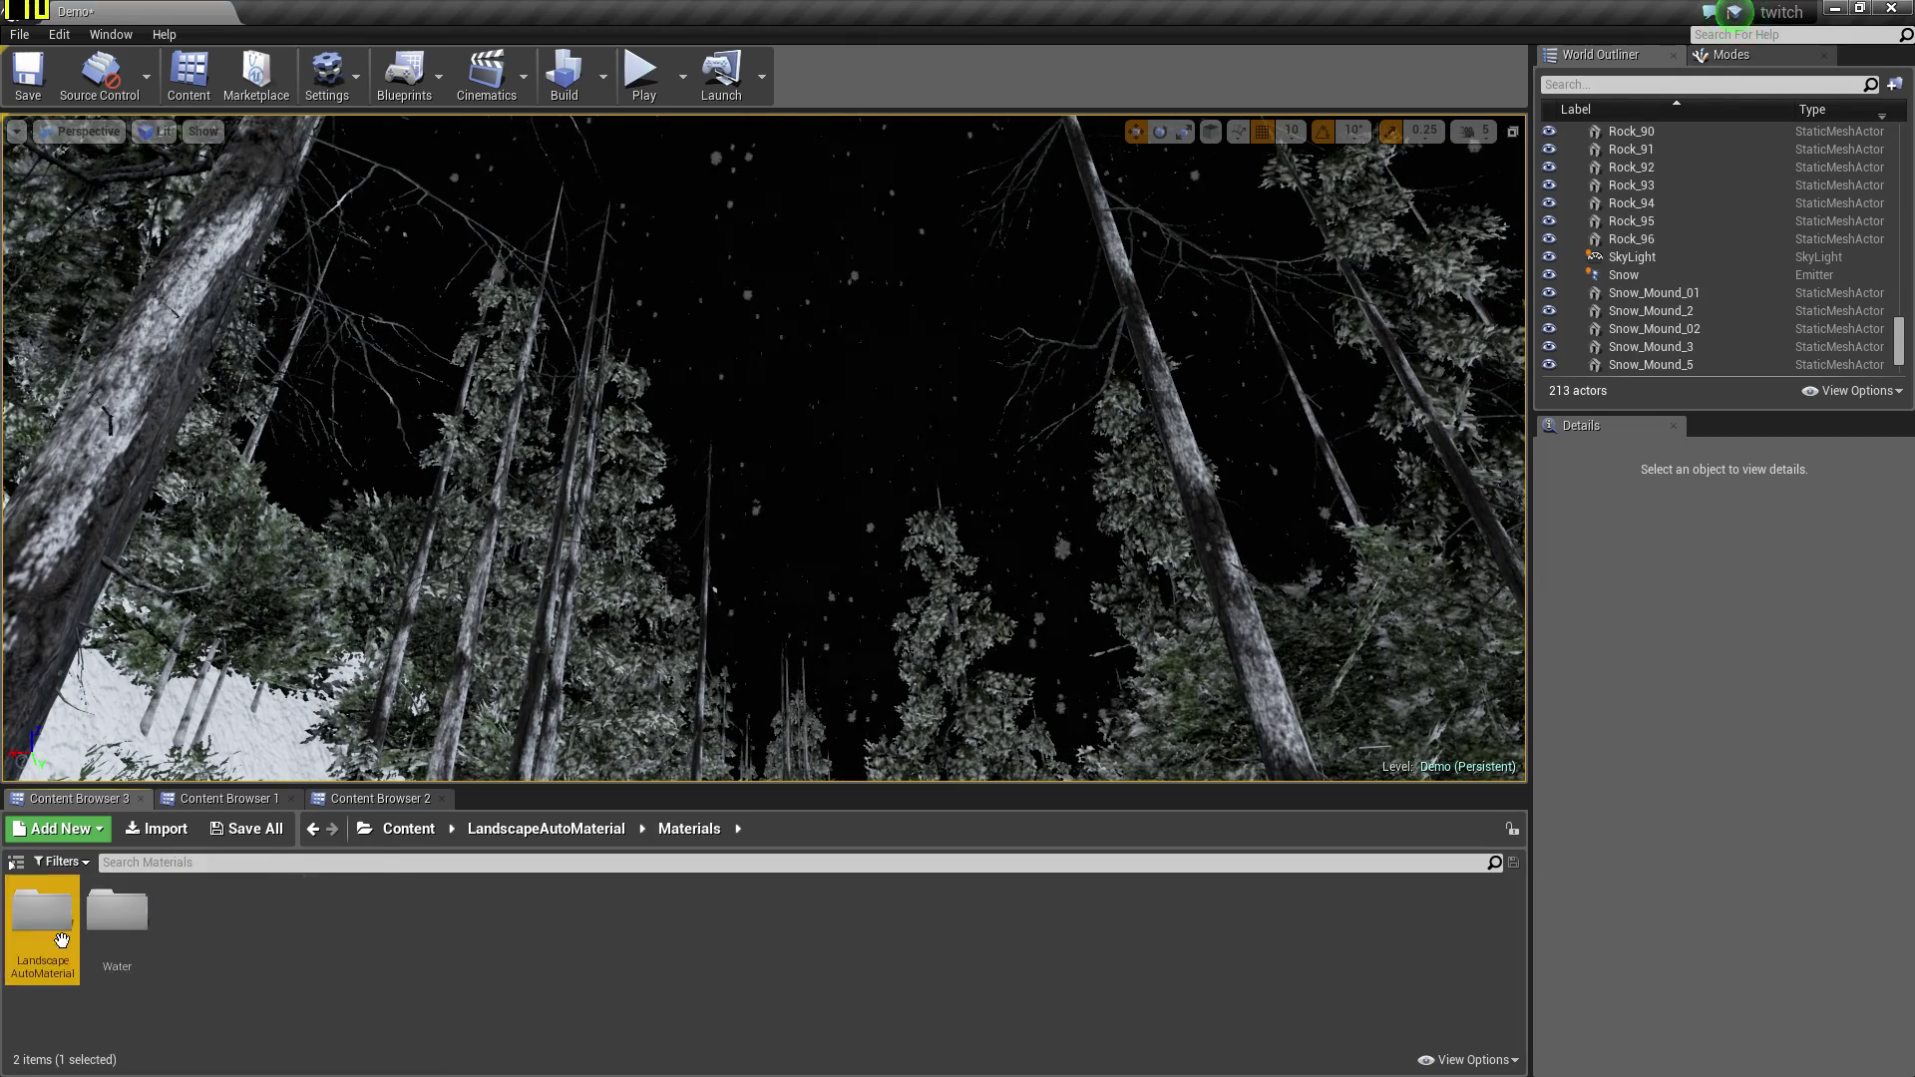
{"action": "double_click", "coordinate": [42, 909]}
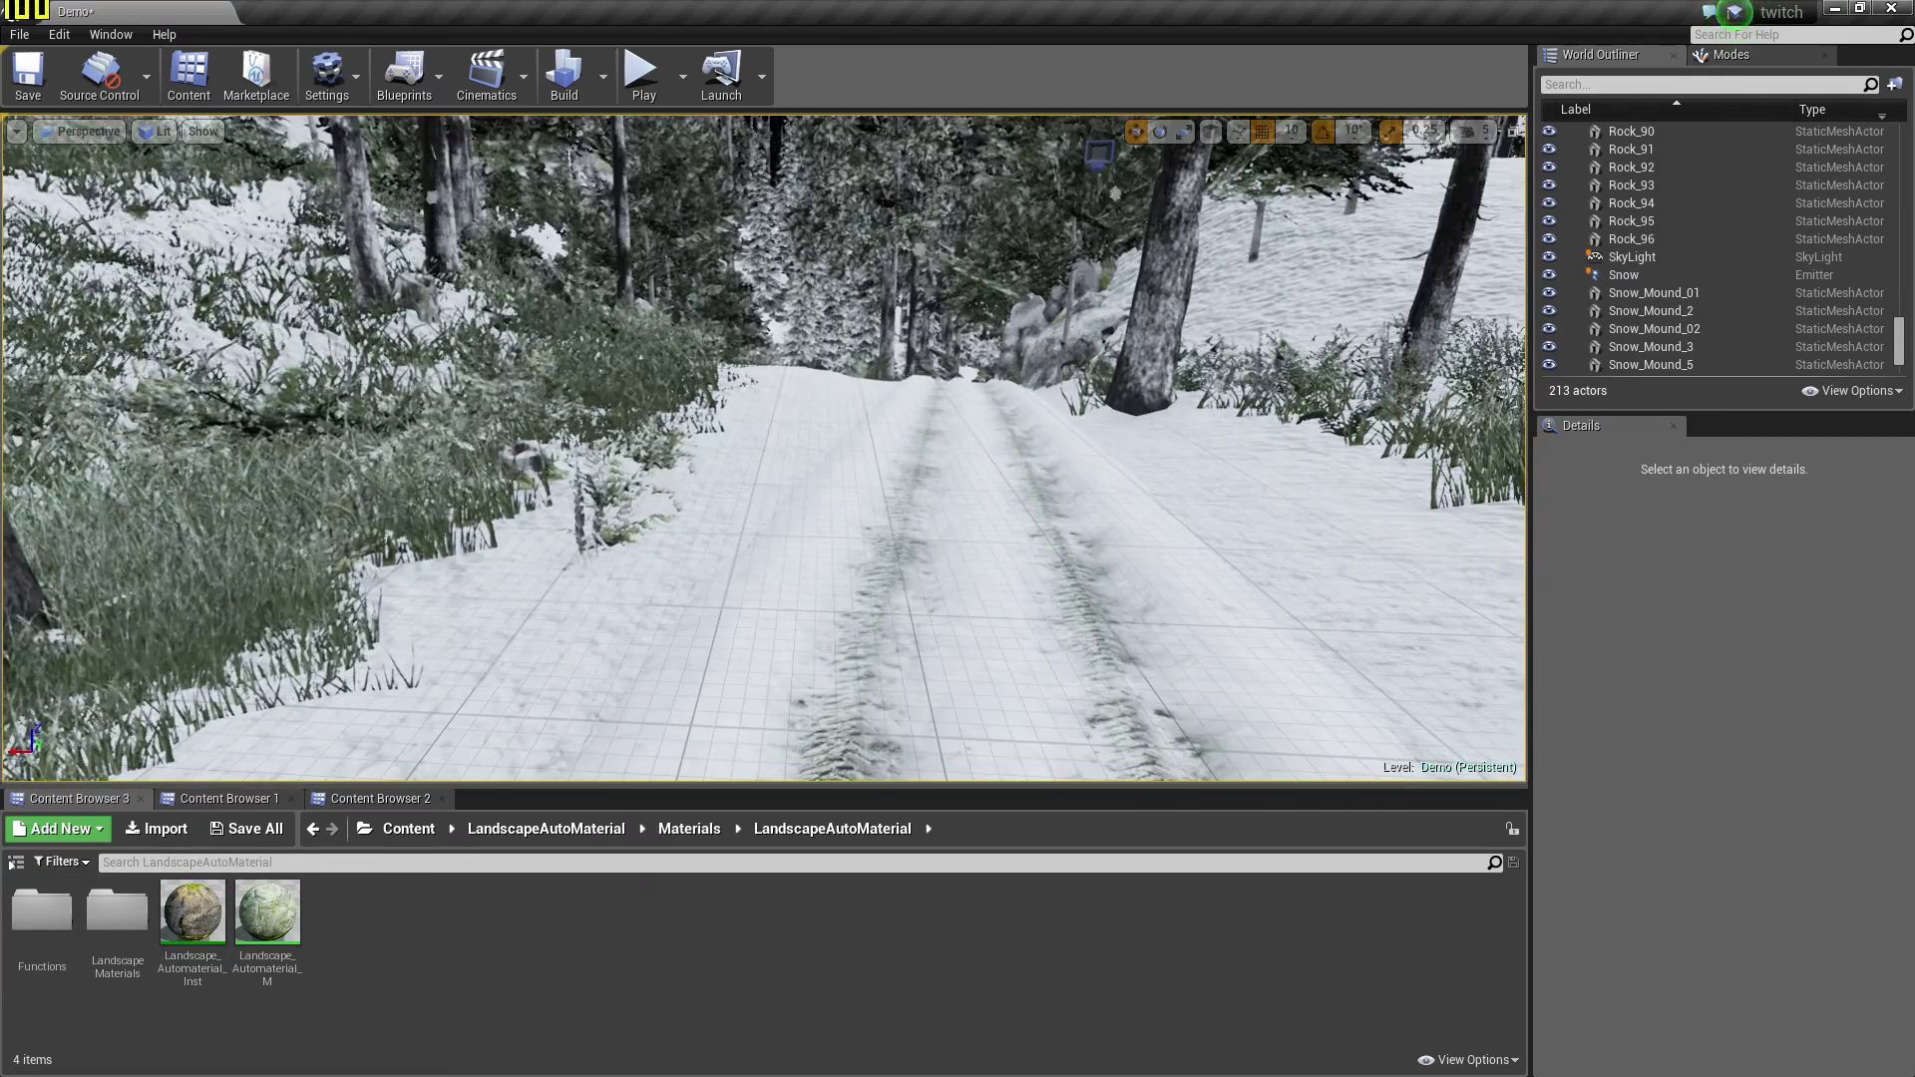
Place the Ultra_Dynamic_Sky_BP blueprint from the UltraDynamicSky Blueprints folder into the level
{"action": "left_click", "coordinate": [424, 834]}
{"action": "double_click", "coordinate": [726, 929]}
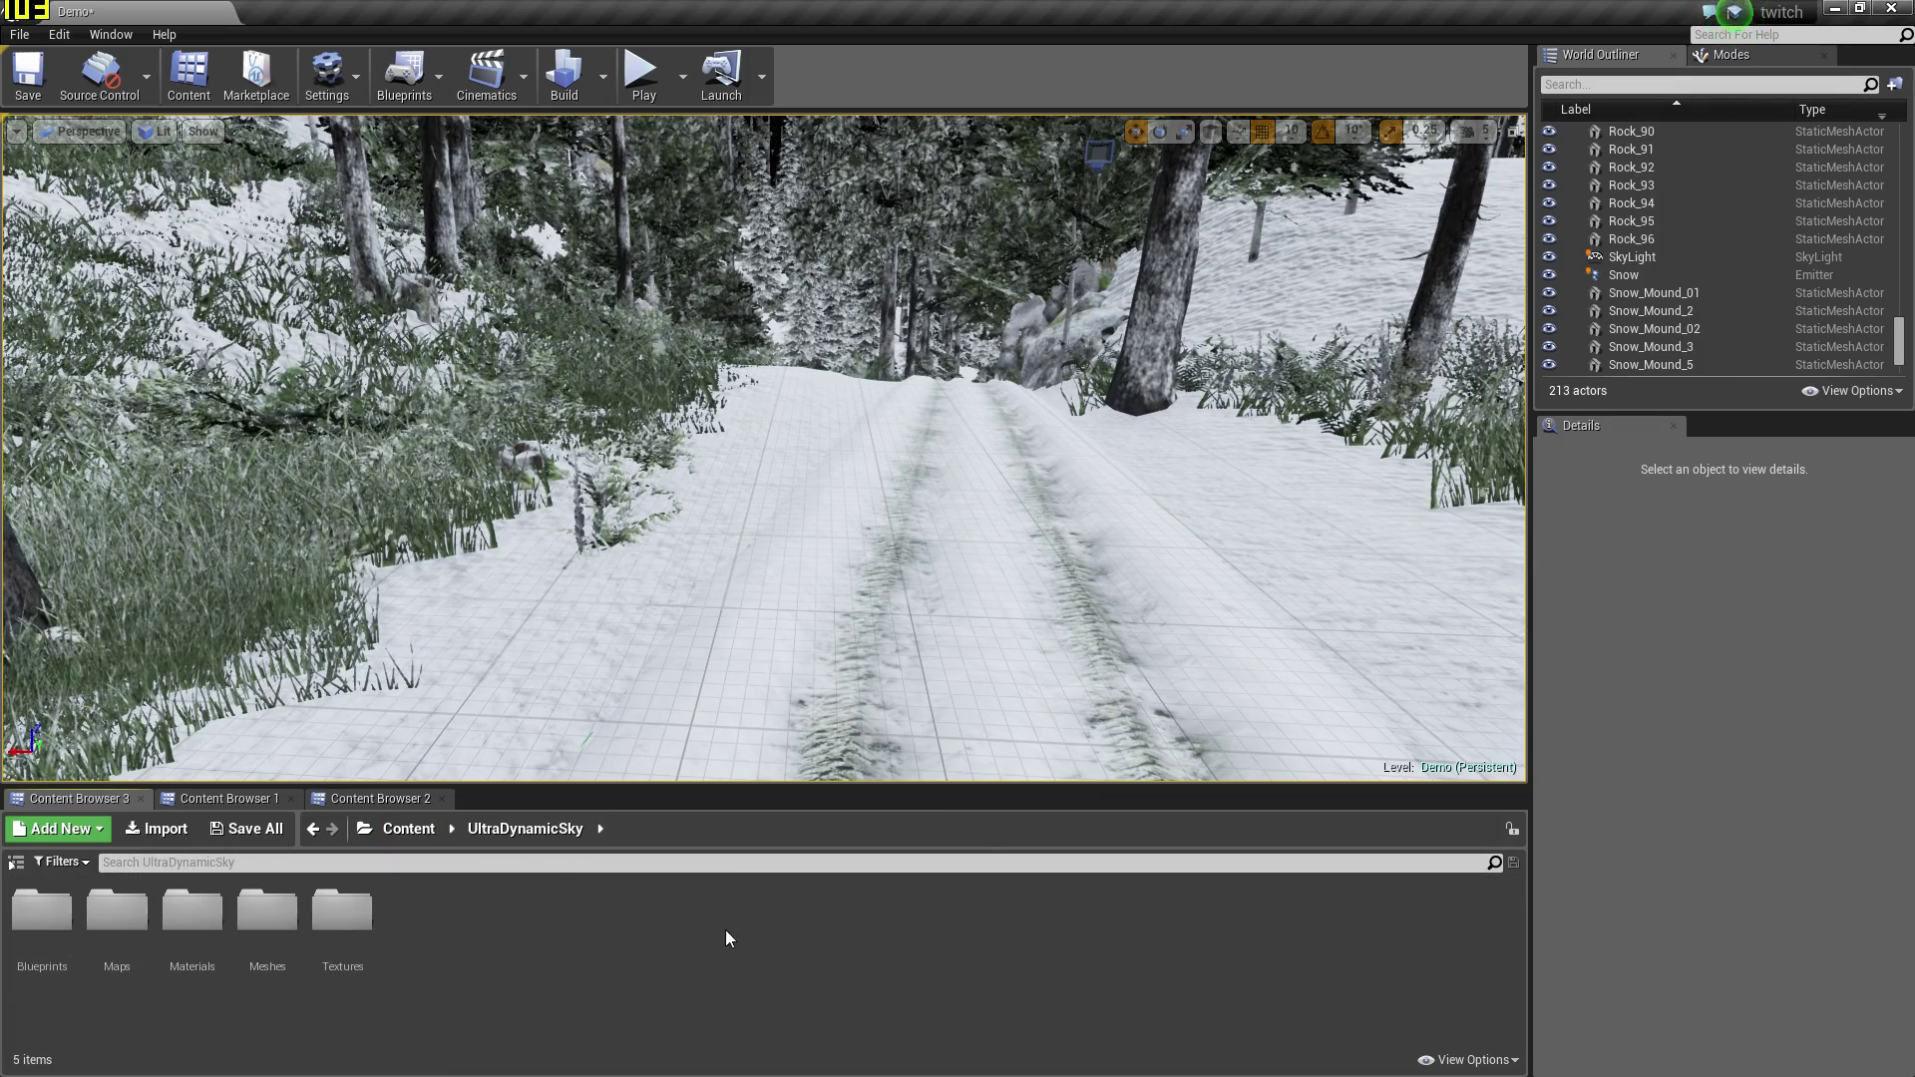
{"action": "double_click", "coordinate": [42, 910]}
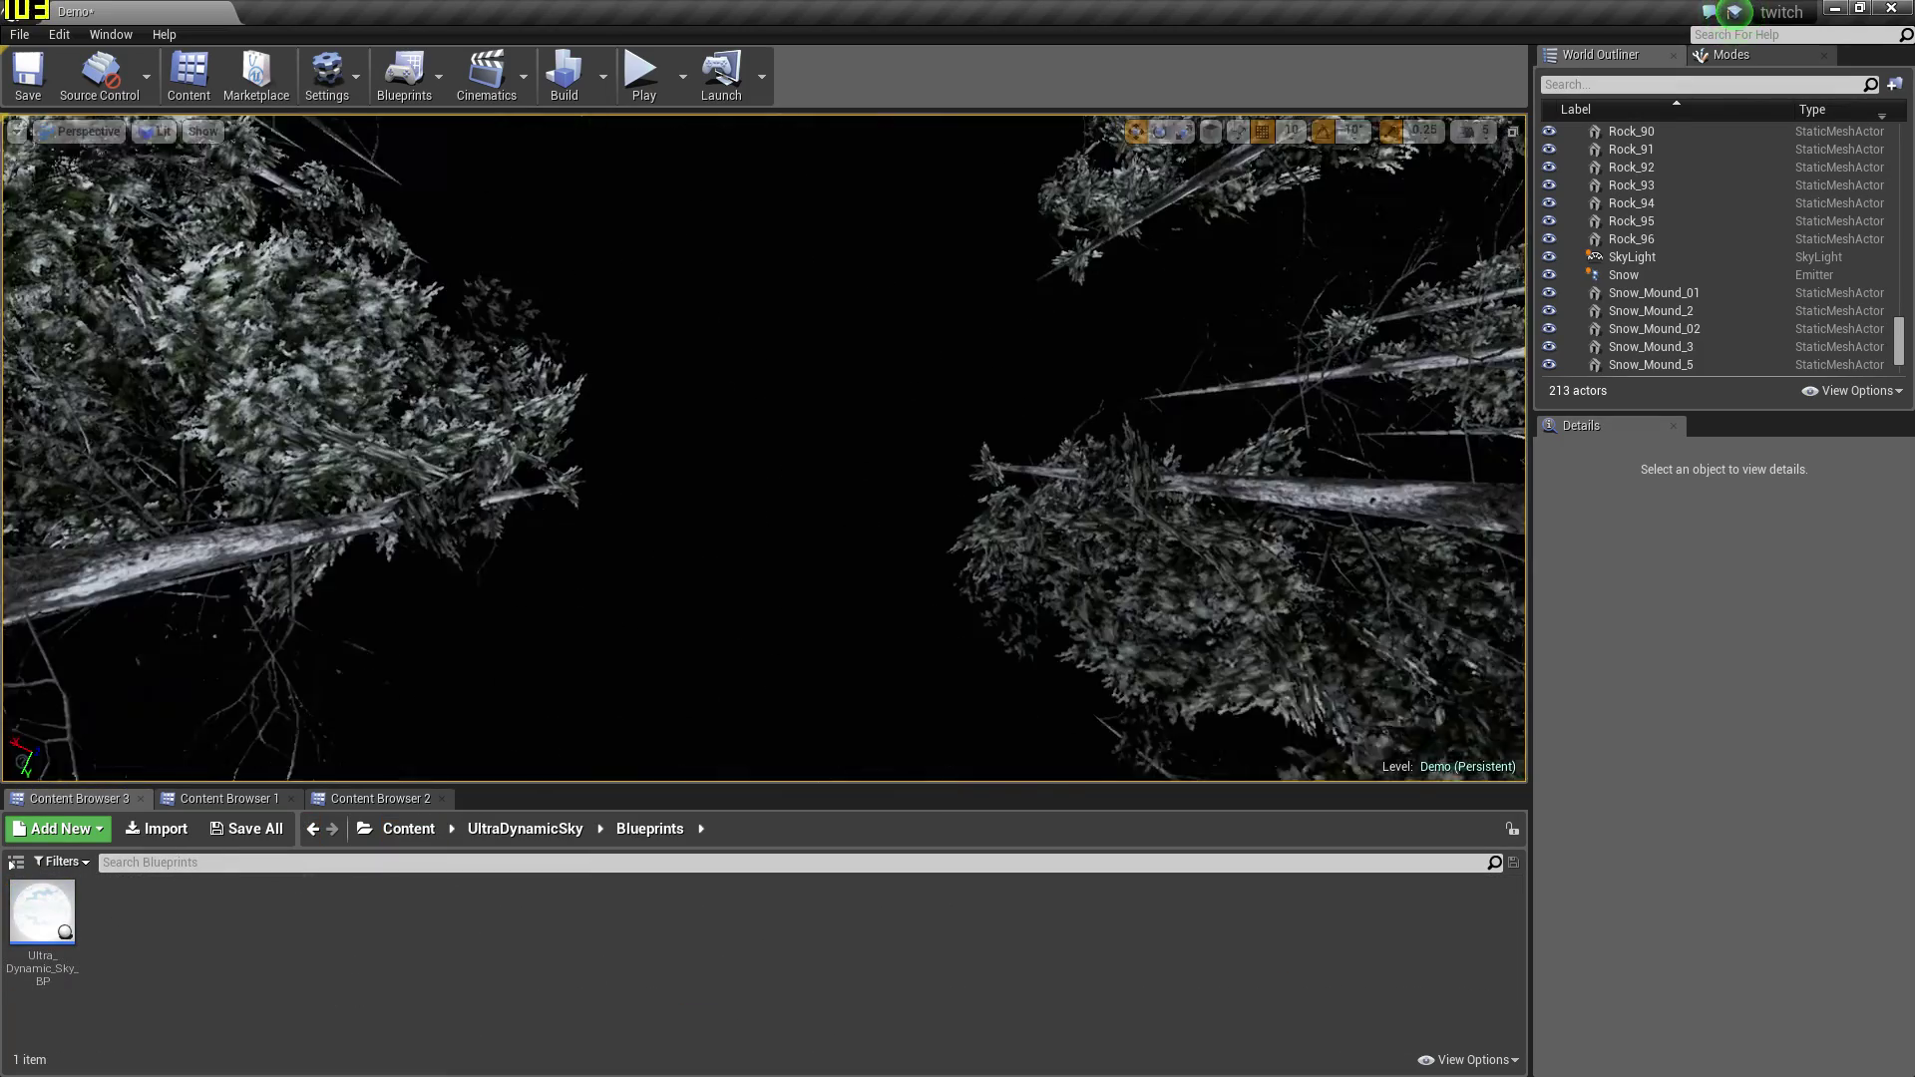
{"action": "left_click_drag", "start_coordinate": [613, 623], "coordinate": [612, 648]}
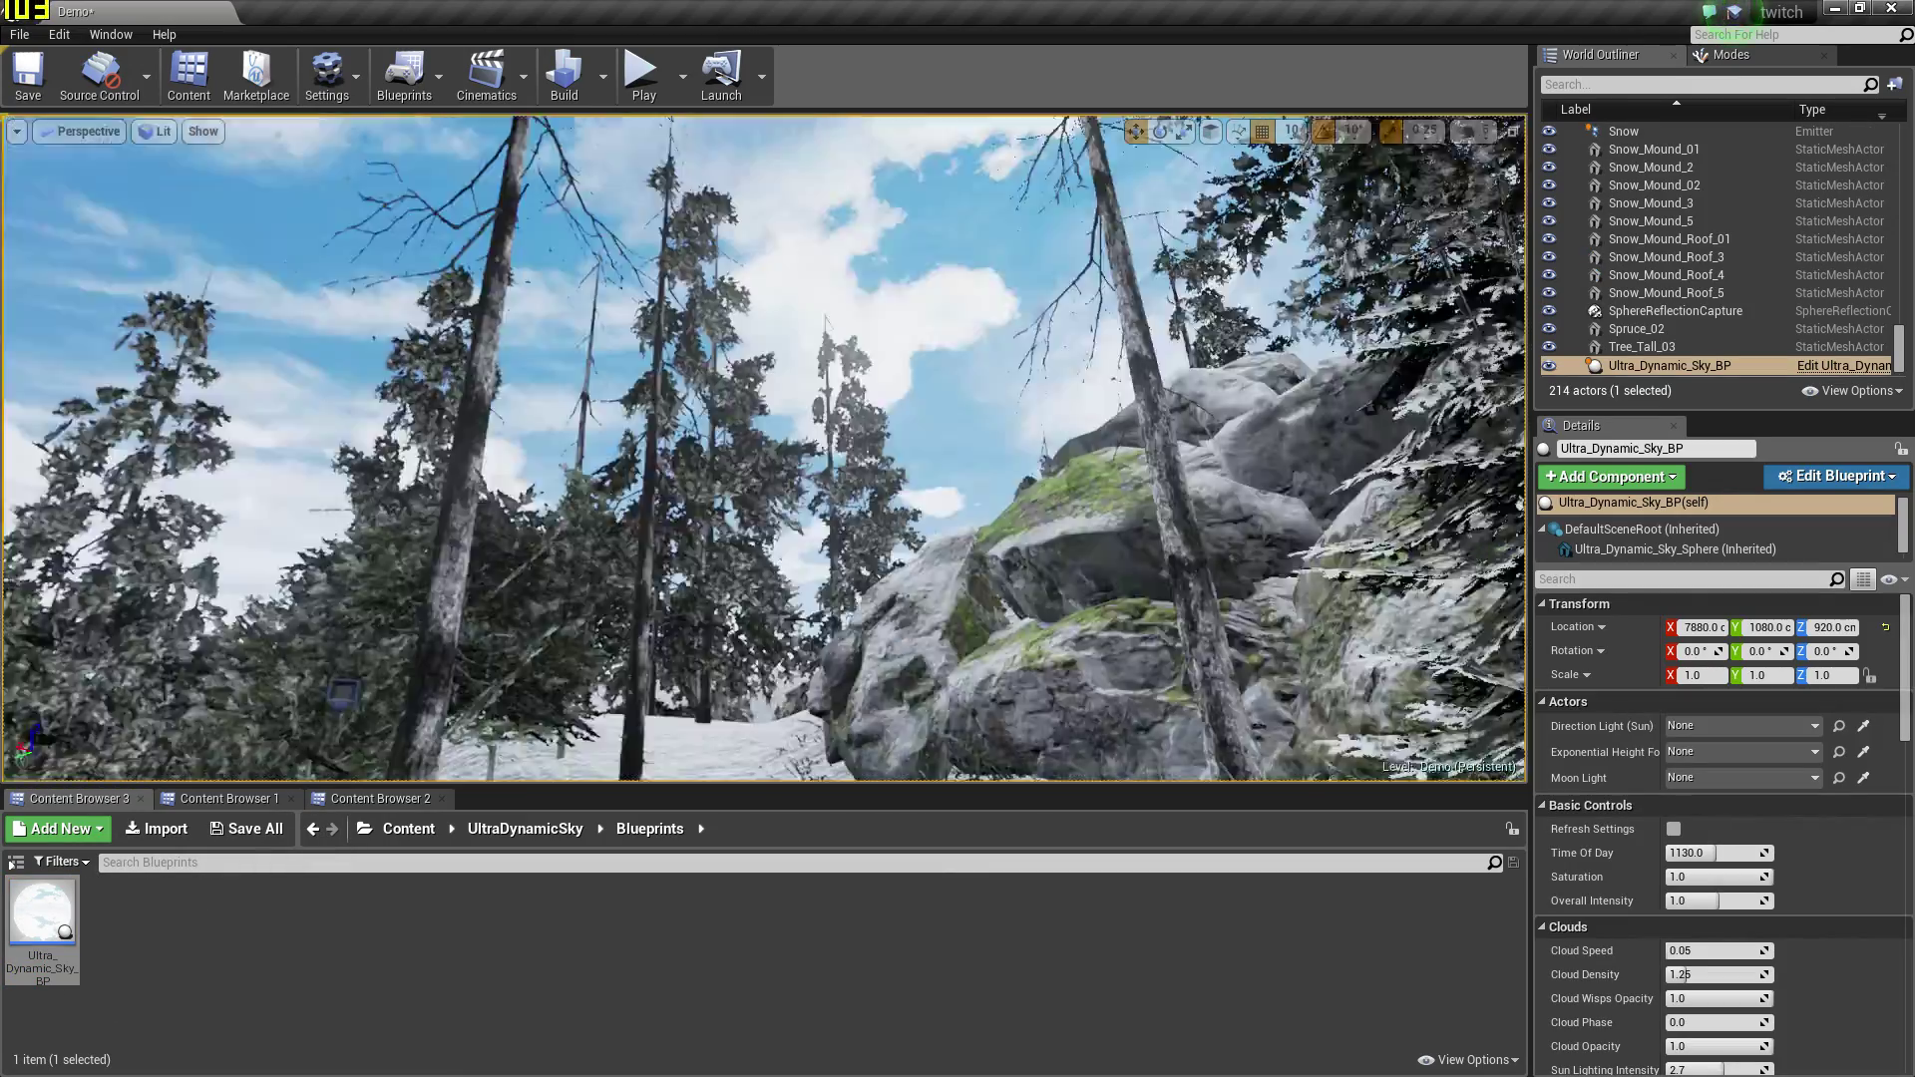
{"action": "right_click_drag", "start_coordinate": [612, 648], "coordinate": [1345, 681]}
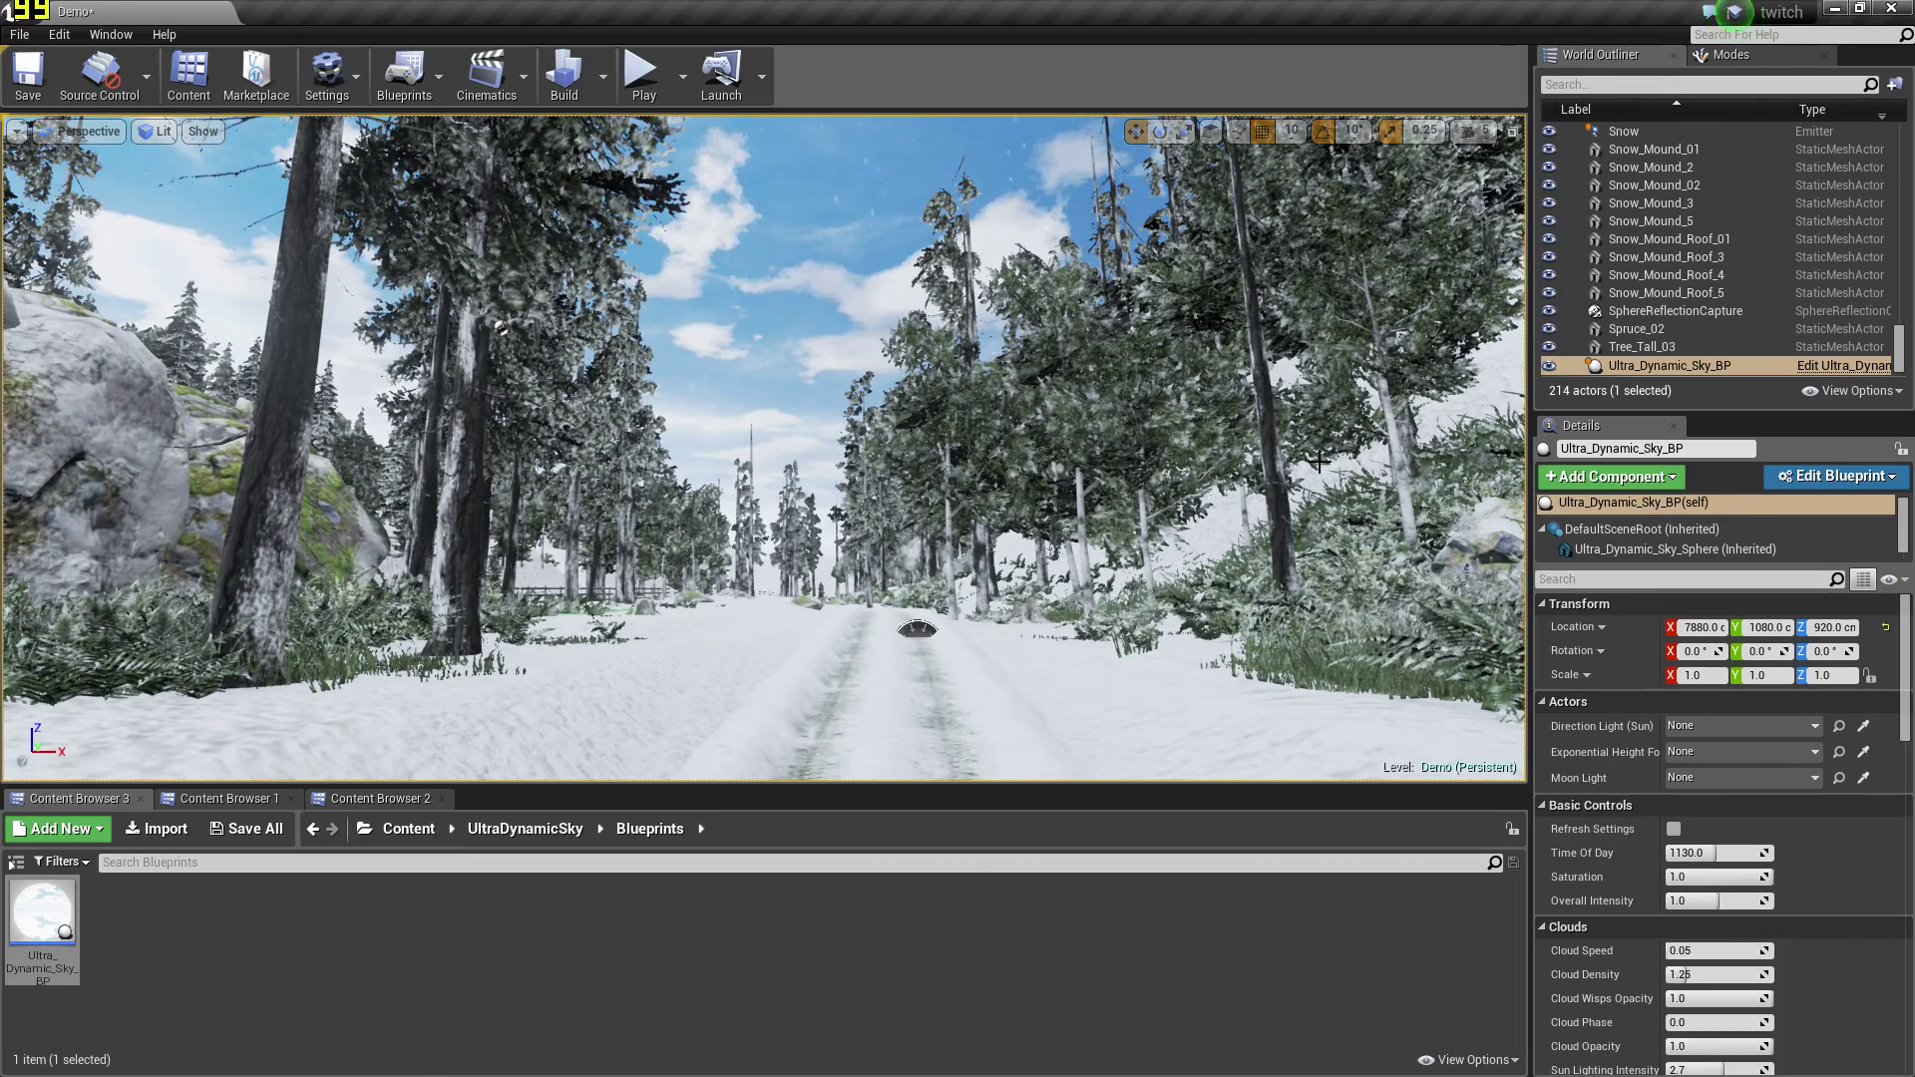
Place a Post Process Volume above the snowy track and make it unbound
{"action": "left_click", "coordinate": [1721, 53]}
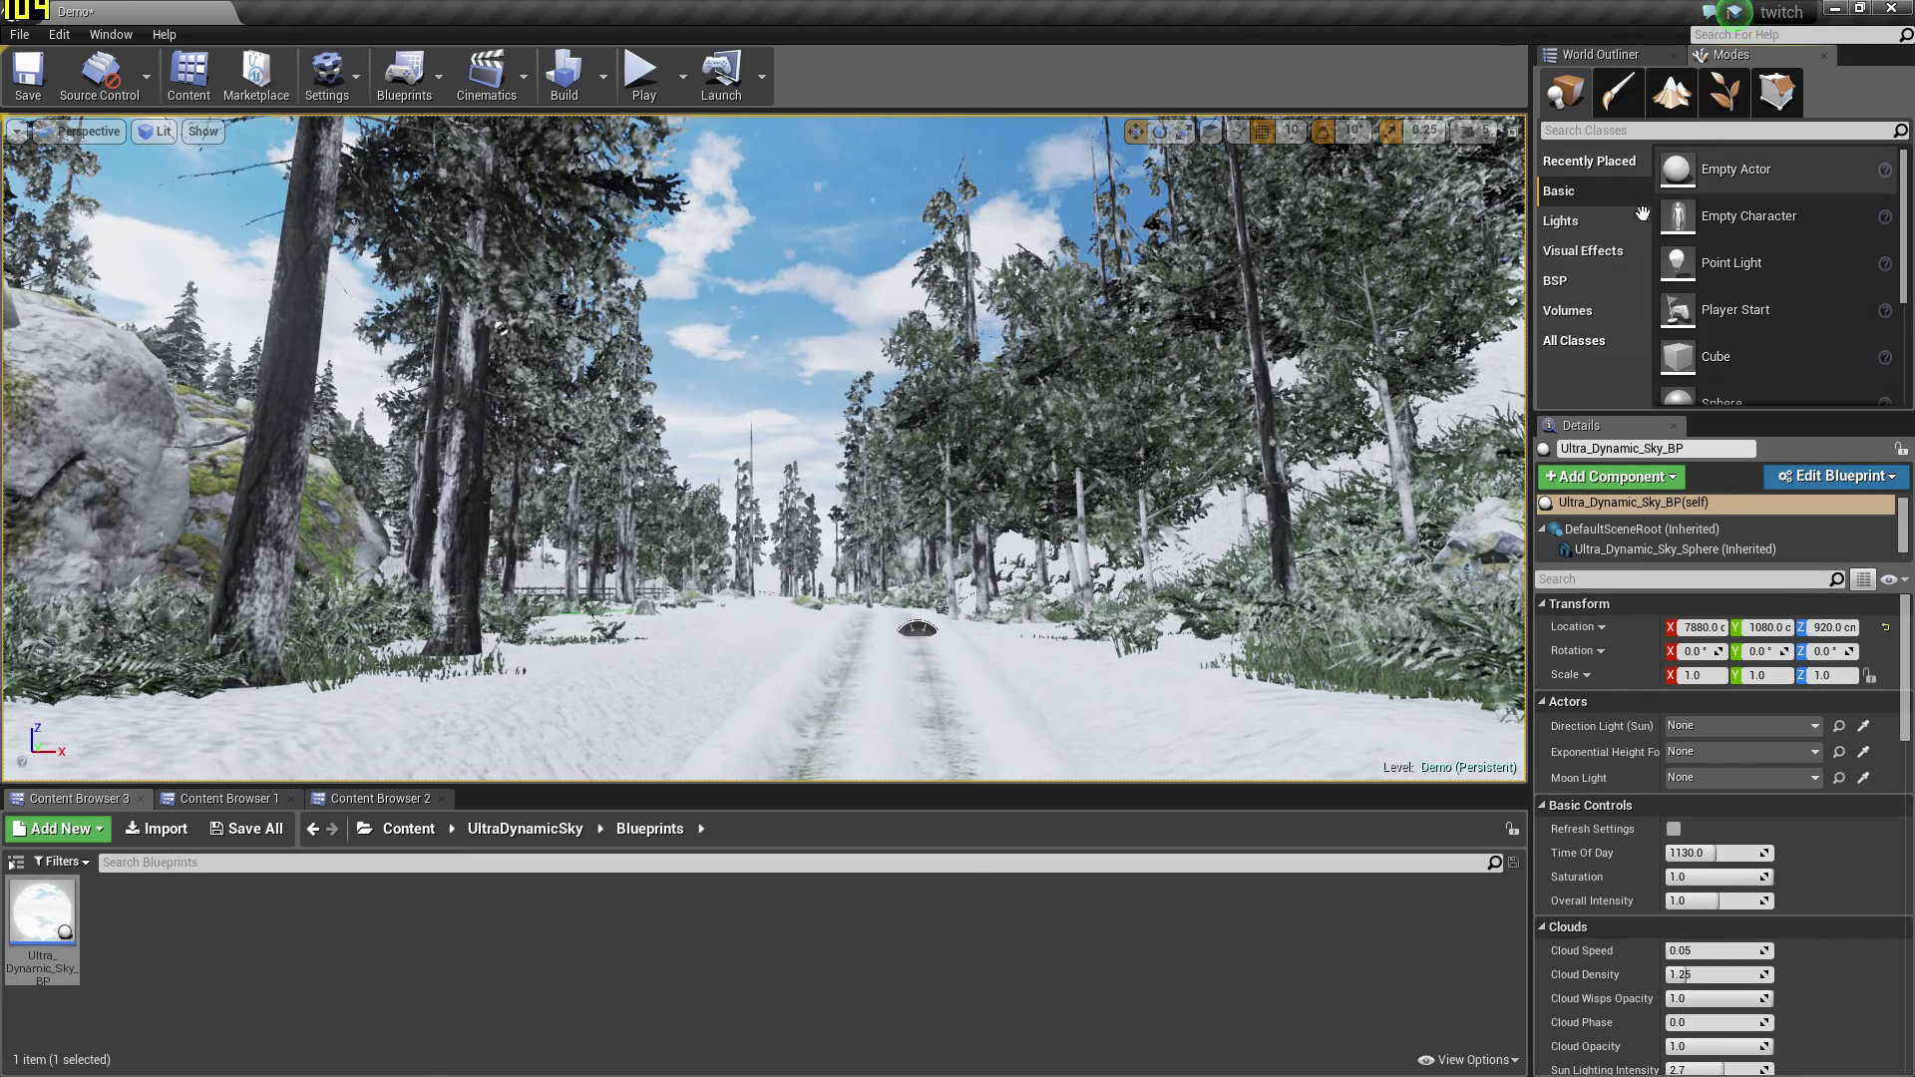
{"action": "left_click_drag", "start_coordinate": [1678, 169], "coordinate": [898, 394]}
{"action": "left_click", "coordinate": [1673, 949]}
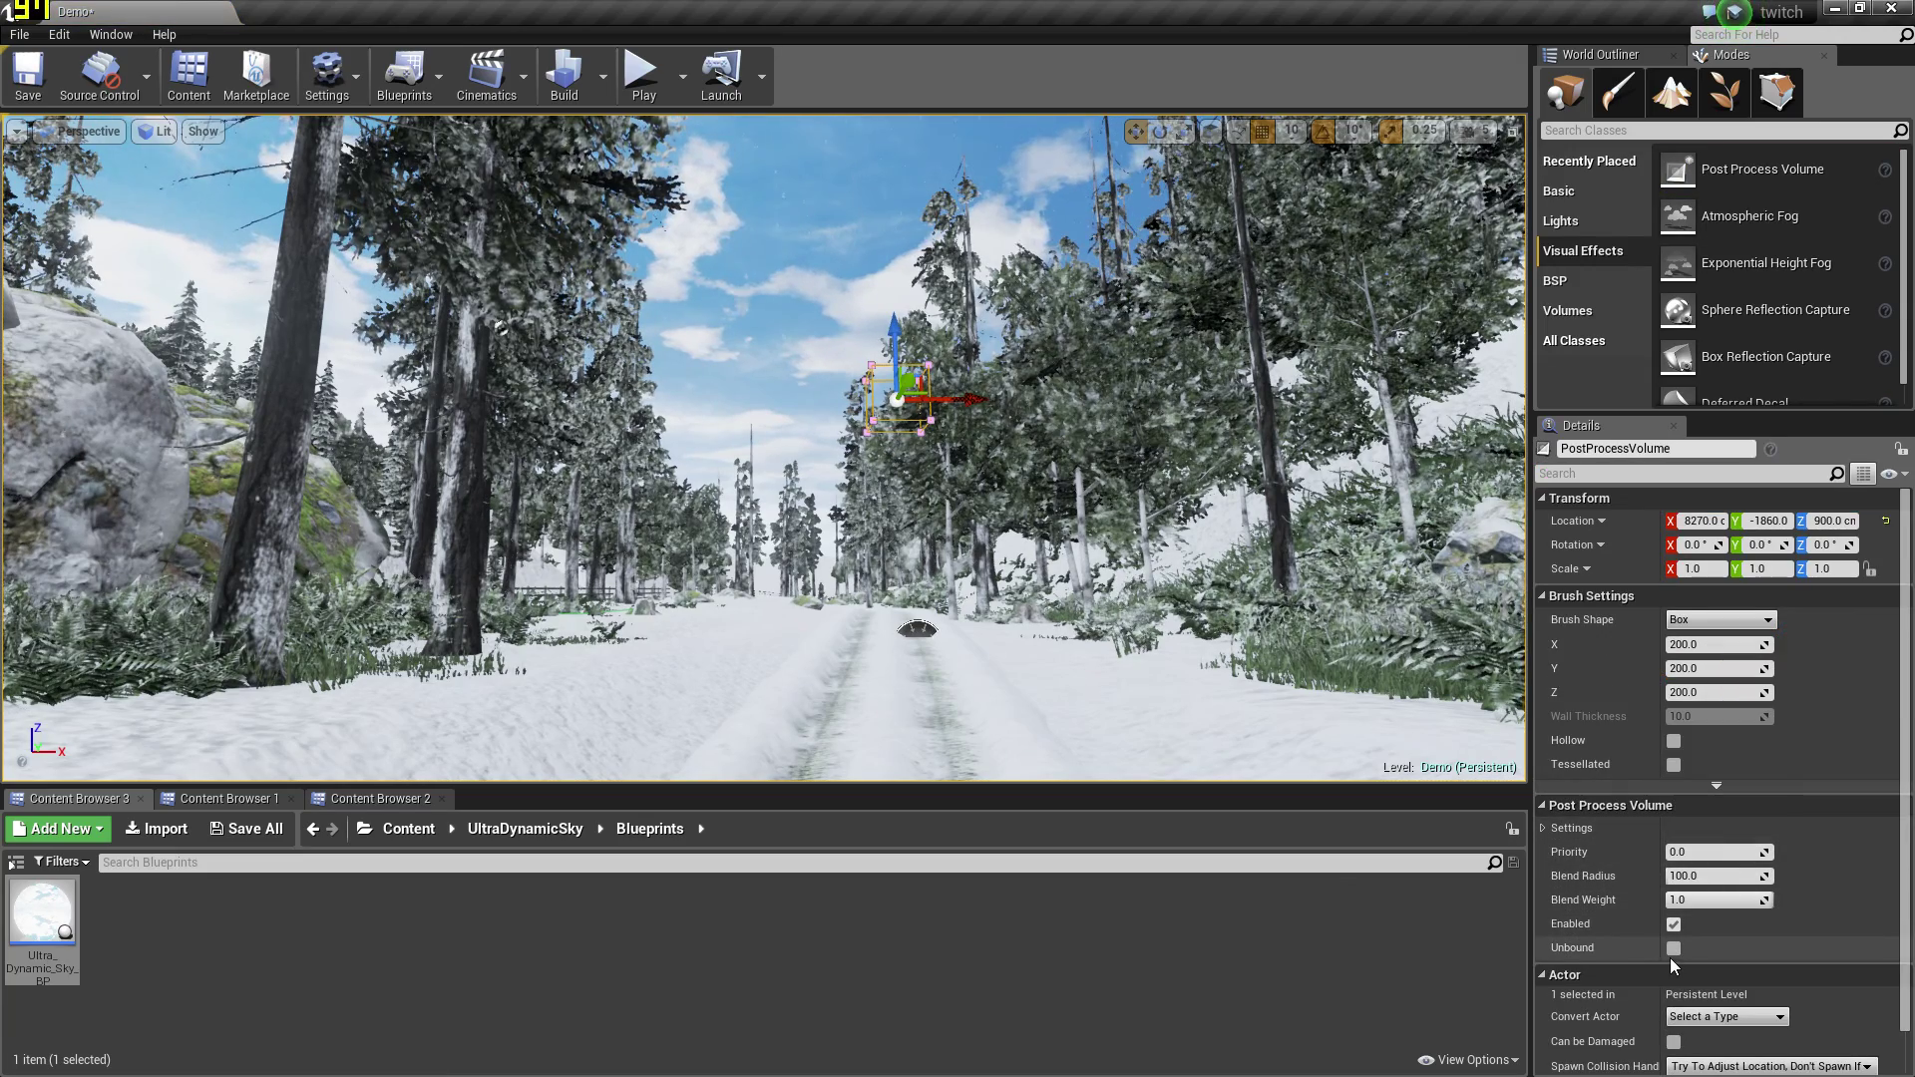
{"action": "left_click", "coordinate": [1716, 785]}
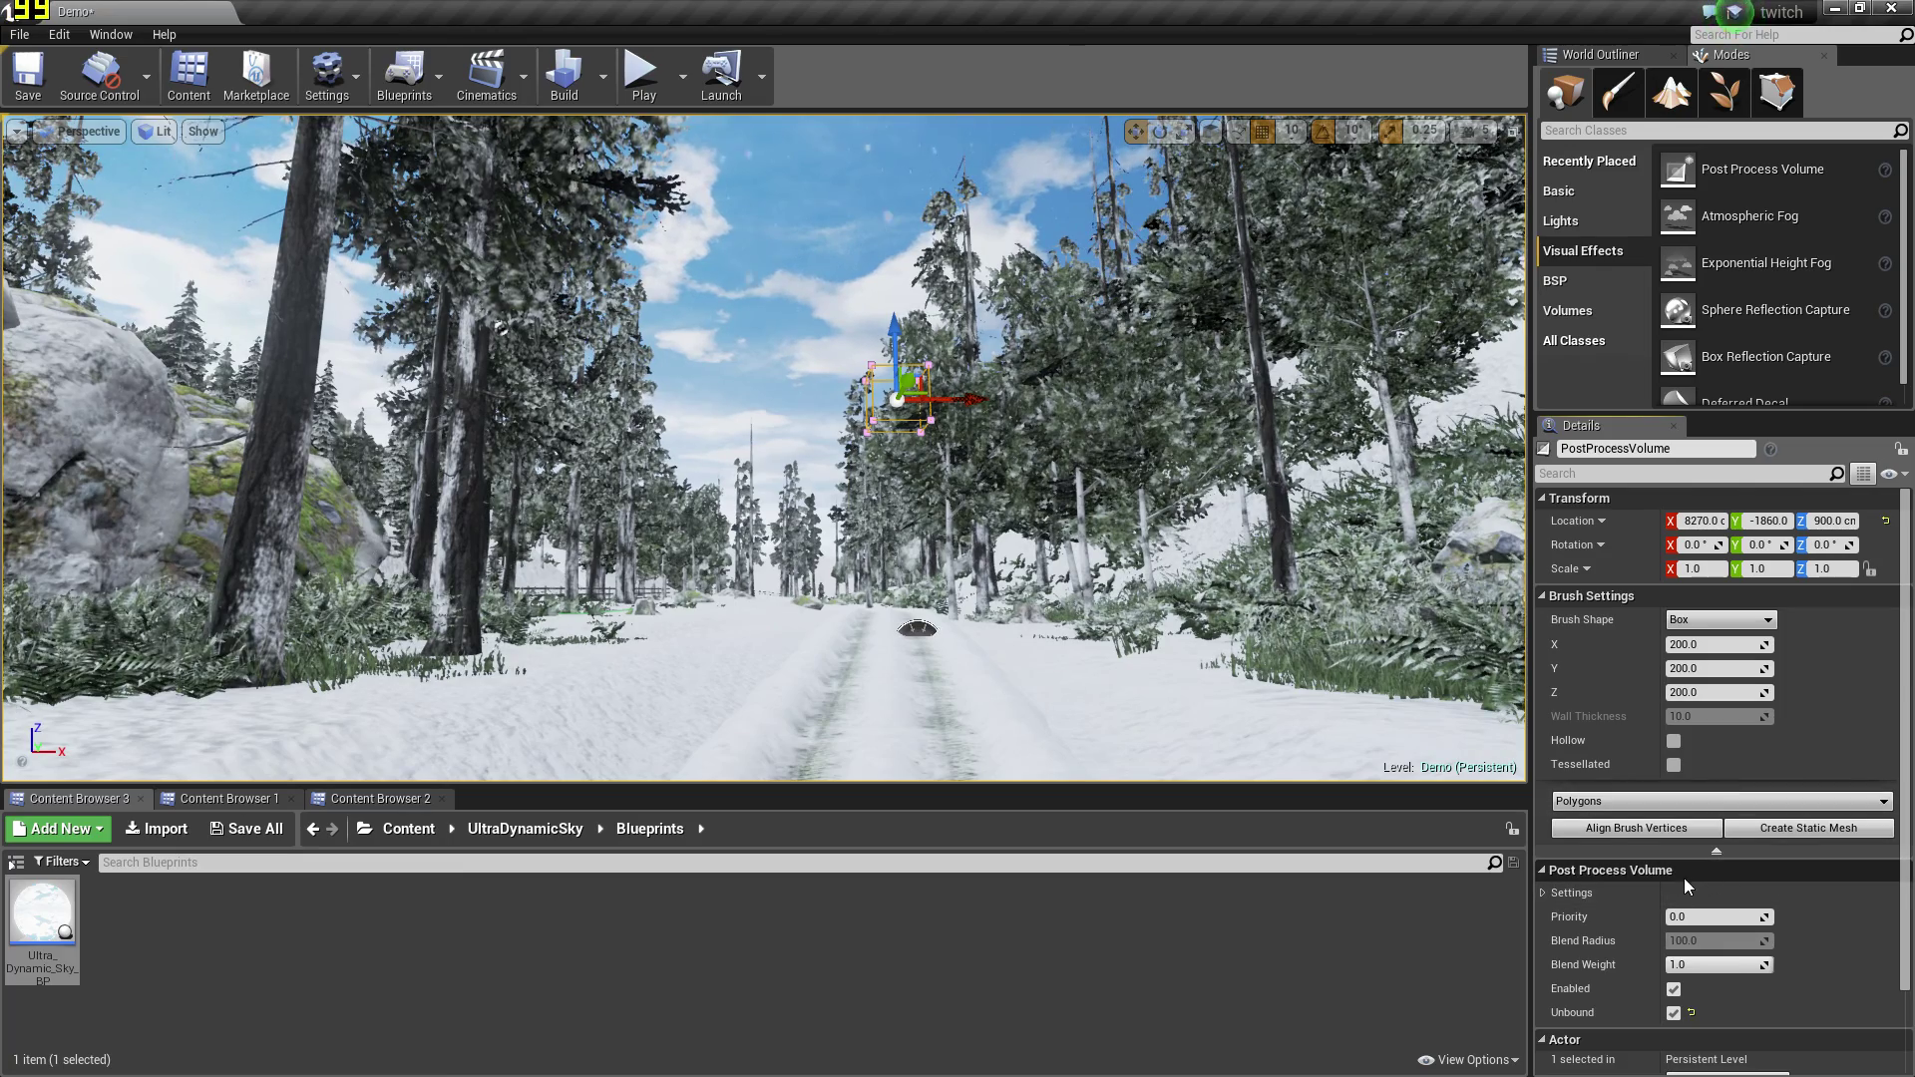
Enable Vignette Intensity in the post process volume's Scene Color settings and set it to 1.0
{"action": "left_click", "coordinate": [1543, 892]}
{"action": "scroll", "coordinate": [1651, 891], "scroll_direction": "down", "scroll_amount": 3}
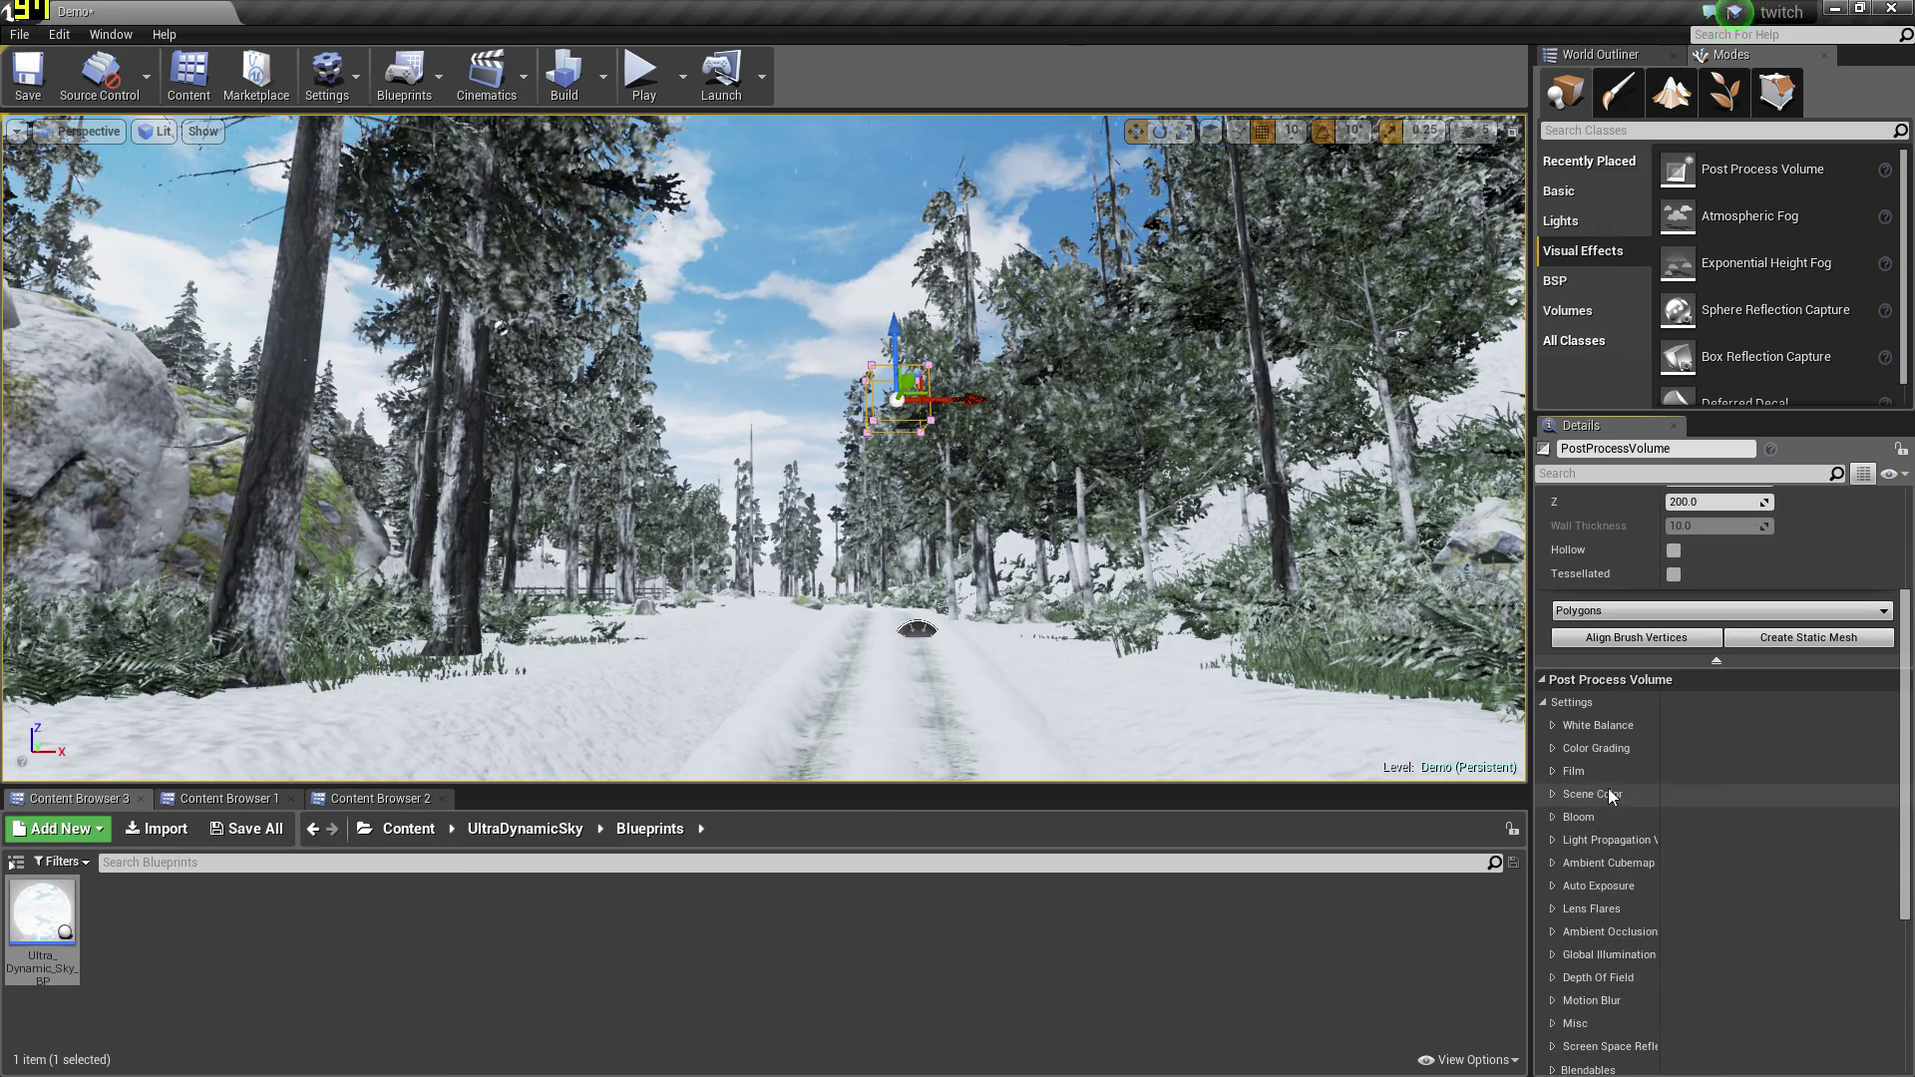
{"action": "left_click", "coordinate": [1551, 772]}
{"action": "left_click", "coordinate": [1551, 773]}
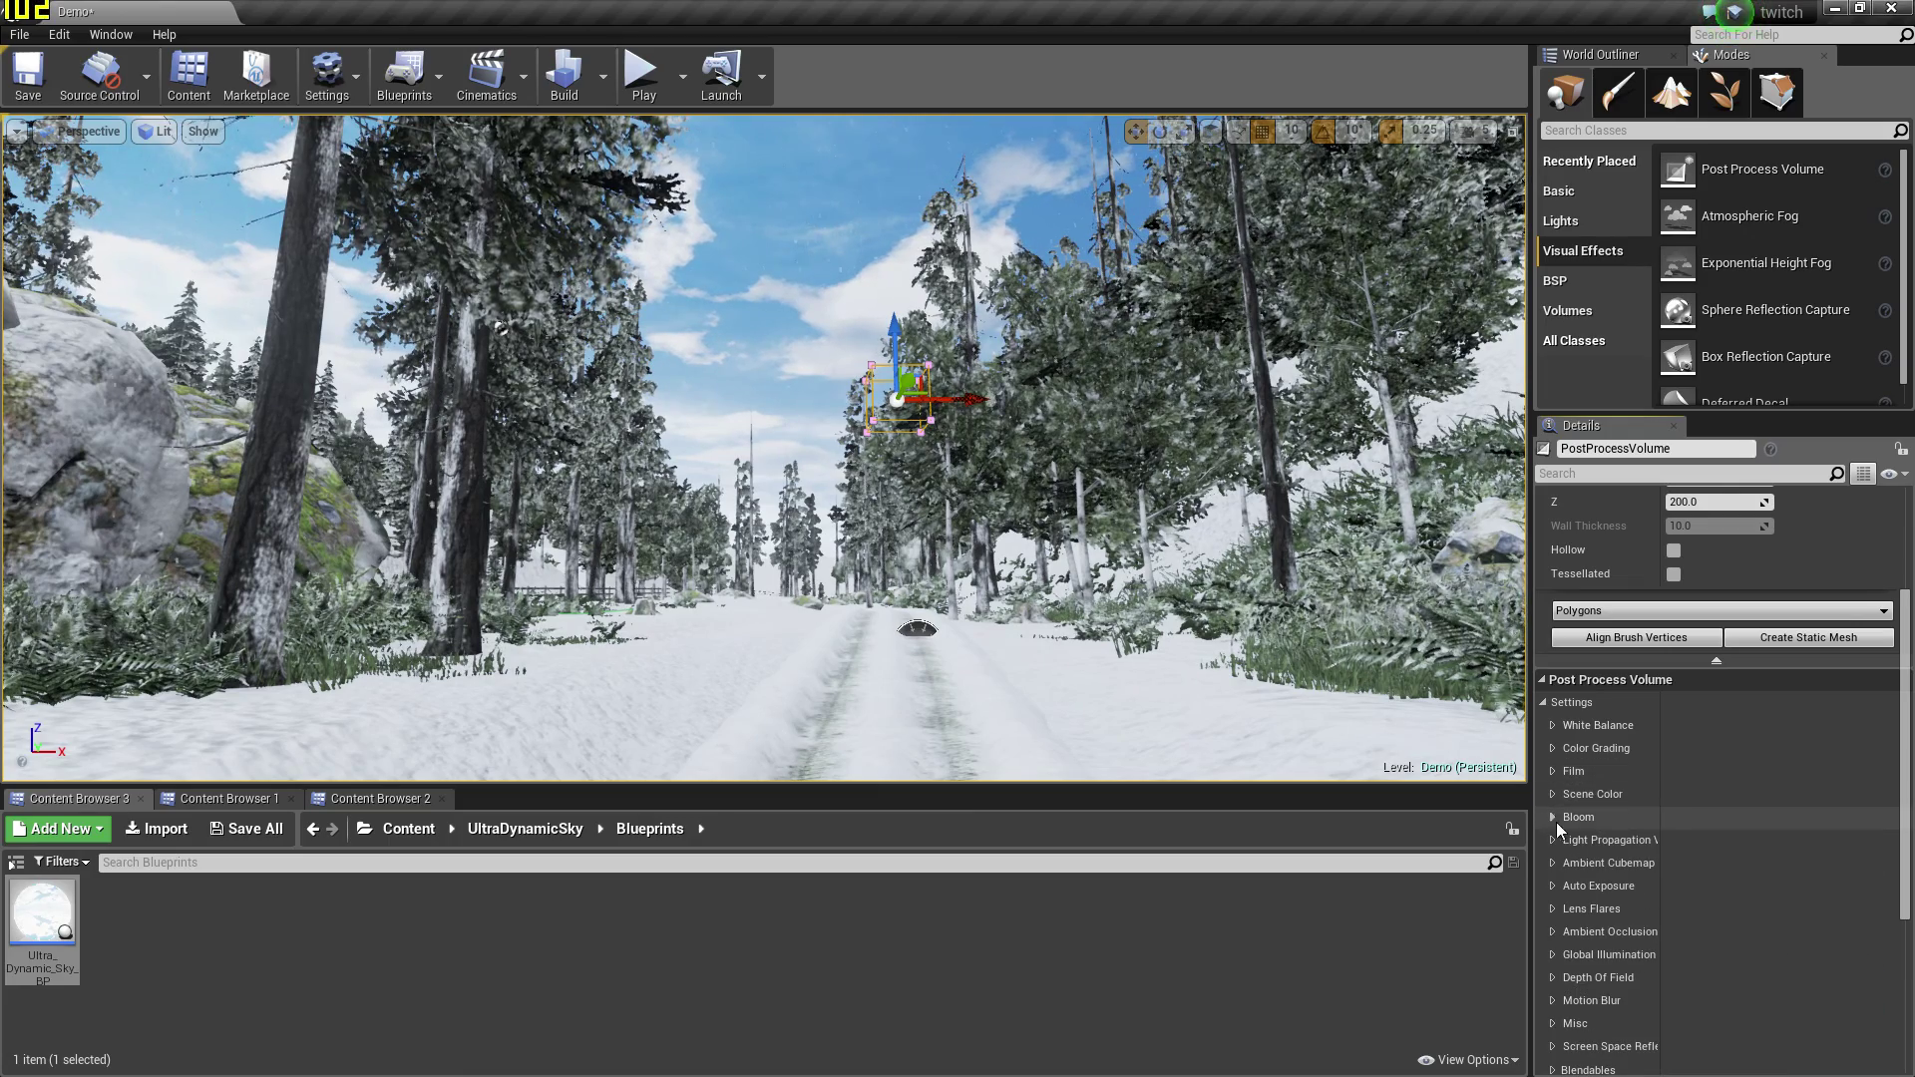
{"action": "left_click", "coordinate": [1552, 794]}
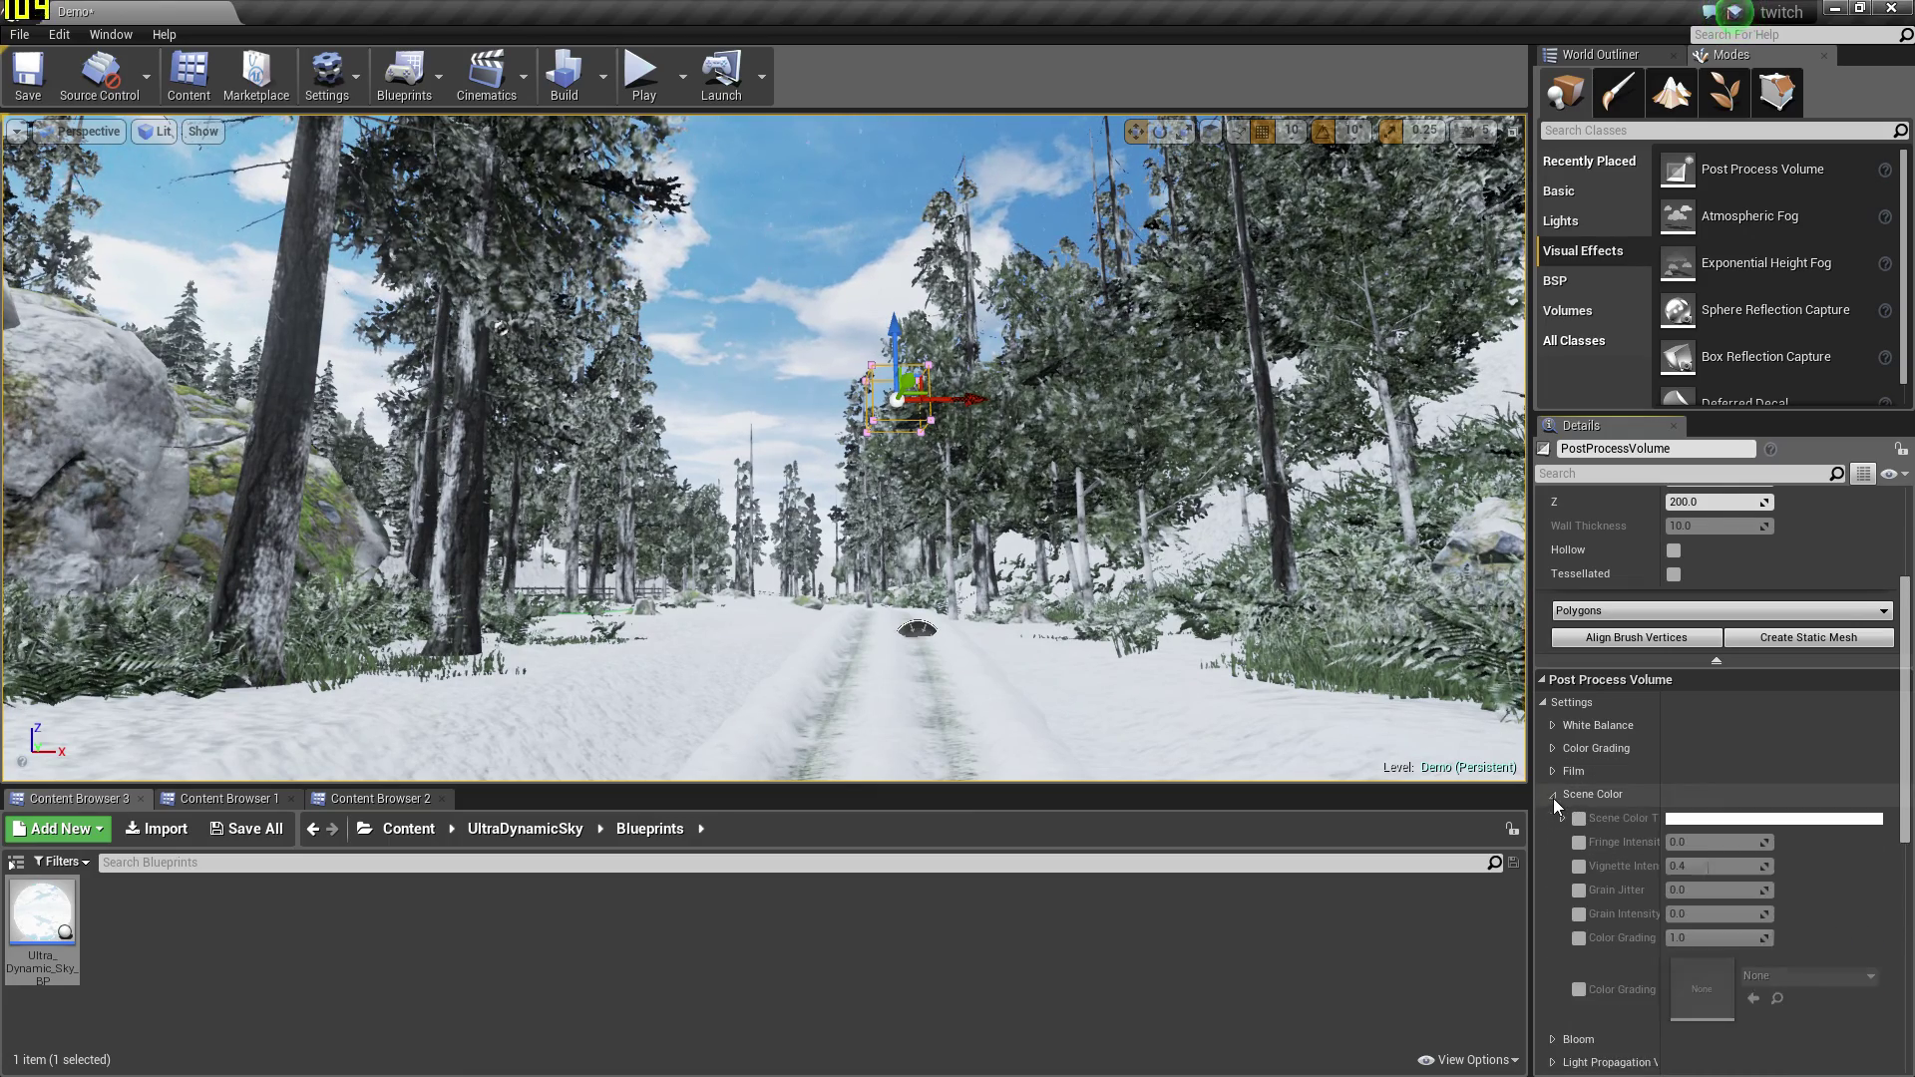
{"action": "scroll", "coordinate": [1631, 818], "scroll_direction": "down", "scroll_amount": 3}
{"action": "left_click", "coordinate": [1580, 706]}
{"action": "left_click_drag", "start_coordinate": [1695, 706], "coordinate": [1635, 707]}
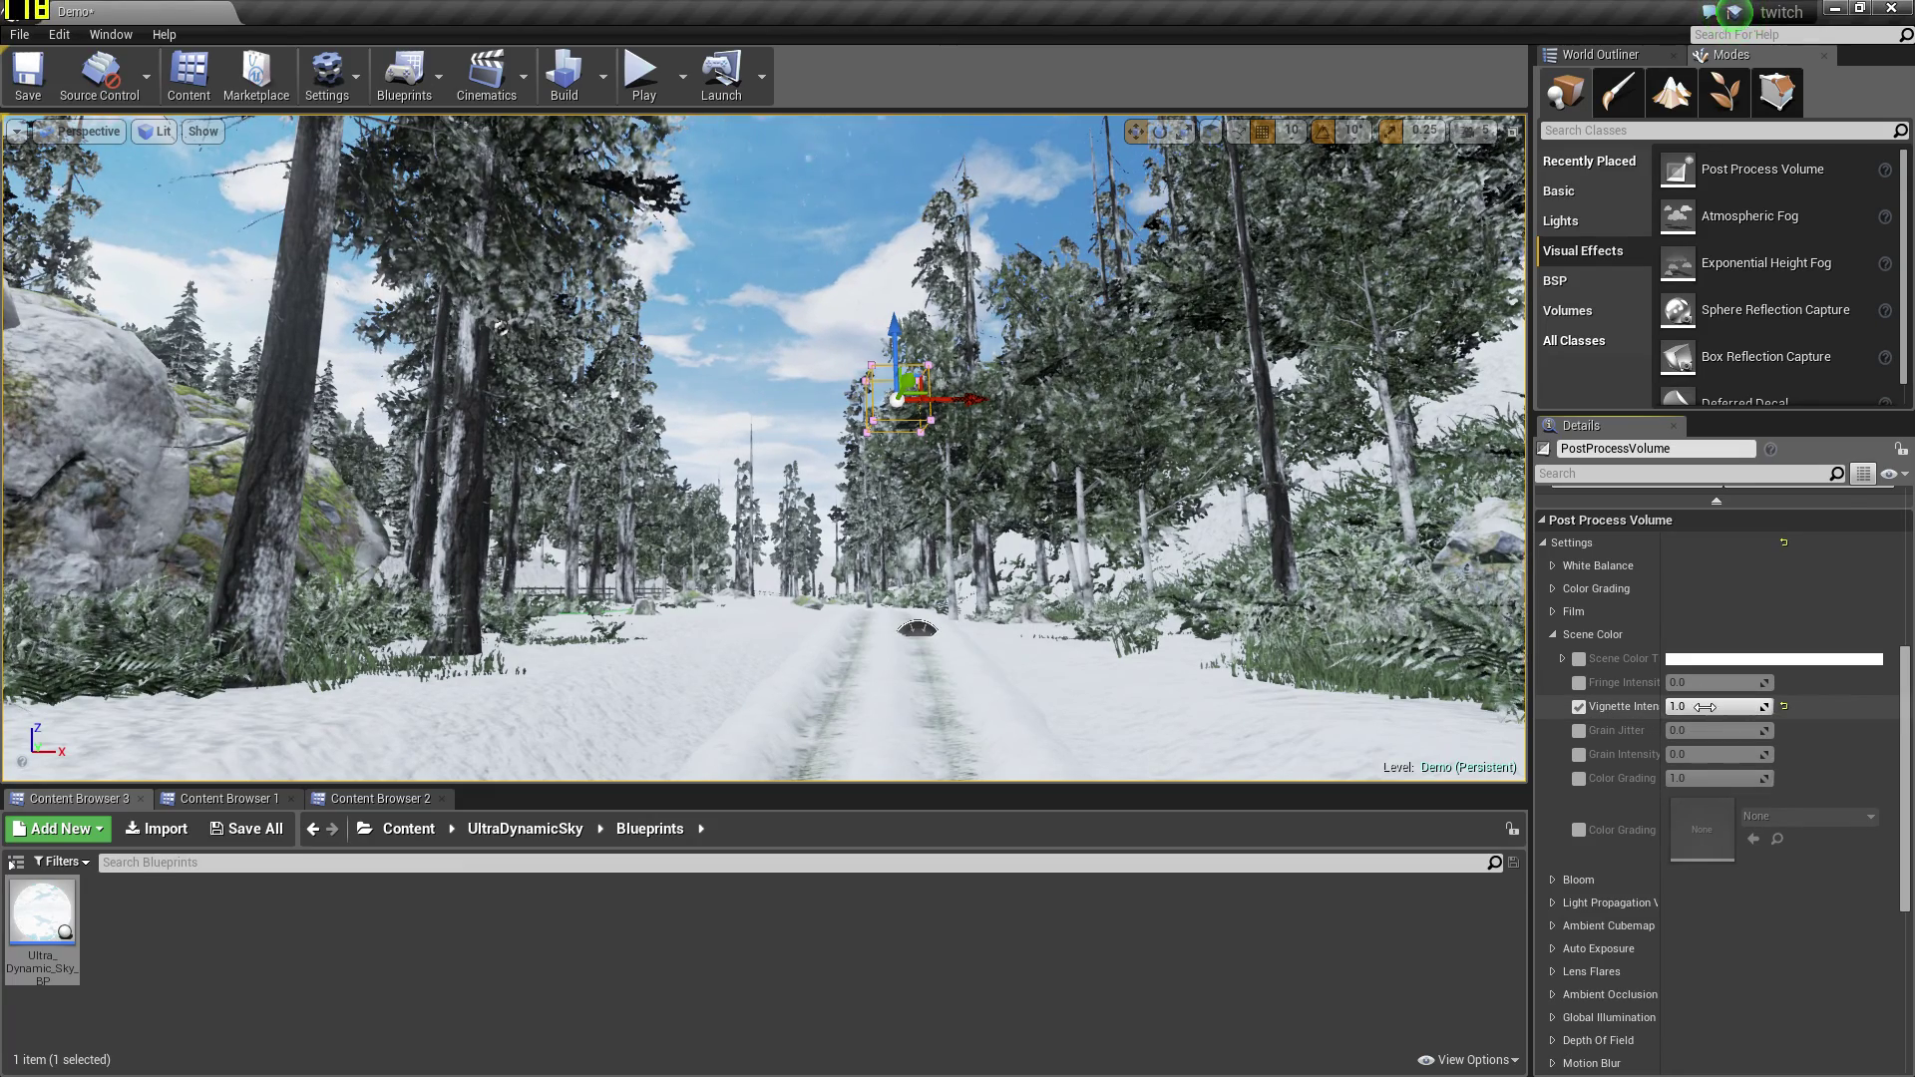
Enable Fringe Intensity in the post process volume's Scene Color settings and set it to 0.3
{"action": "right_click_drag", "start_coordinate": [1237, 525], "coordinate": [1238, 598]}
{"action": "key", "text": "w"}
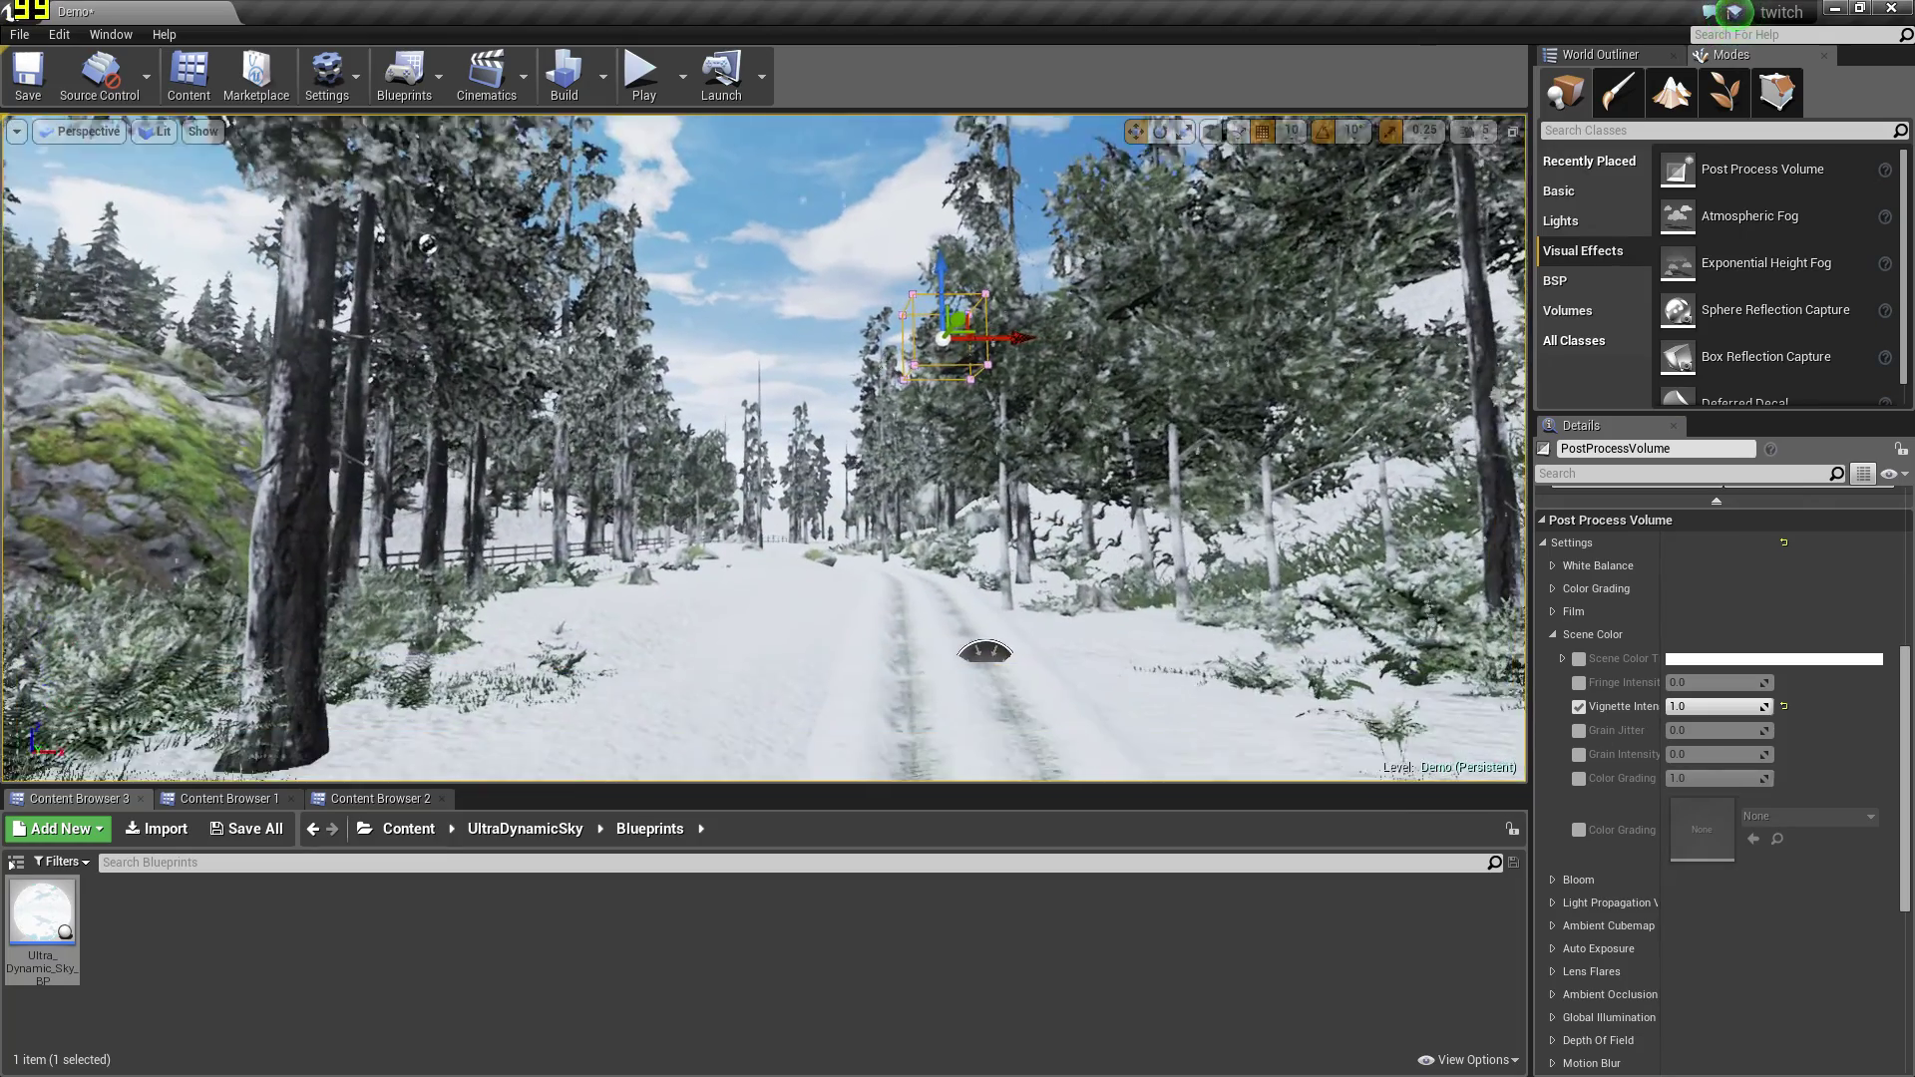
{"action": "left_click", "coordinate": [1580, 682]}
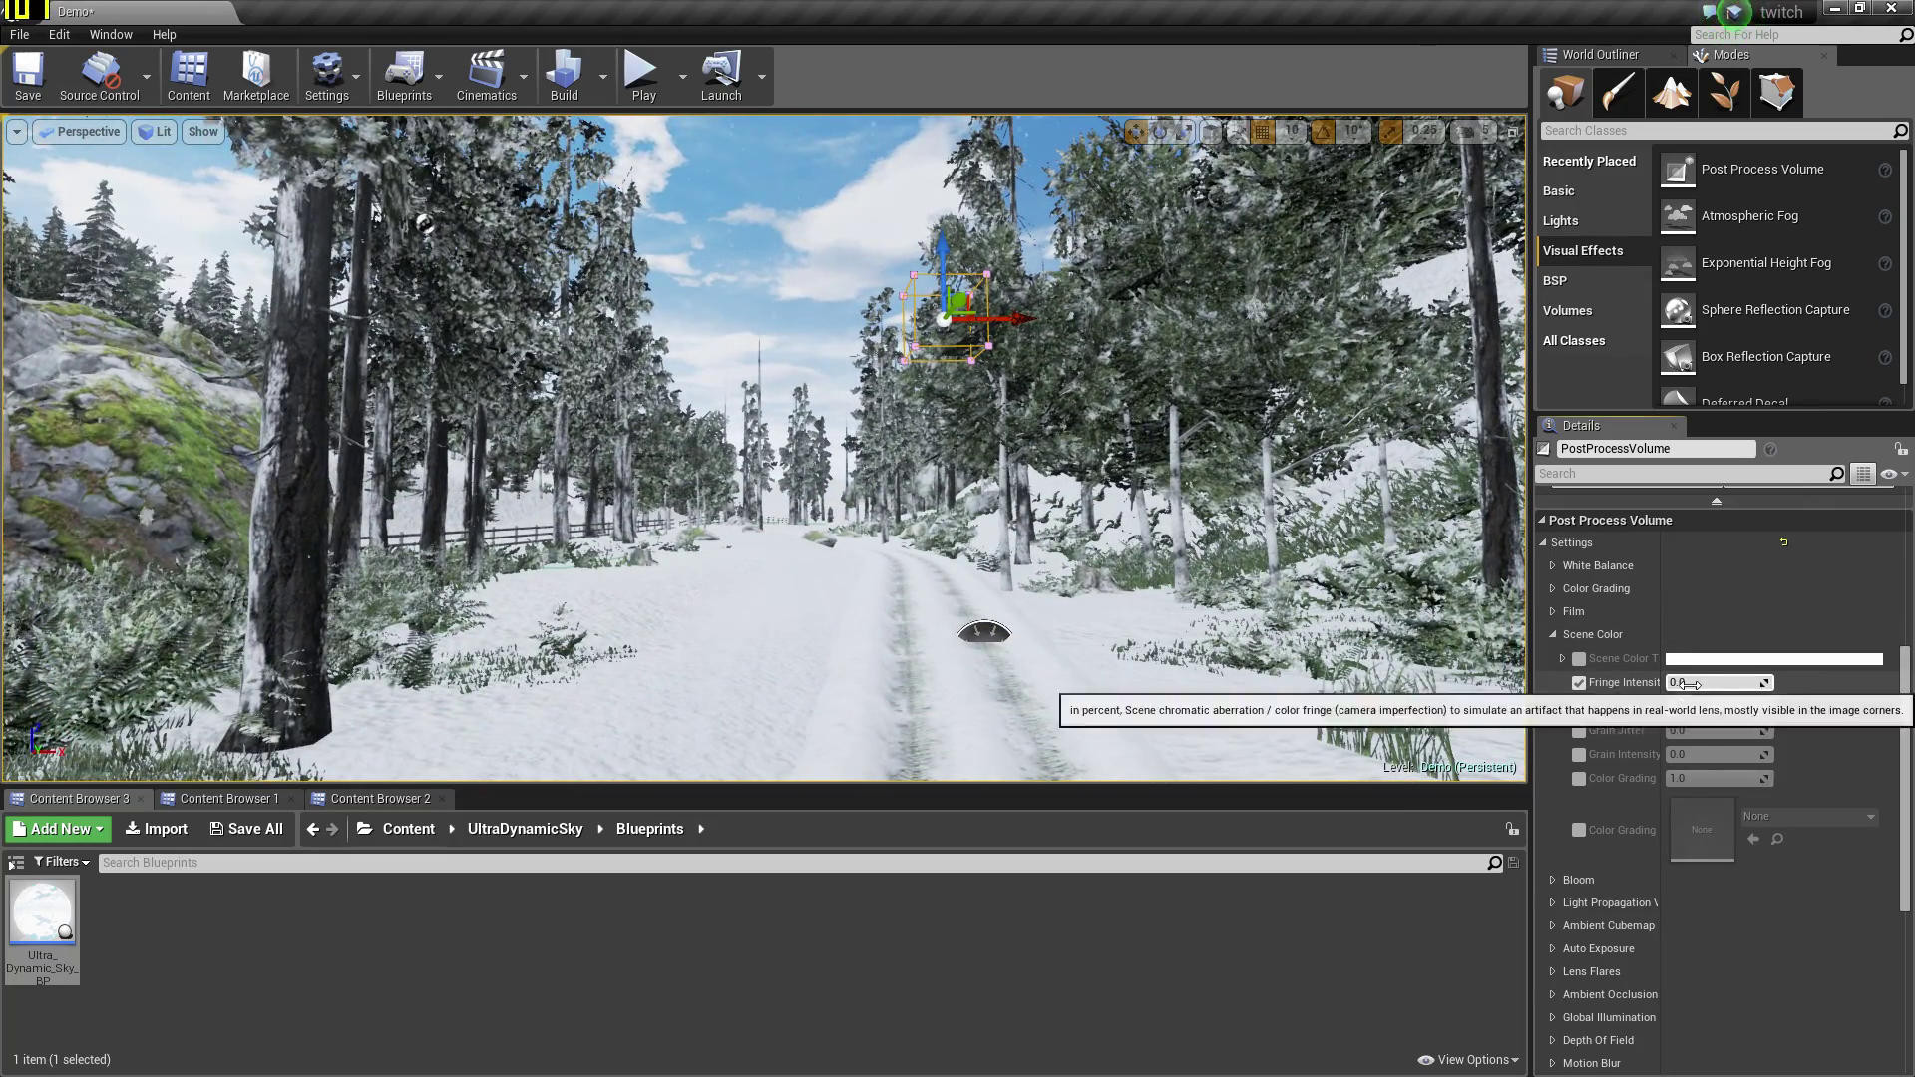
{"action": "left_click", "coordinate": [1694, 684]}
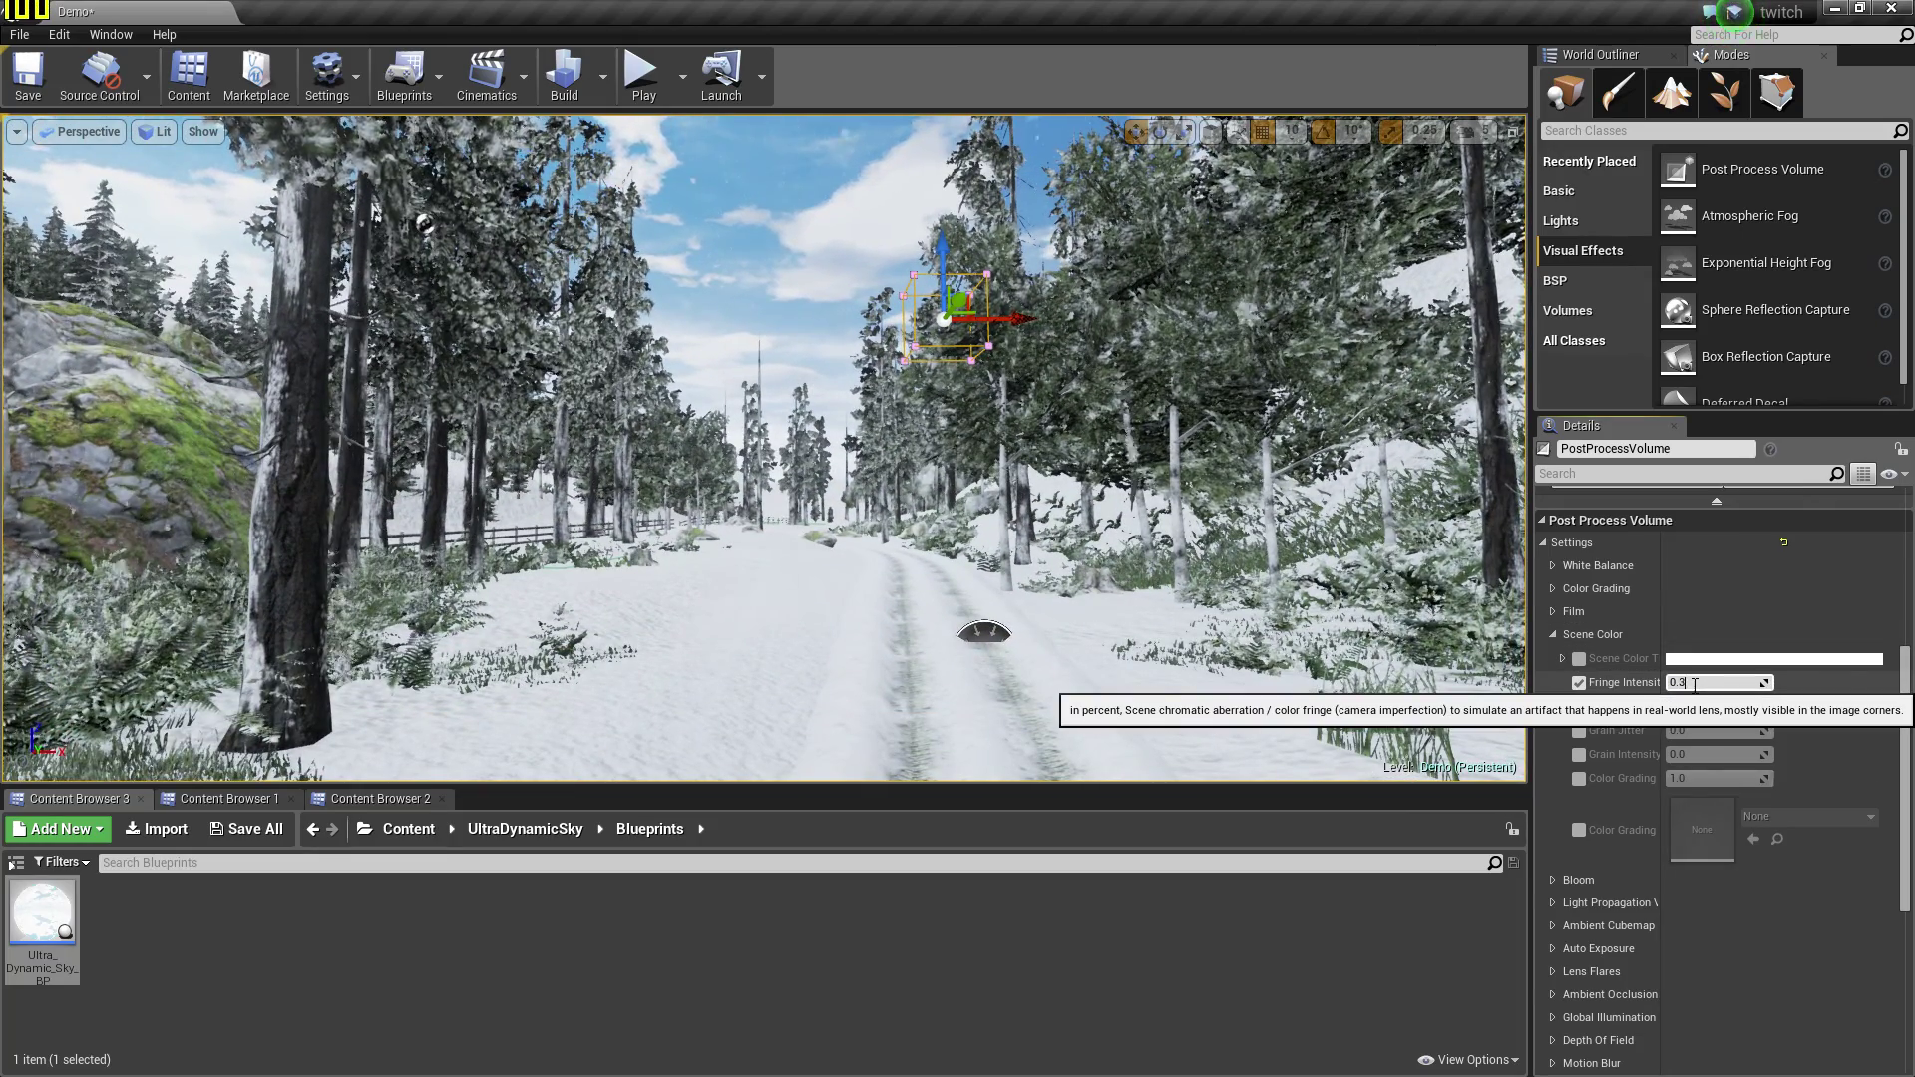
{"action": "right_click_drag", "start_coordinate": [1433, 593], "coordinate": [1453, 512]}
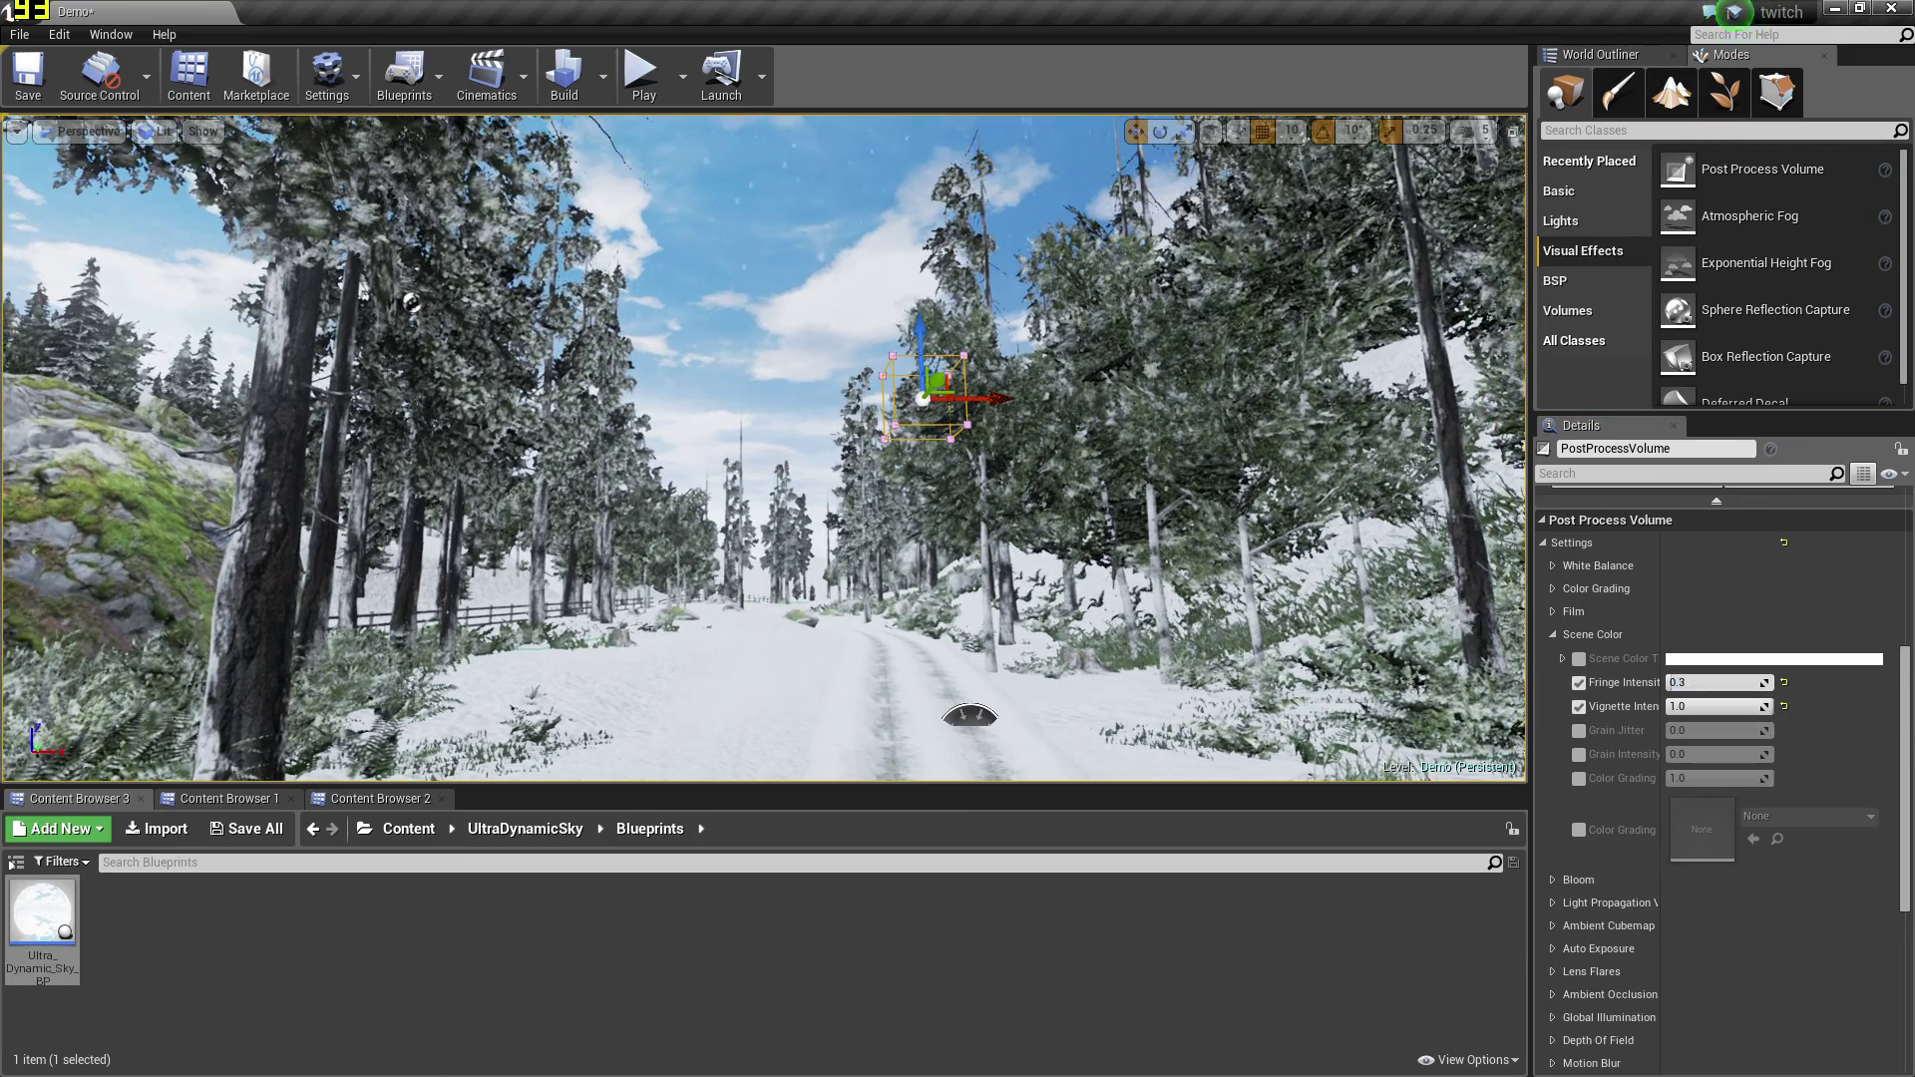
{"action": "scroll", "coordinate": [1675, 849], "scroll_direction": "down", "scroll_amount": 5}
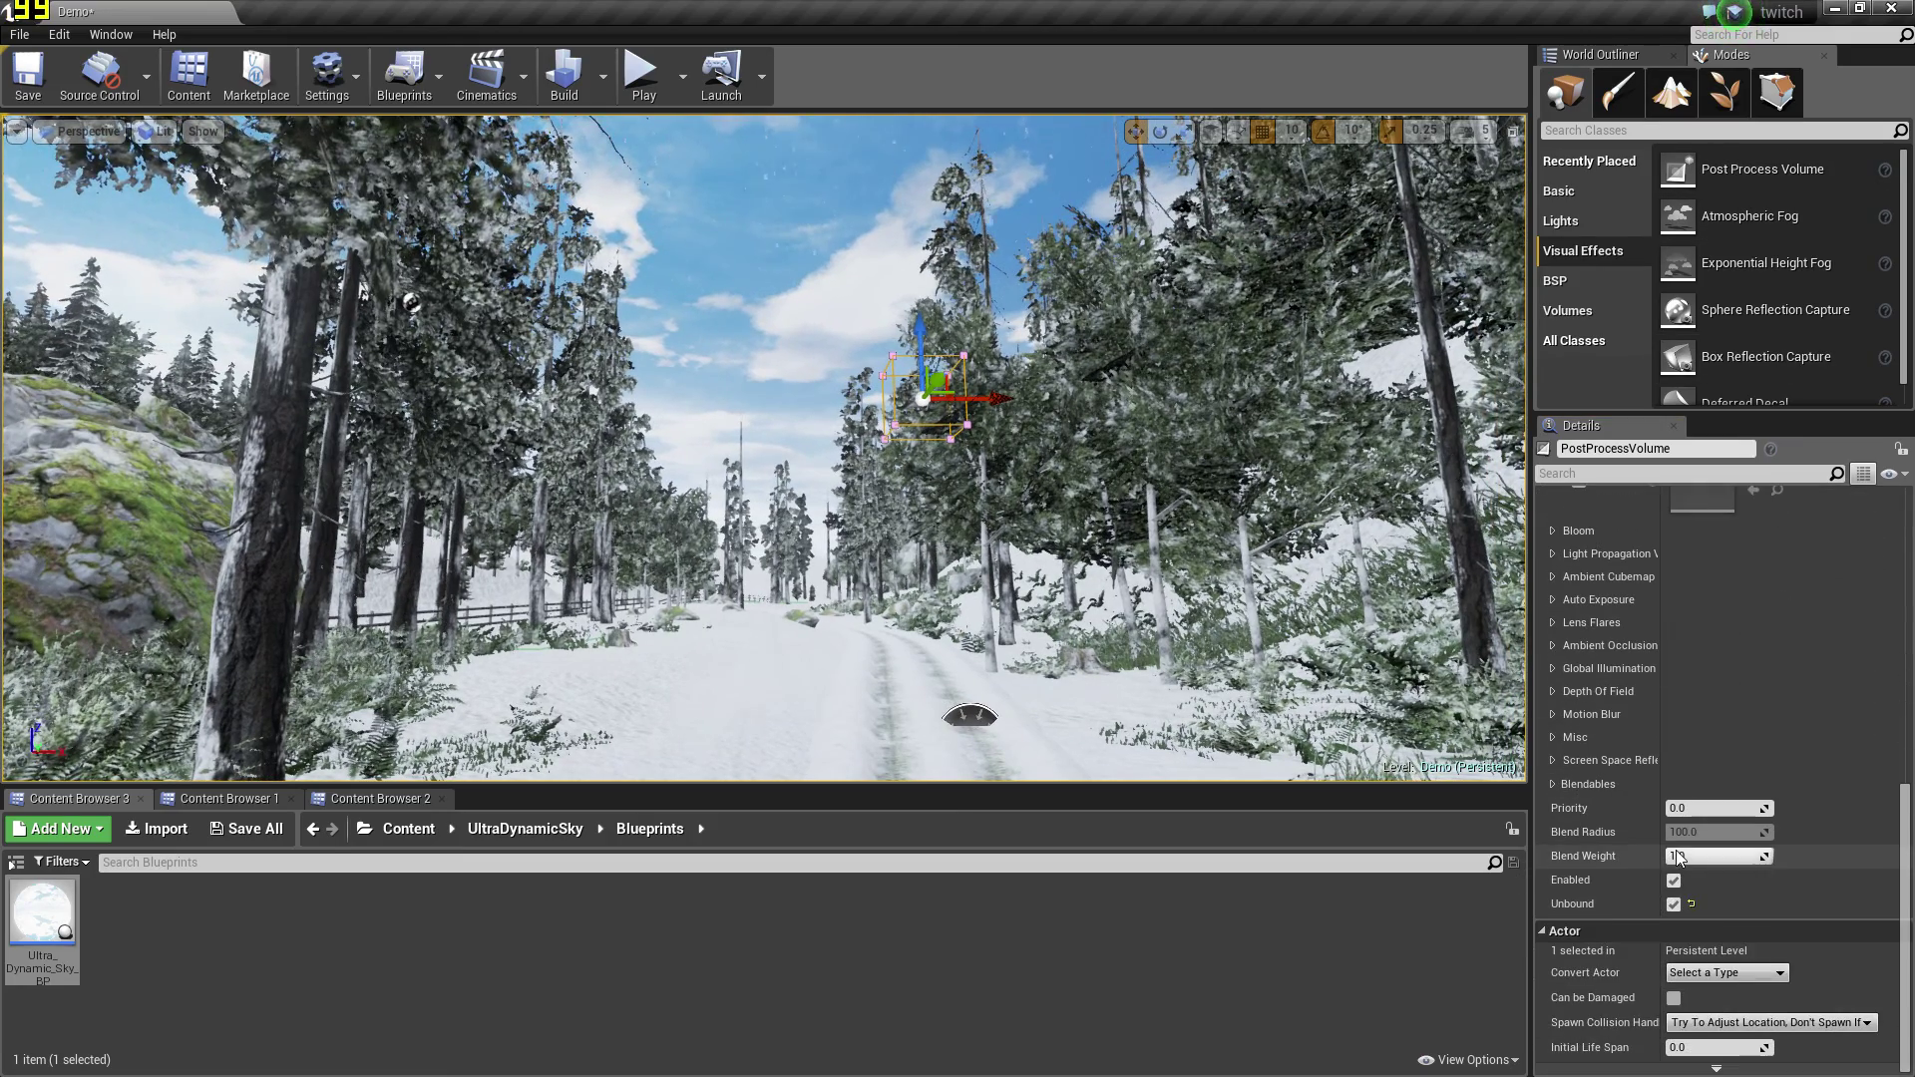
{"action": "left_click", "coordinate": [1673, 905]}
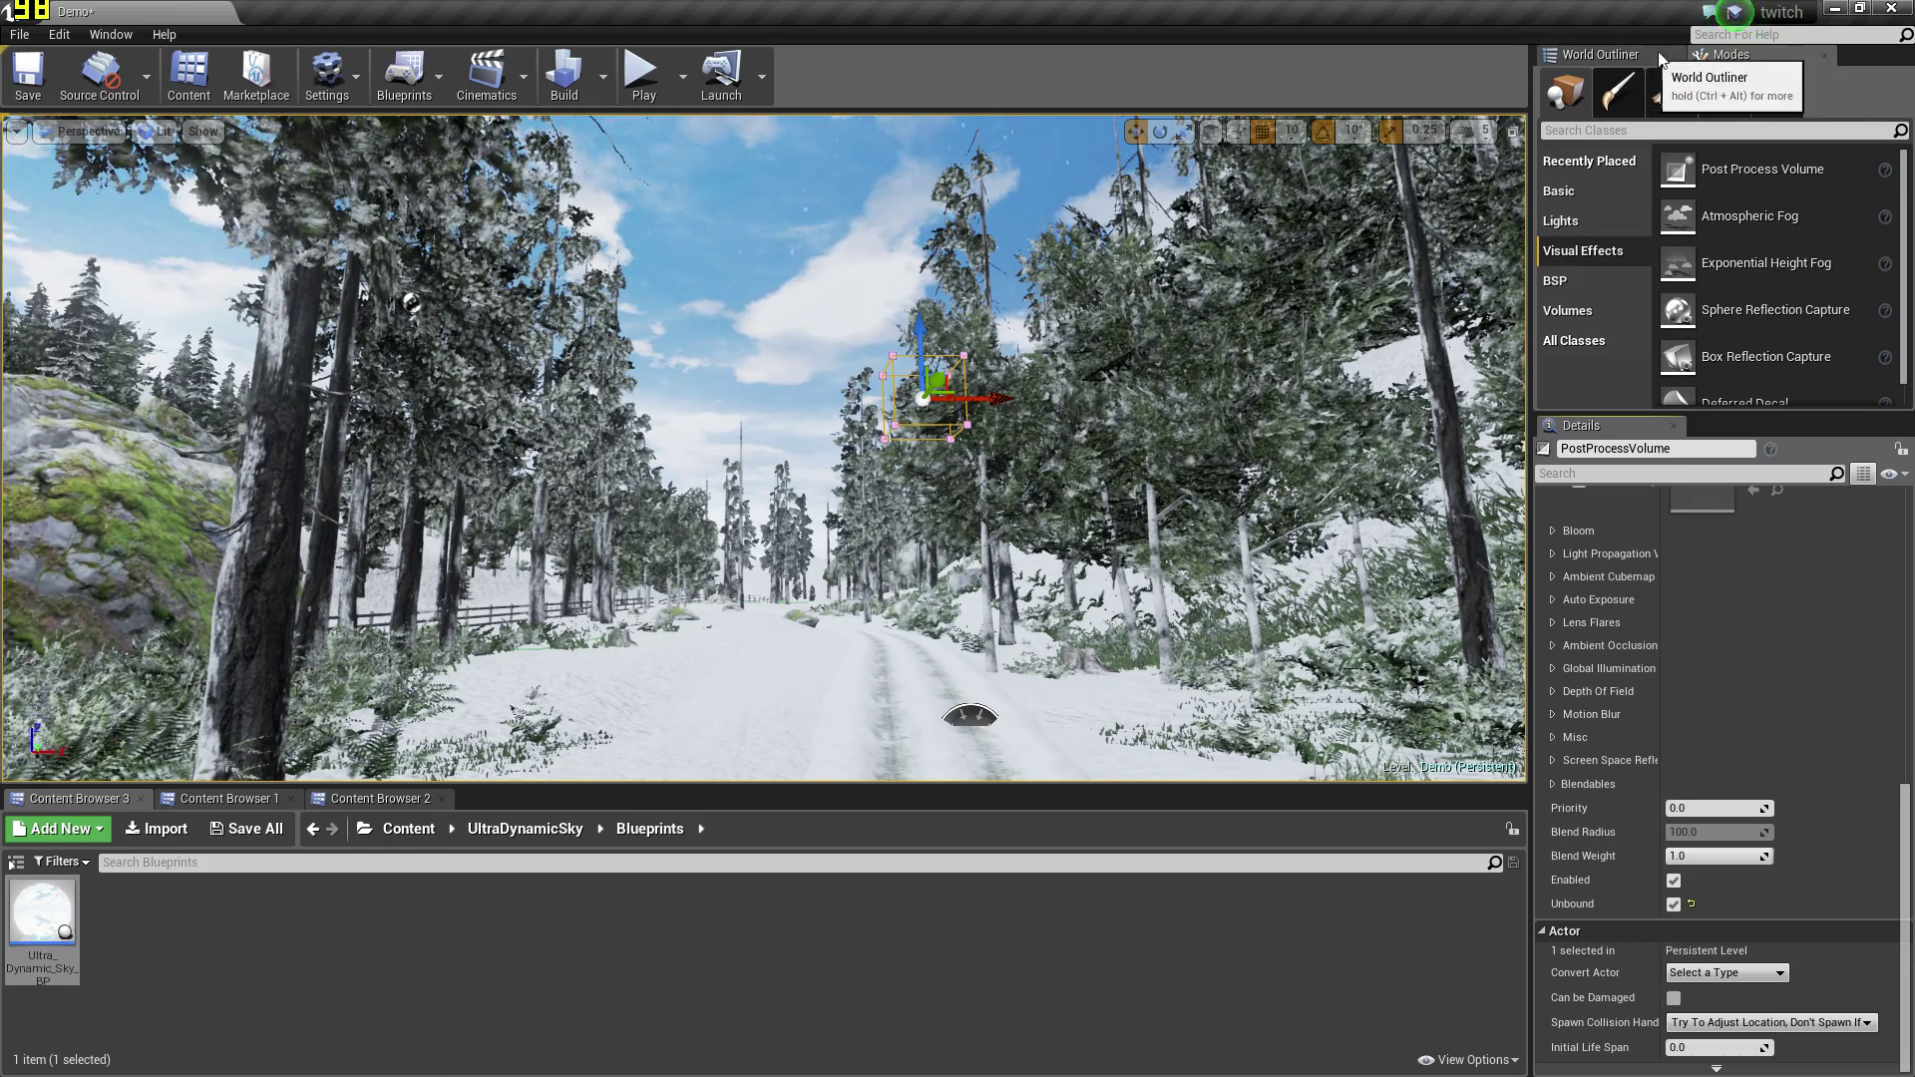
Place a Directional Light and a Sky Light in the level above the snowy track
{"action": "left_click", "coordinate": [1578, 227]}
{"action": "left_click_drag", "start_coordinate": [1705, 169], "coordinate": [856, 389]}
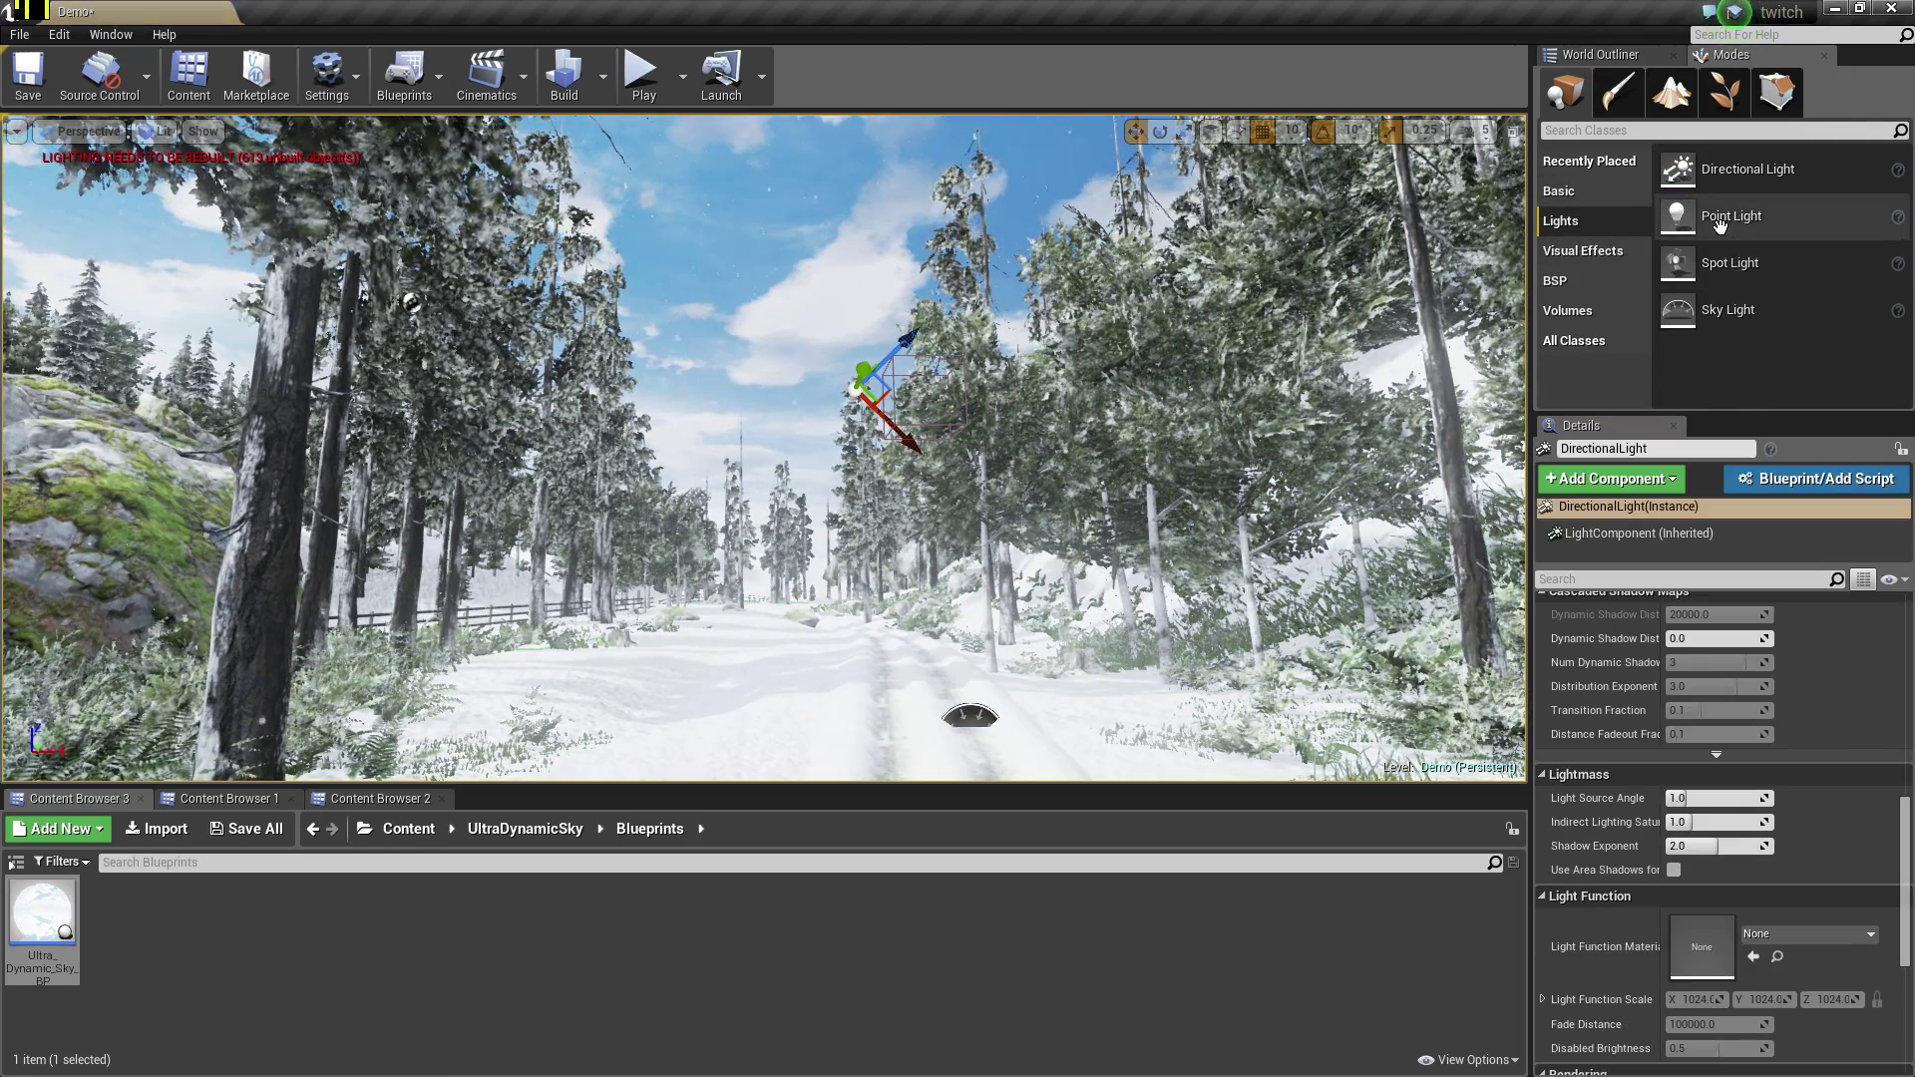
{"action": "left_click_drag", "start_coordinate": [1727, 309], "coordinate": [902, 382]}
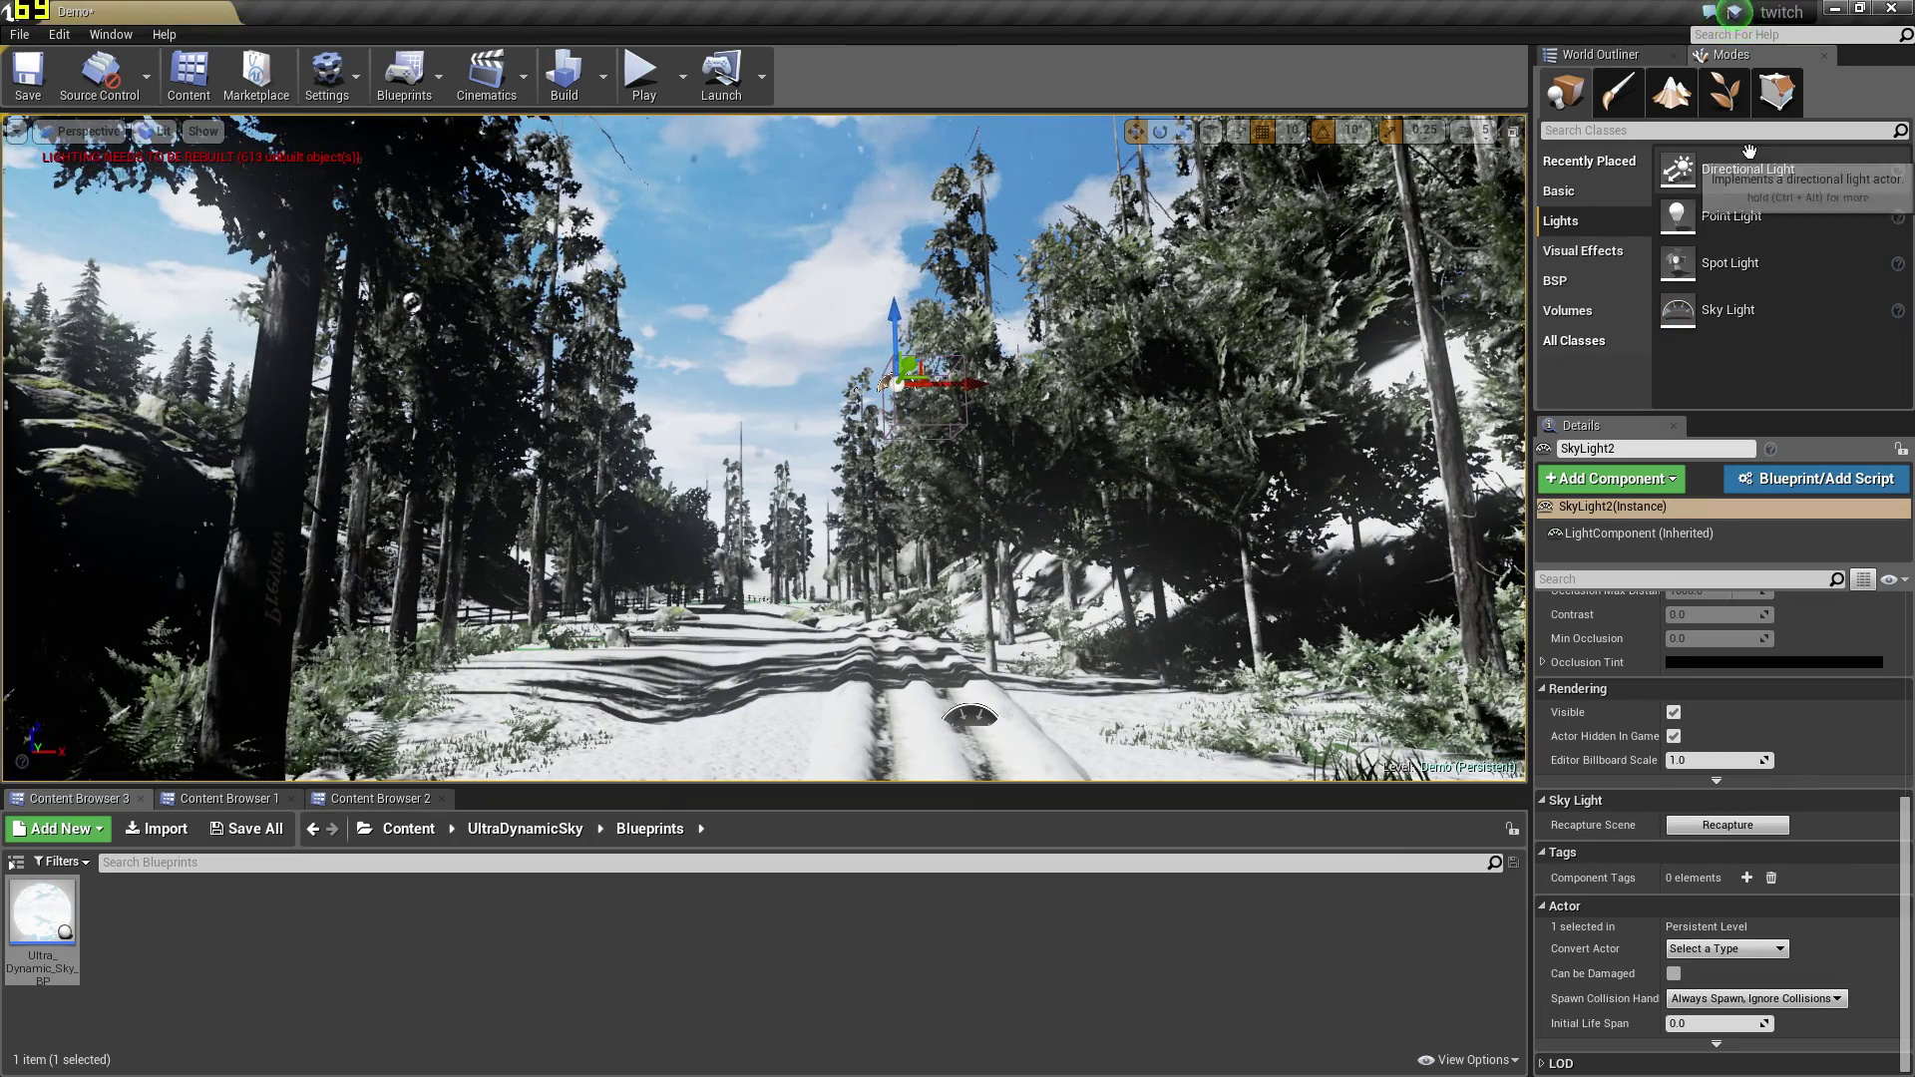
Assign the placed directional light as the Direction Light (Sun) of the Ultra_Dynamic_Sky_BP actor
{"action": "left_click", "coordinate": [837, 196]}
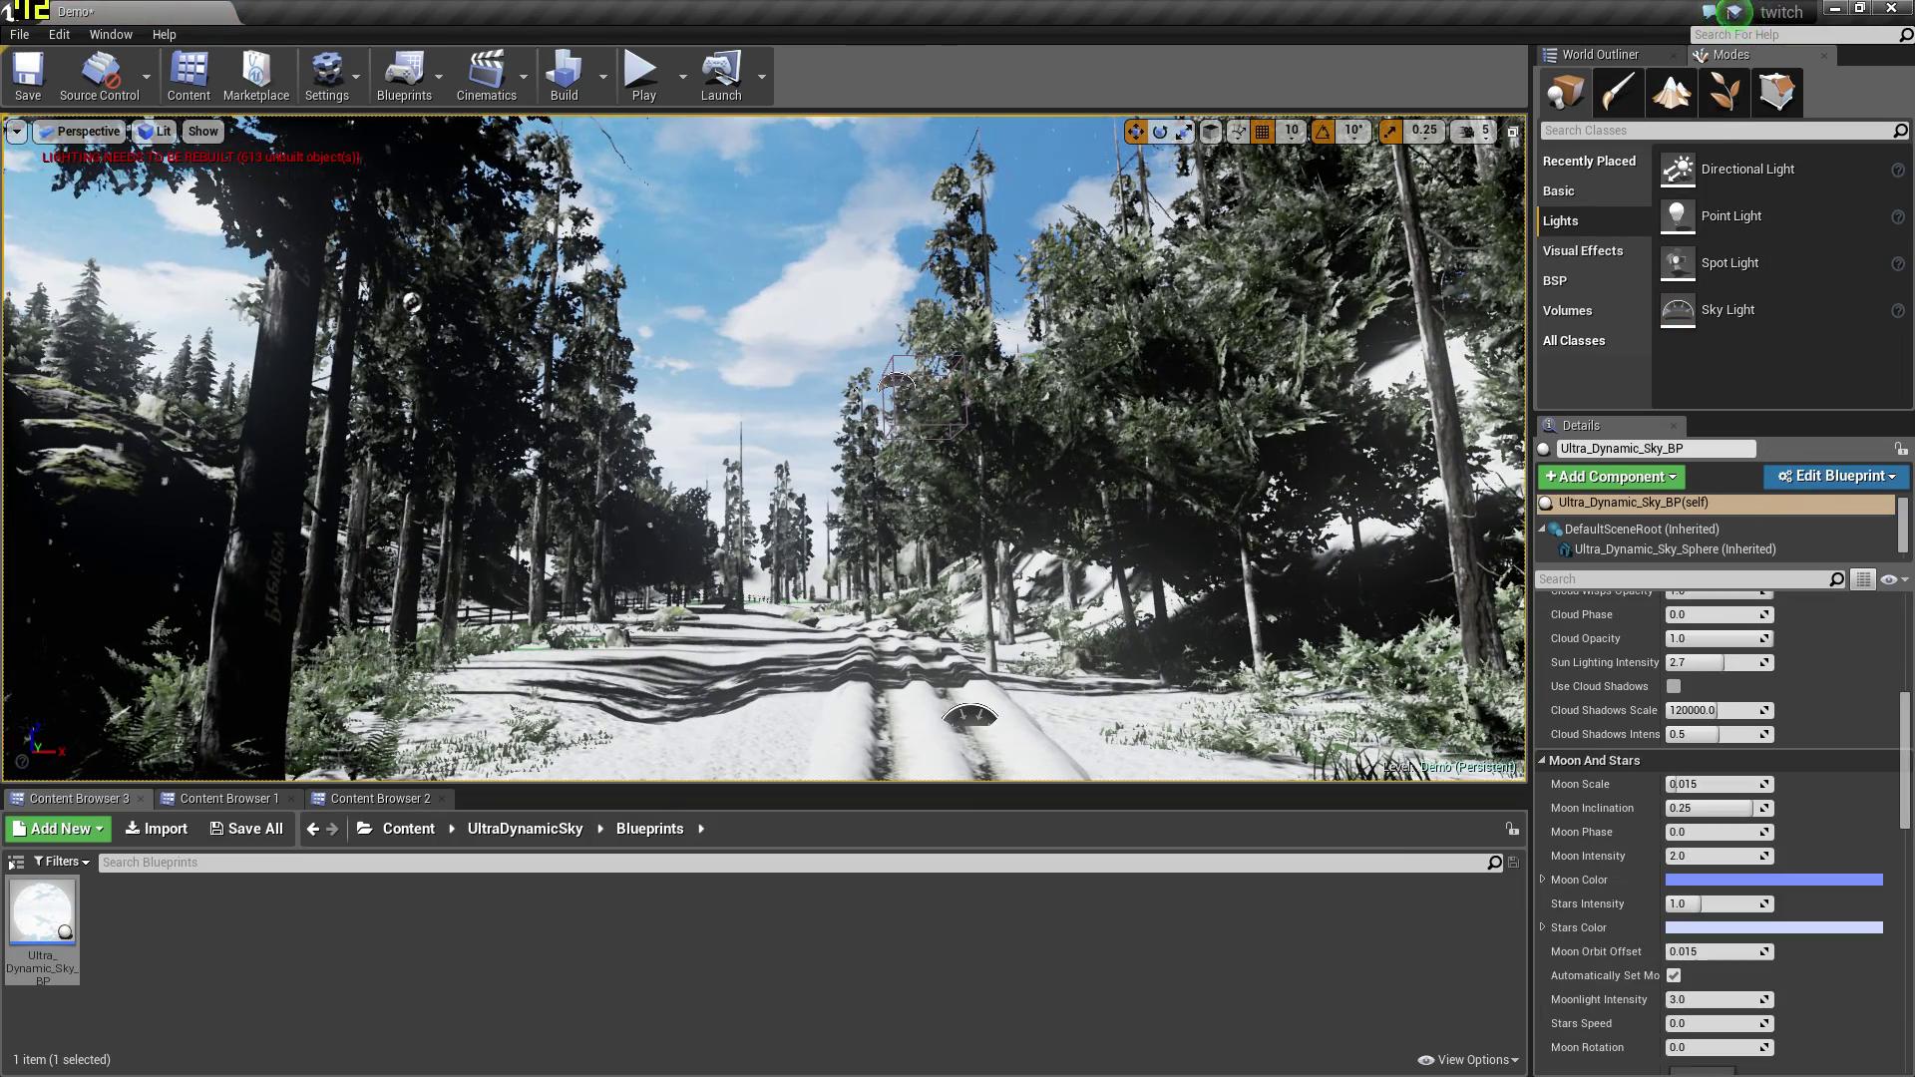
{"action": "scroll", "coordinate": [1750, 766], "scroll_direction": "up", "scroll_amount": 5}
{"action": "left_click", "coordinate": [1740, 726]}
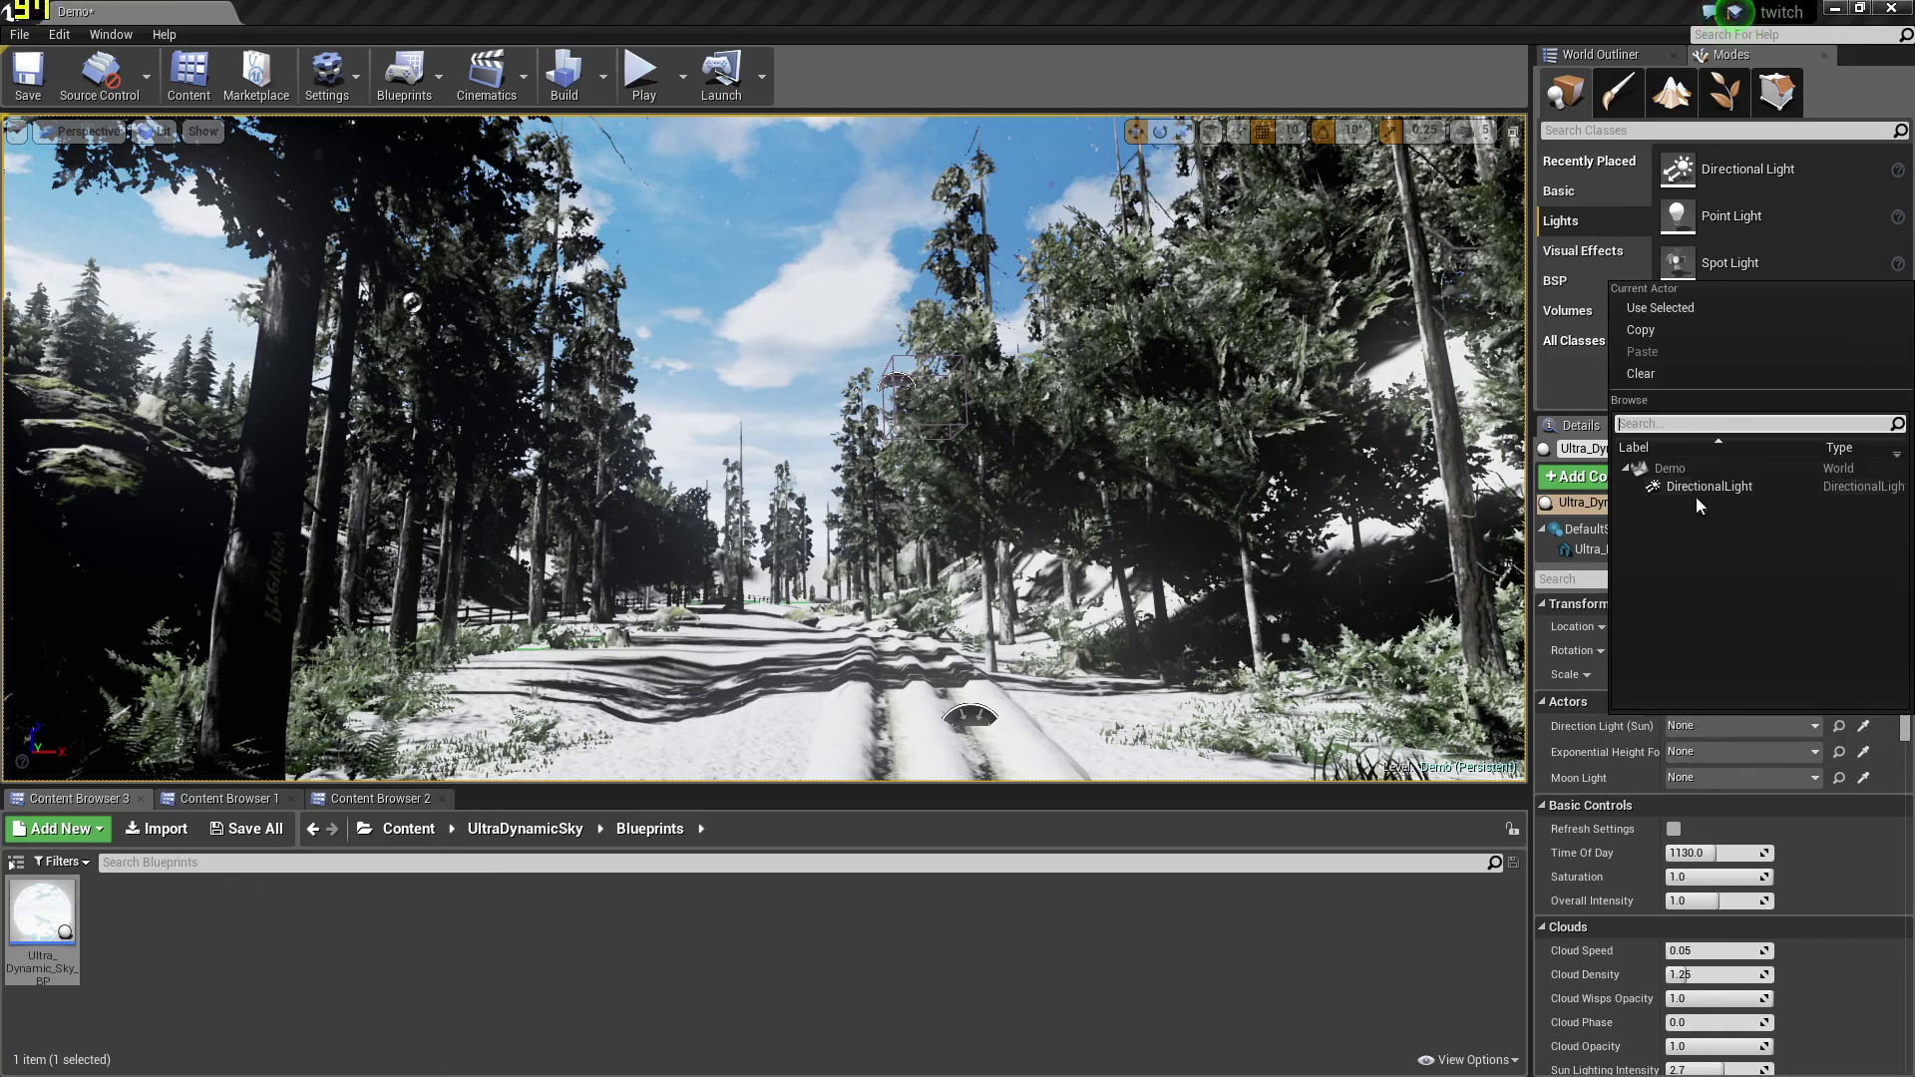
{"action": "left_click", "coordinate": [1704, 488]}
Place a second directional light with Movable mobility and assign it as the Ultra_Dynamic_Sky_BP actor's Moon Light
{"action": "left_click", "coordinate": [1711, 781]}
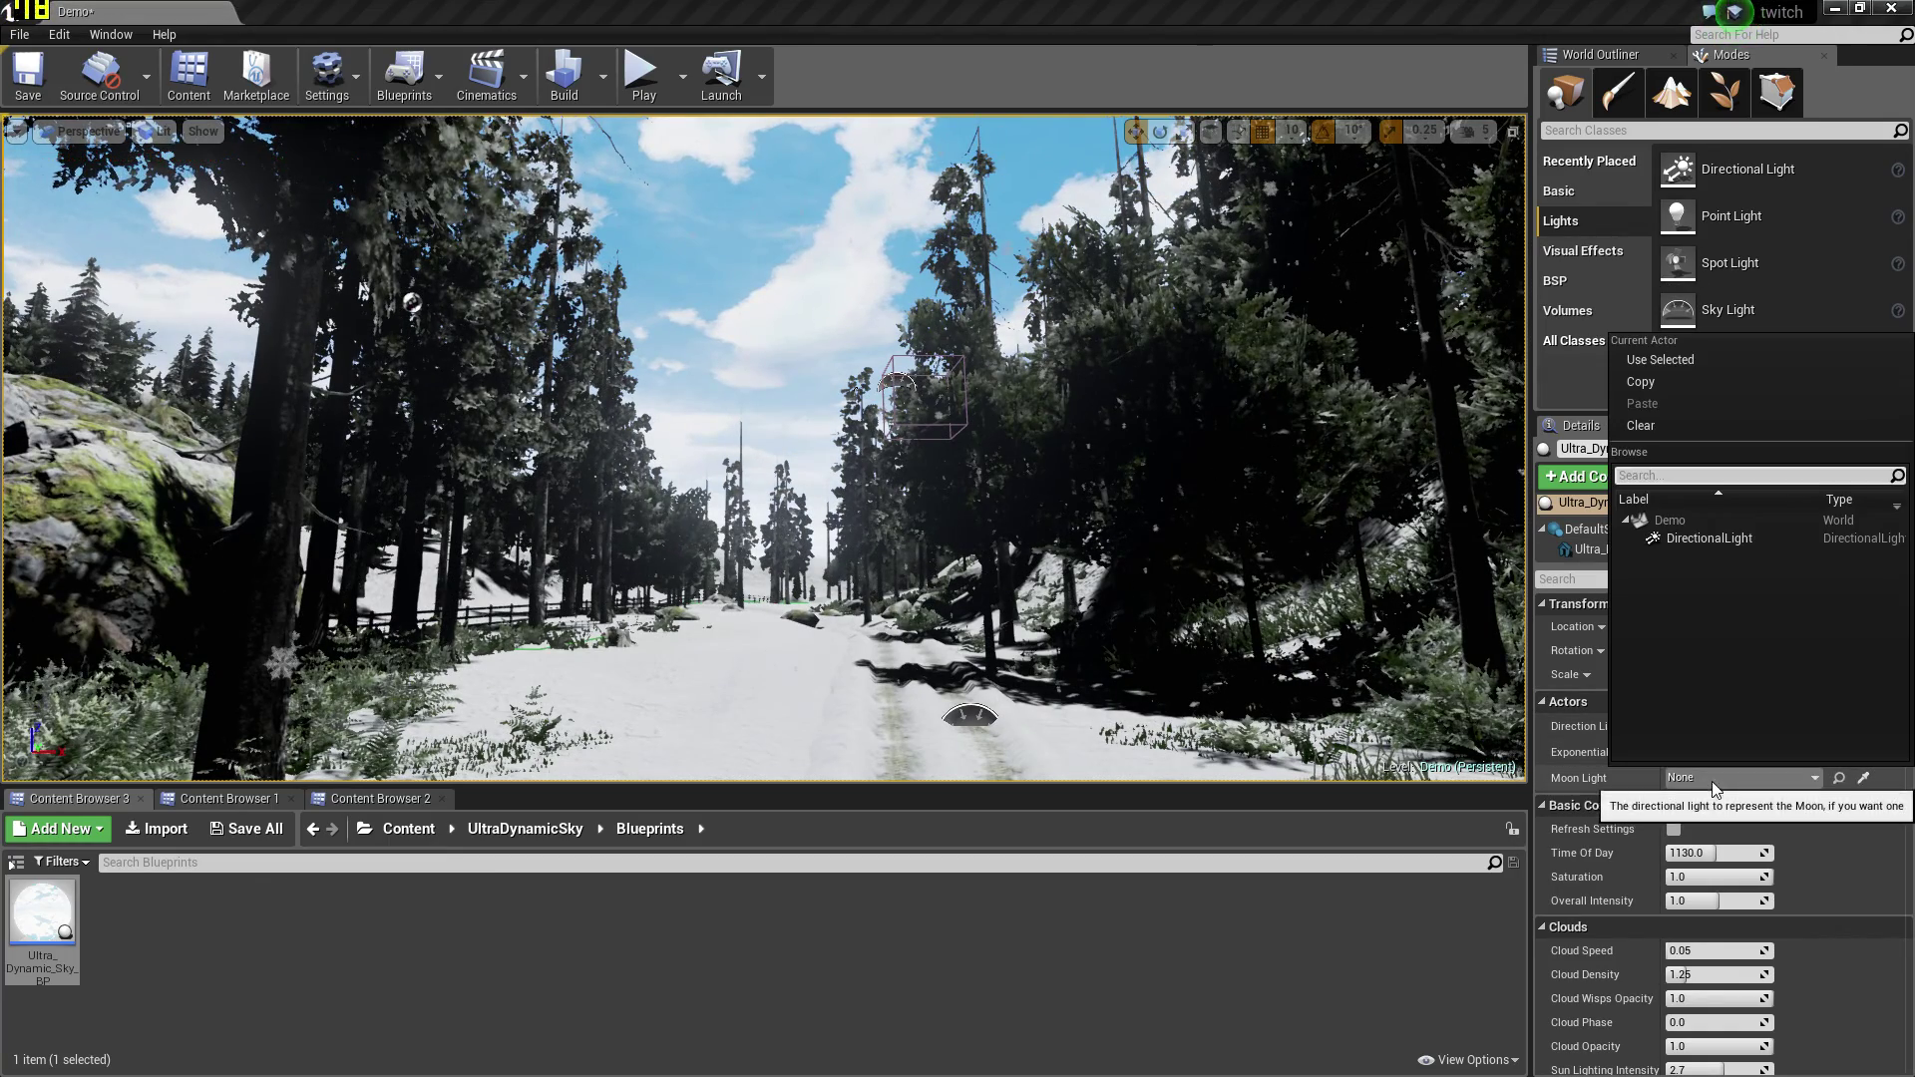
{"action": "left_click", "coordinate": [1779, 823]}
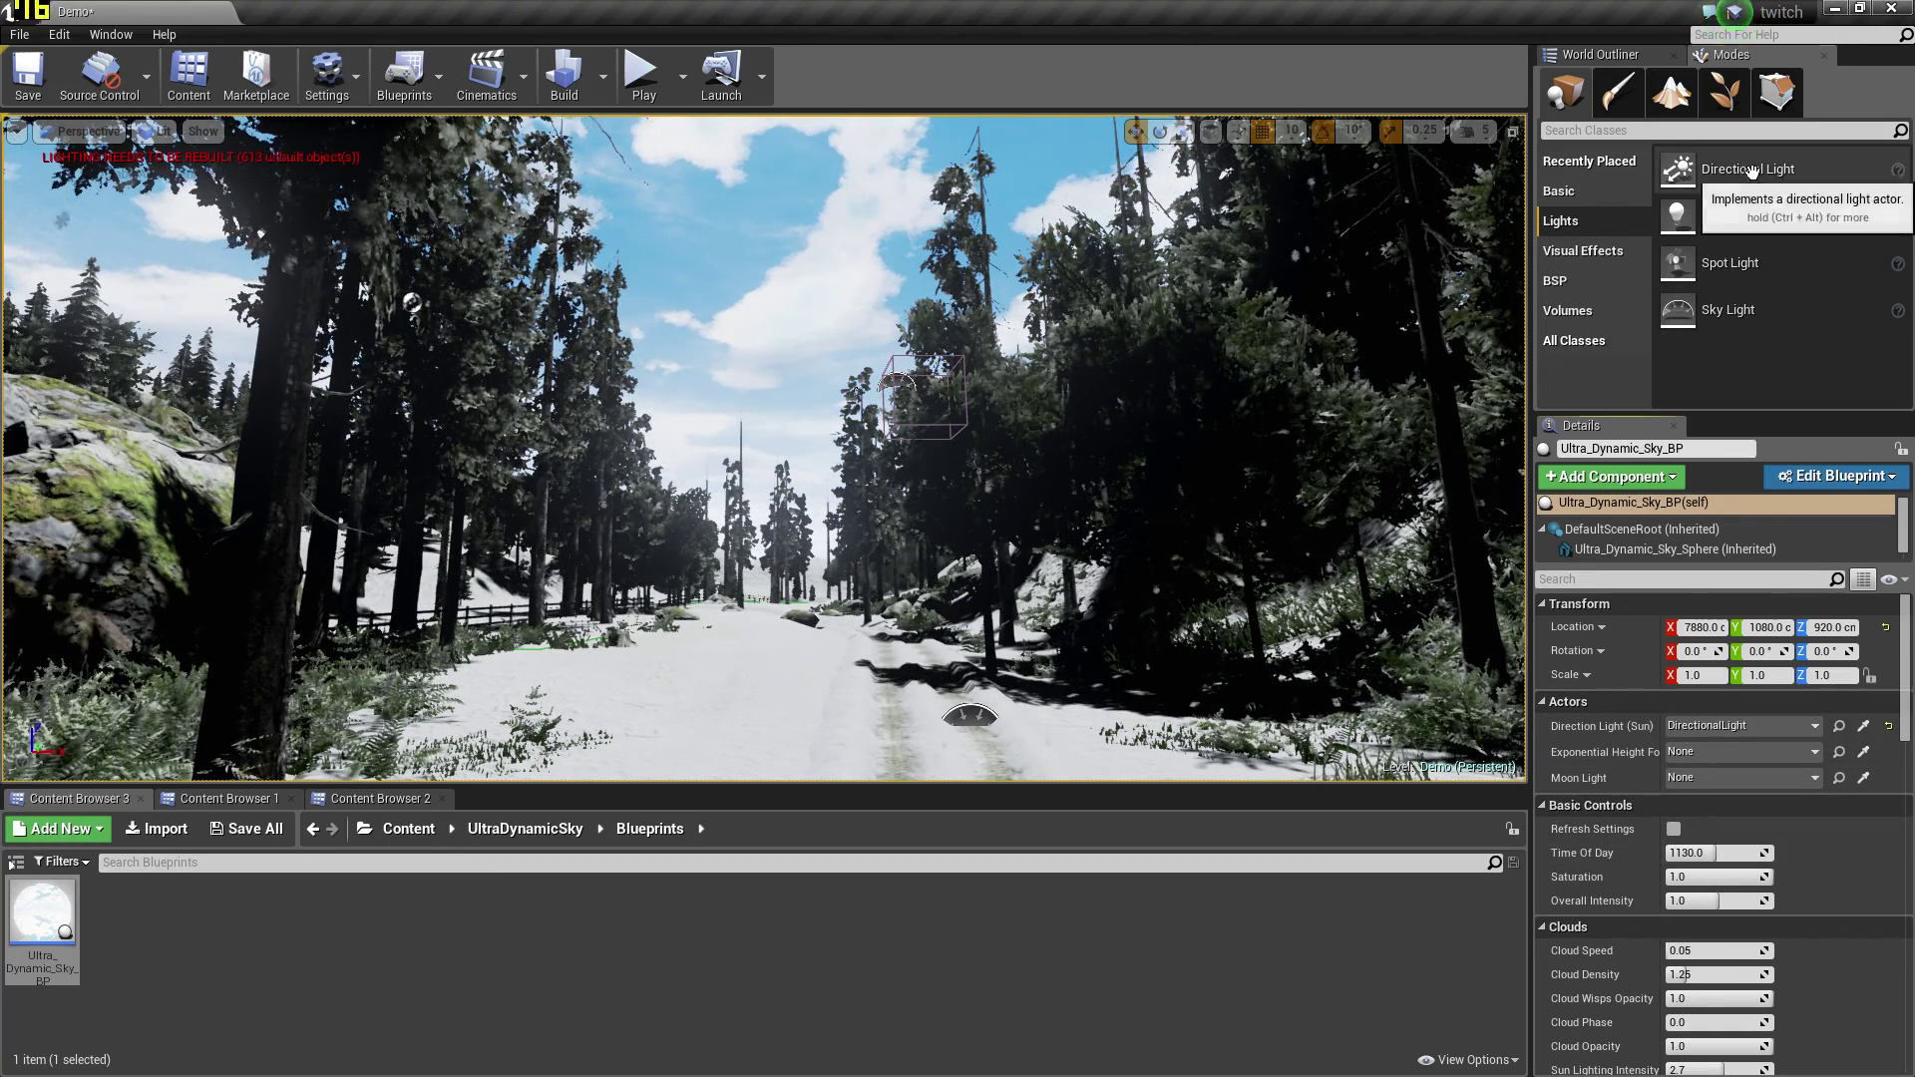
{"action": "left_click_drag", "start_coordinate": [1747, 170], "coordinate": [1067, 329]}
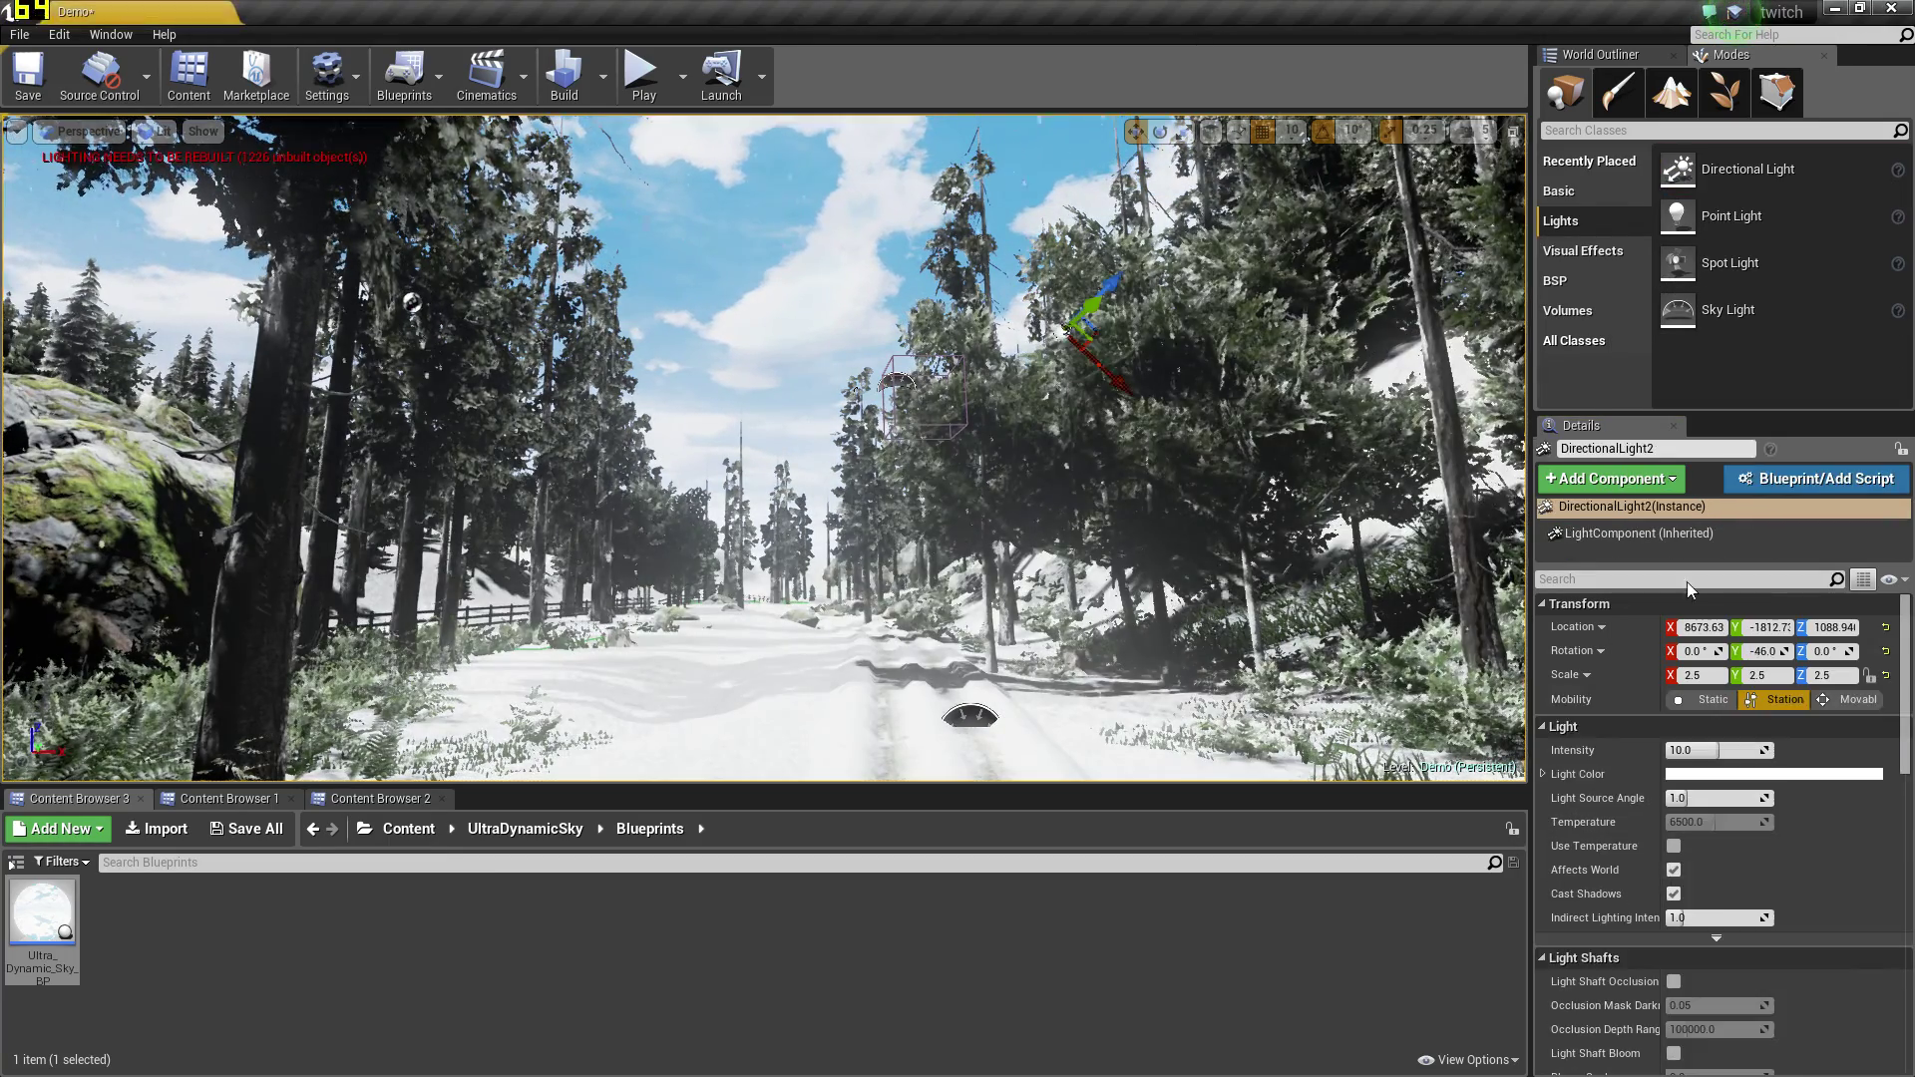
{"action": "left_click", "coordinate": [1853, 700]}
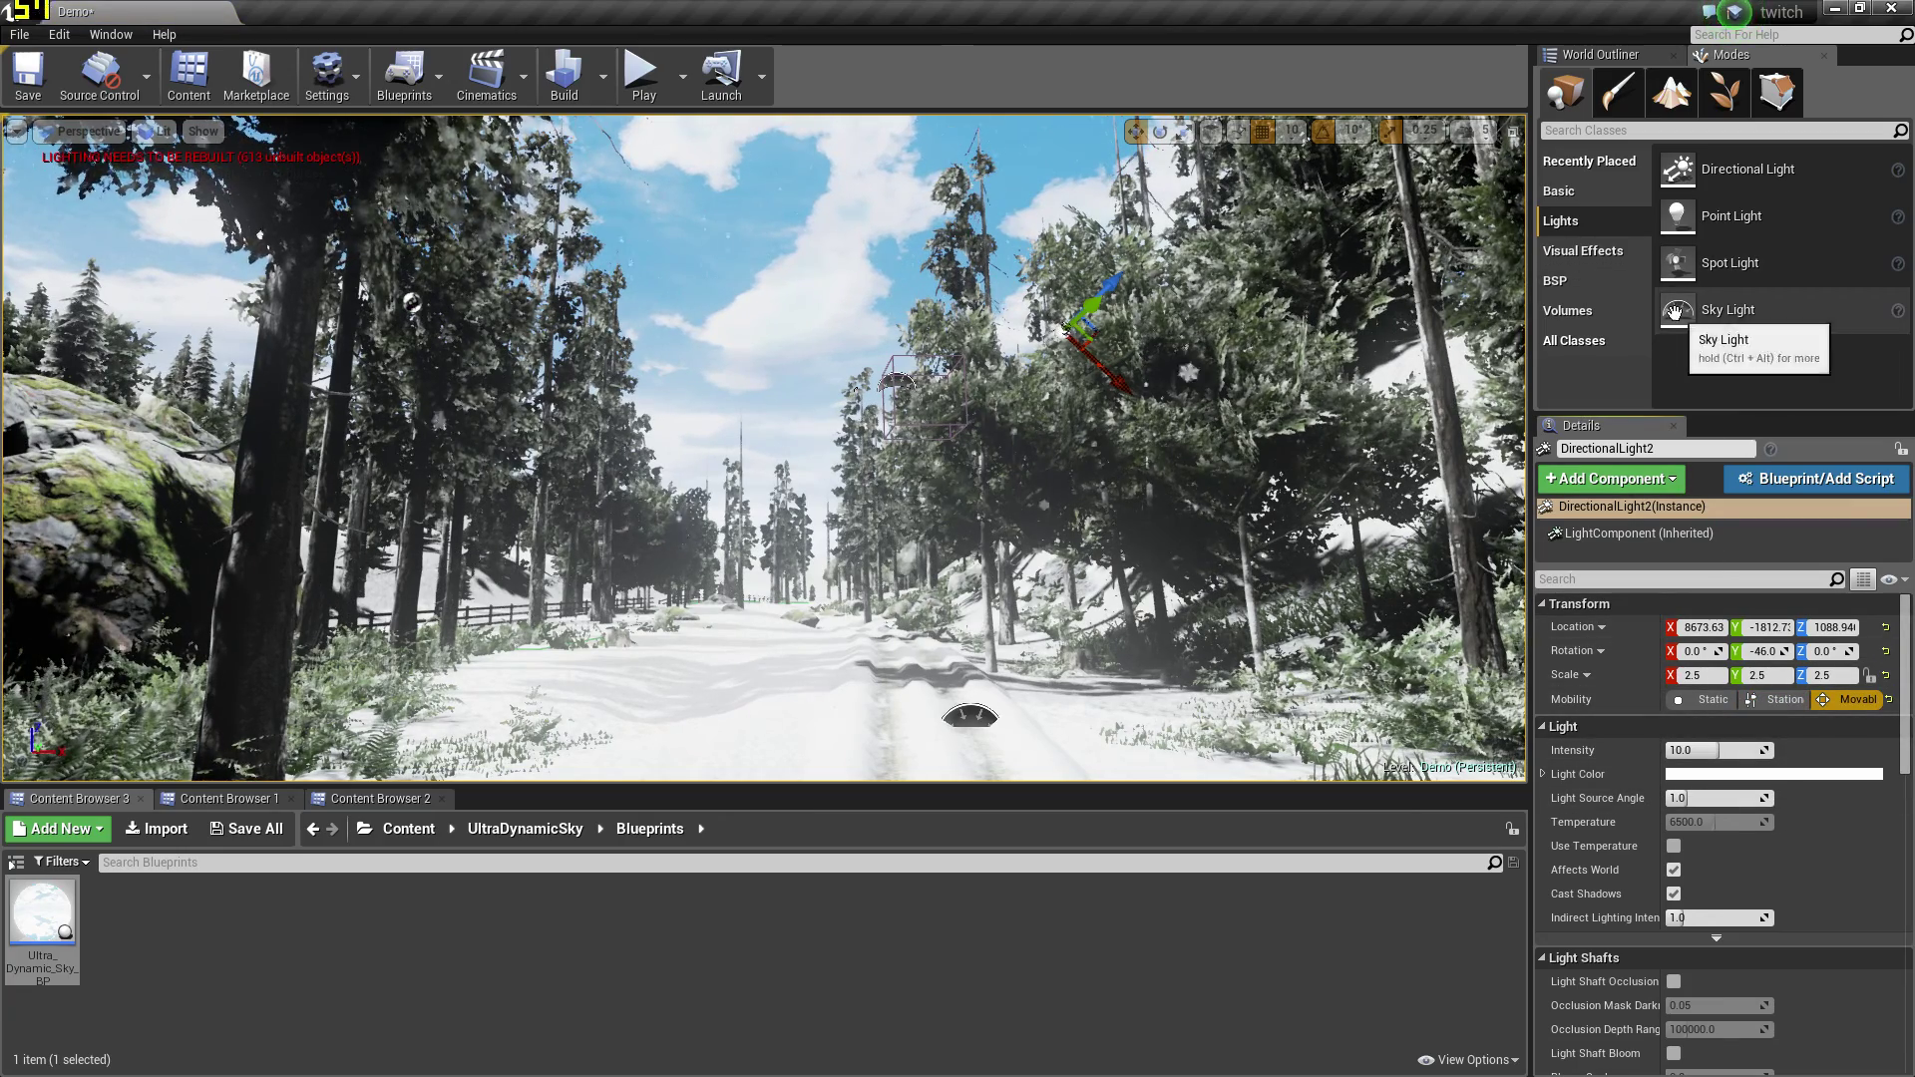
{"action": "left_click", "coordinate": [781, 199]}
{"action": "left_click", "coordinate": [1719, 782]}
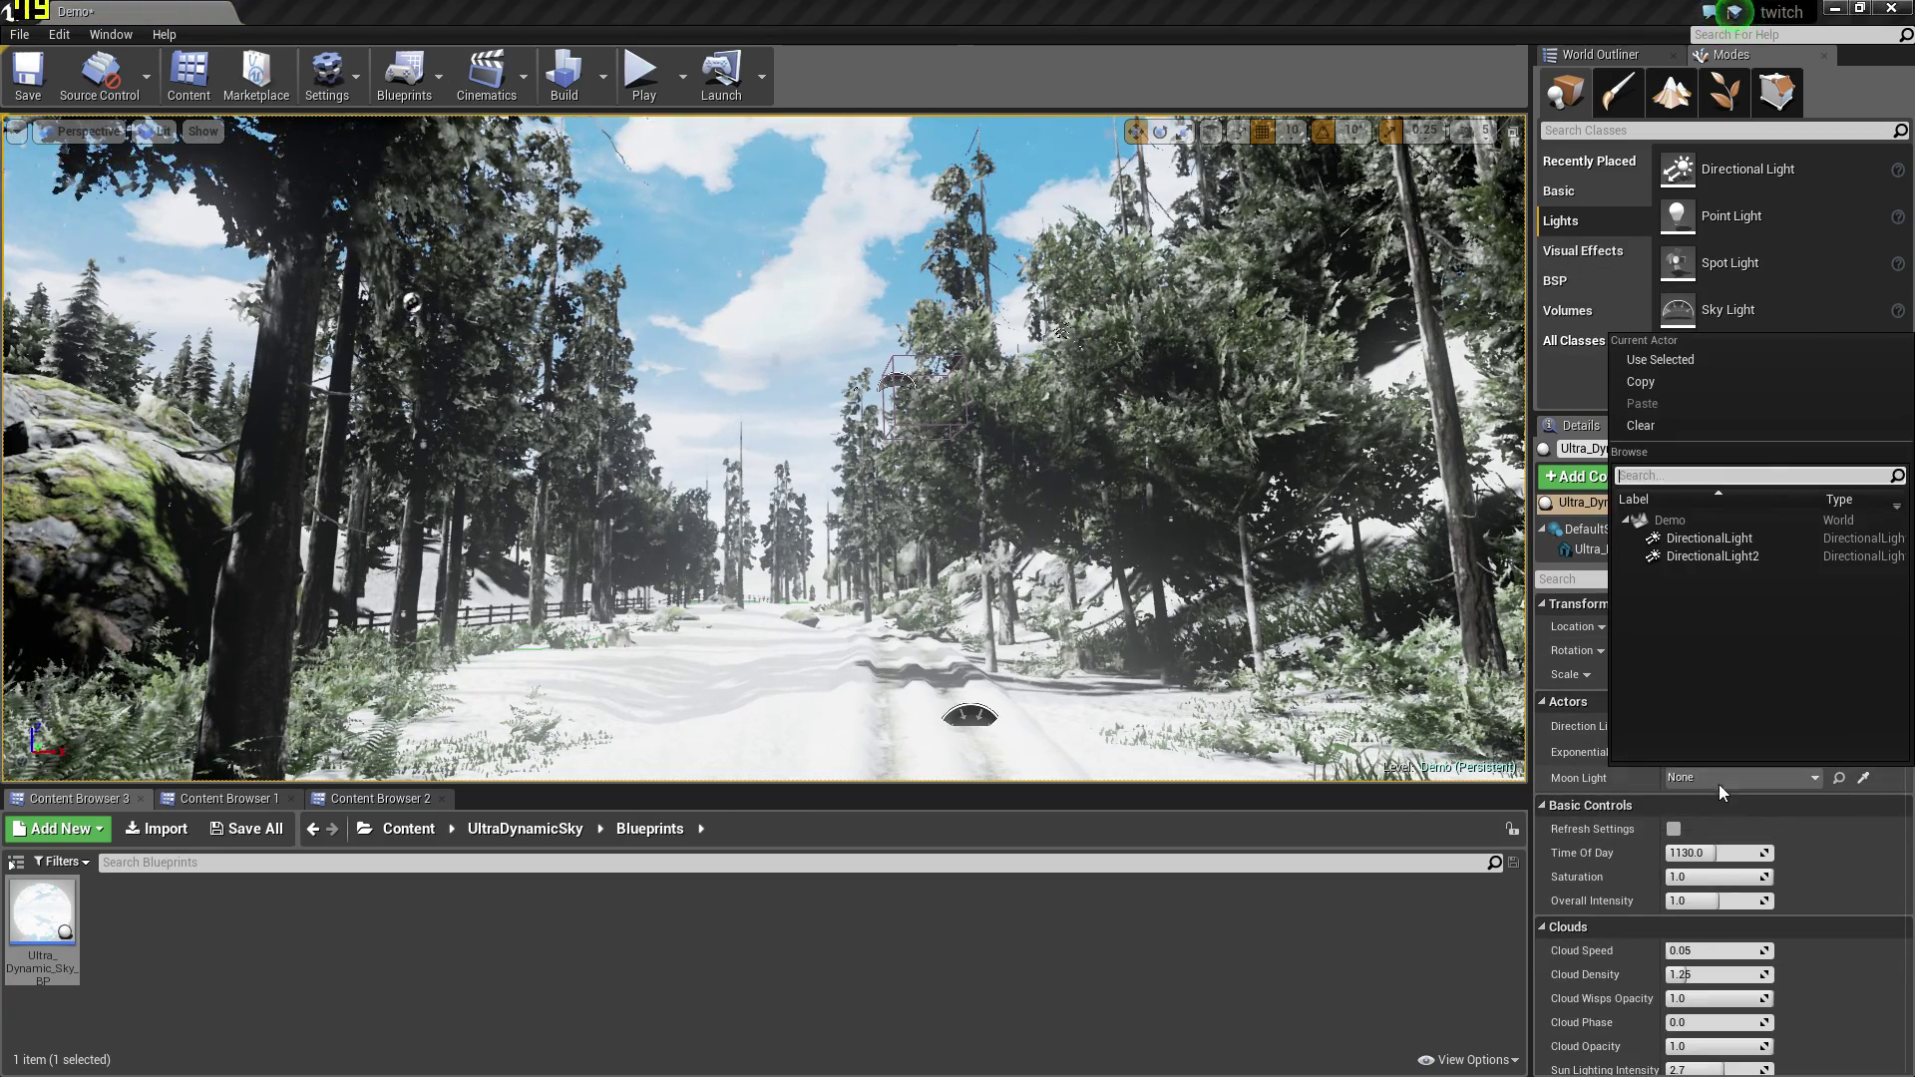
{"action": "left_click", "coordinate": [1720, 558]}
Select the newly placed Sky Light above the track and set its mobility to Movable
{"action": "right_click_drag", "start_coordinate": [1371, 630], "coordinate": [1241, 718]}
{"action": "mouse_move", "coordinate": [1146, 487]}
{"action": "right_mouse_down"}
{"action": "mouse_move", "coordinate": [1137, 469]}
{"action": "mouse_move", "coordinate": [957, 477]}
{"action": "mouse_move", "coordinate": [1146, 486]}
{"action": "right_mouse_up"}
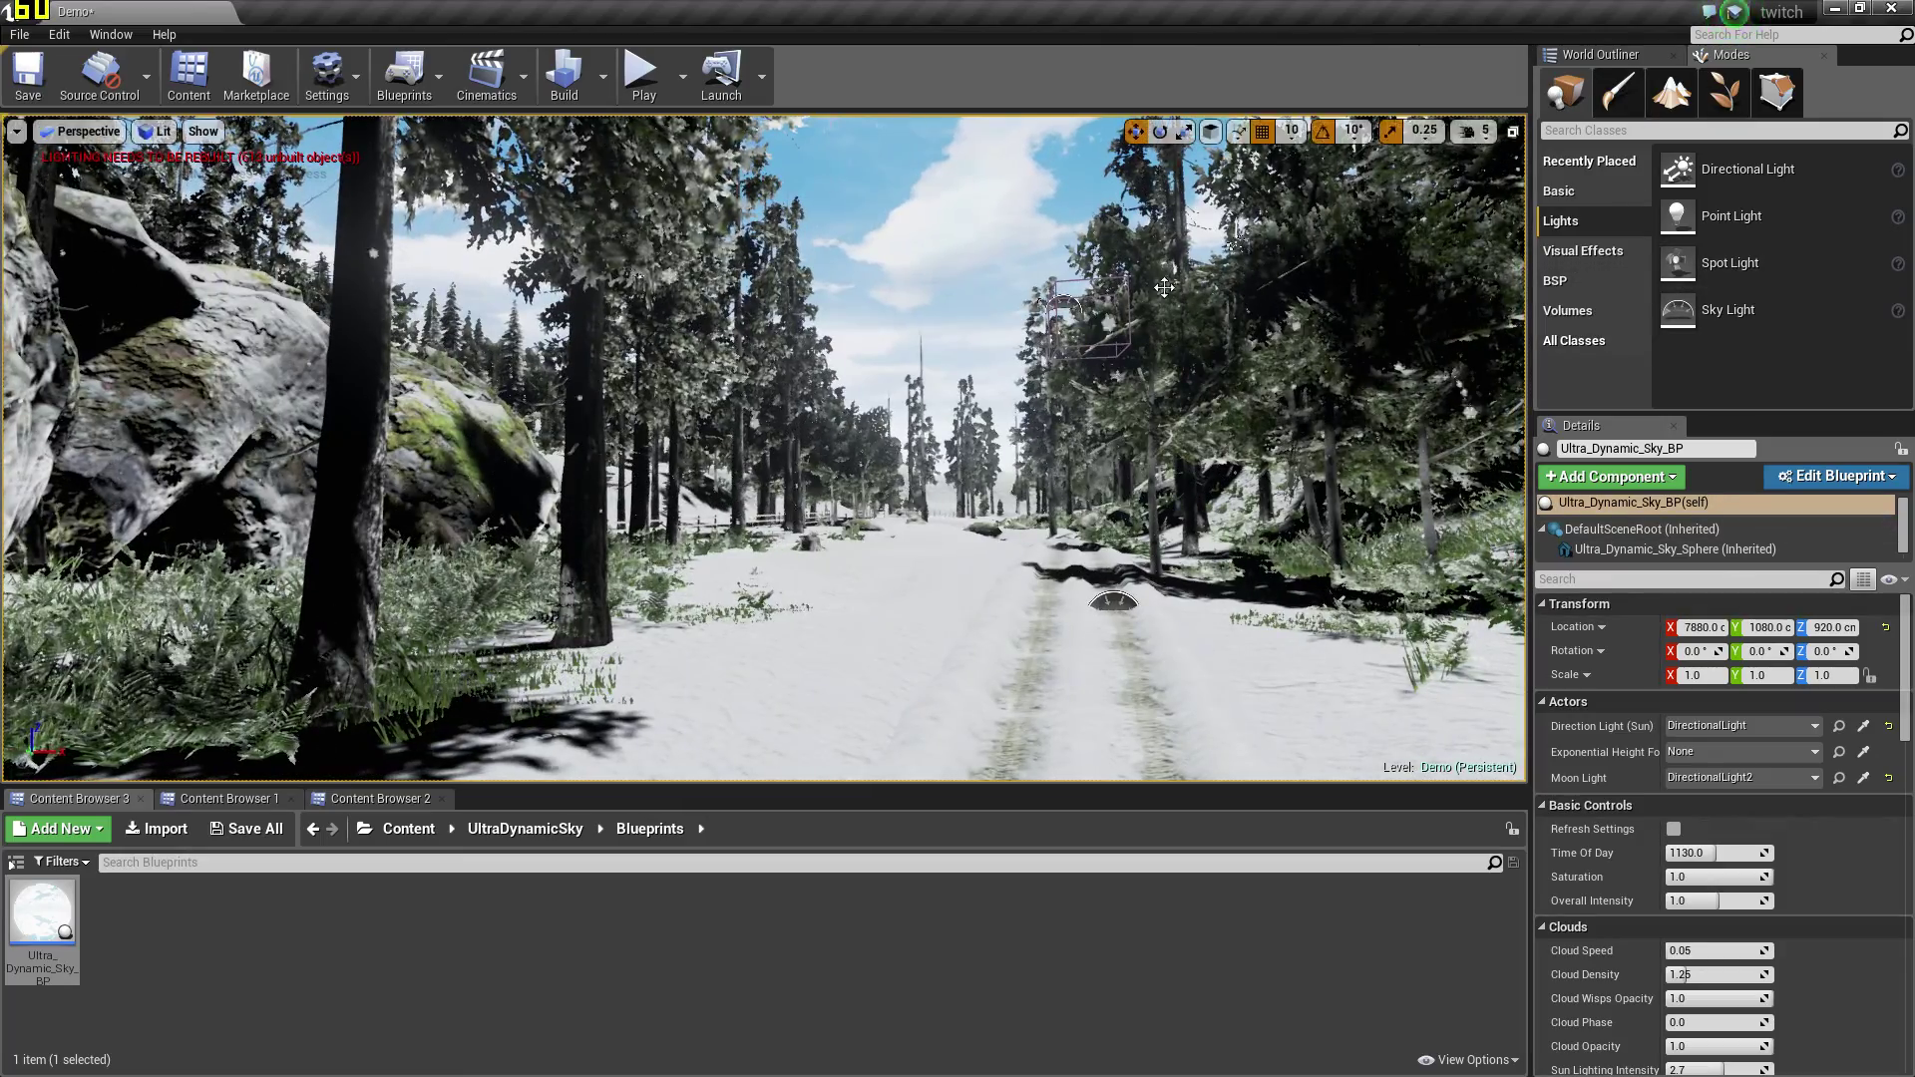
{"action": "mouse_move", "coordinate": [1164, 287]}
{"action": "right_mouse_down"}
{"action": "mouse_move", "coordinate": [1162, 239]}
{"action": "mouse_move", "coordinate": [1137, 279]}
{"action": "right_mouse_up"}
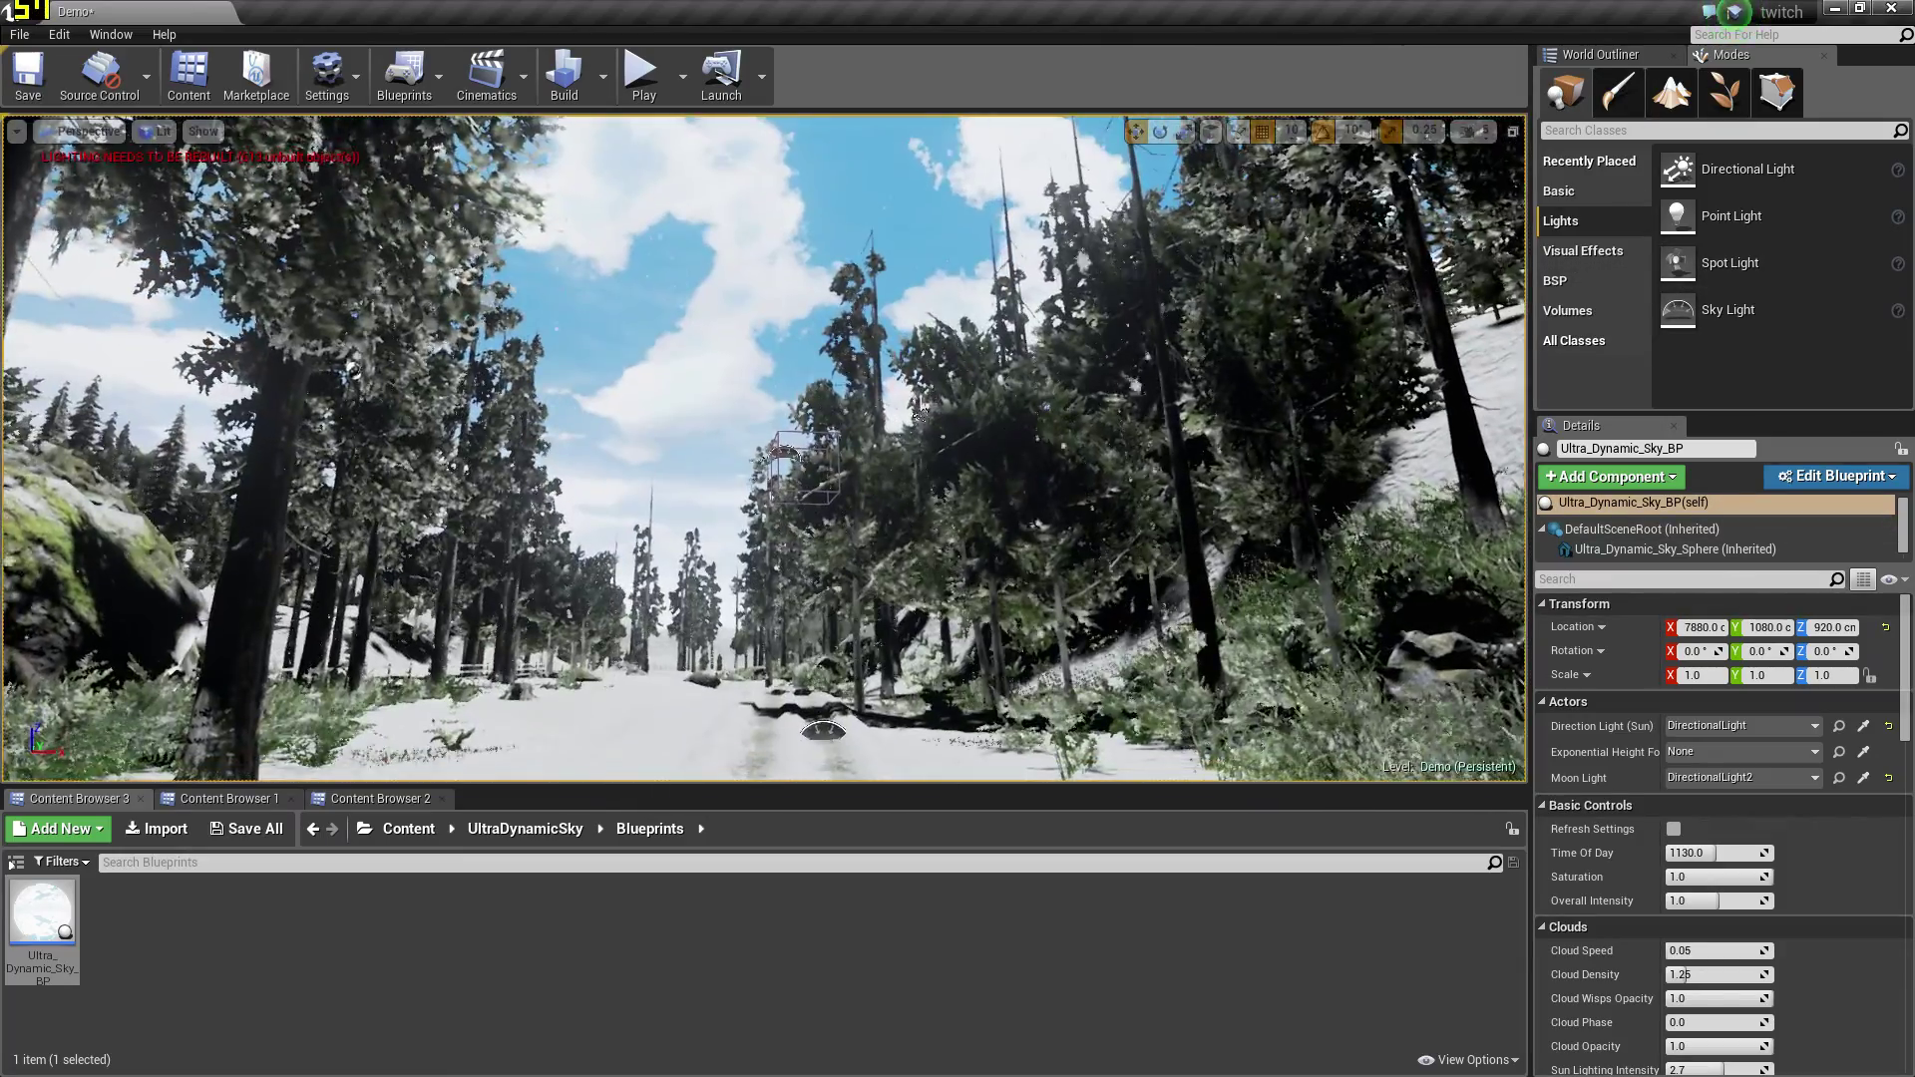
{"action": "mouse_move", "coordinate": [883, 331]}
{"action": "right_mouse_down"}
{"action": "mouse_move", "coordinate": [837, 349]}
{"action": "mouse_move", "coordinate": [884, 331]}
{"action": "right_mouse_up"}
{"action": "key", "text": "w"}
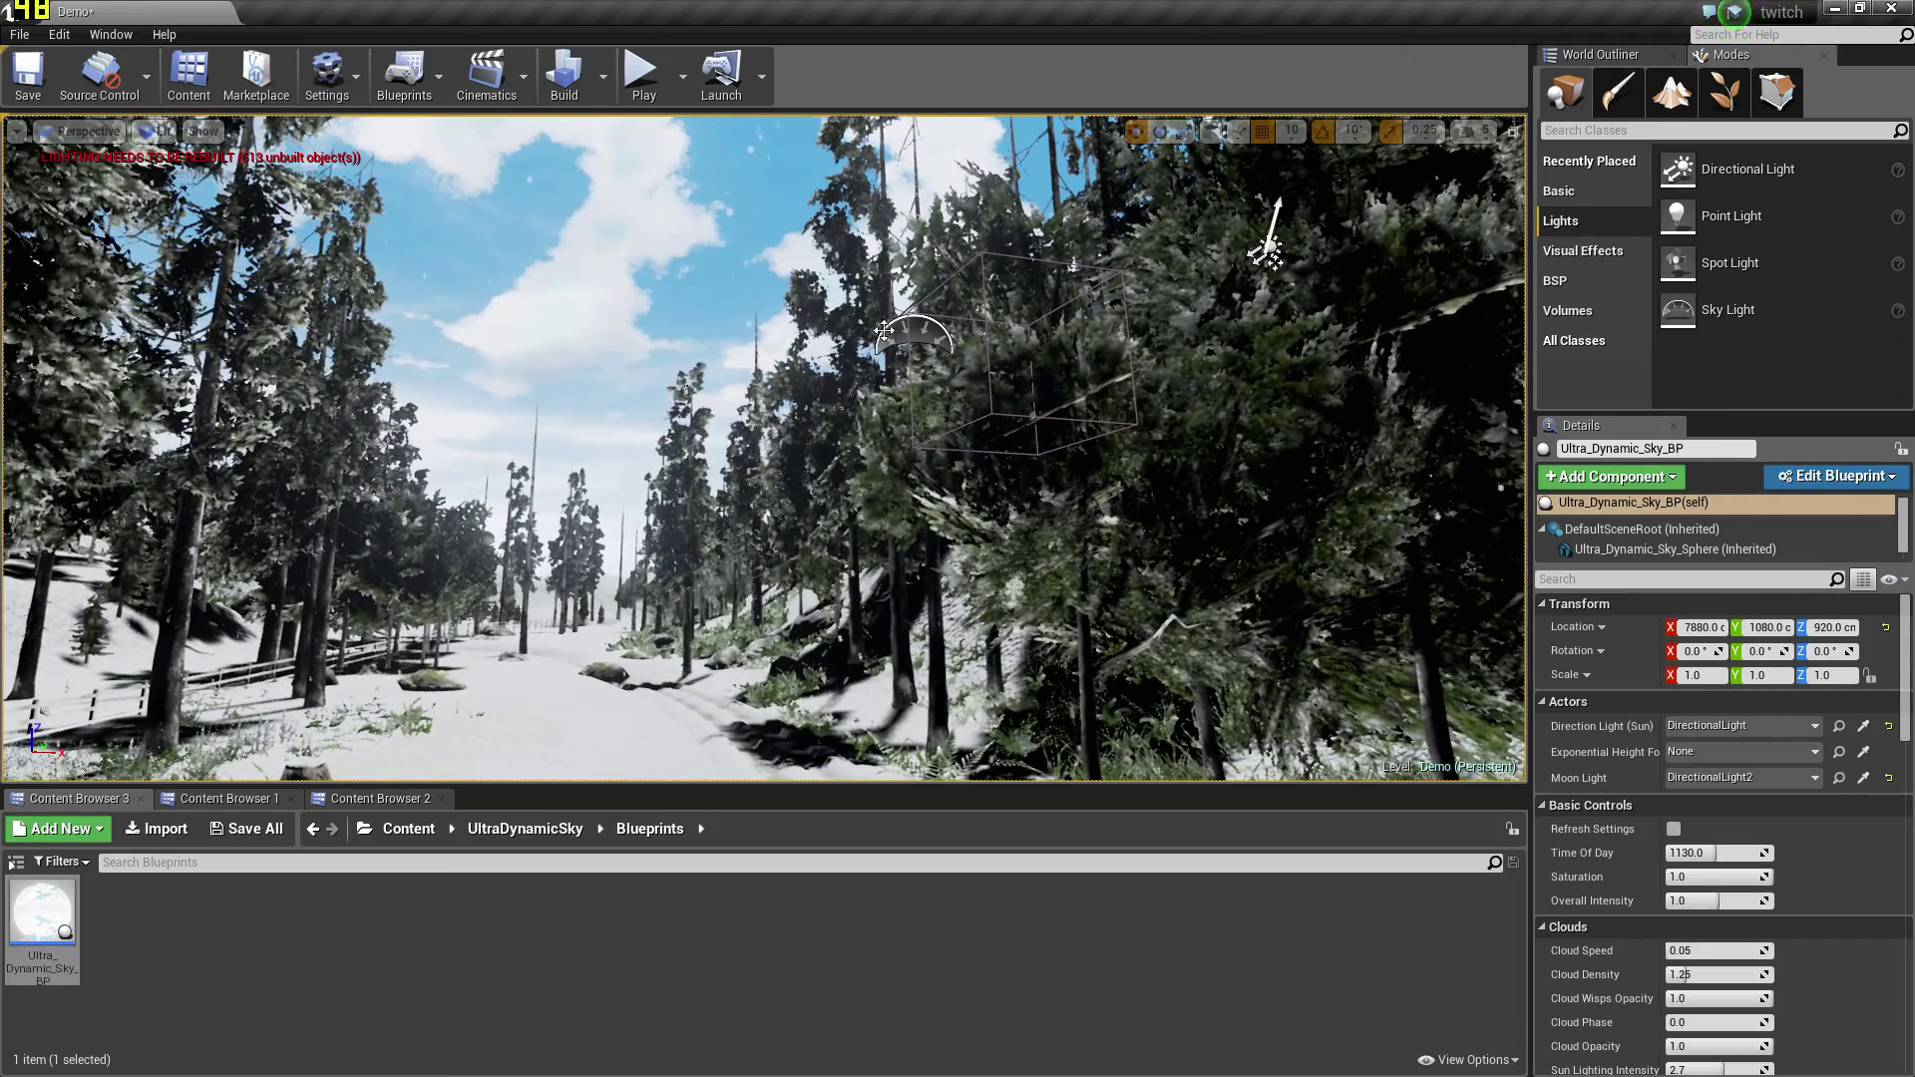
{"action": "left_click", "coordinate": [885, 332]}
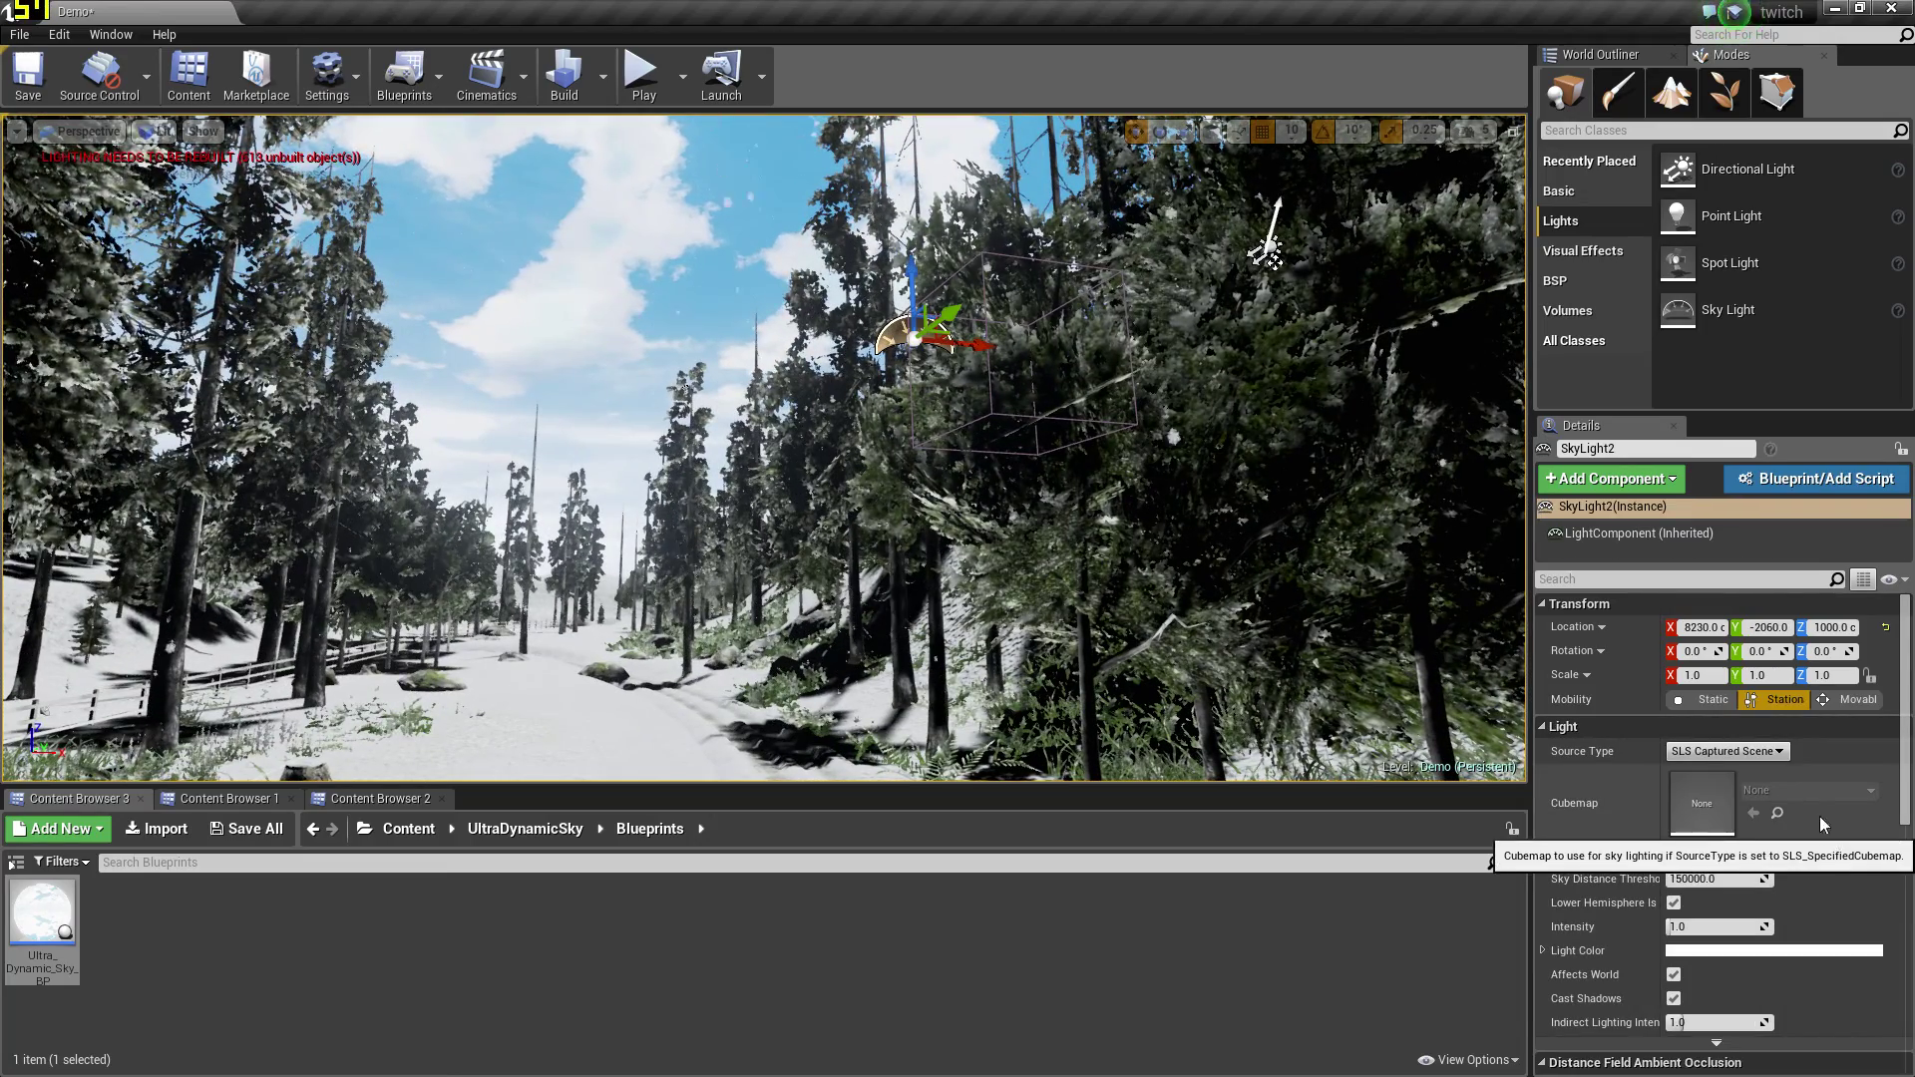
{"action": "scroll", "coordinate": [1799, 842], "scroll_direction": "down", "scroll_amount": 2}
{"action": "left_click", "coordinate": [1835, 639]}
{"action": "right_click_drag", "start_coordinate": [1197, 499], "coordinate": [1047, 604]}
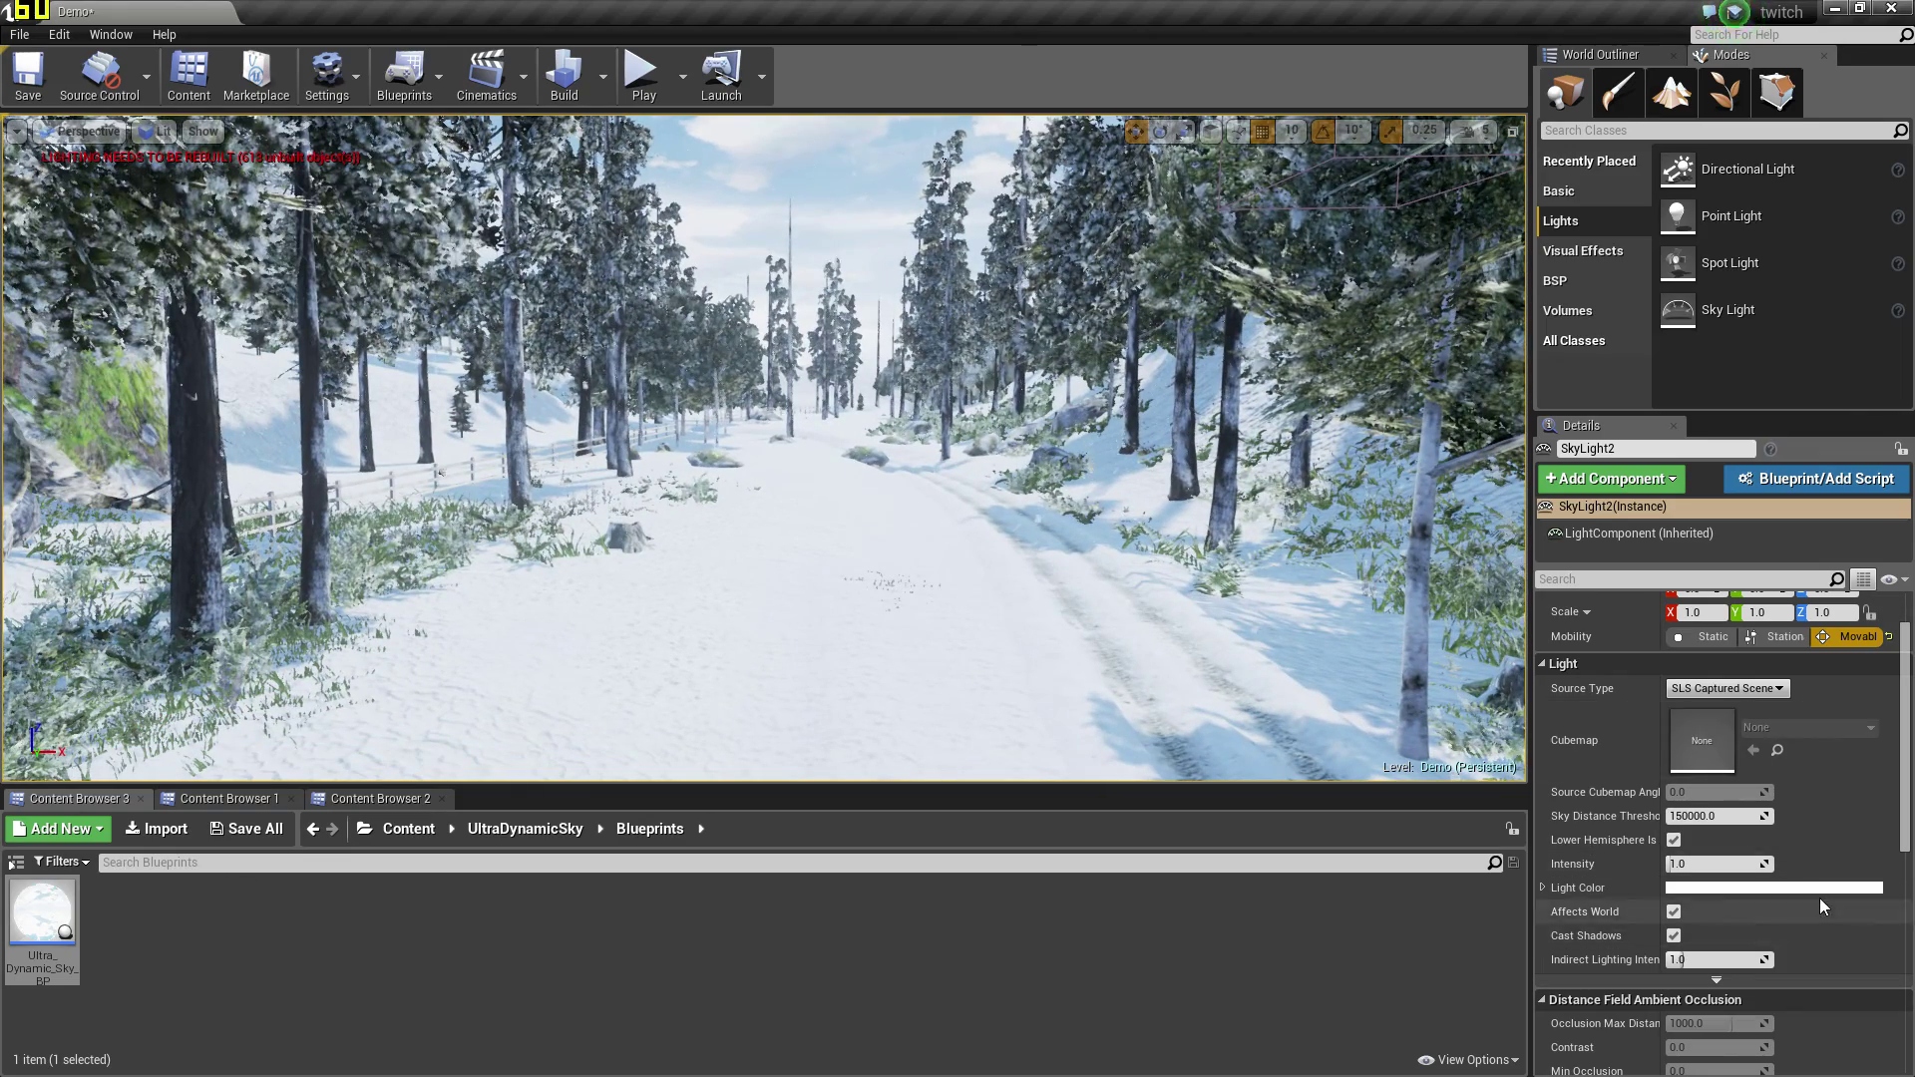
{"action": "scroll", "coordinate": [1819, 897], "scroll_direction": "down", "scroll_amount": 6}
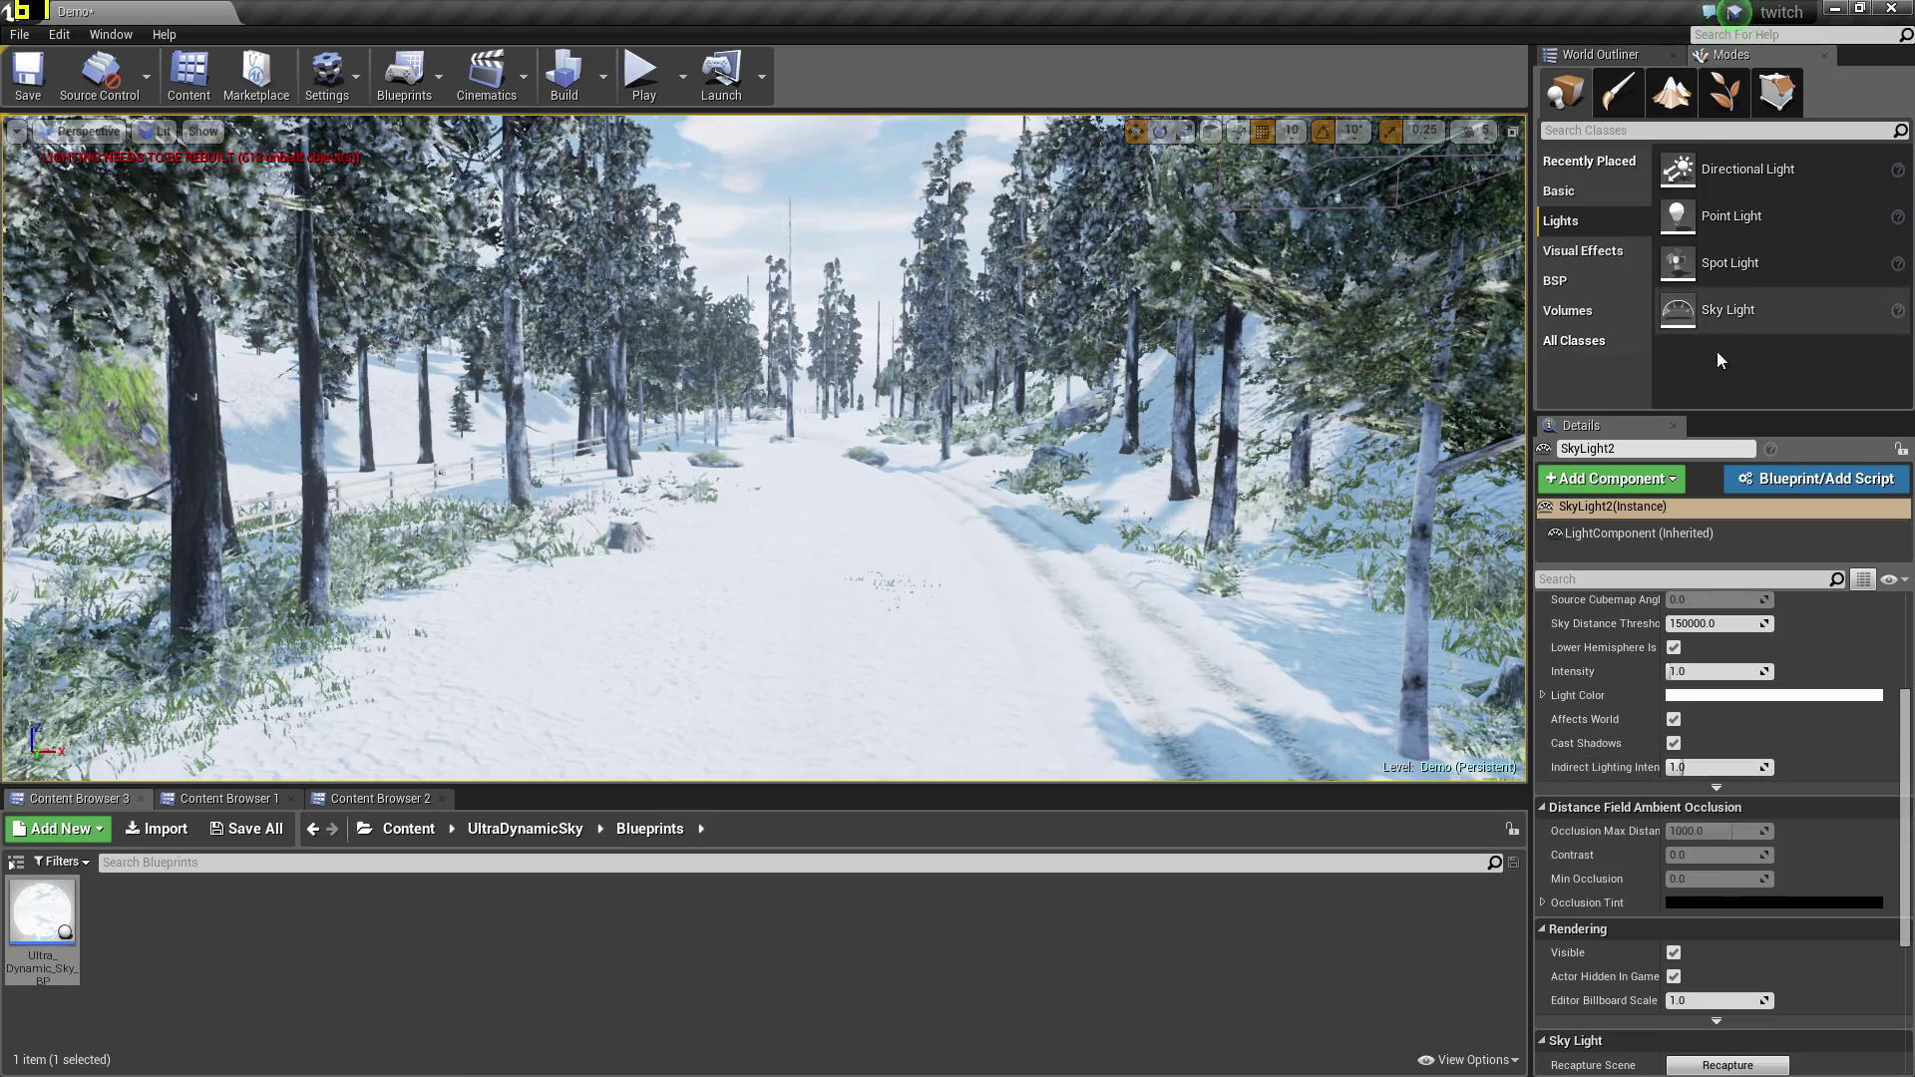
{"action": "right_click_drag", "start_coordinate": [1207, 664], "coordinate": [1506, 648]}
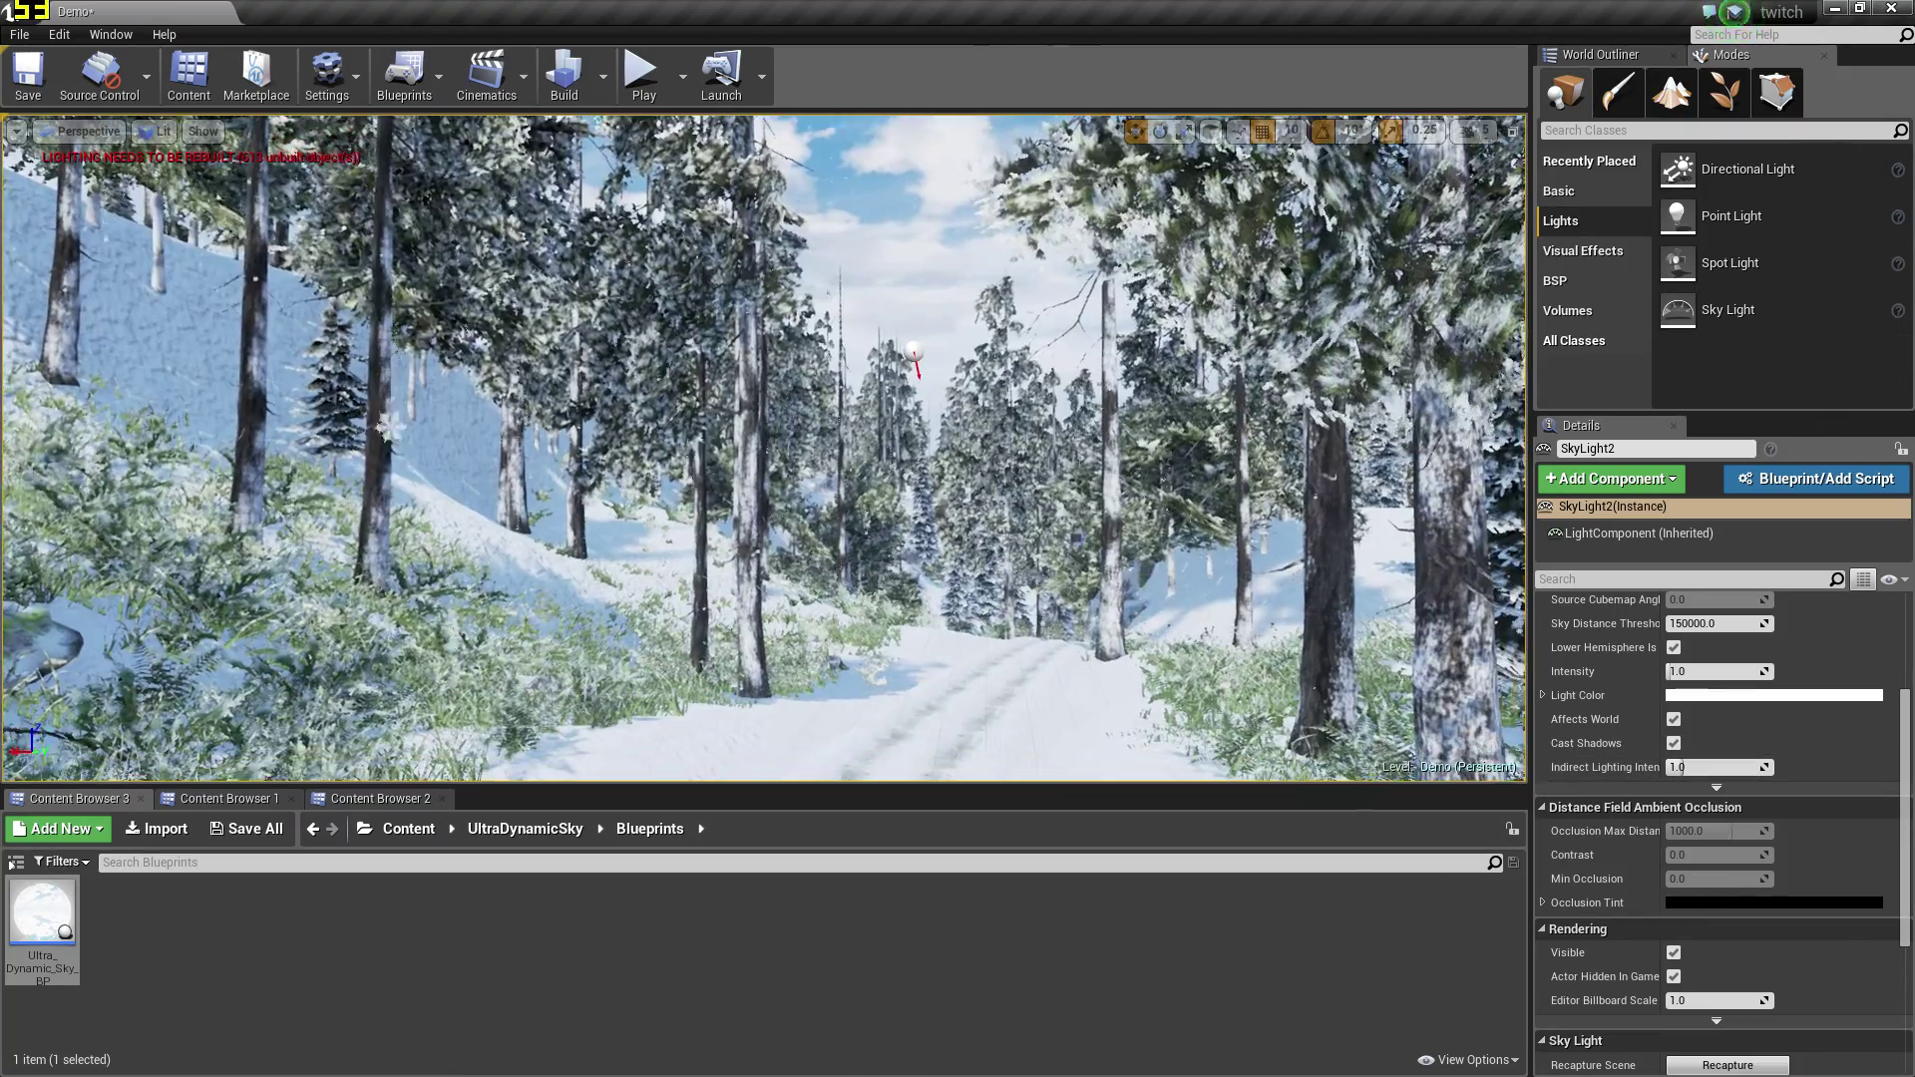
{"action": "right_click_drag", "start_coordinate": [1263, 382], "coordinate": [1147, 418]}
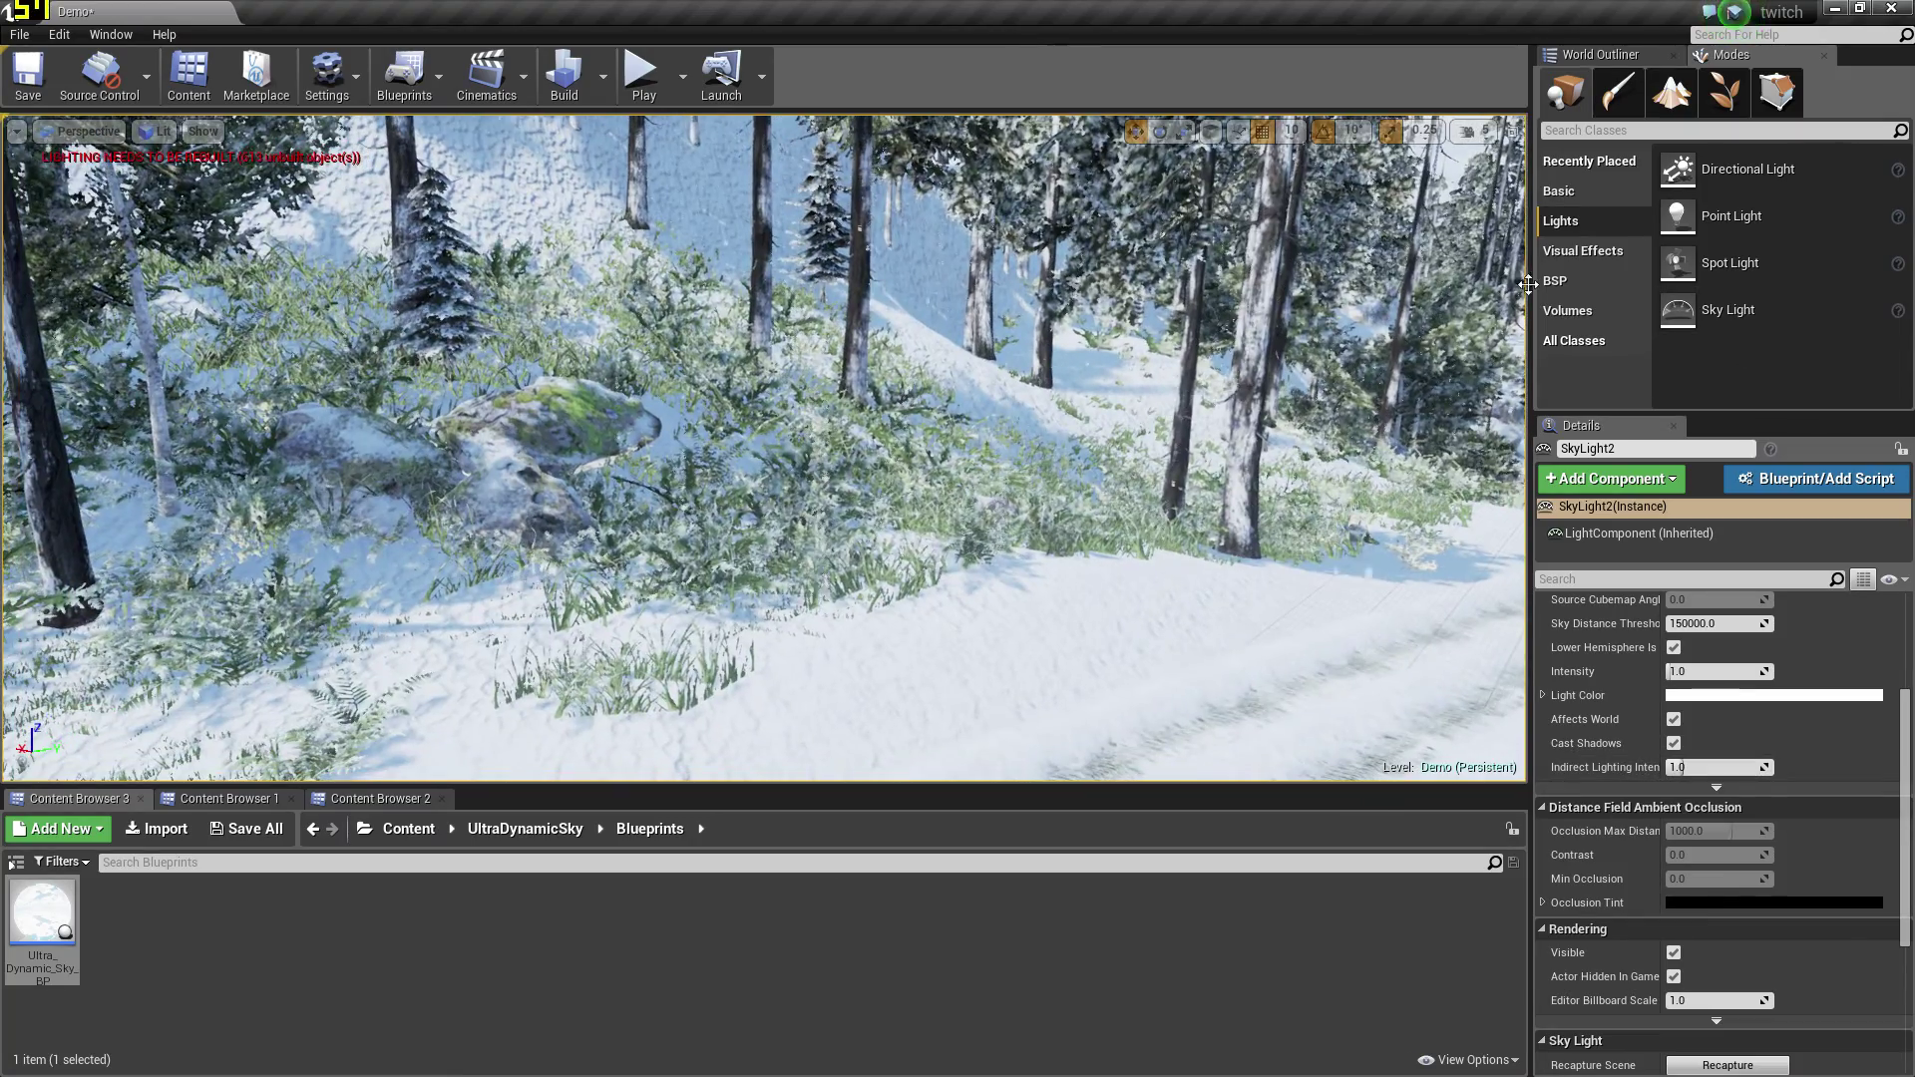
Select the sun's DirectionalLight among the level's actors and set its mobility to Movable
{"action": "left_click", "coordinate": [1592, 60]}
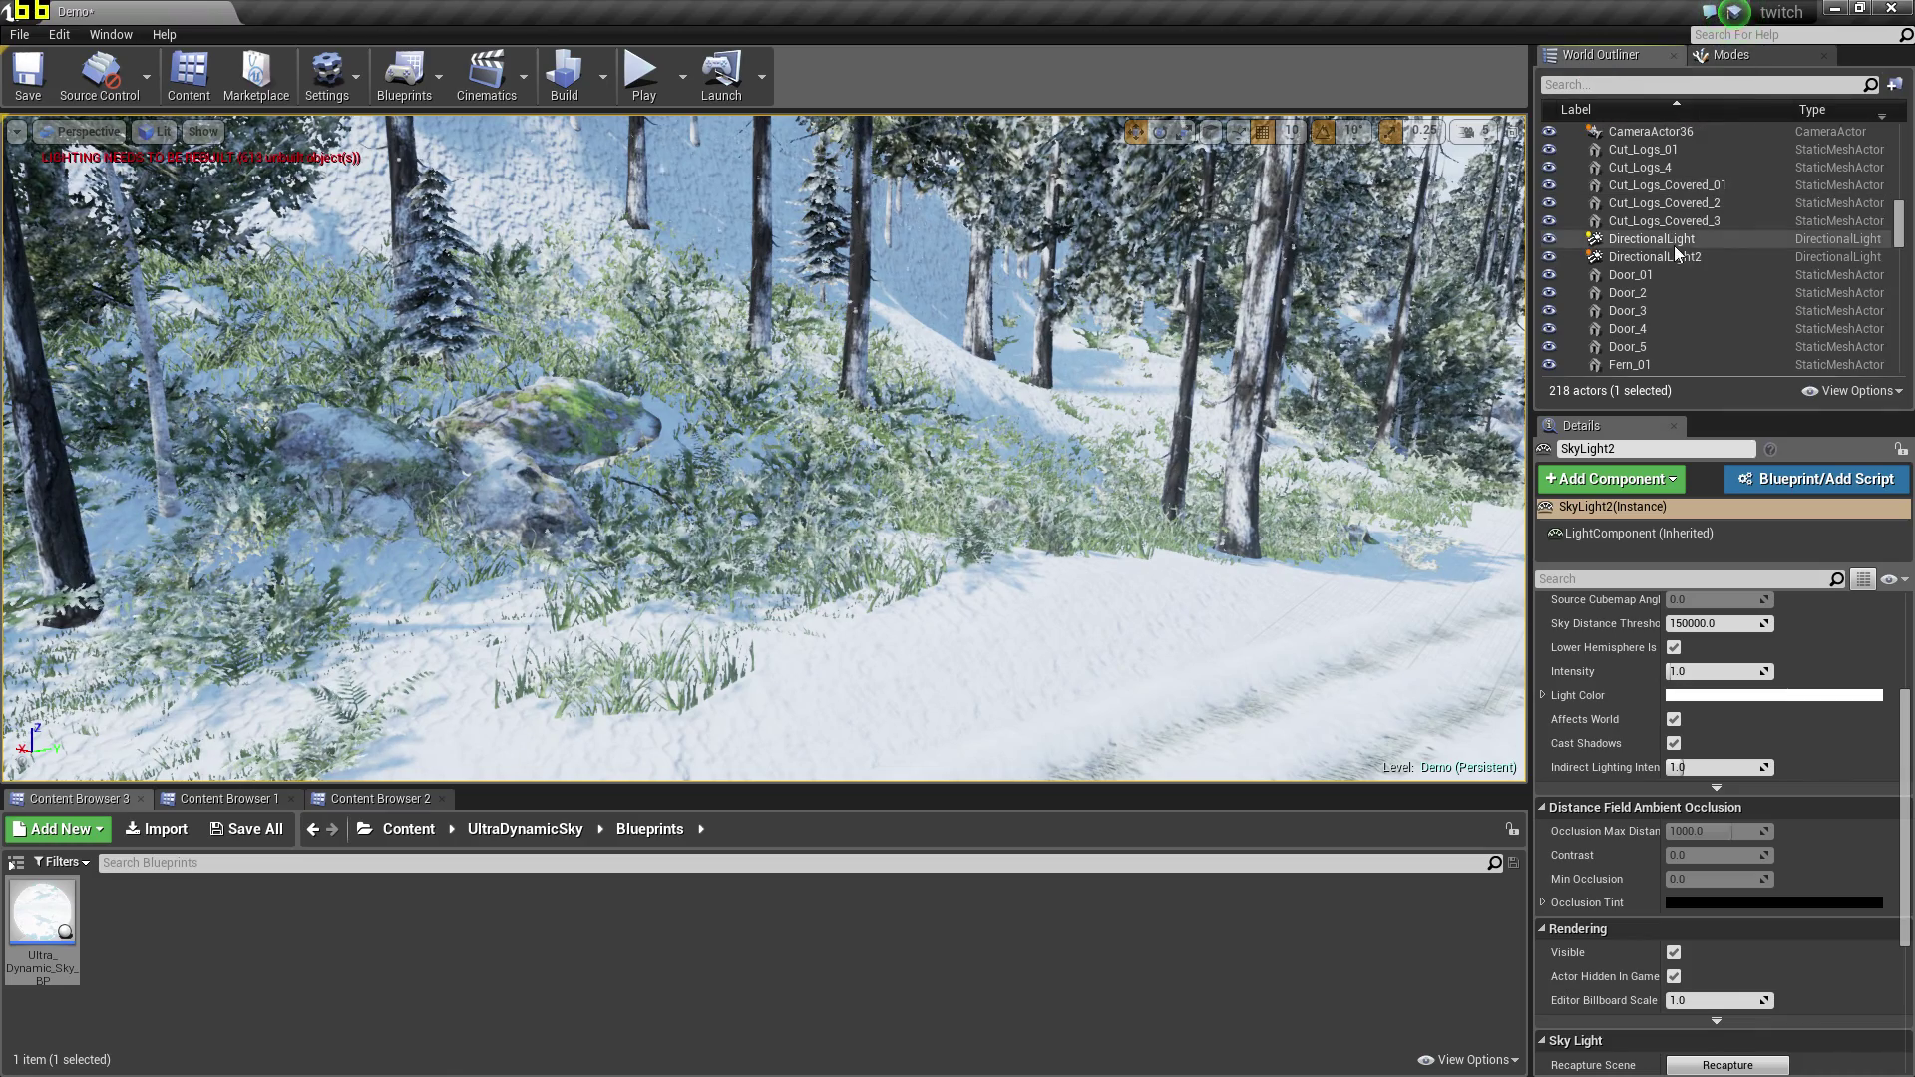
{"action": "scroll", "coordinate": [1695, 248], "scroll_direction": "down", "scroll_amount": 3}
{"action": "scroll", "coordinate": [1695, 247], "scroll_direction": "up", "scroll_amount": 2}
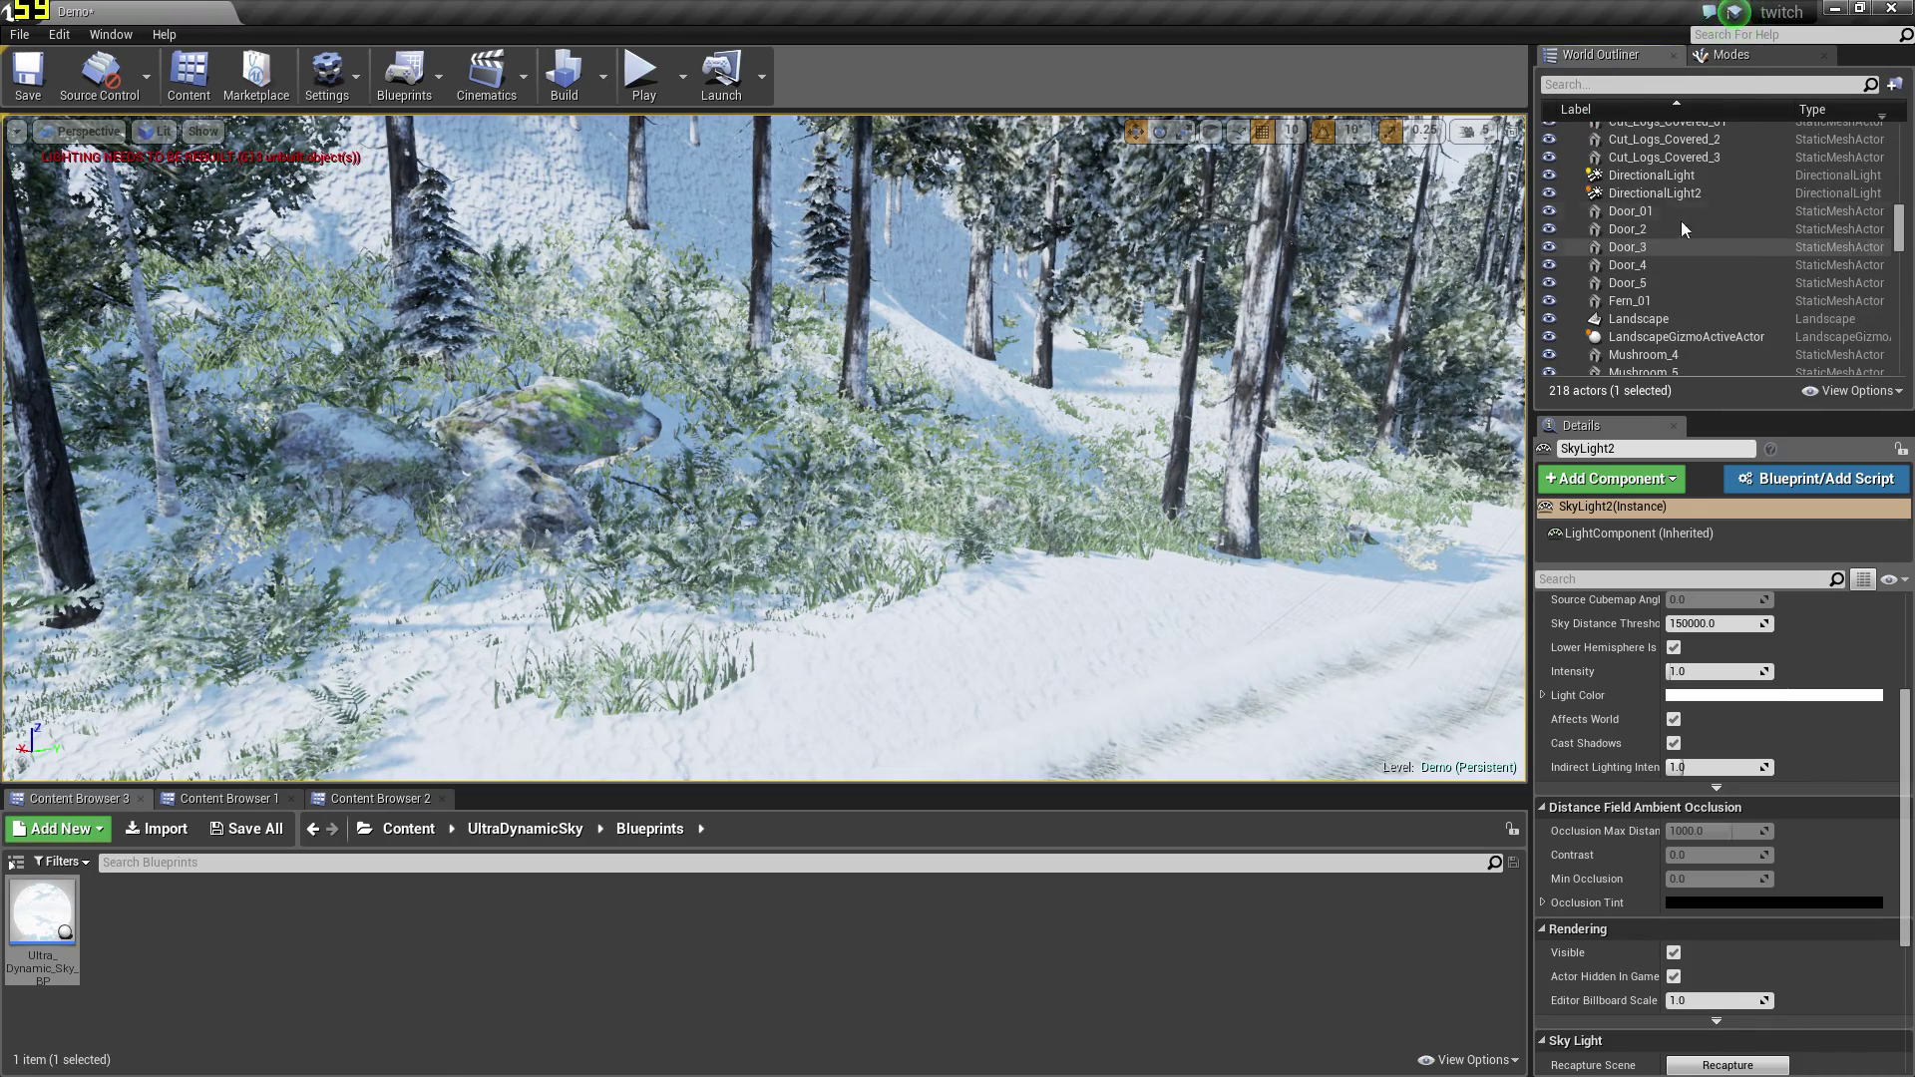
{"action": "left_click", "coordinate": [1650, 177]}
{"action": "scroll", "coordinate": [1793, 608], "scroll_direction": "up", "scroll_amount": 5}
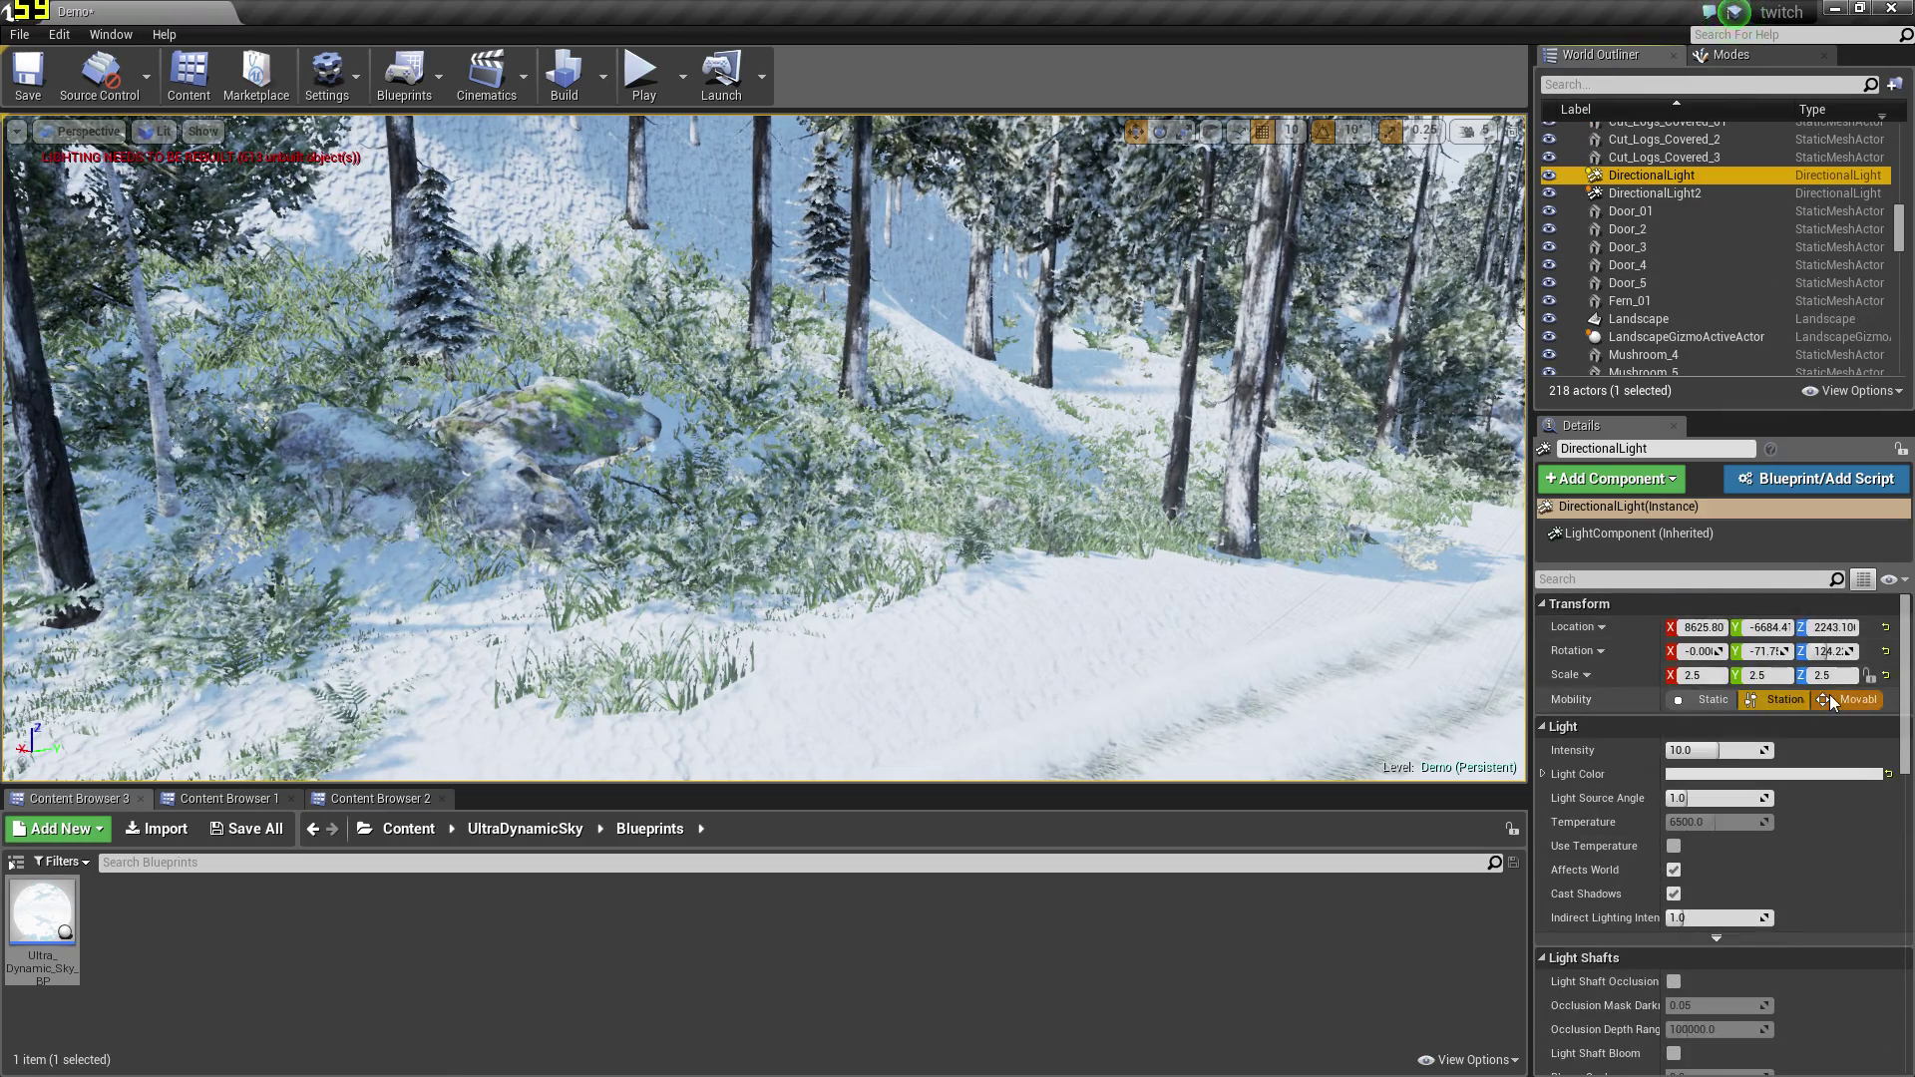
Set the sun directional light's intensity to 20.0 and enable Use Temperature with a temperature of 12000
{"action": "scroll", "coordinate": [1801, 796], "scroll_direction": "down", "scroll_amount": 3}
{"action": "scroll", "coordinate": [1729, 721], "scroll_direction": "up", "scroll_amount": 1}
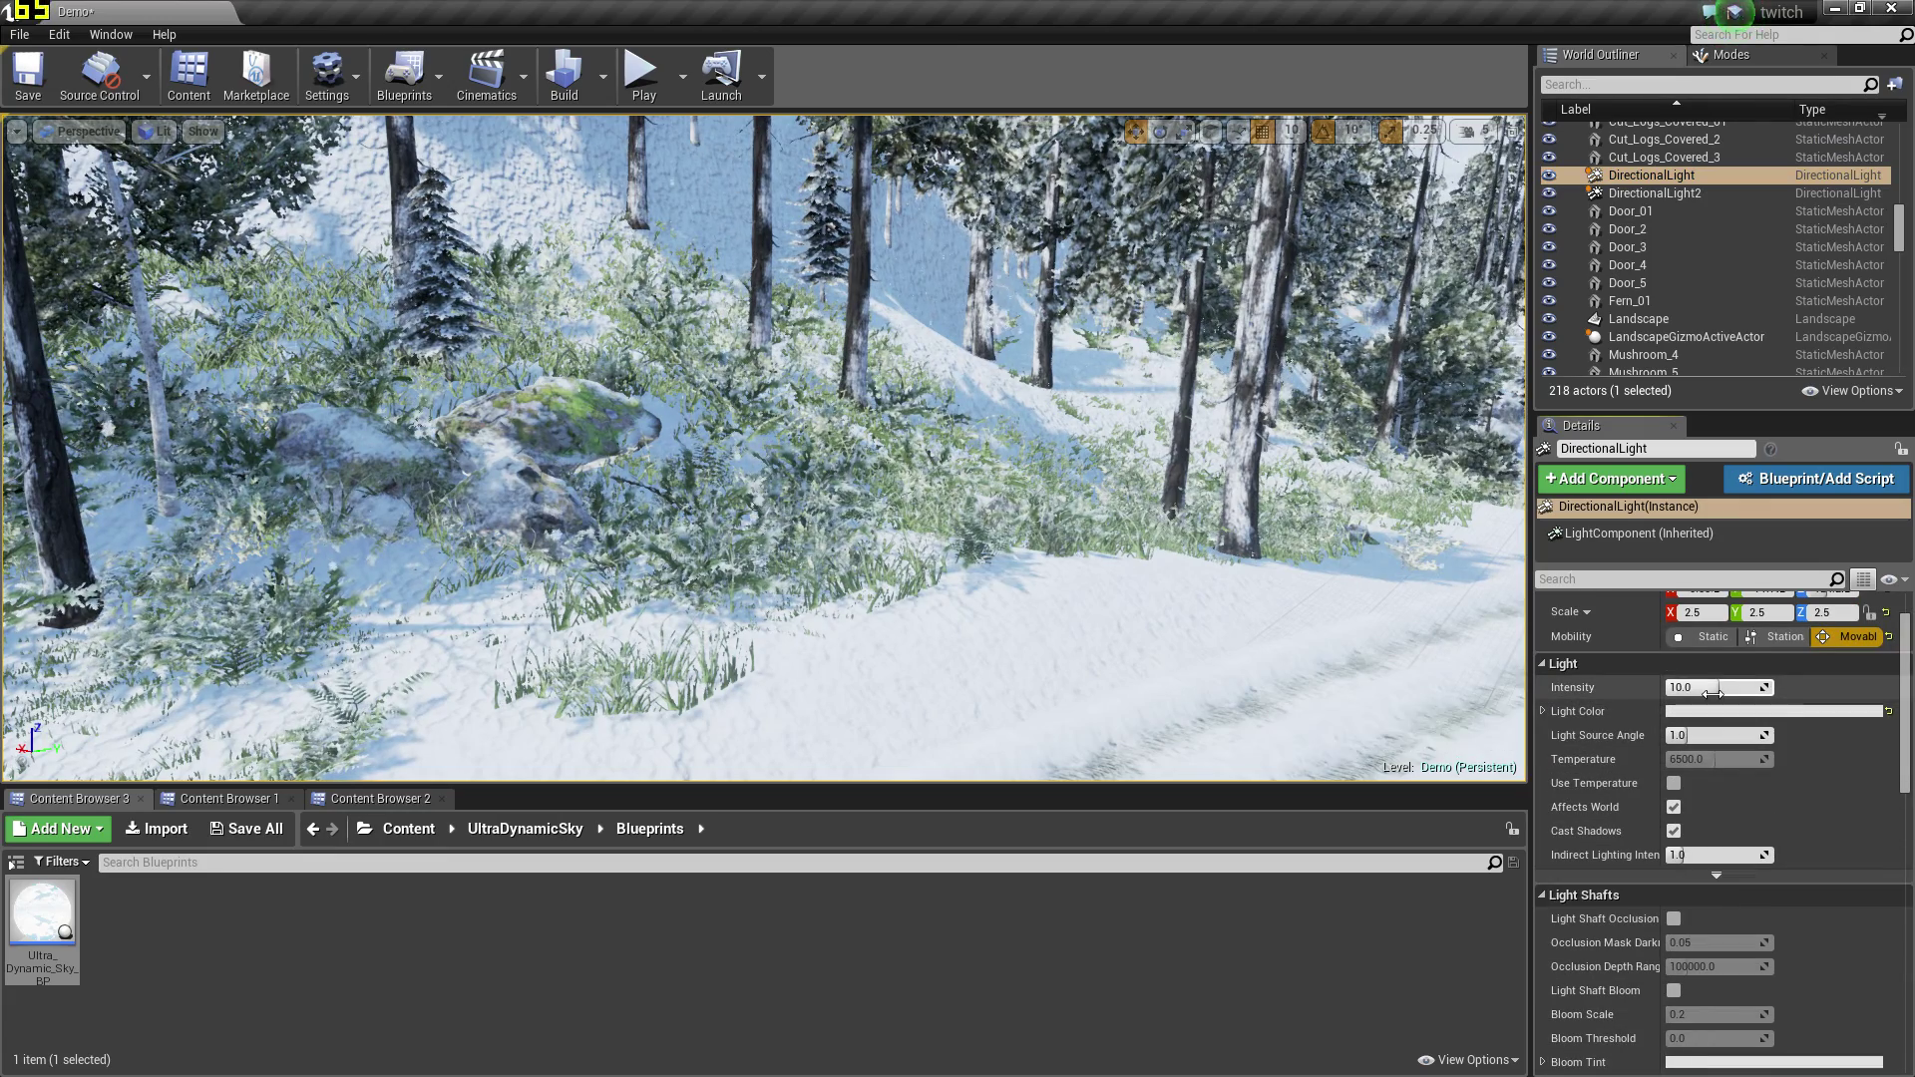
{"action": "left_click_drag", "start_coordinate": [1712, 693], "coordinate": [1745, 693]}
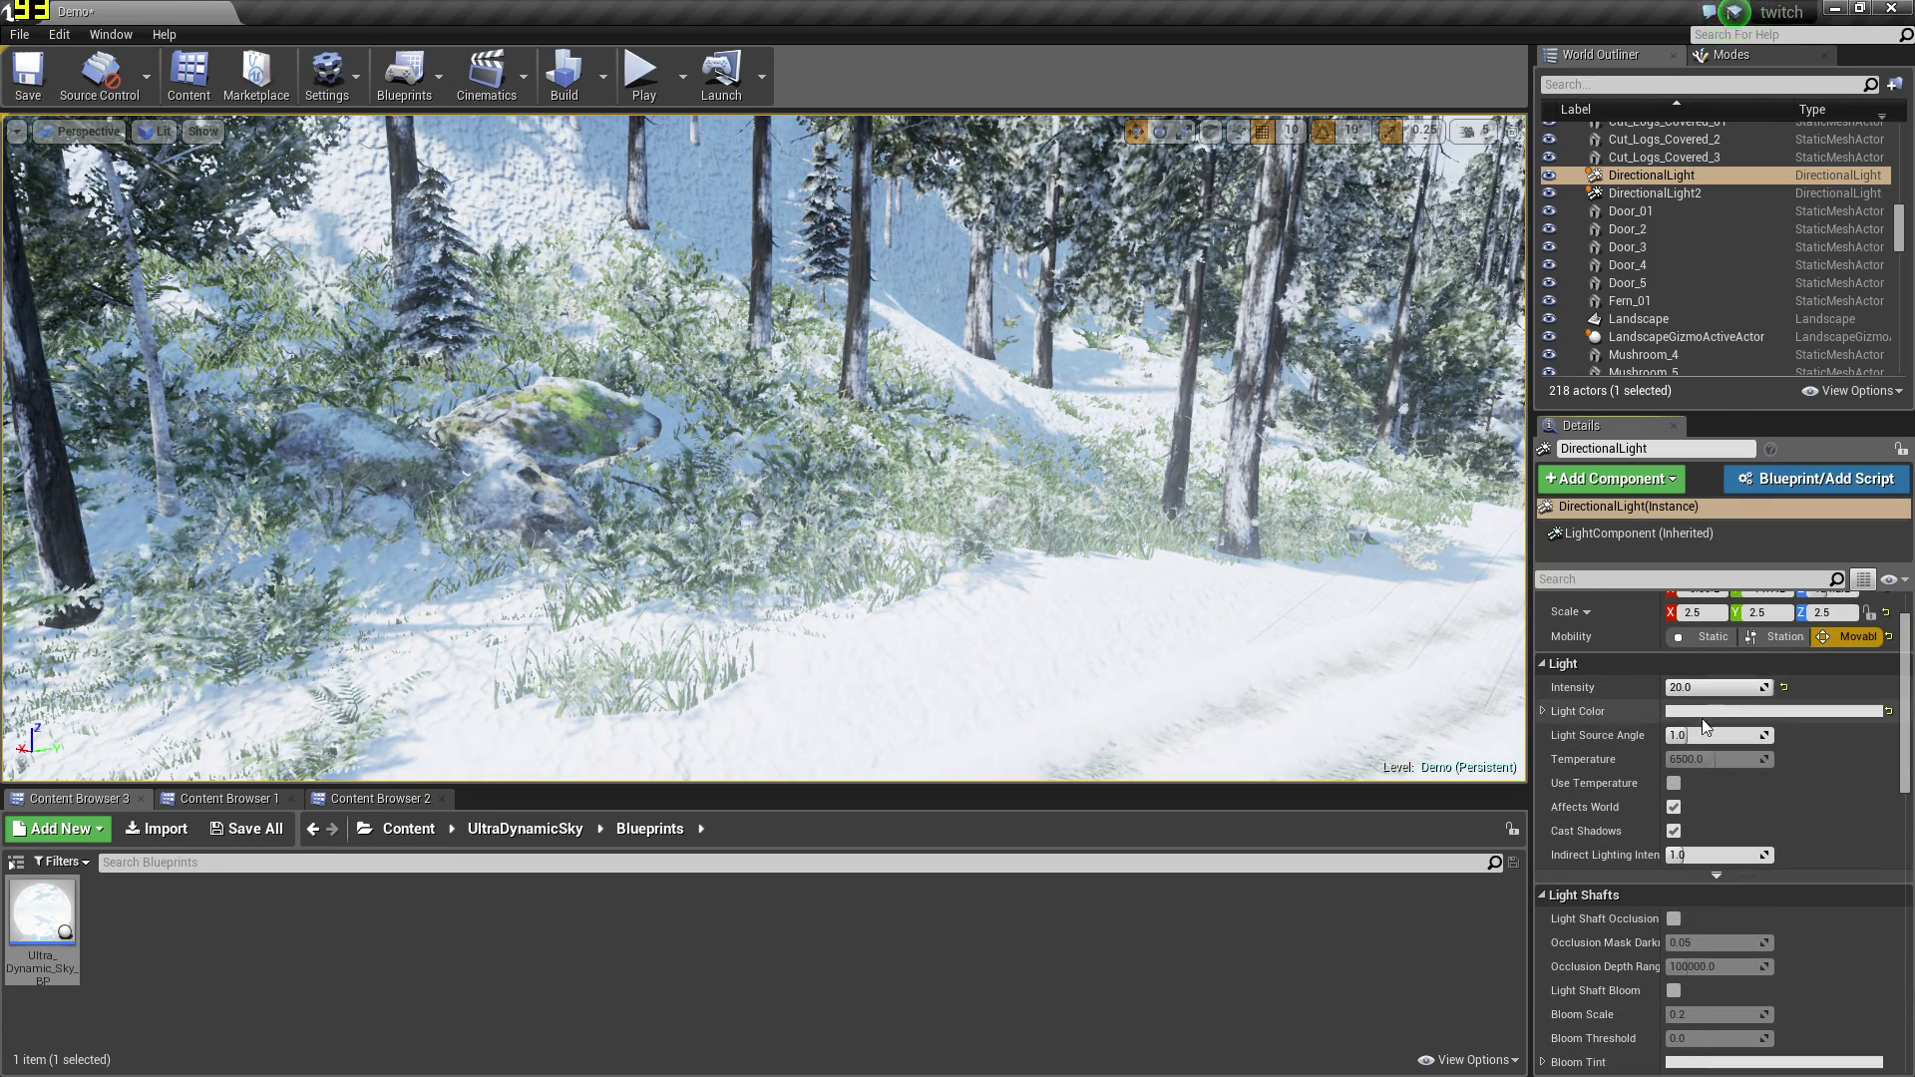
{"action": "left_click", "coordinate": [1673, 784]}
{"action": "left_click_drag", "start_coordinate": [1708, 759], "coordinate": [1695, 759]}
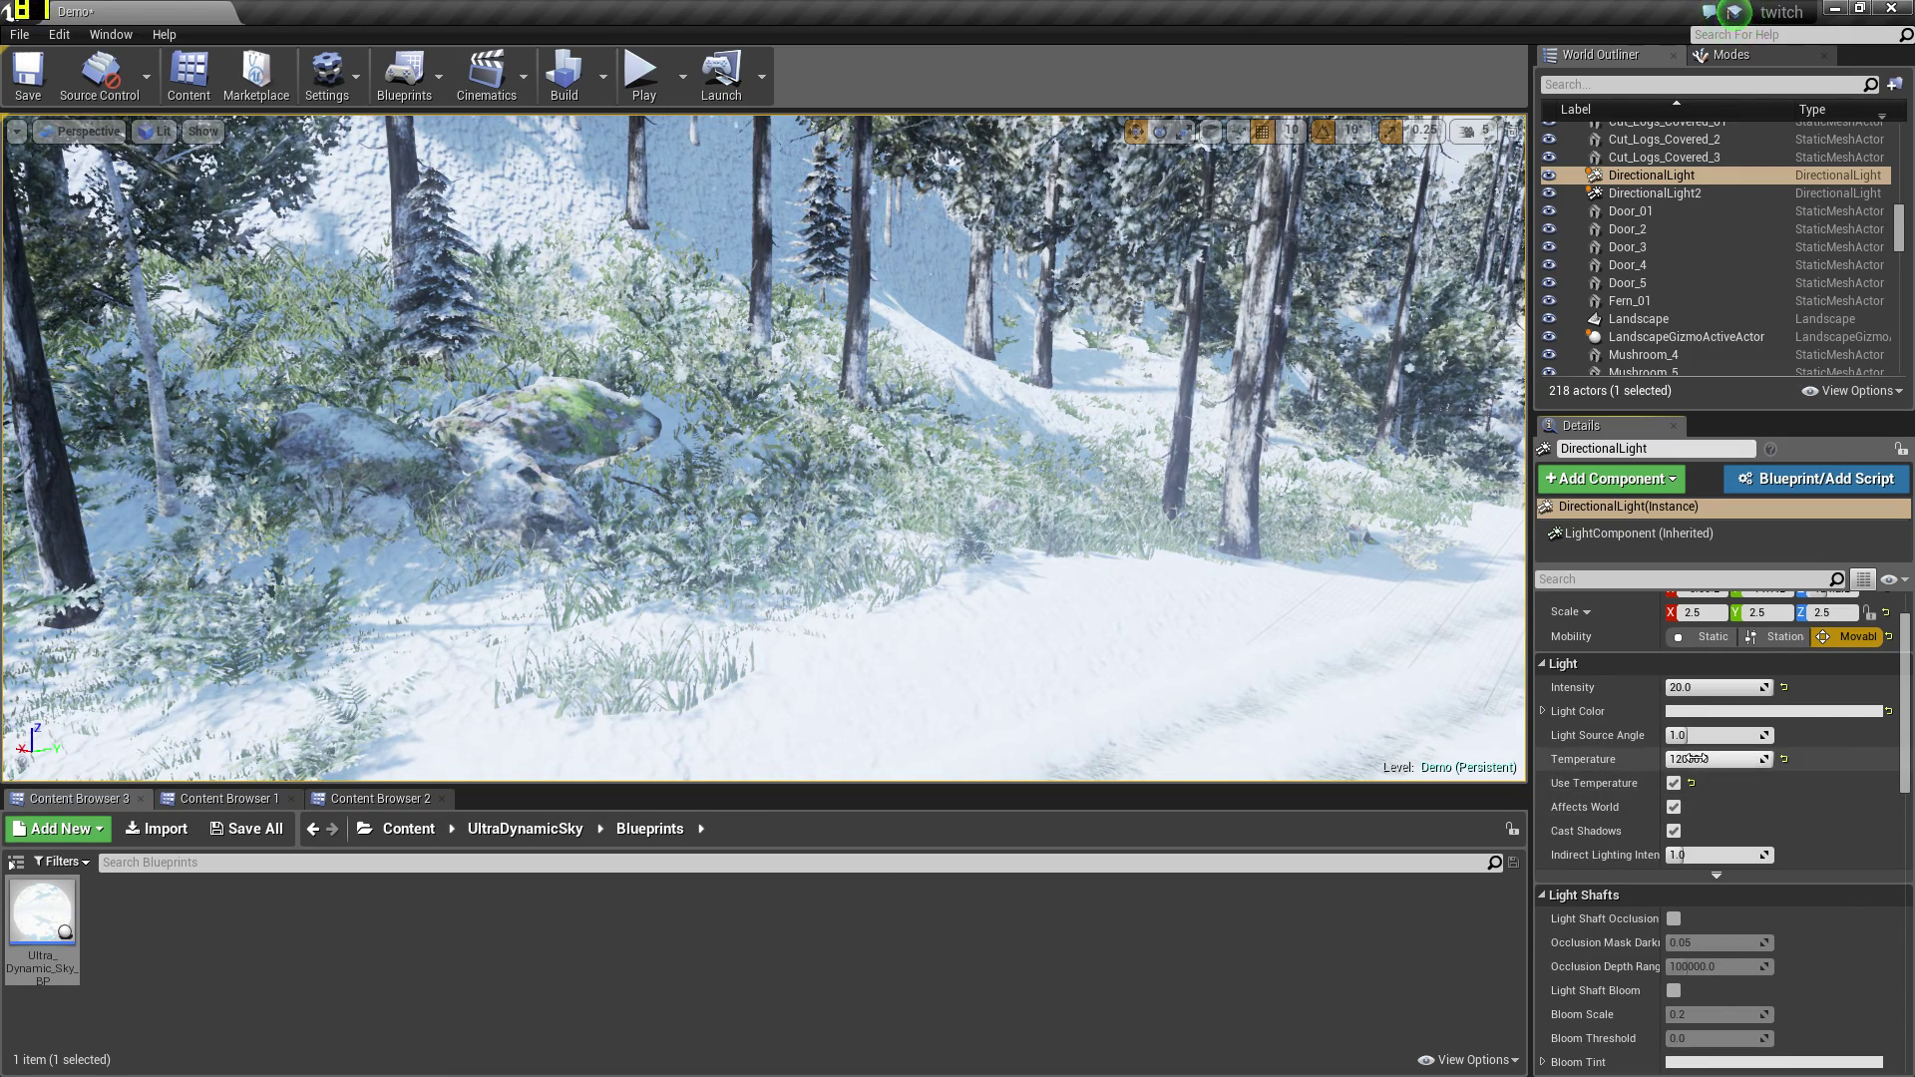
Enable Light Shaft Occlusion and Light Shaft Bloom on the sun directional light
{"action": "scroll", "coordinate": [1691, 866], "scroll_direction": "down", "scroll_amount": 3}
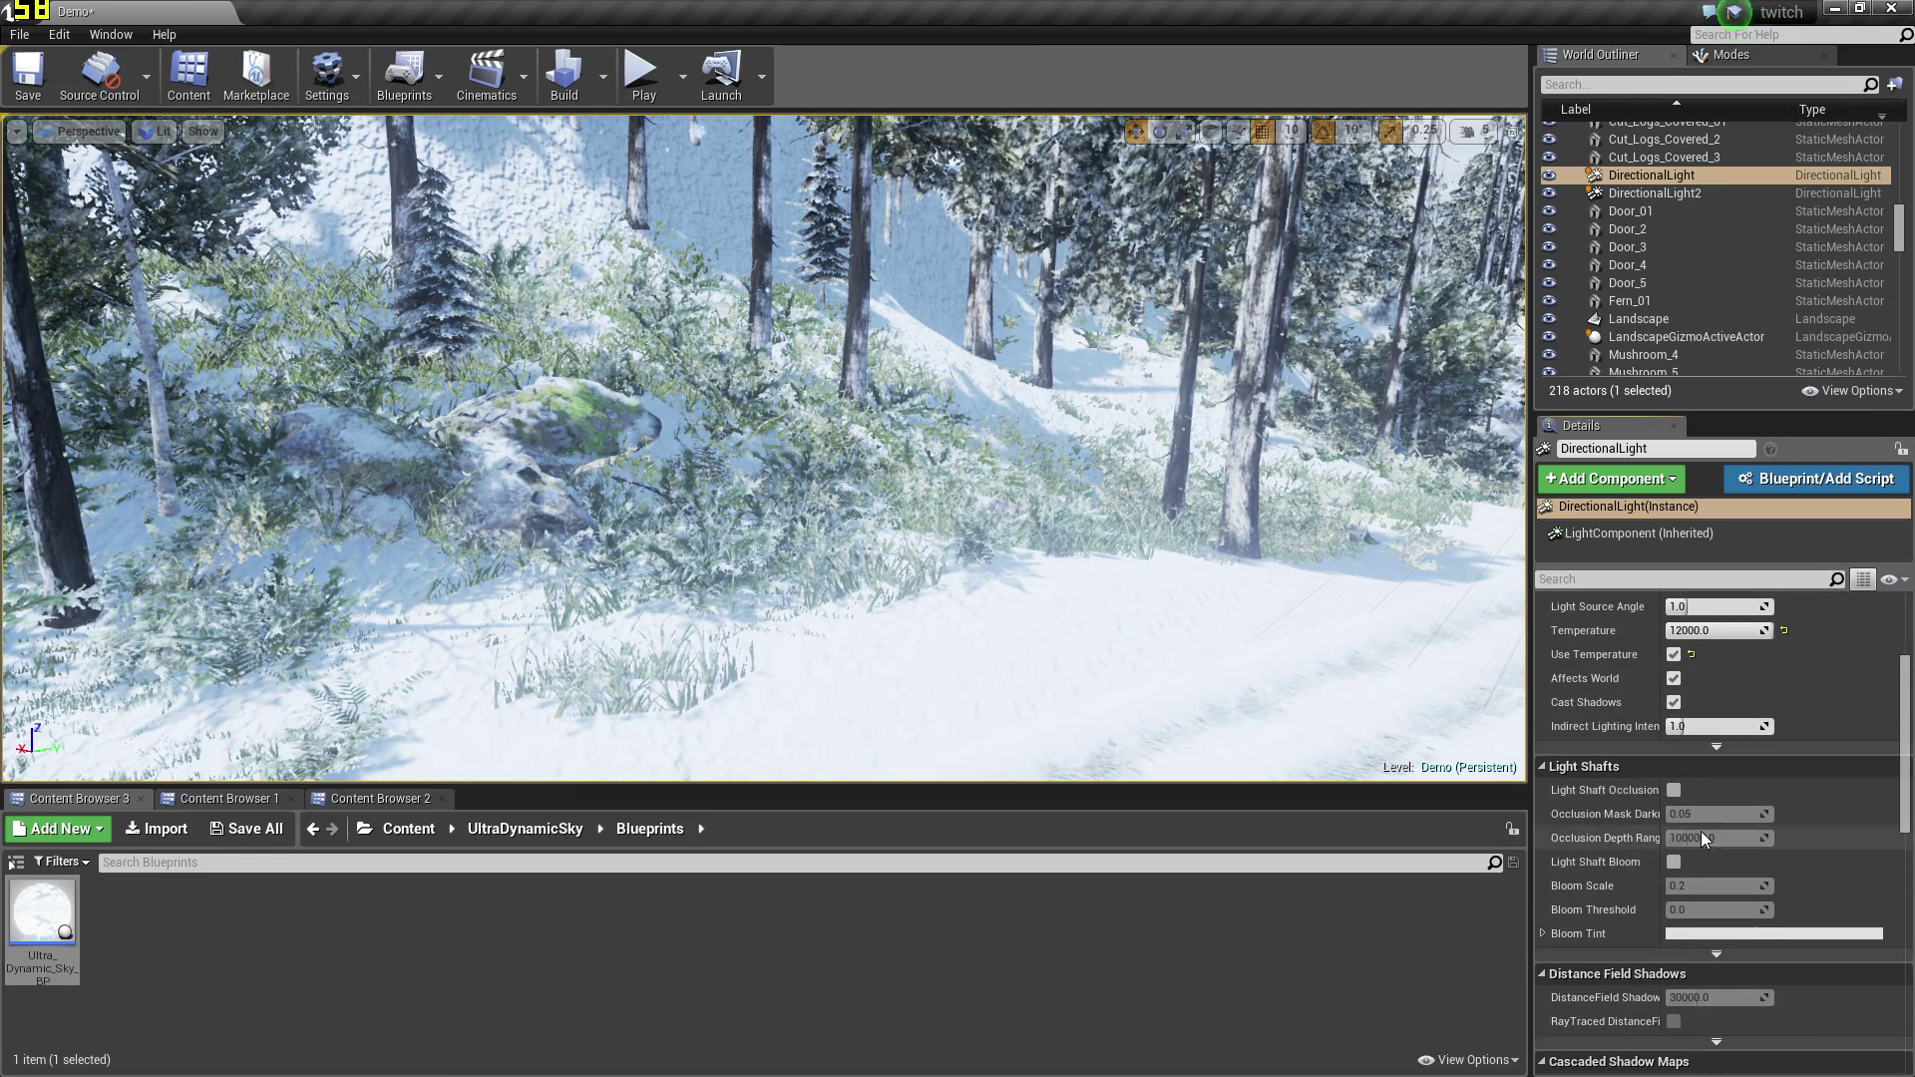
{"action": "left_click", "coordinate": [1673, 790]}
{"action": "left_click", "coordinate": [1674, 862]}
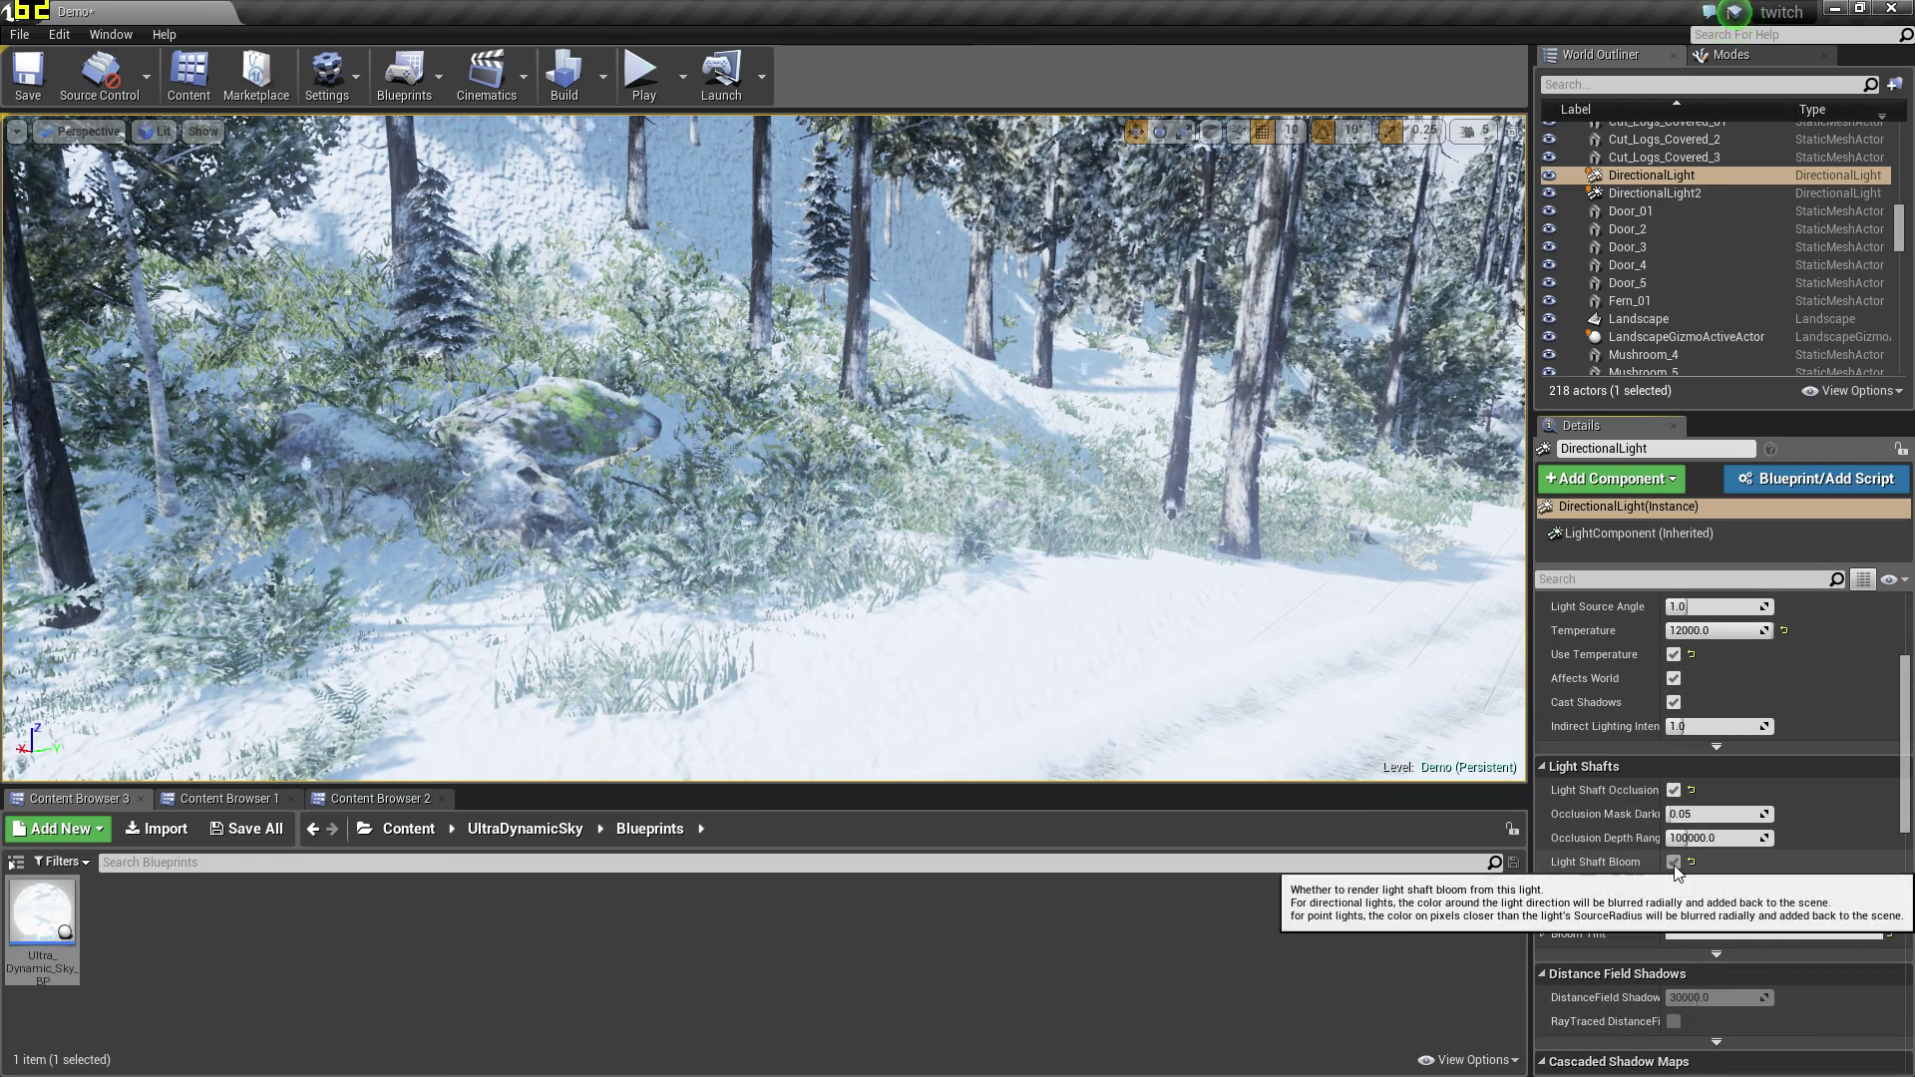
Select the snow-covered Landscape and open its Landscape_01 material for editing
{"action": "right_click_drag", "start_coordinate": [1235, 624], "coordinate": [478, 768]}
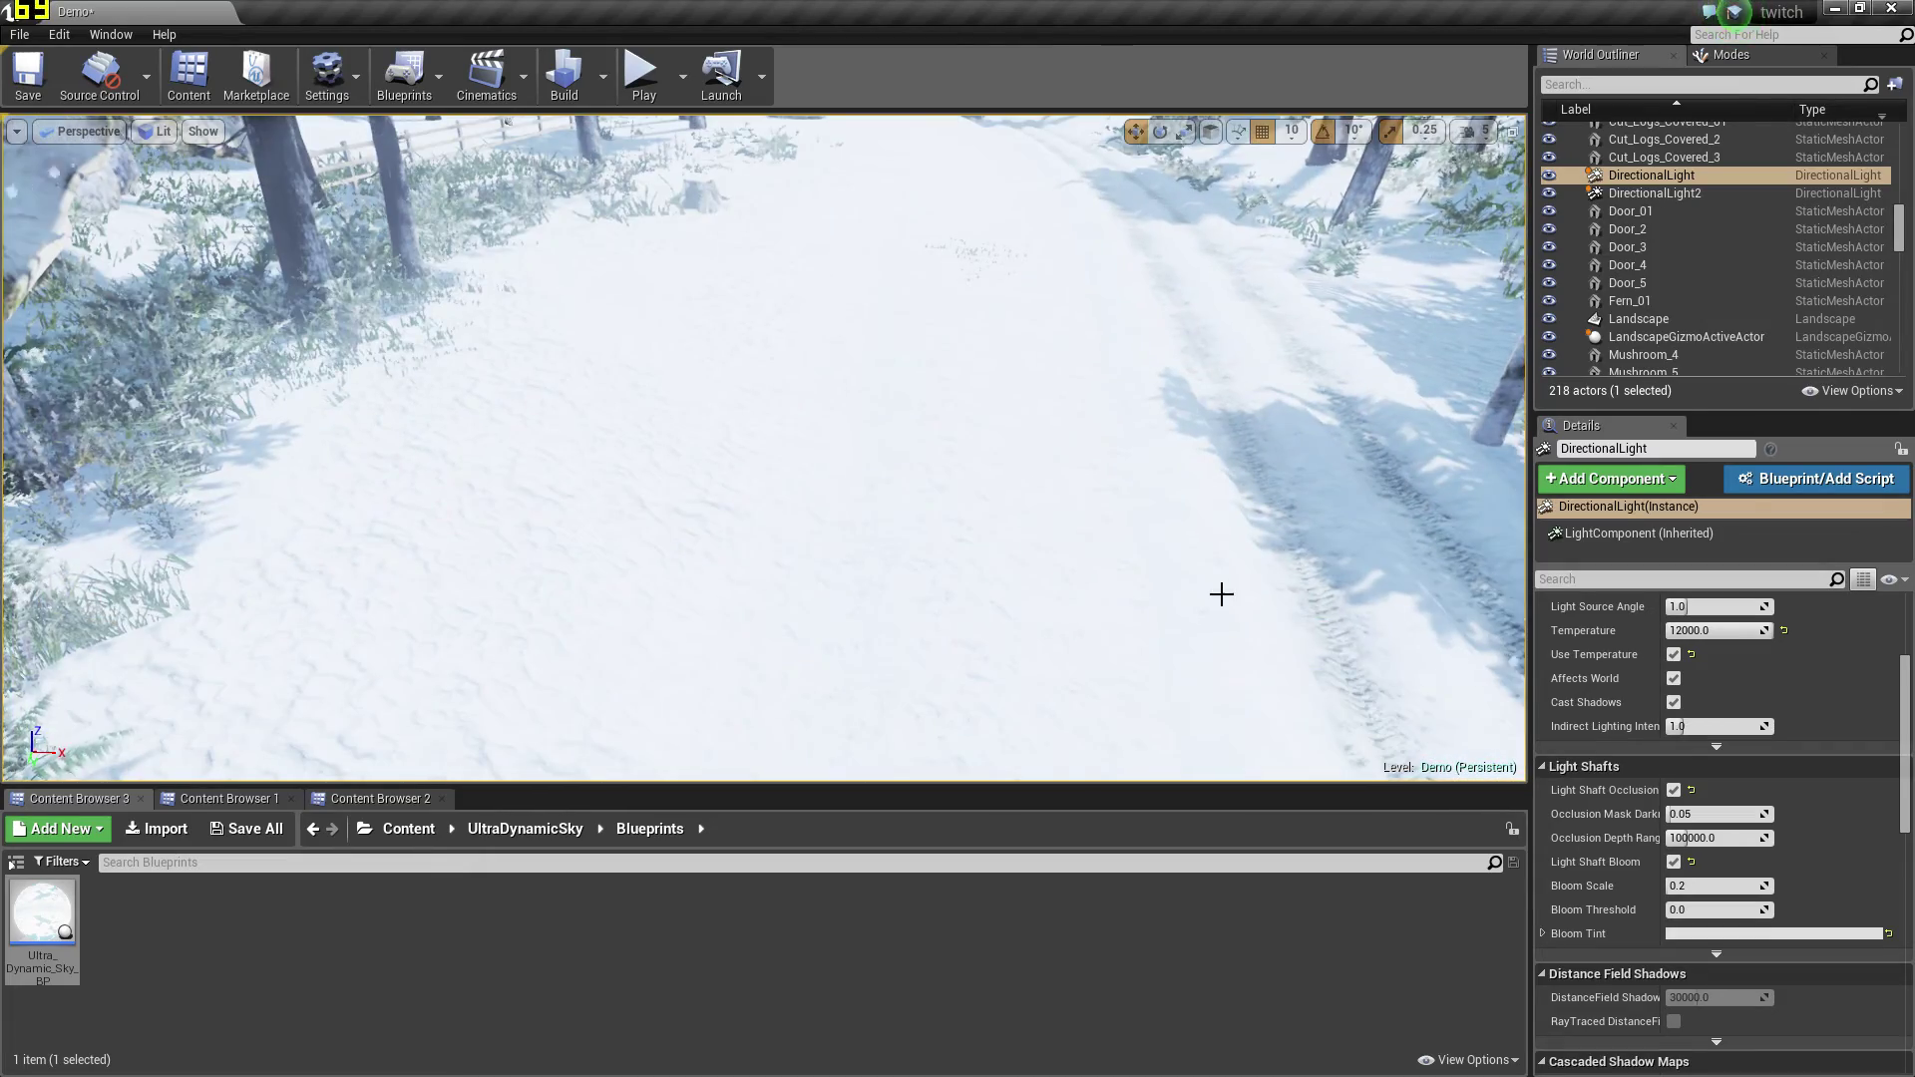
{"action": "right_click_drag", "start_coordinate": [1221, 595], "coordinate": [1013, 607]}
{"action": "left_click", "coordinate": [990, 620]}
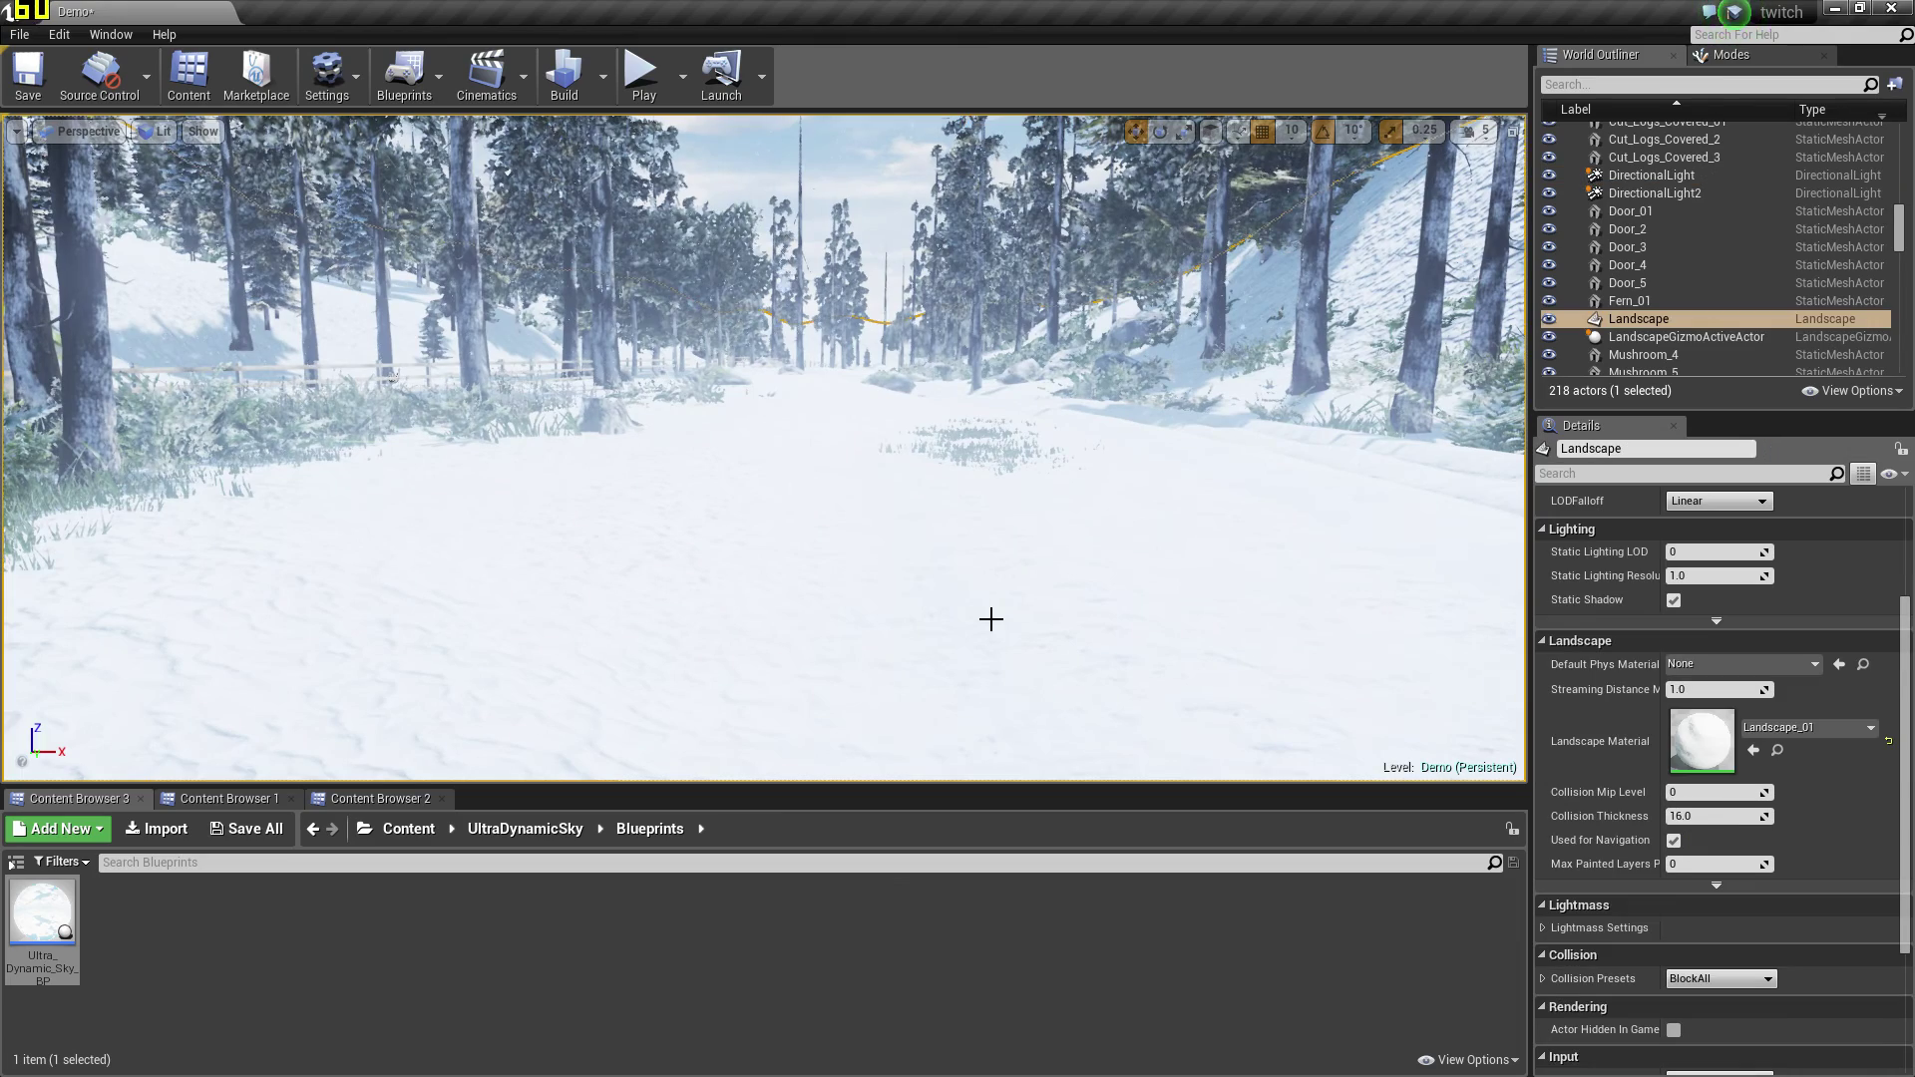
{"action": "double_click", "coordinate": [1695, 740]}
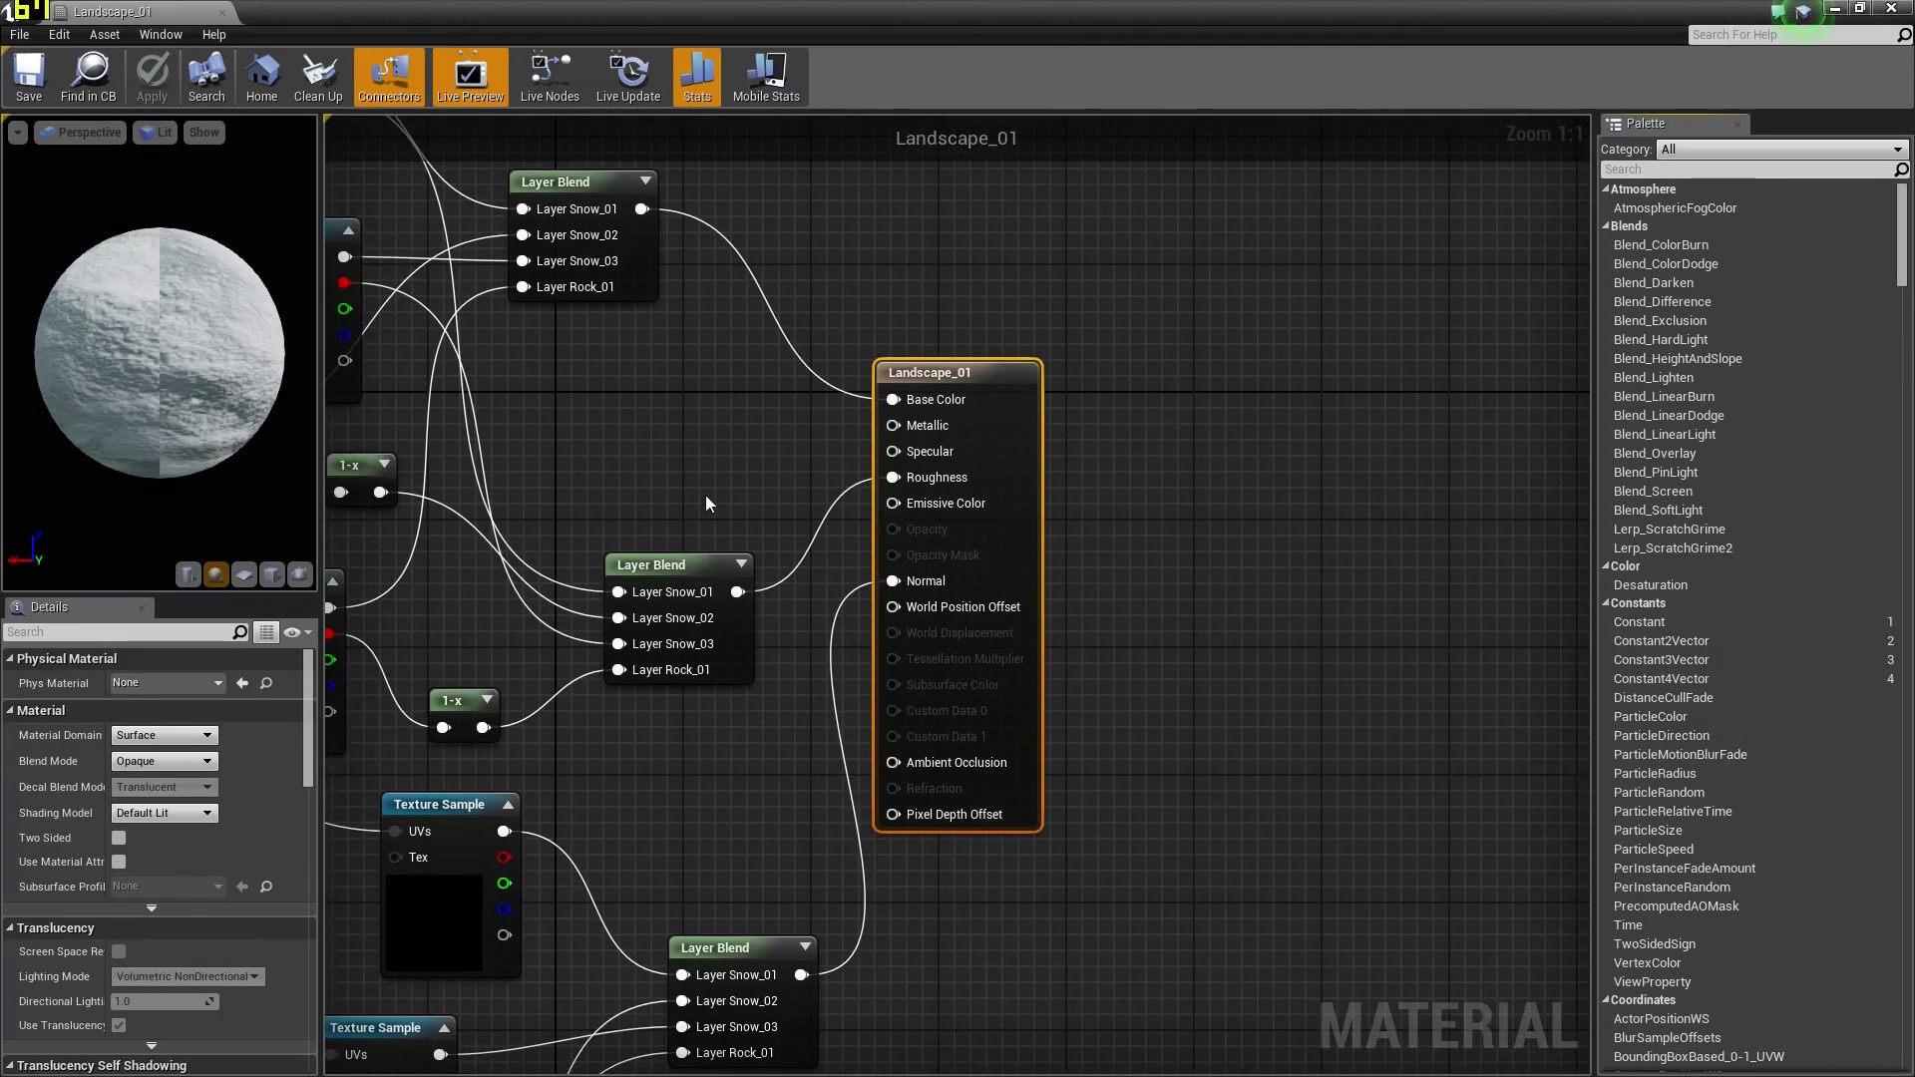
Disconnect the Layer Blend from the Roughness input of the Landscape_01 material, then apply the change and return to the level
{"action": "right_click_drag", "start_coordinate": [706, 496], "coordinate": [1022, 419]}
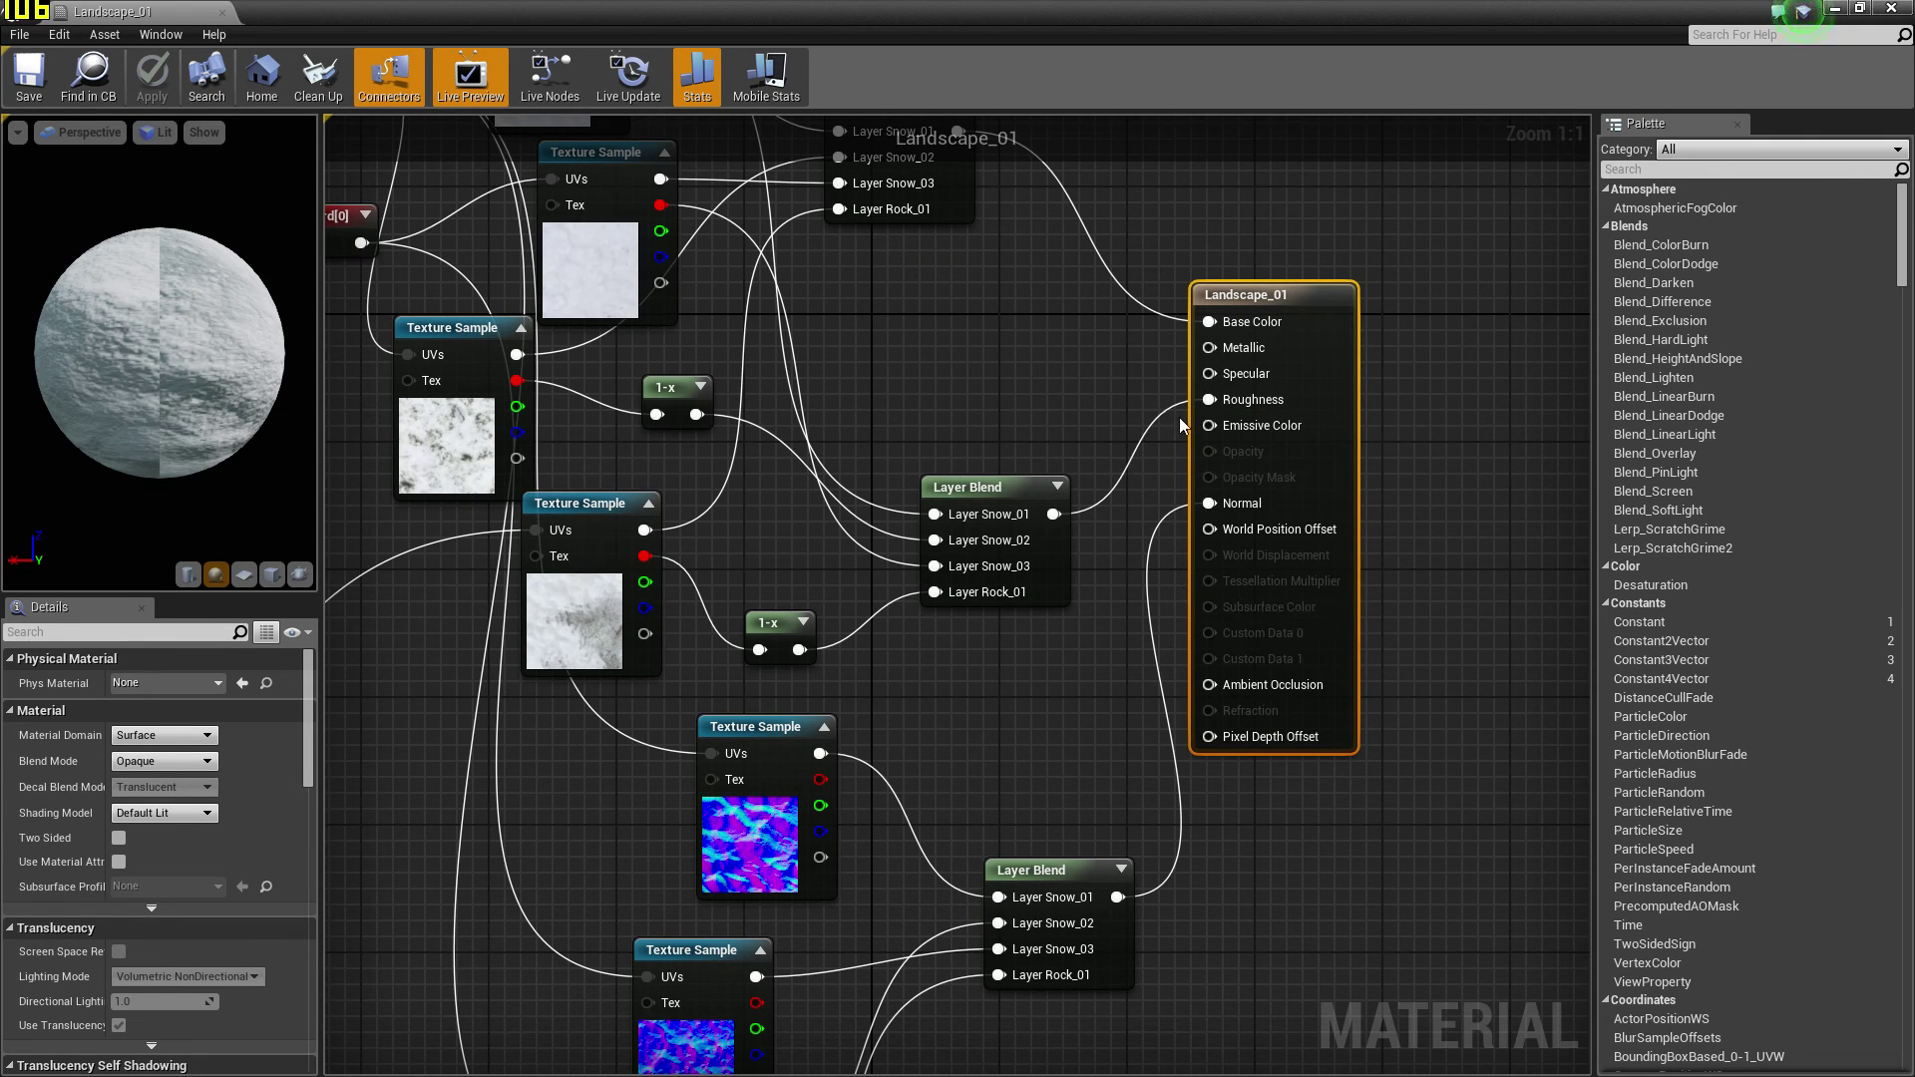
{"action": "left_click", "coordinate": [1208, 400], "text": "alt"}
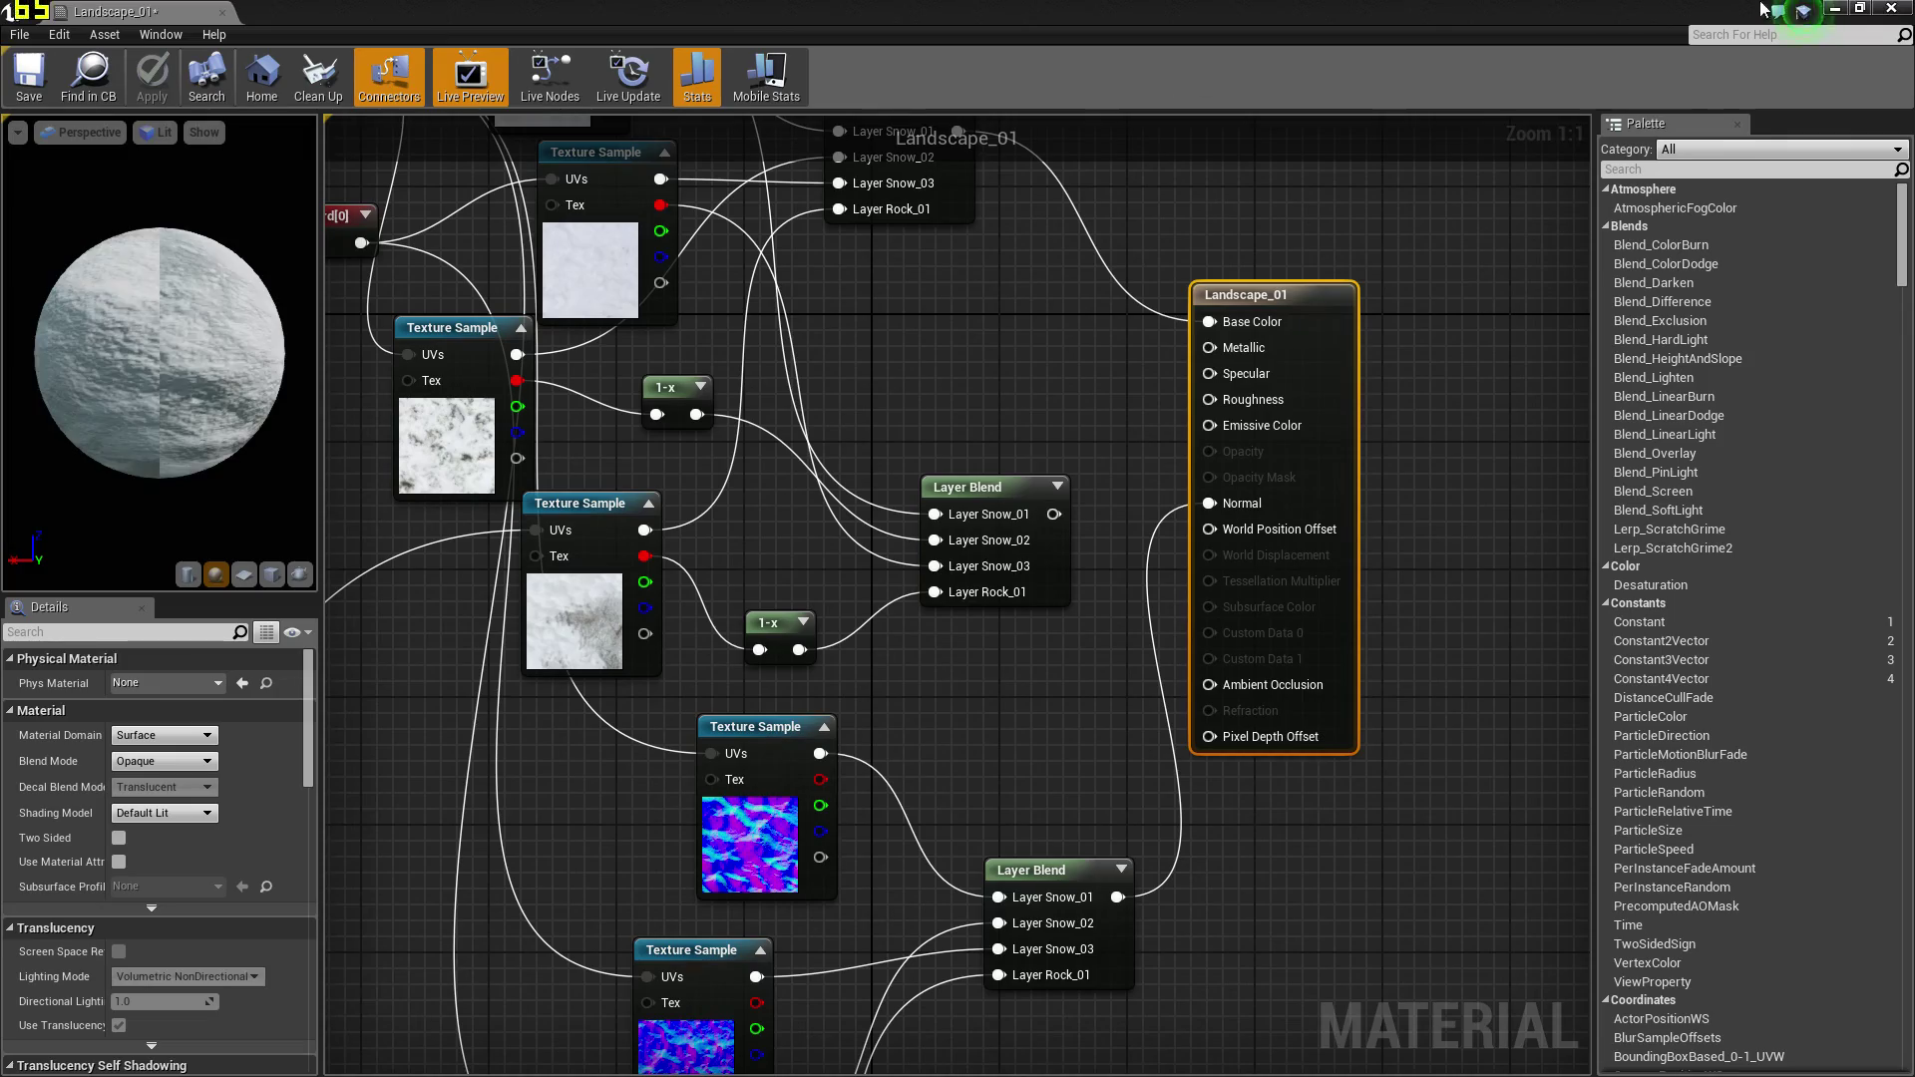
{"action": "left_click", "coordinate": [1890, 8]}
{"action": "right_click_drag", "start_coordinate": [935, 433], "coordinate": [302, 678]}
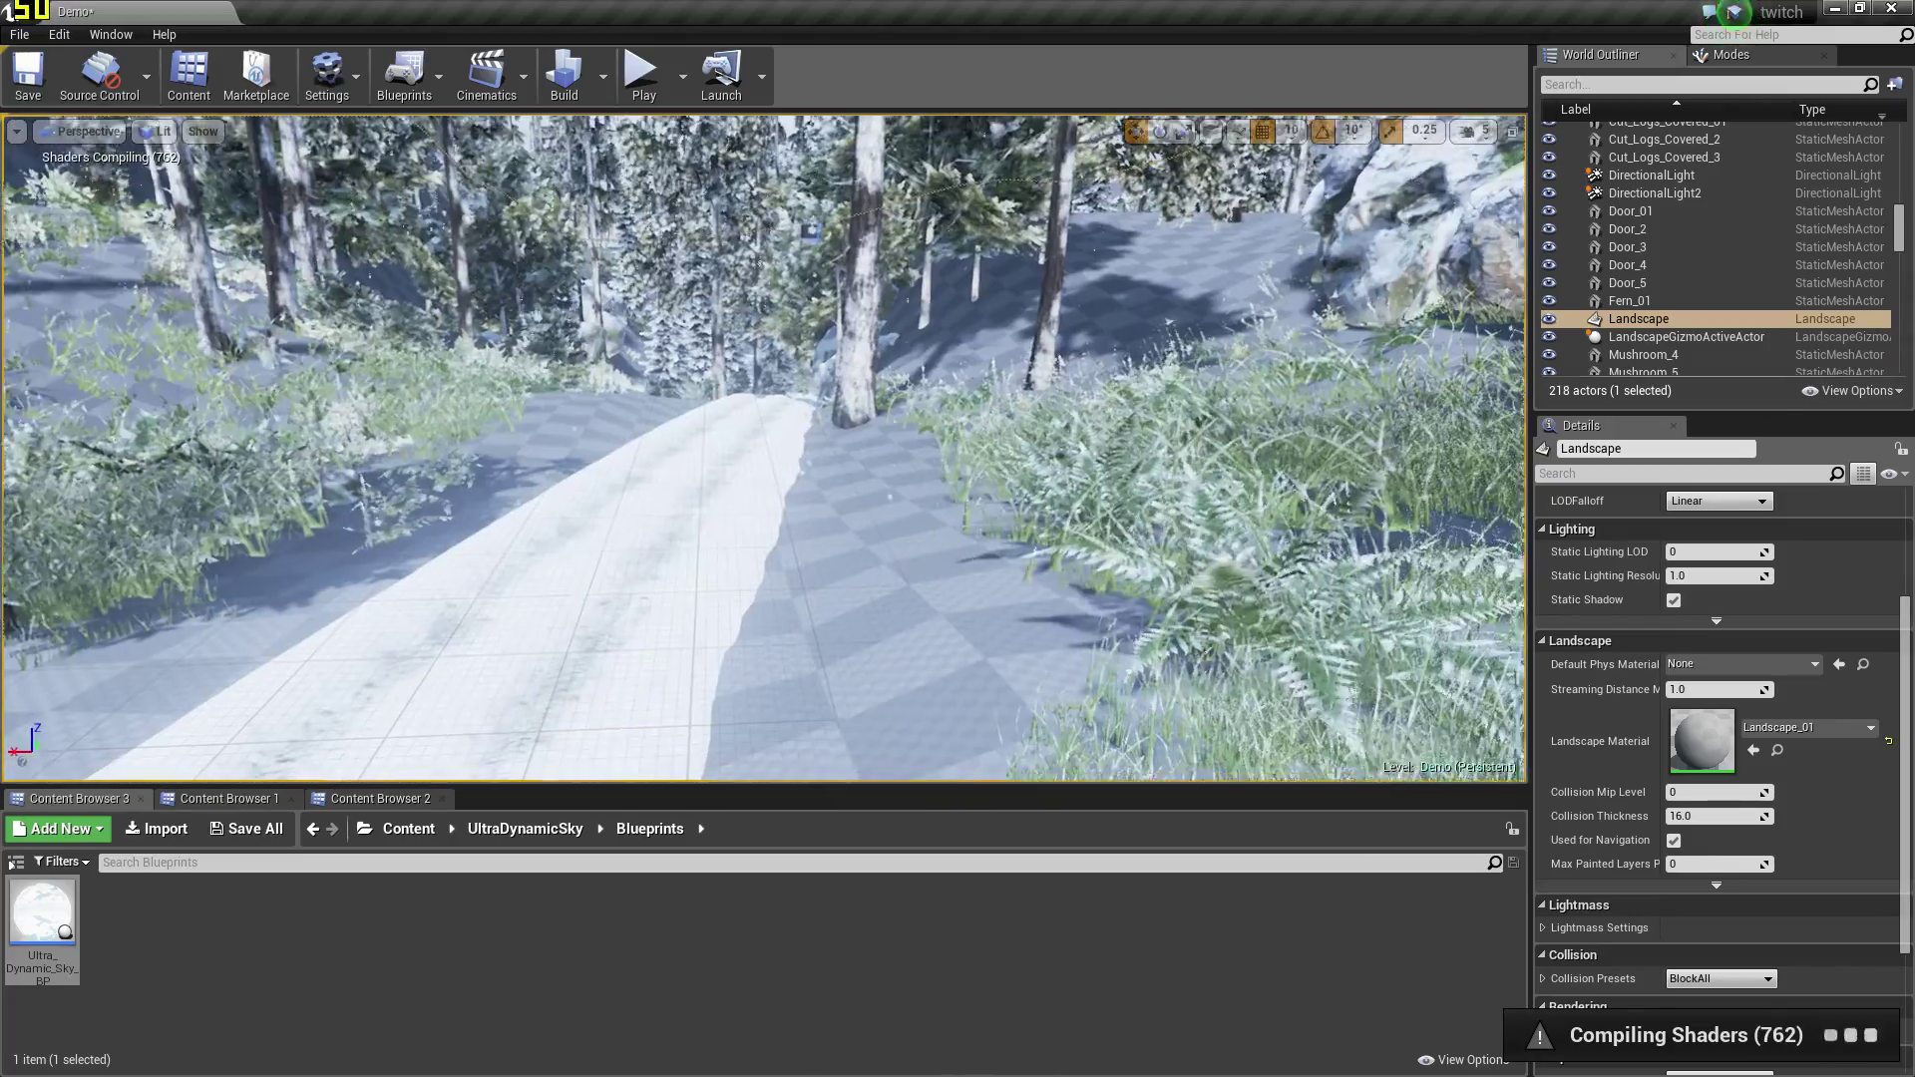
Select the PostProcessVolume actor, enable its Scene Color Tint override and set Fringe Intensity to 0.0
{"action": "scroll", "coordinate": [1713, 241], "scroll_direction": "down", "scroll_amount": 5}
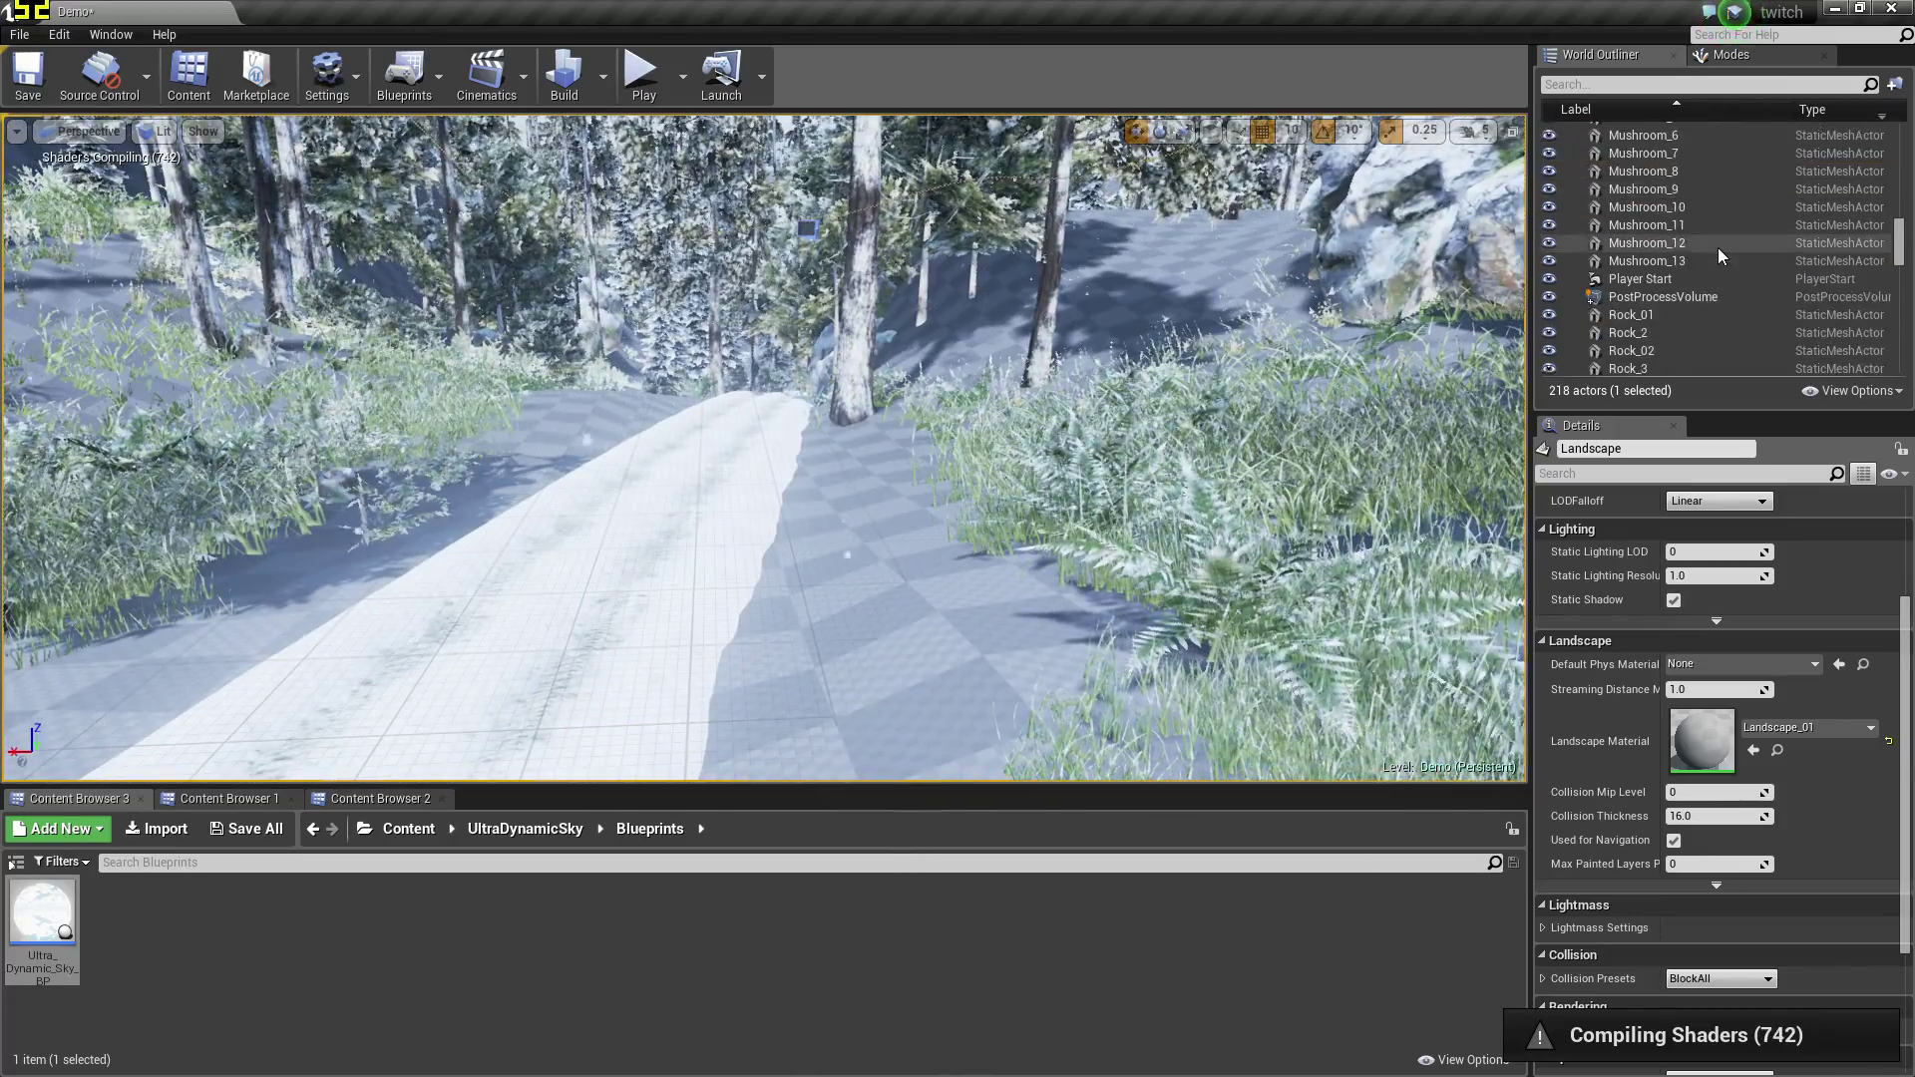
{"action": "scroll", "coordinate": [1715, 245], "scroll_direction": "down", "scroll_amount": 3}
{"action": "scroll", "coordinate": [1685, 221], "scroll_direction": "up", "scroll_amount": 2}
{"action": "left_click", "coordinate": [1672, 203]}
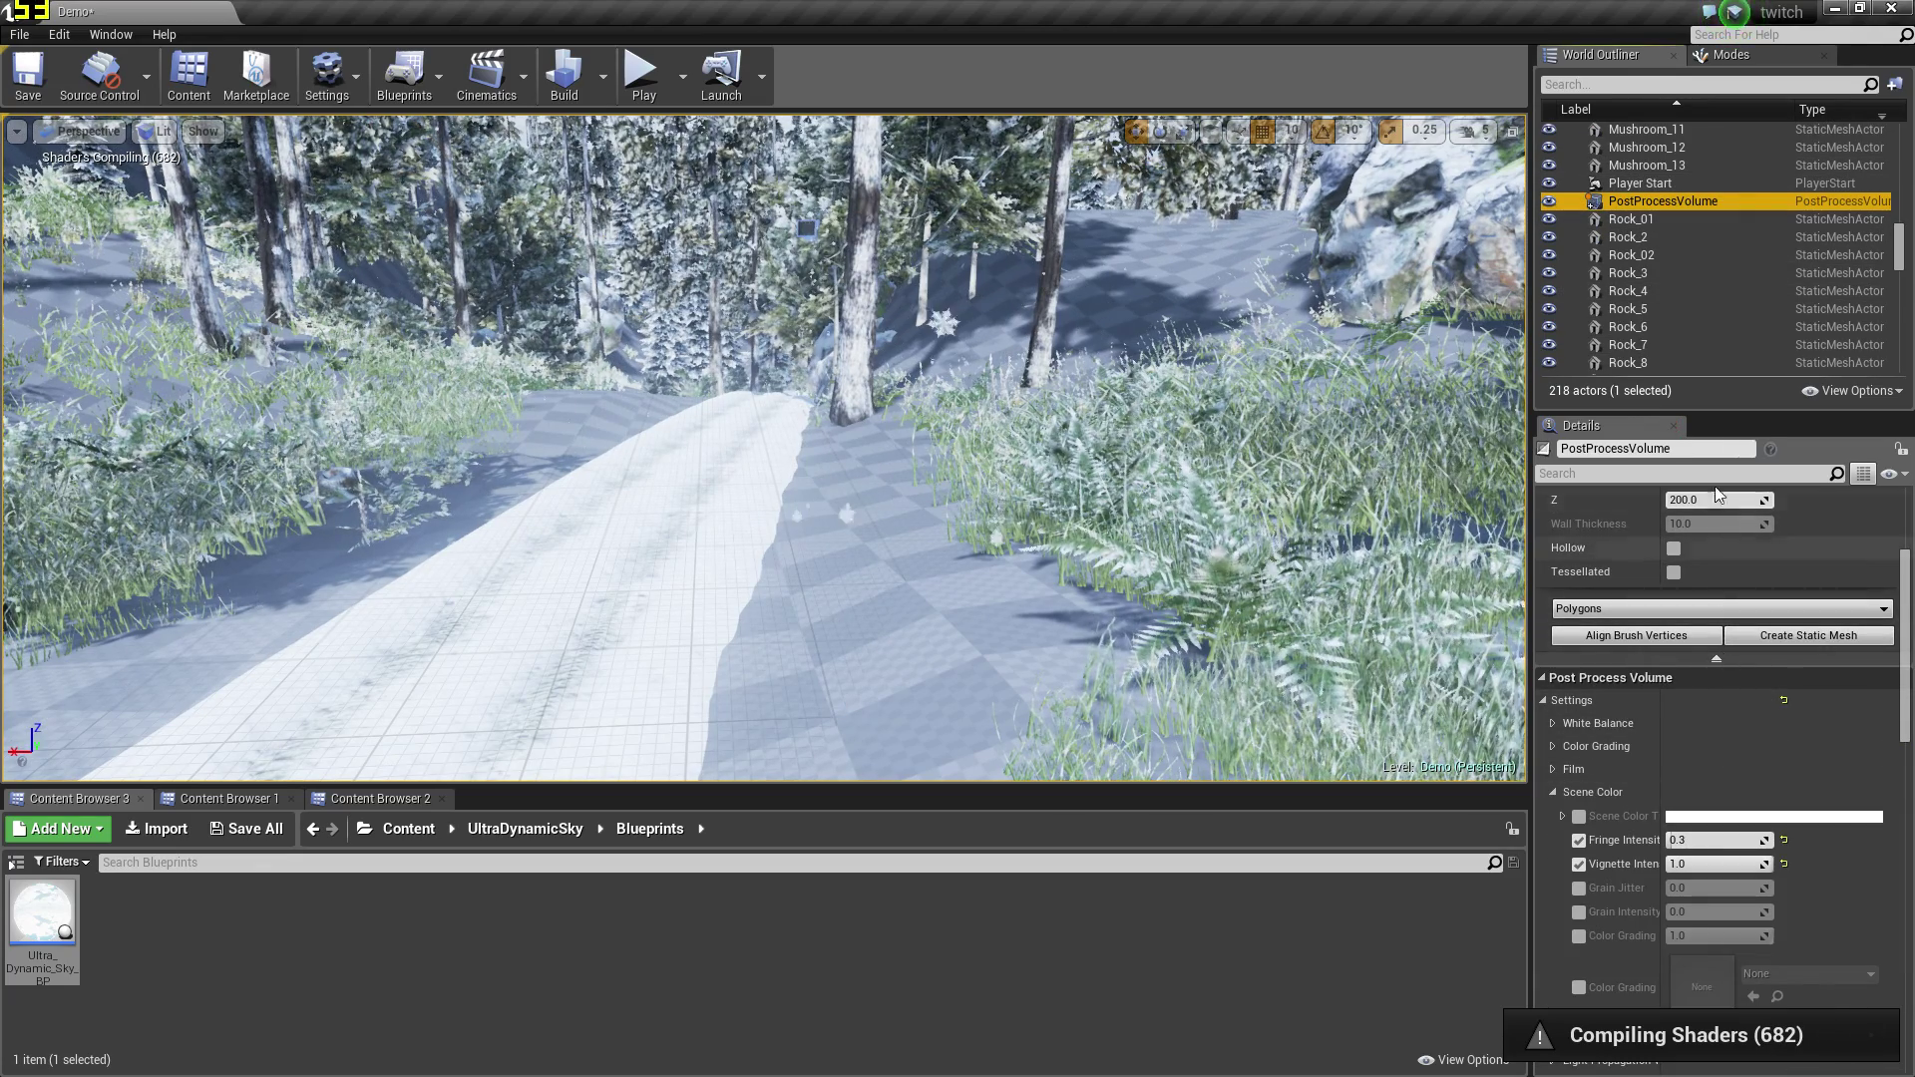
{"action": "scroll", "coordinate": [1785, 620], "scroll_direction": "up", "scroll_amount": 3}
{"action": "scroll", "coordinate": [1789, 626], "scroll_direction": "down", "scroll_amount": 6}
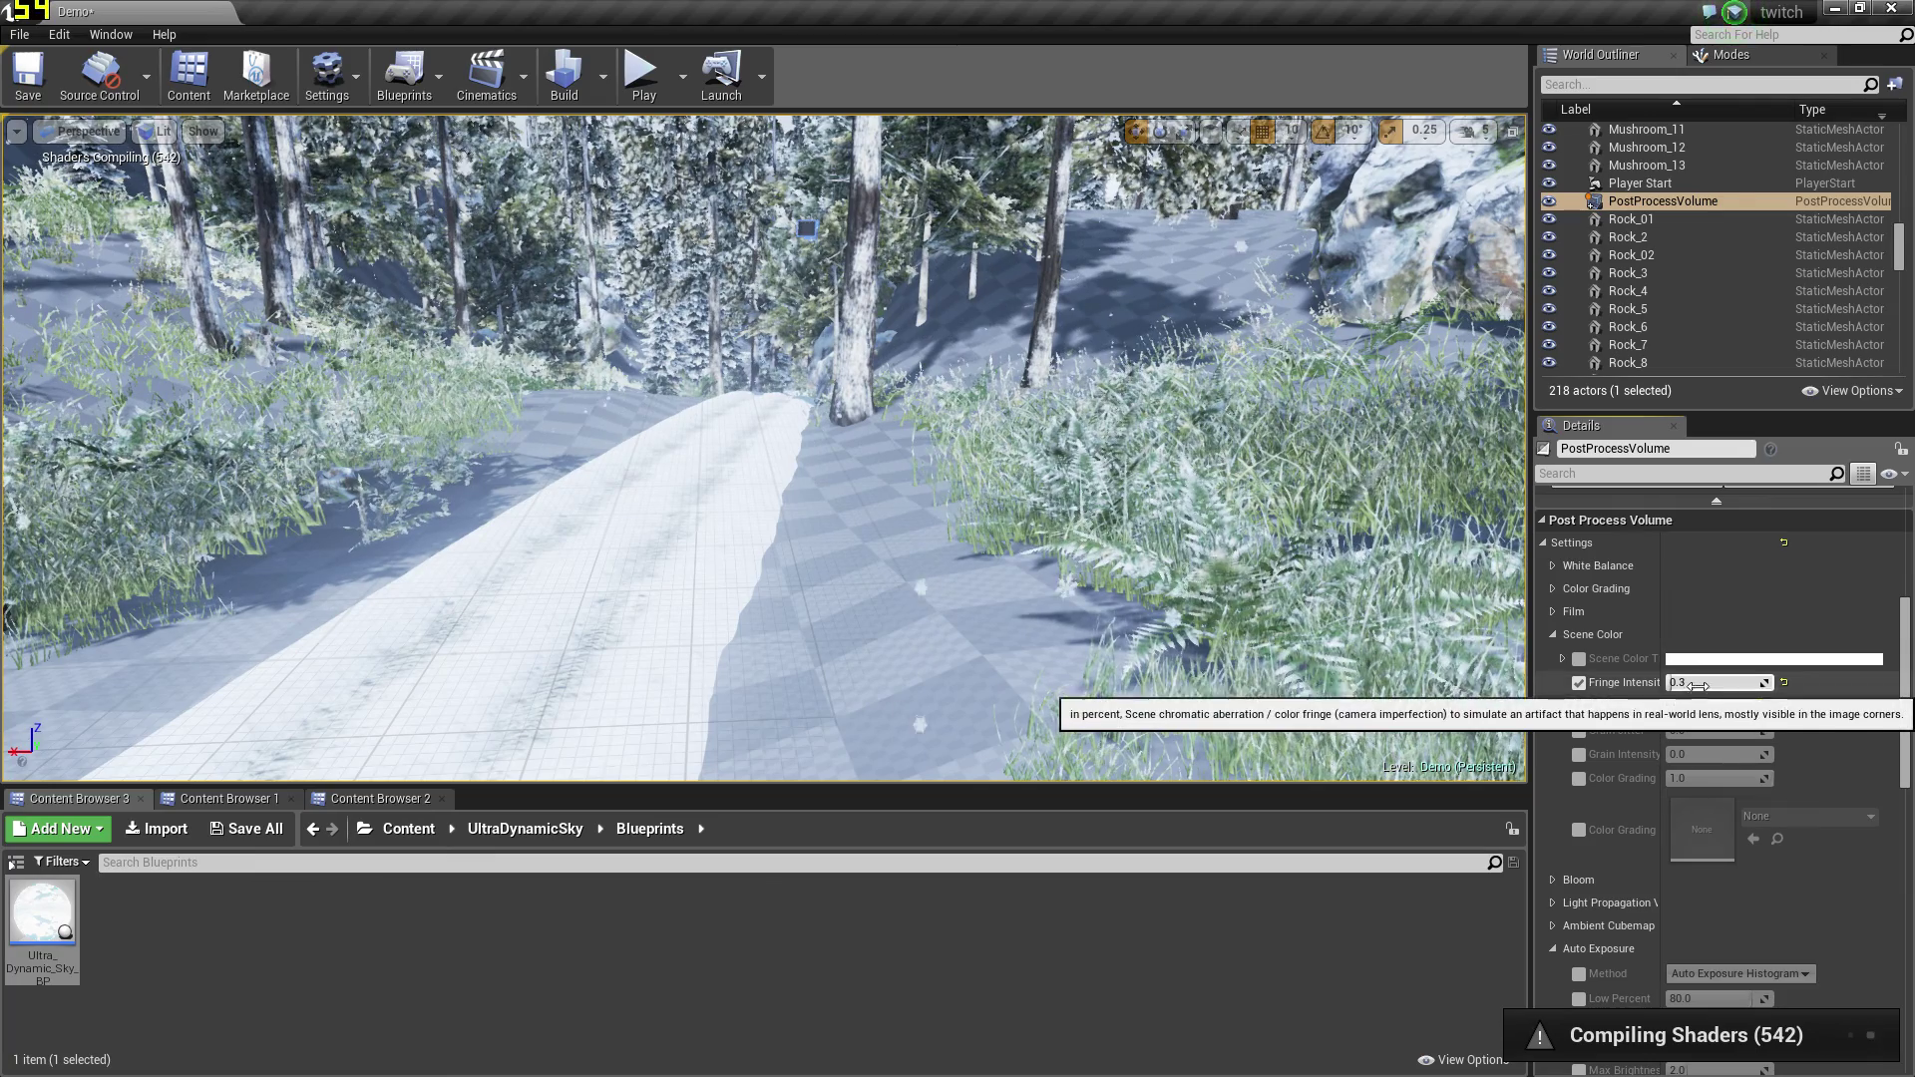
{"action": "scroll", "coordinate": [1797, 646], "scroll_direction": "down", "scroll_amount": 15}
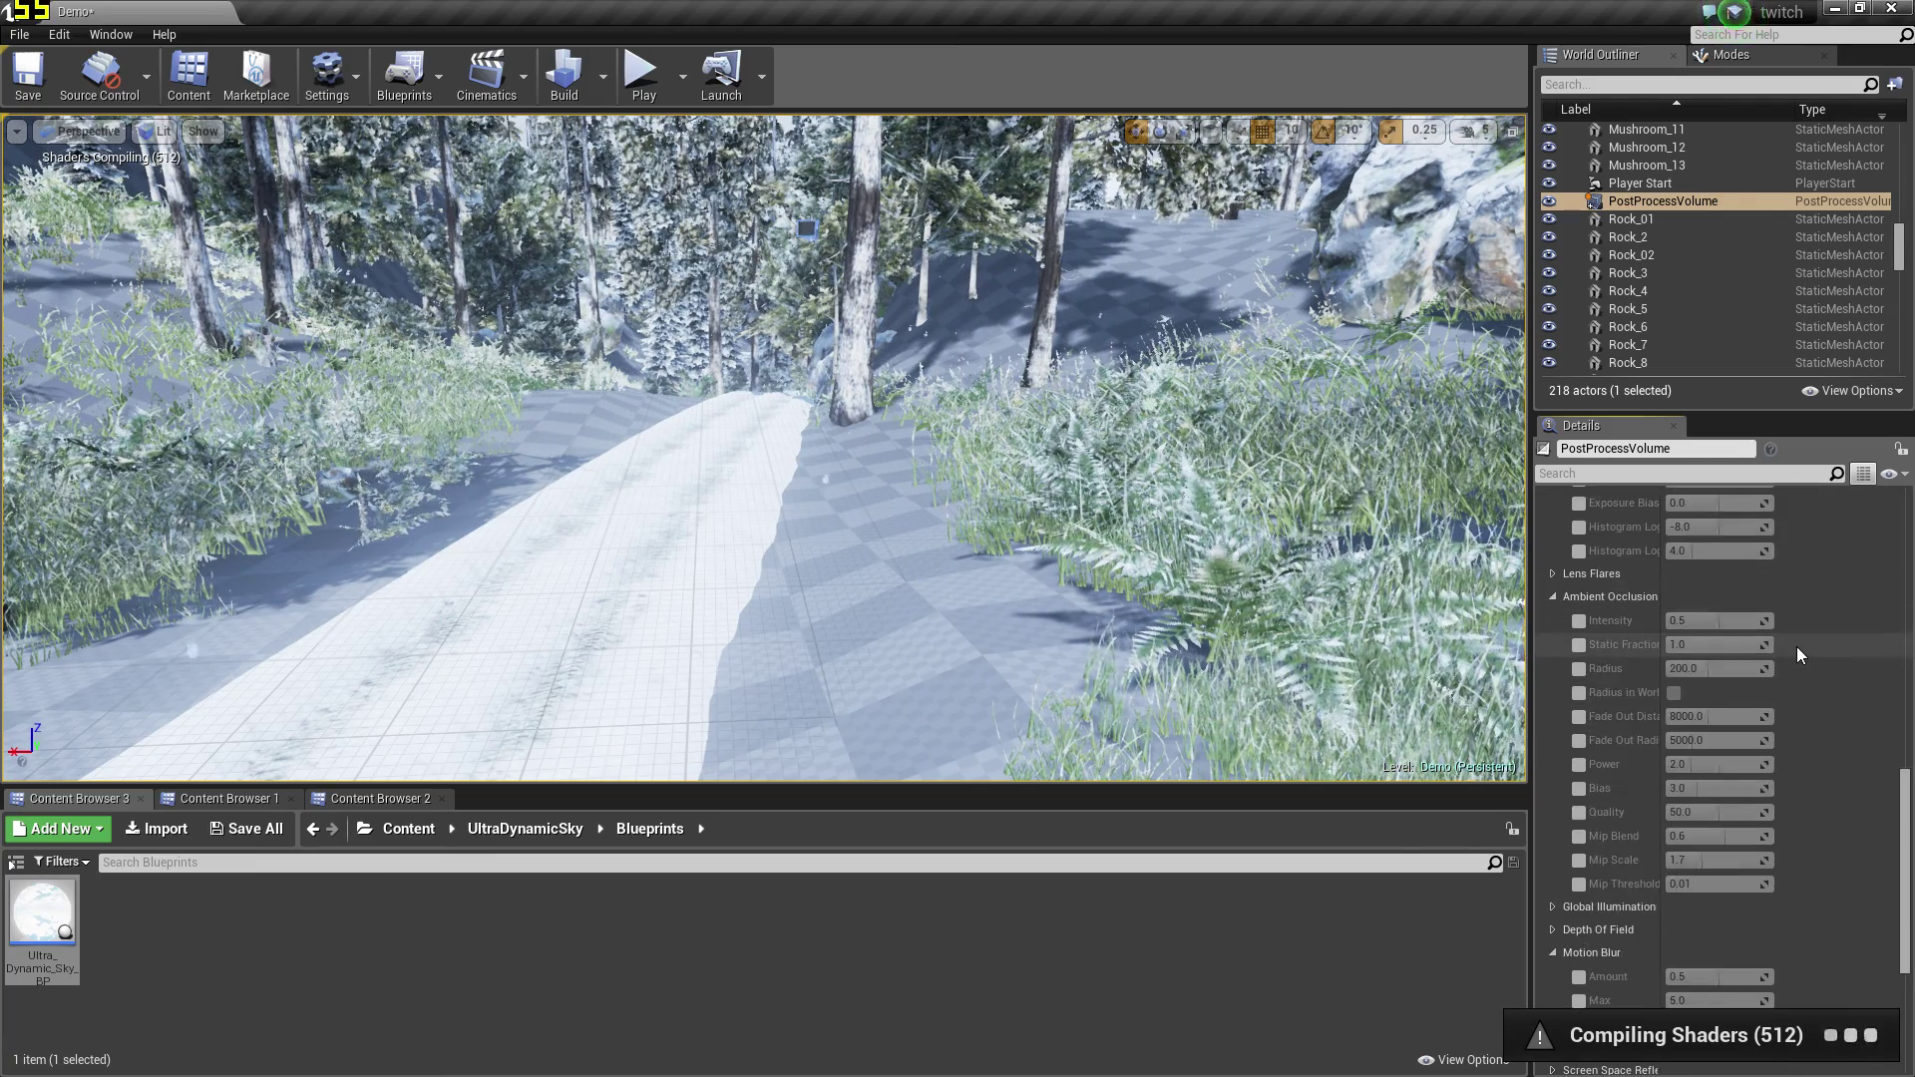
{"action": "scroll", "coordinate": [1801, 648], "scroll_direction": "up", "scroll_amount": 7}
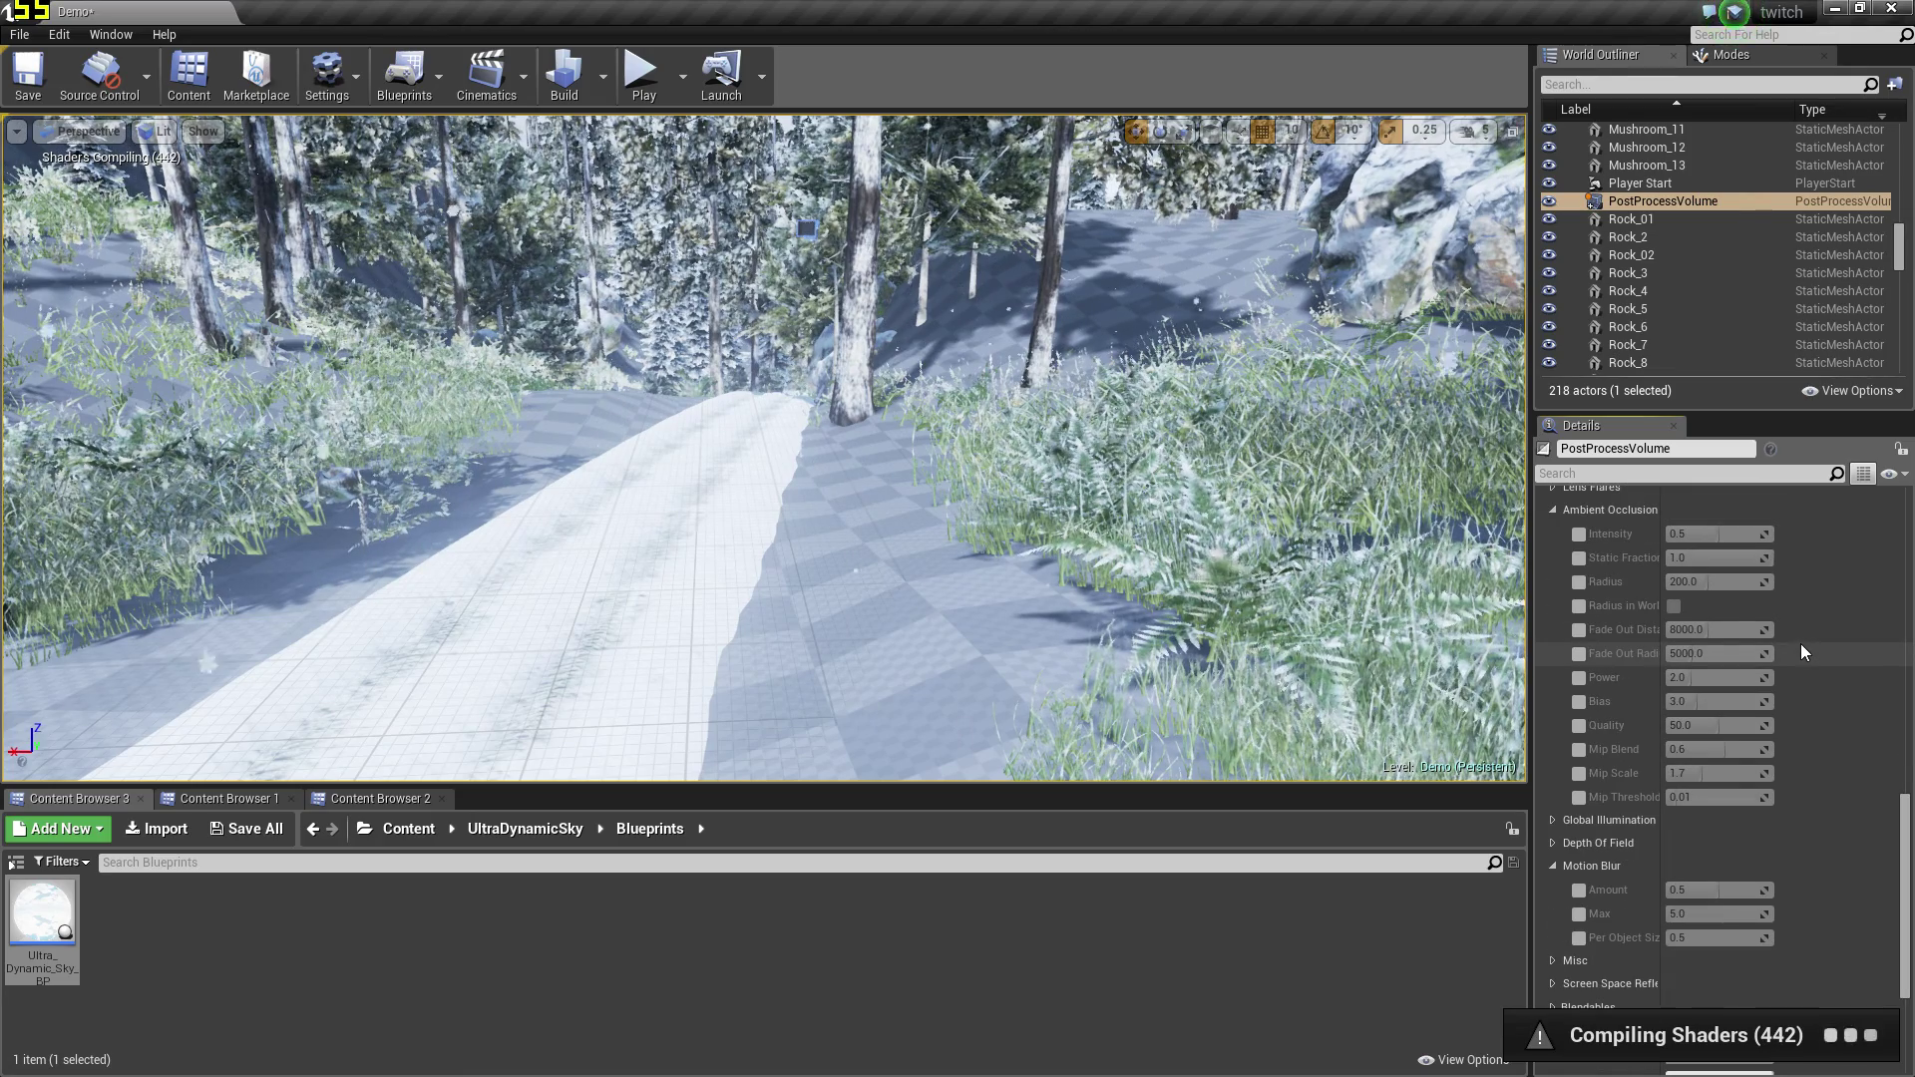
{"action": "scroll", "coordinate": [1803, 650], "scroll_direction": "up", "scroll_amount": 9}
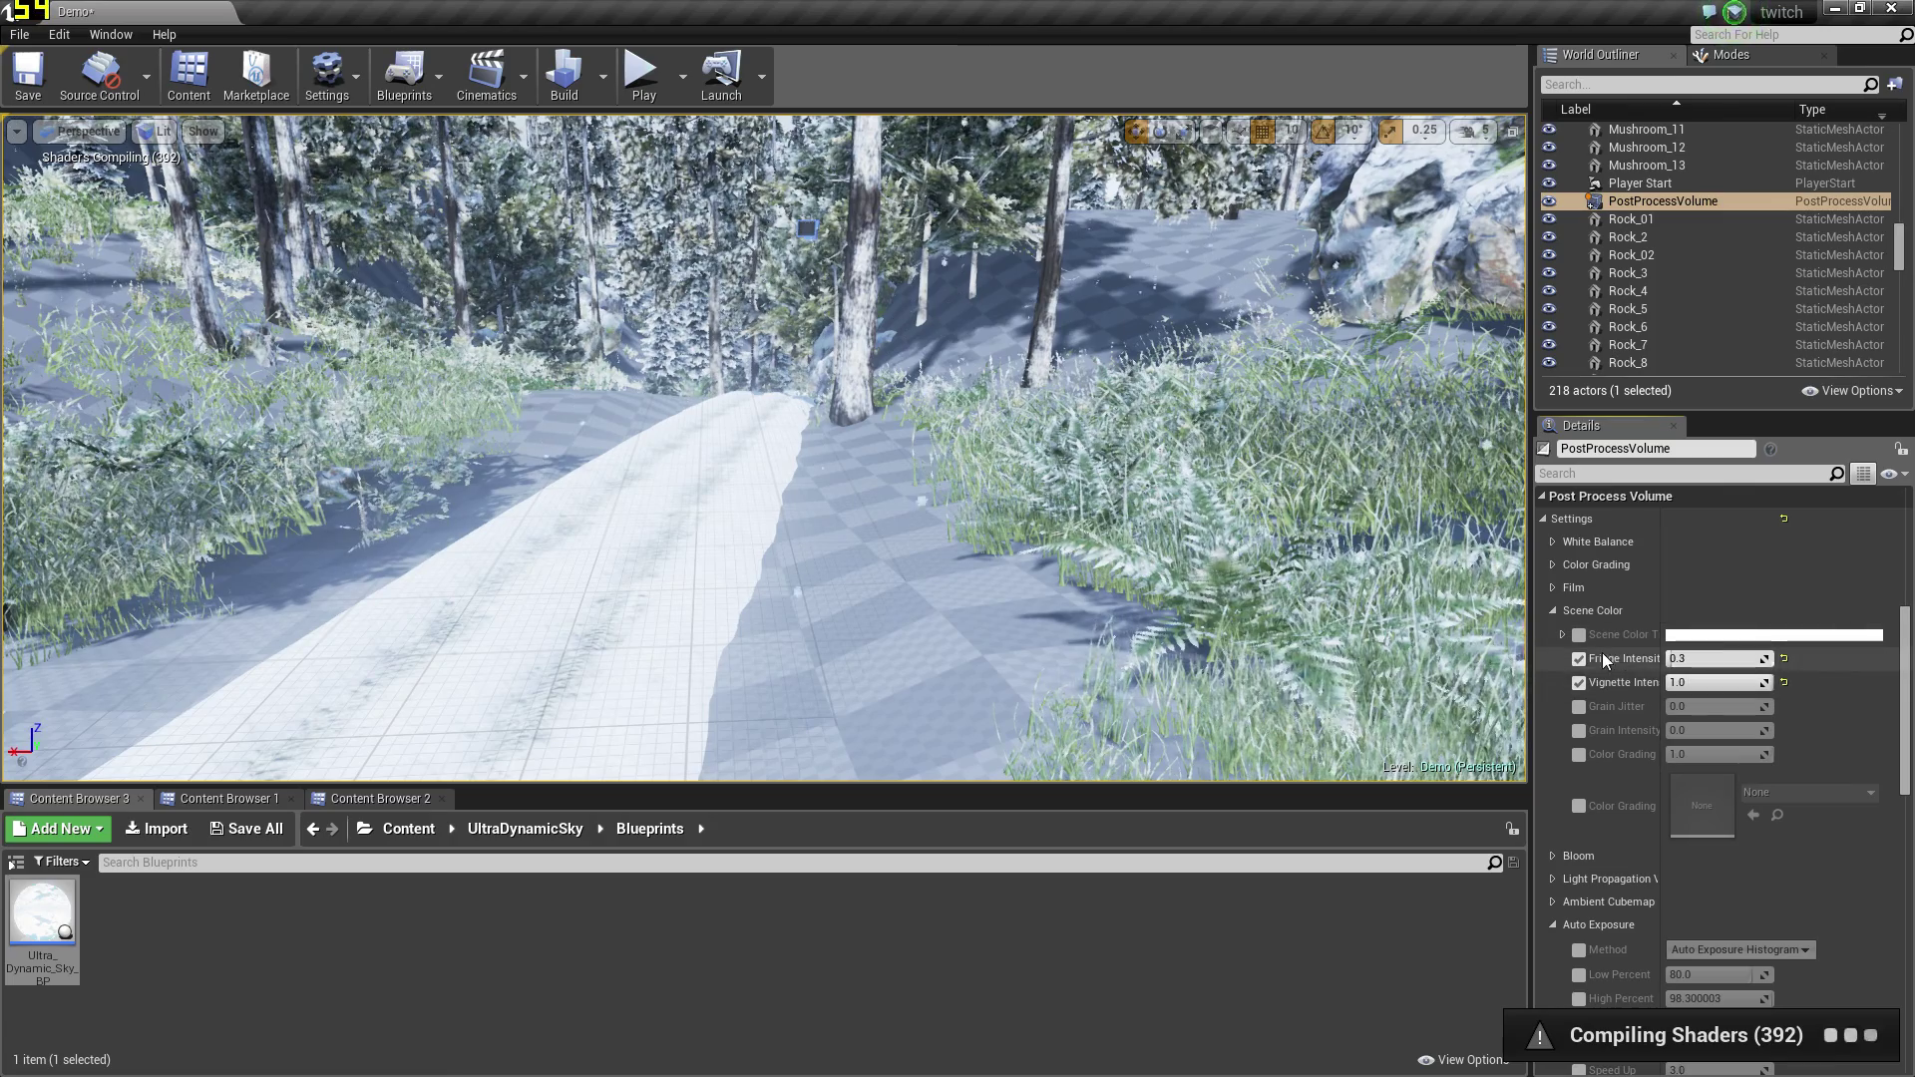
{"action": "left_click", "coordinate": [1581, 636]}
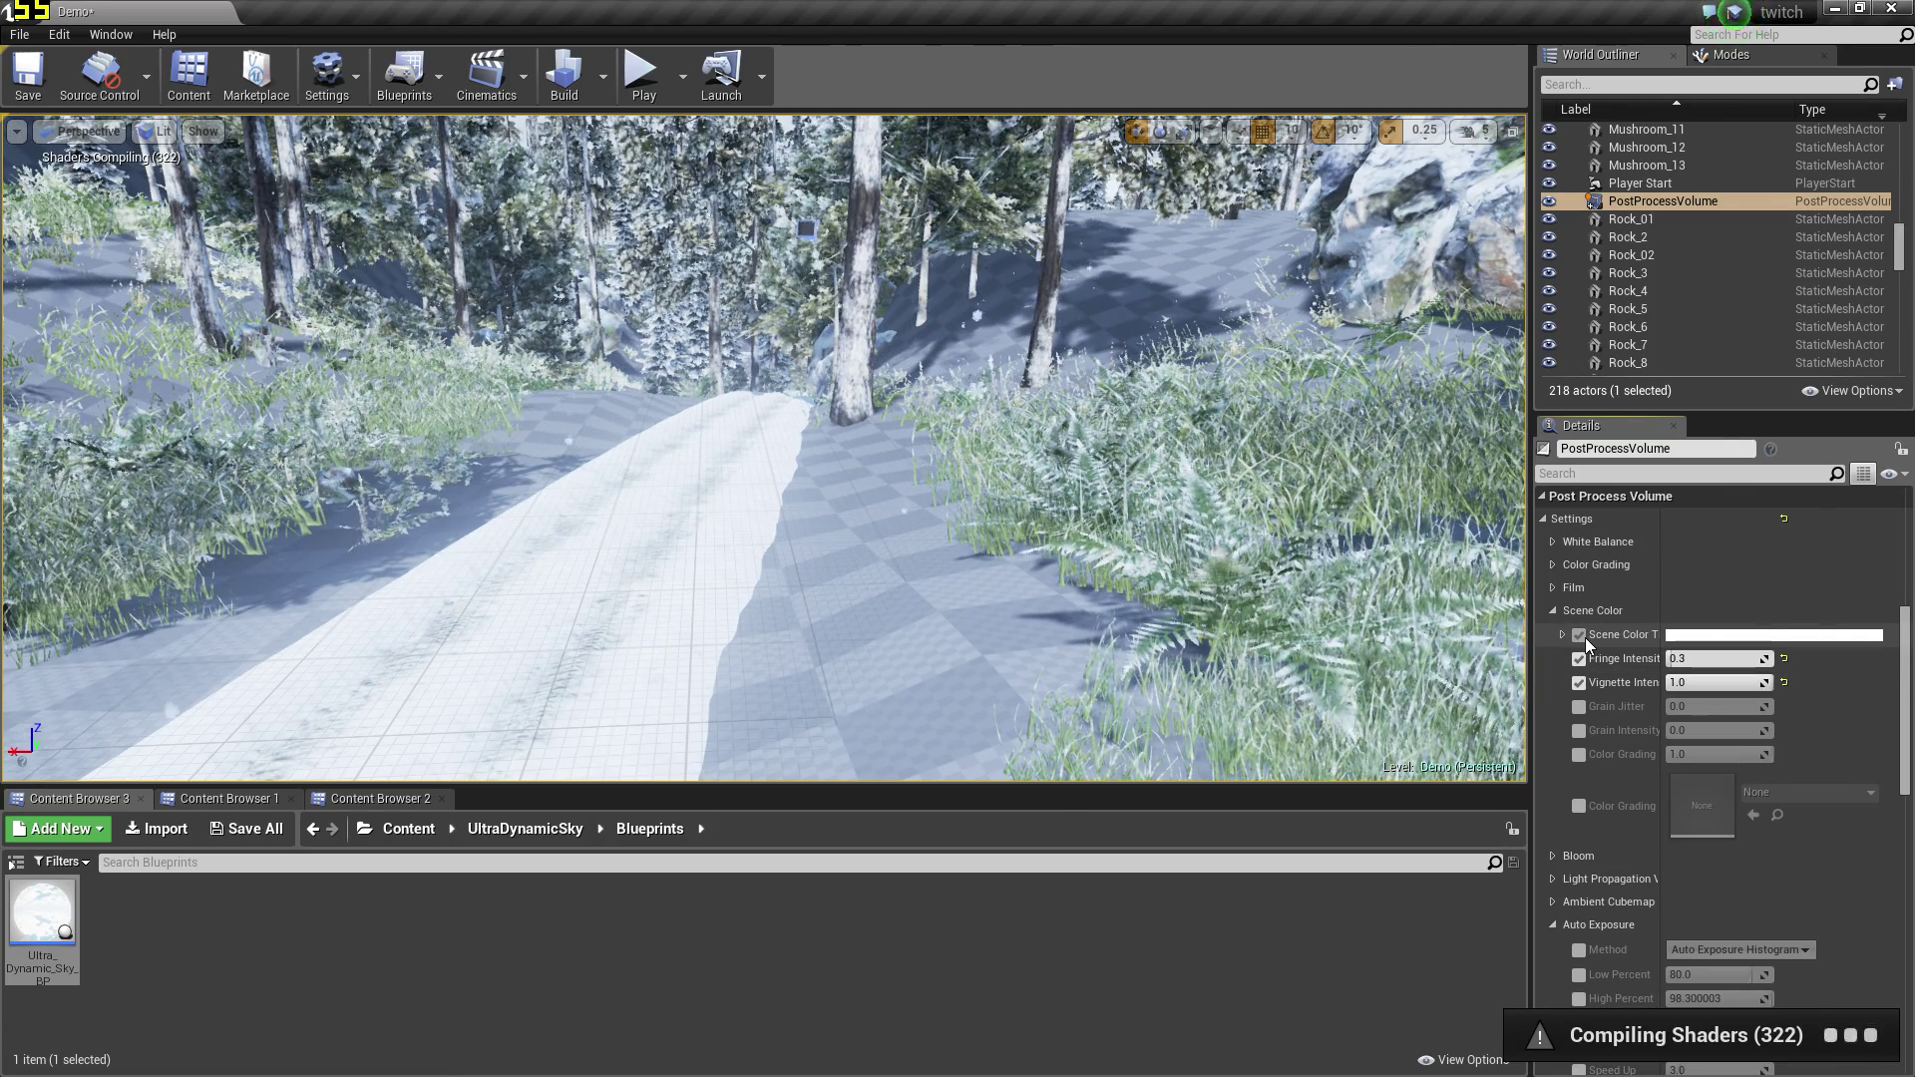
{"action": "left_click_drag", "start_coordinate": [1681, 658], "coordinate": [1735, 658]}
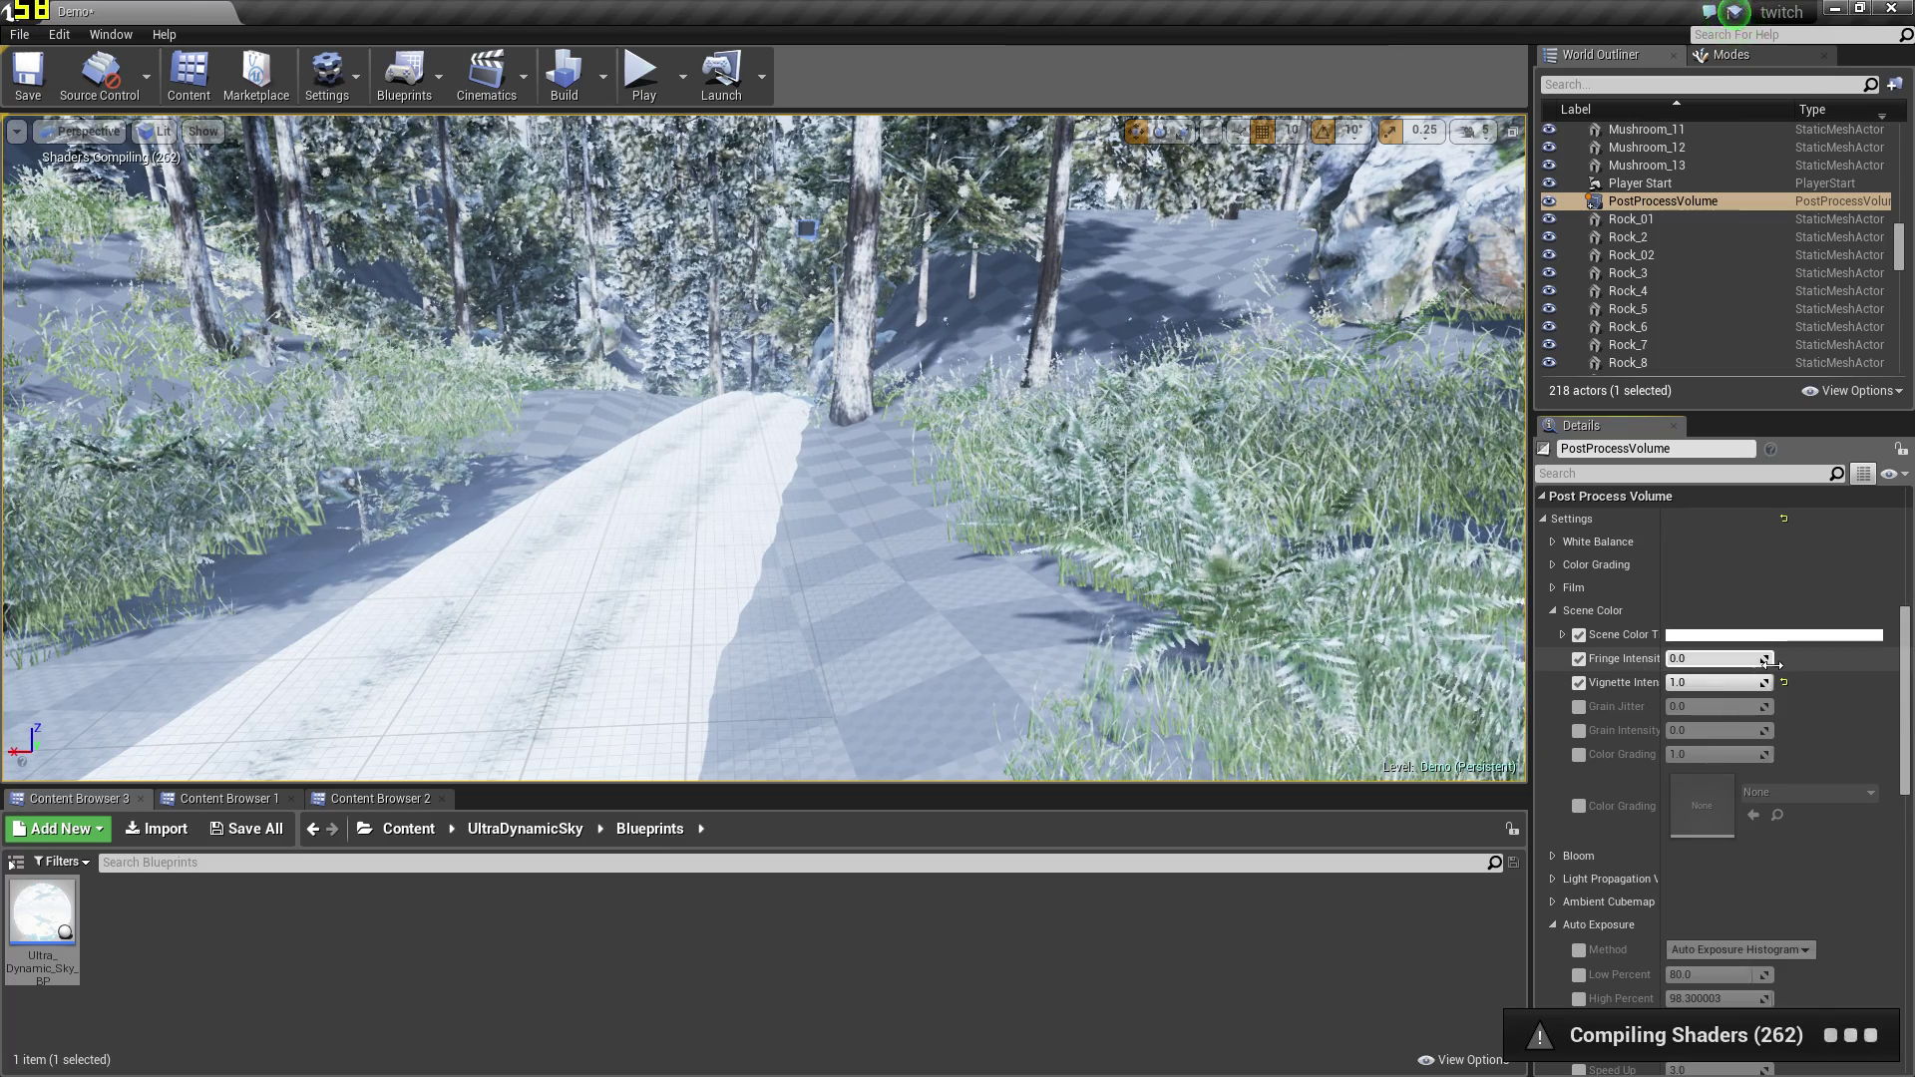
On Ultra_Dynamic_Sky_BP, set Cloud Speed to 0.407798 and Cloud Density to 3.277523, and enable Use Cloud Shadows with a scale of 250000.0
{"action": "scroll", "coordinate": [1694, 301], "scroll_direction": "up", "scroll_amount": 15}
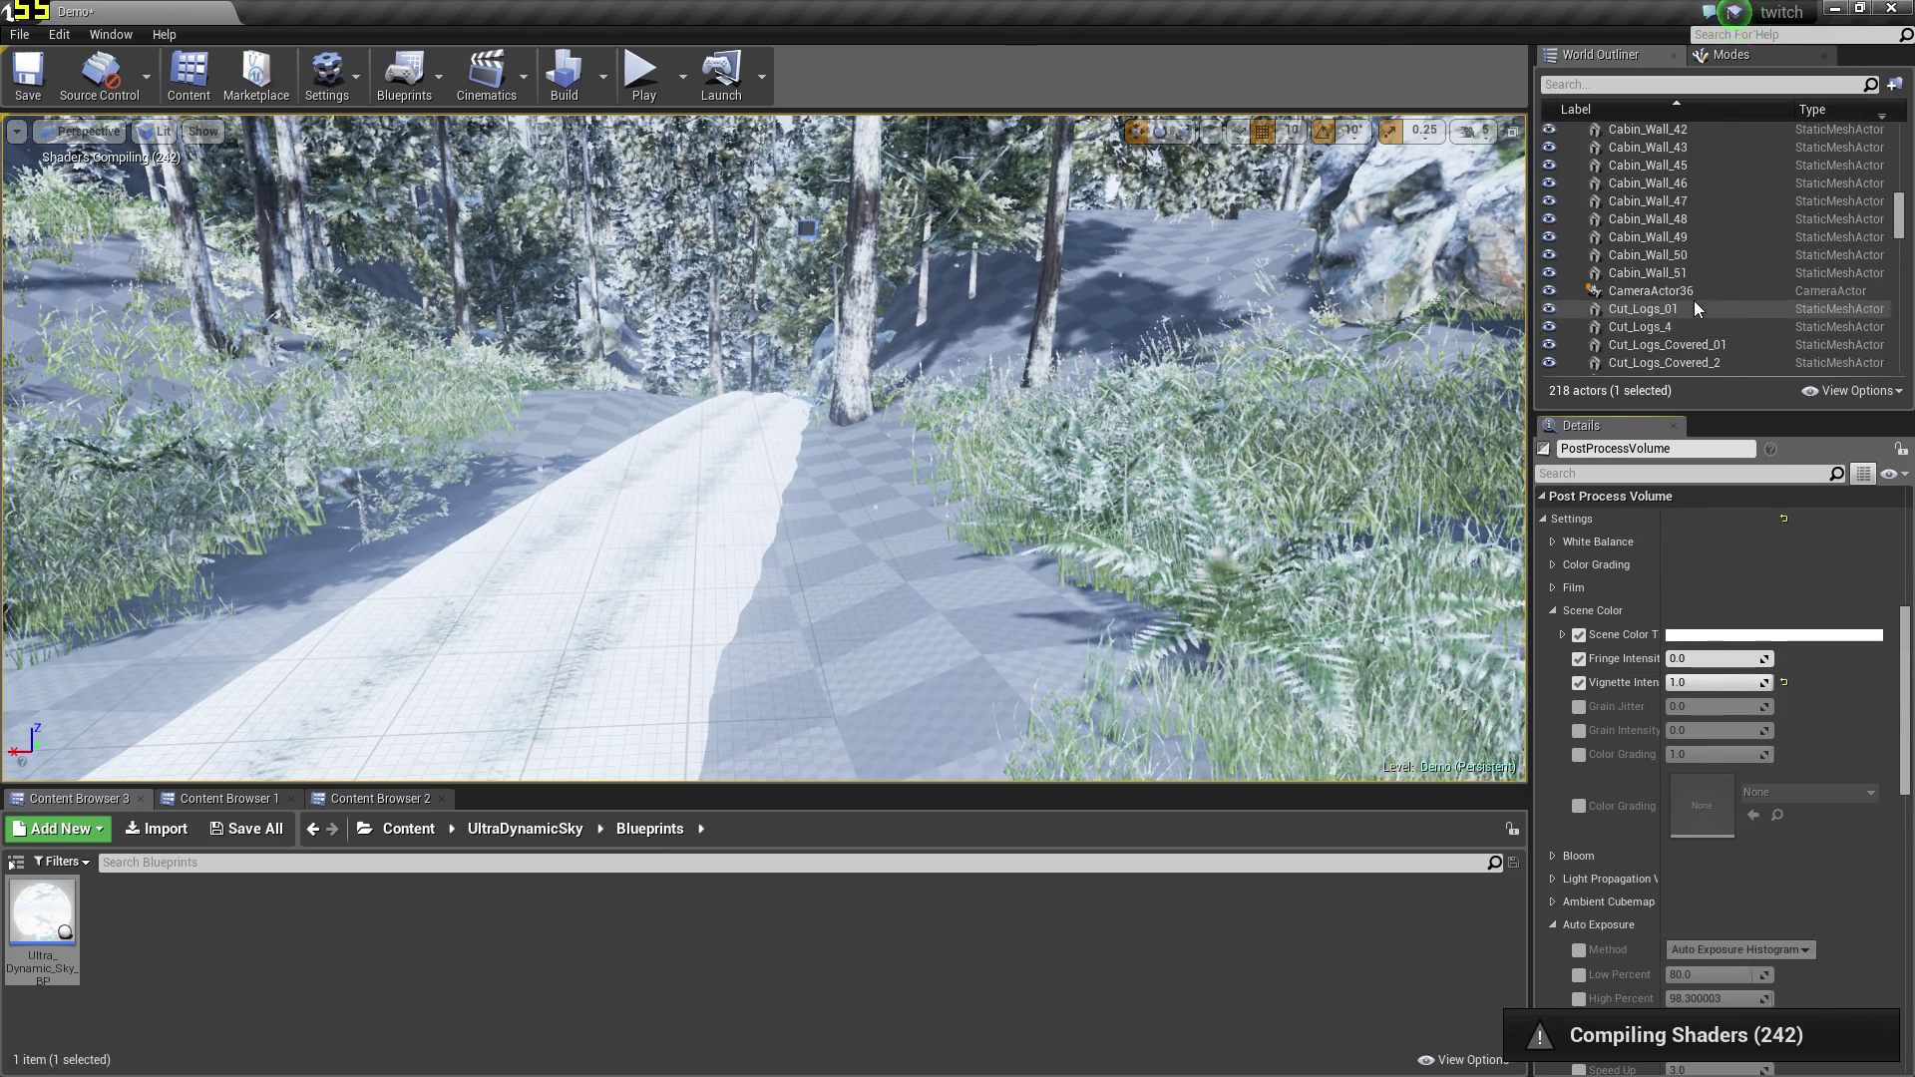
{"action": "right_click_drag", "start_coordinate": [1097, 448], "coordinate": [1097, 199]}
{"action": "left_click", "coordinate": [485, 414]}
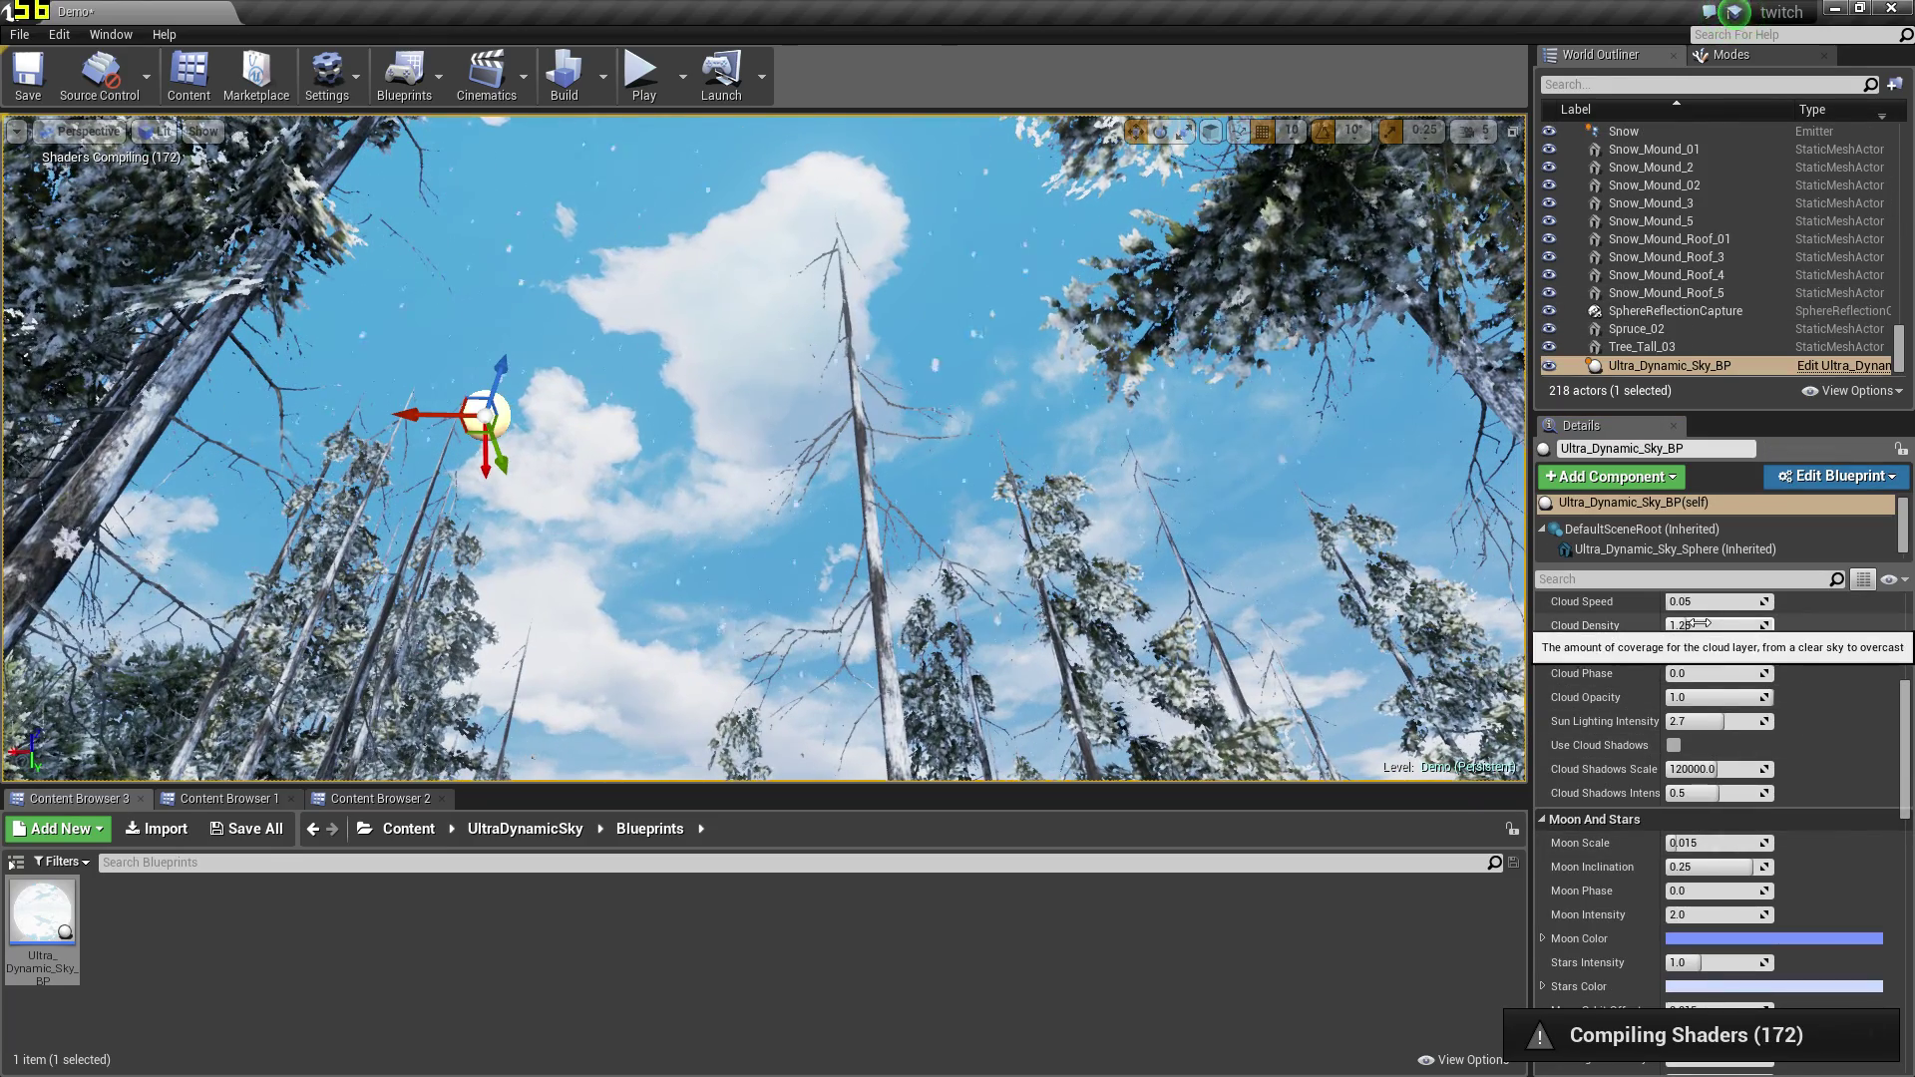
{"action": "left_click_drag", "start_coordinate": [1692, 625], "coordinate": [1725, 602]}
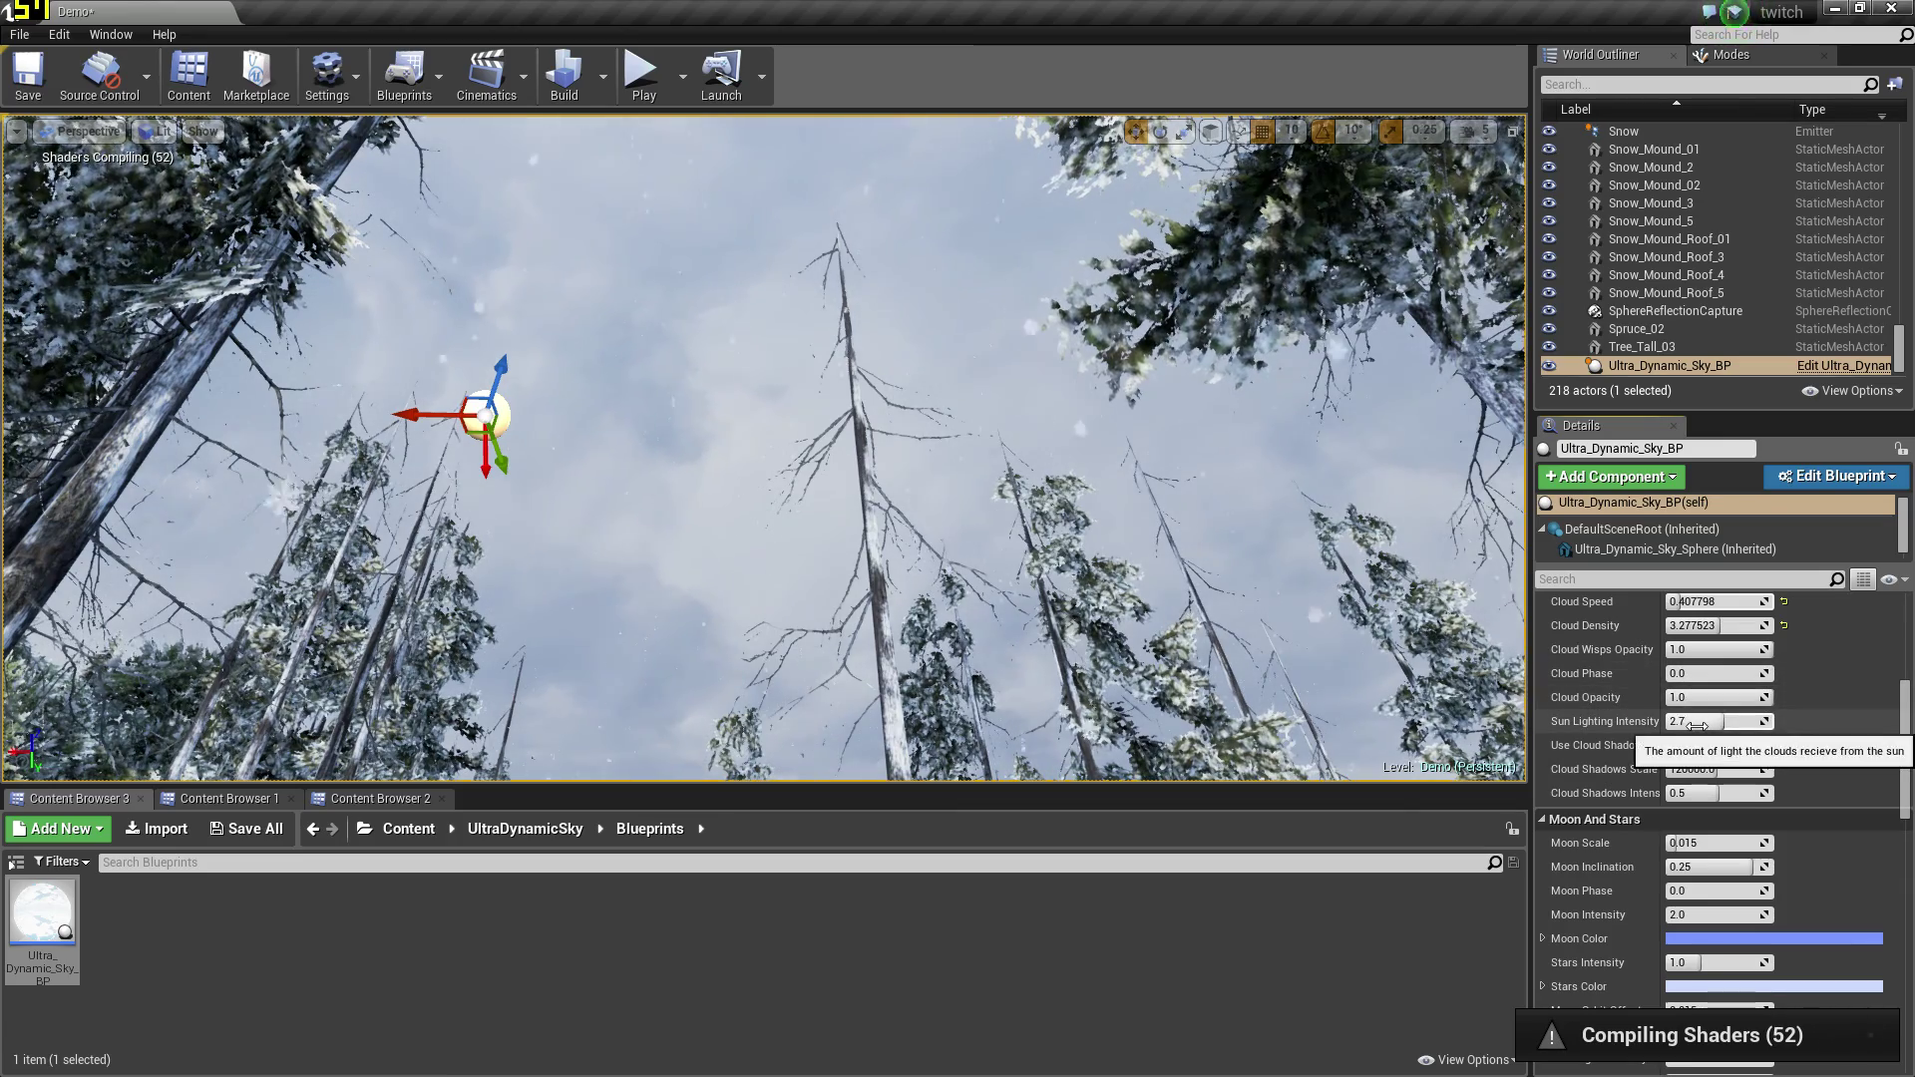
{"action": "left_click", "coordinate": [1674, 746]}
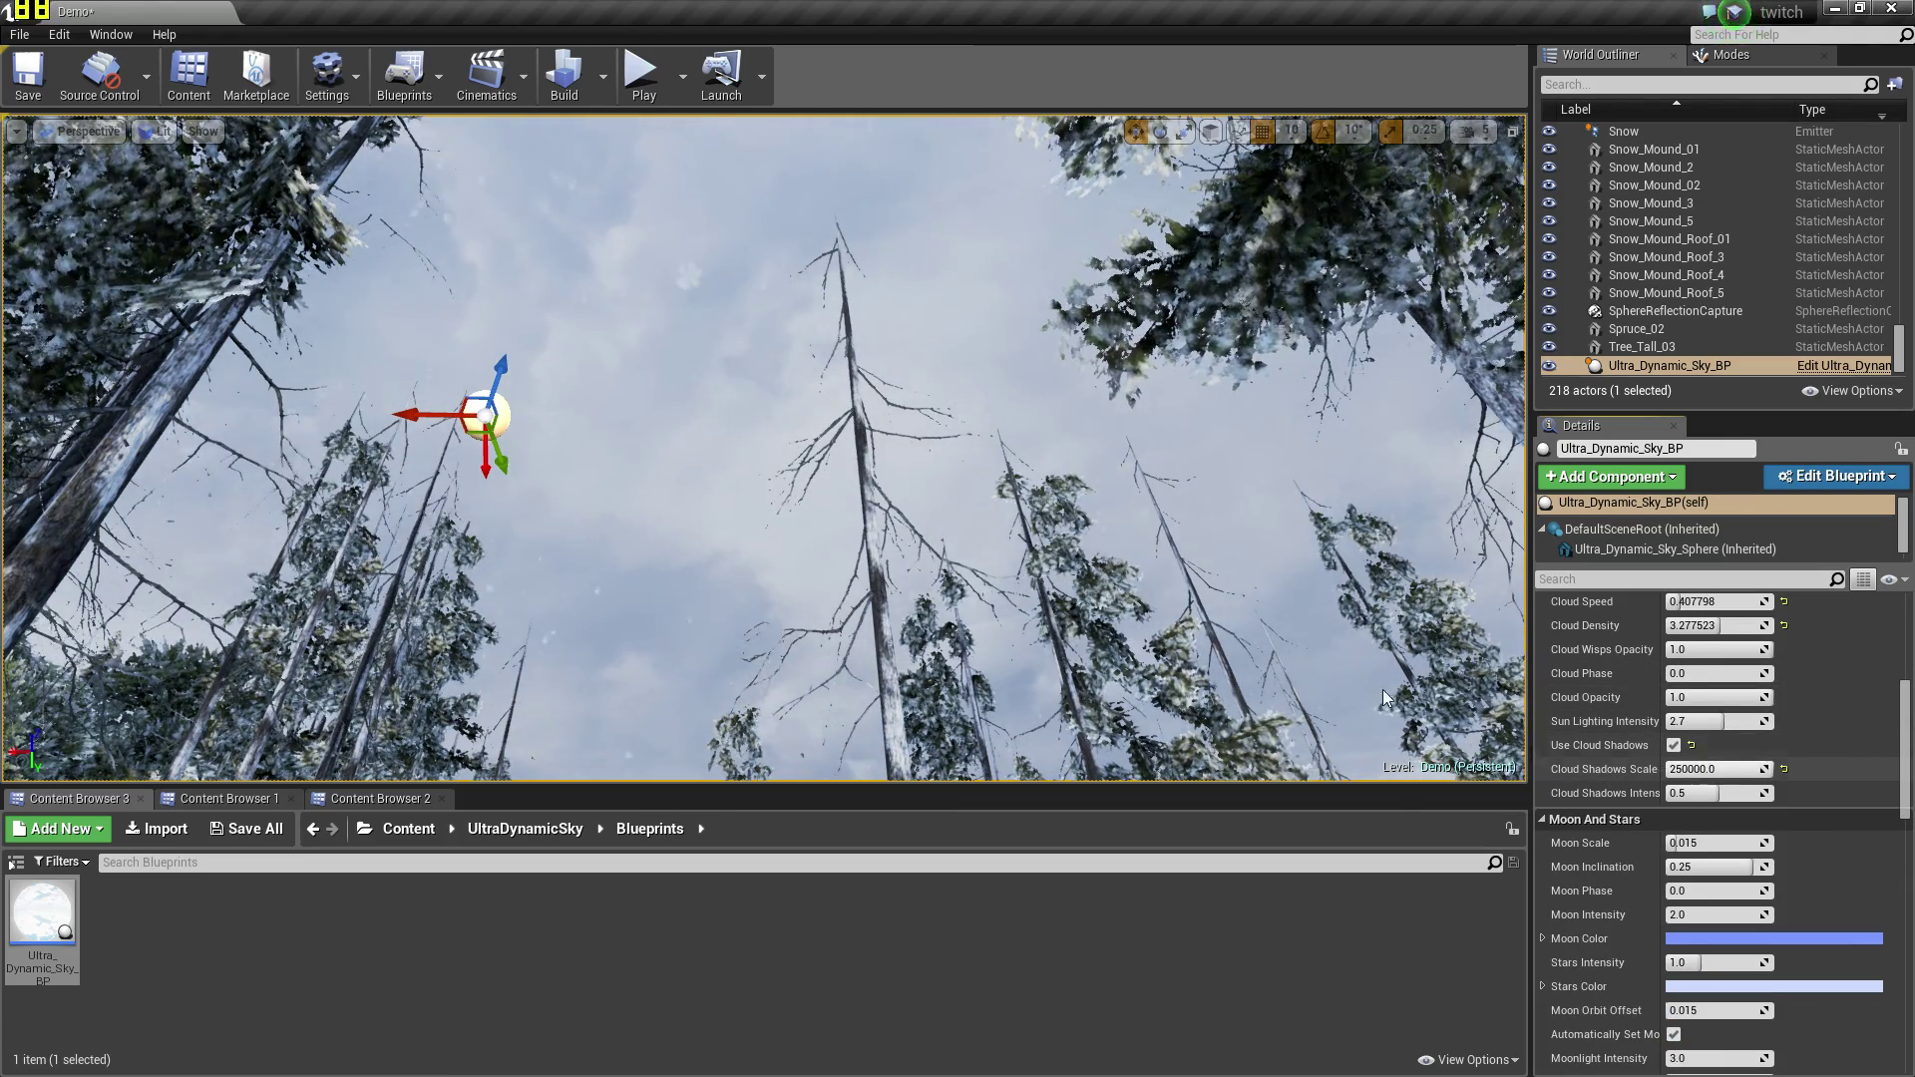
Inspect the snowy track, rocks and trees from several angles under the overcast sky and cloud shadows
{"action": "right_click_drag", "start_coordinate": [1382, 698], "coordinate": [1382, 912]}
{"action": "right_click_drag", "start_coordinate": [764, 449], "coordinate": [1436, 449]}
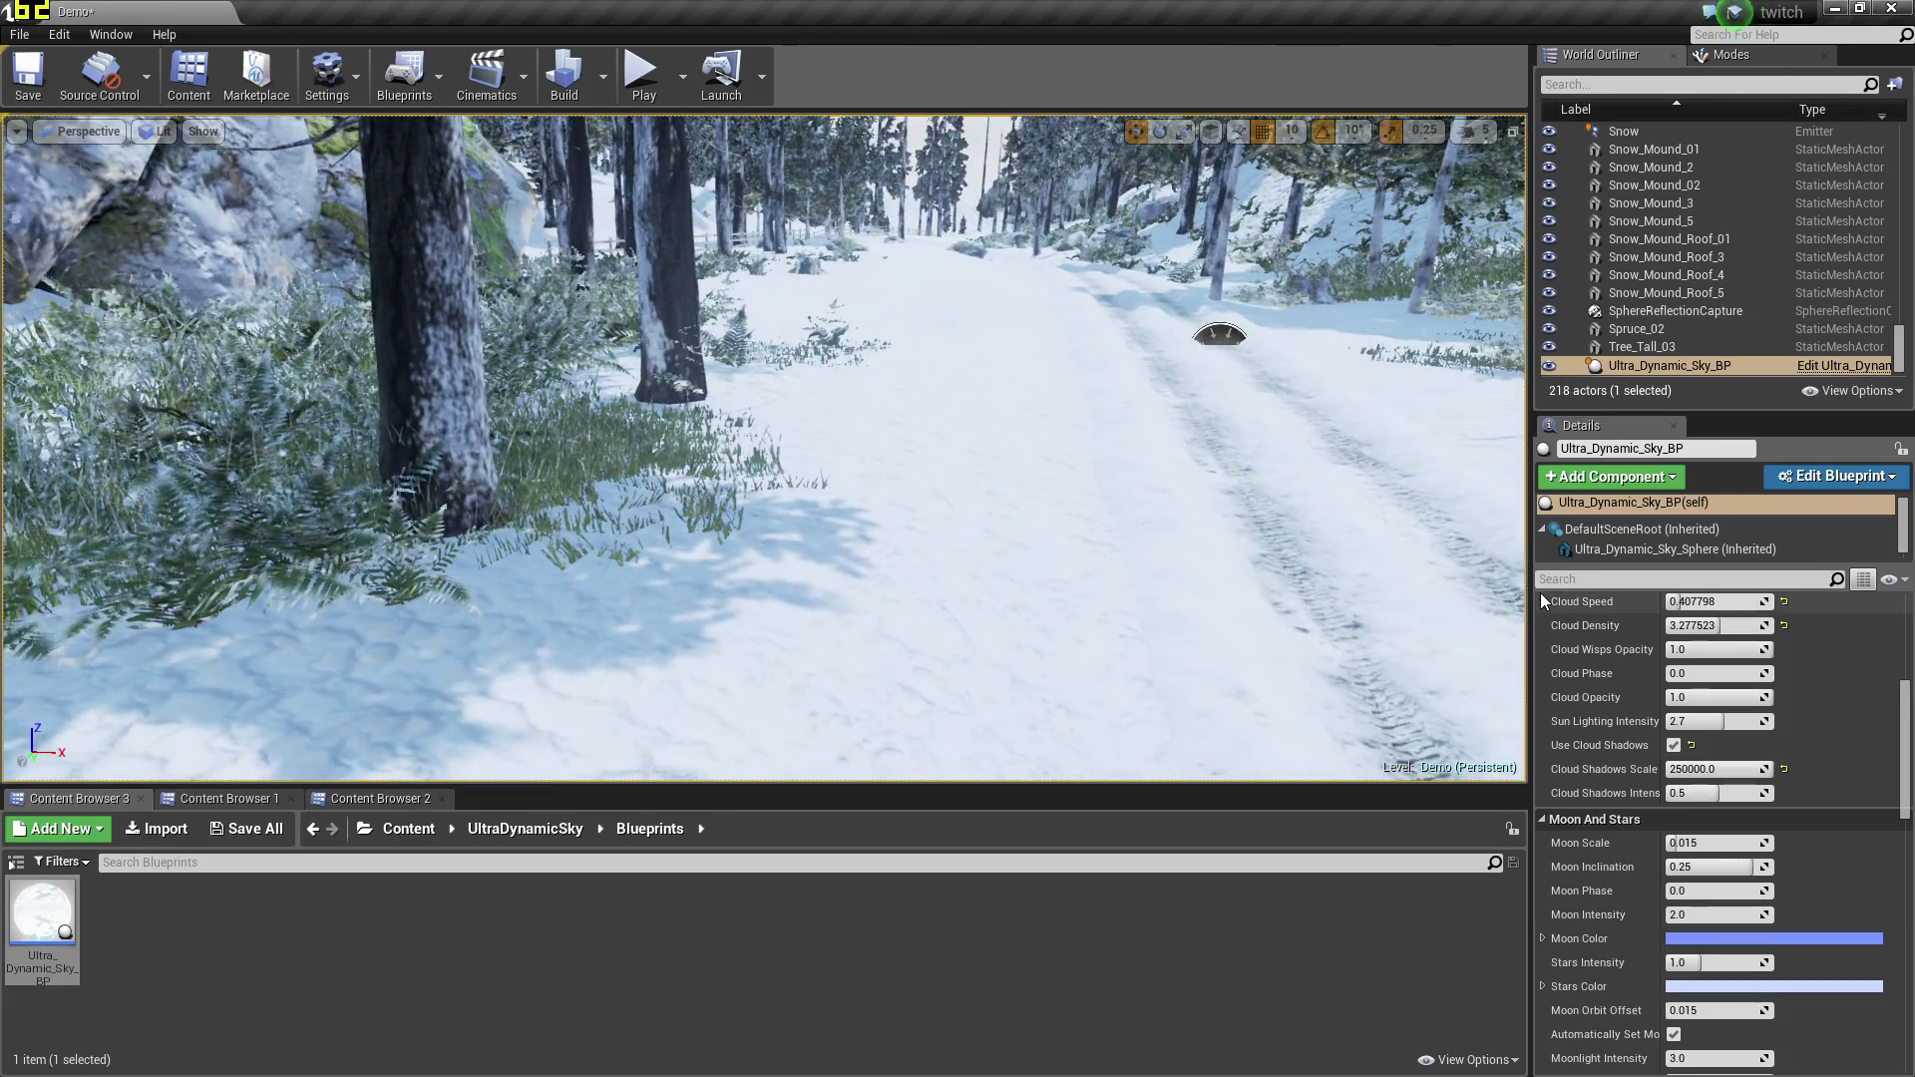
{"action": "right_click_drag", "start_coordinate": [1436, 591], "coordinate": [1596, 489]}
{"action": "mouse_move", "coordinate": [764, 449]}
{"action": "right_mouse_down"}
{"action": "mouse_move", "coordinate": [1097, 289]}
{"action": "mouse_move", "coordinate": [1037, 170]}
{"action": "mouse_move", "coordinate": [898, 330]}
{"action": "mouse_move", "coordinate": [738, 439]}
{"action": "right_mouse_up"}
{"action": "right_click_drag", "start_coordinate": [1216, 487], "coordinate": [788, 499]}
{"action": "key", "text": "w"}
{"action": "right_click_drag", "start_coordinate": [927, 478], "coordinate": [966, 422]}
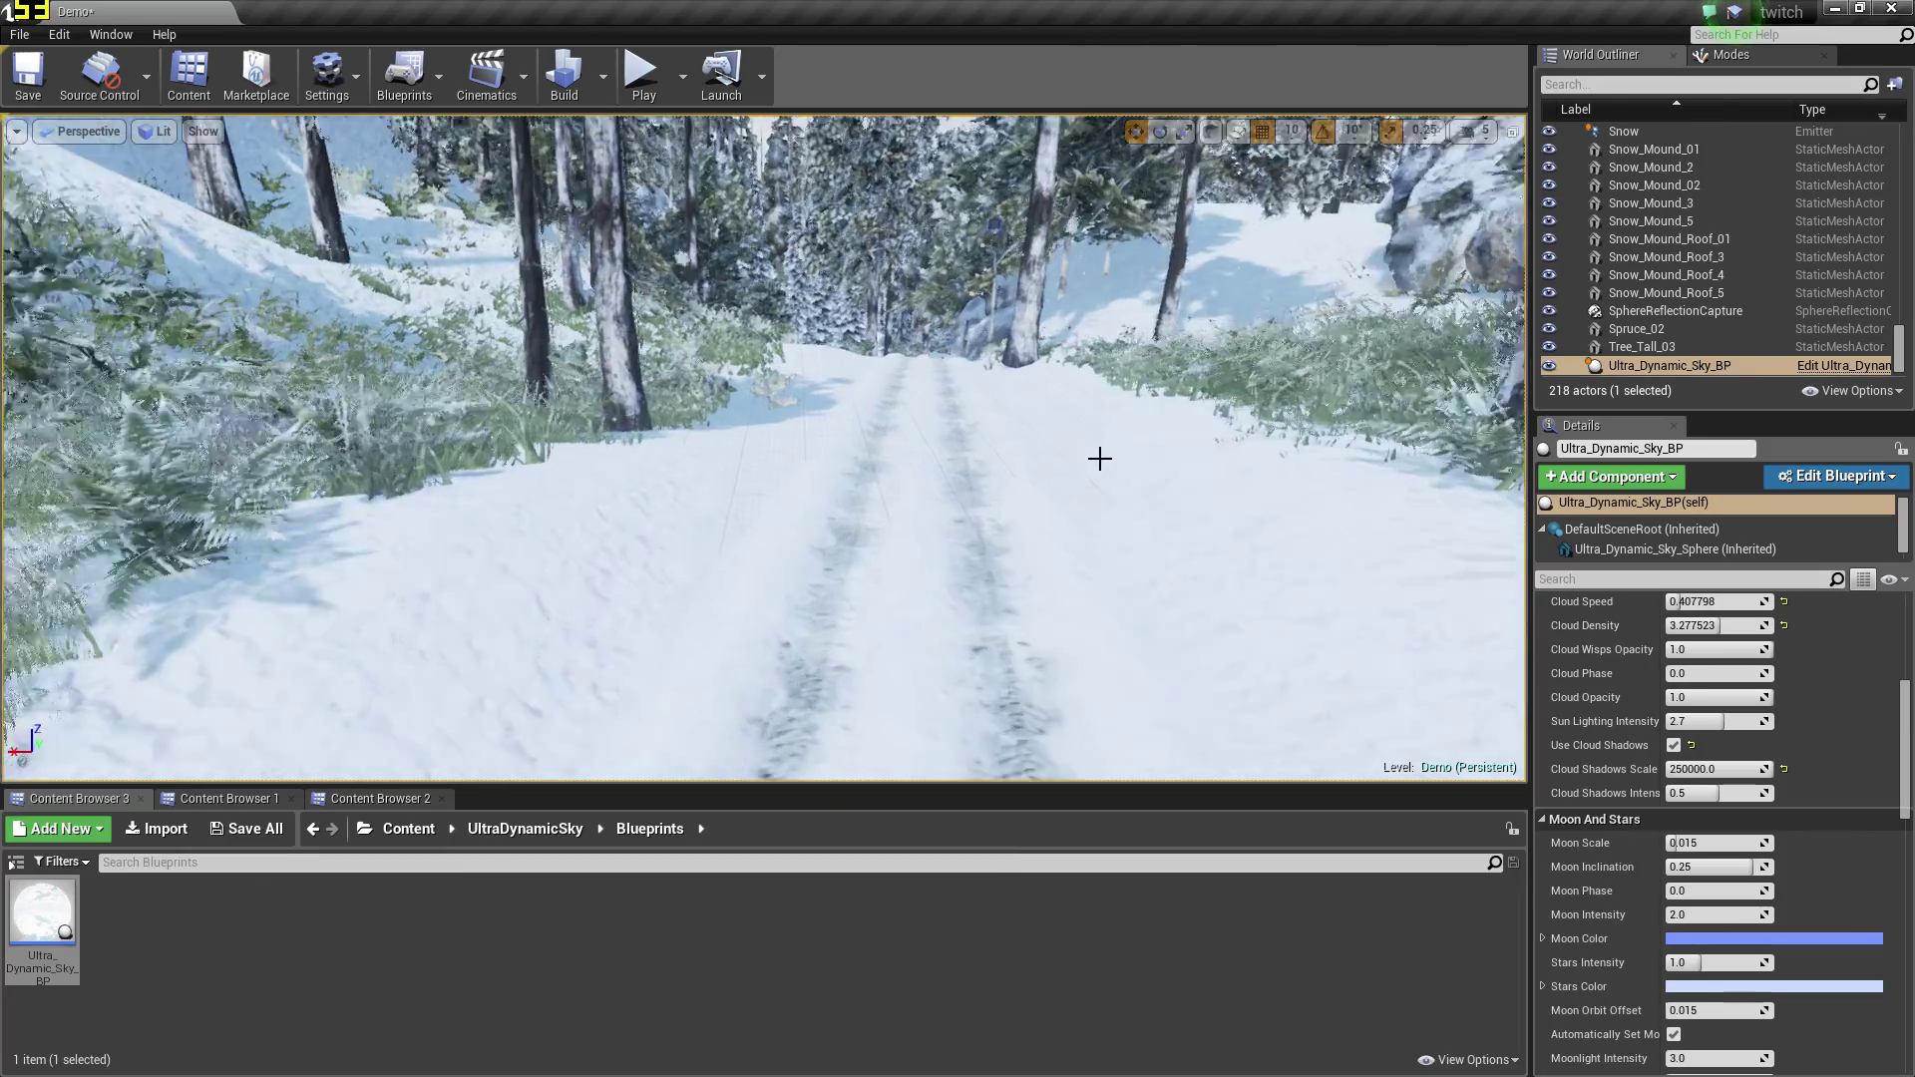
{"action": "right_click_drag", "start_coordinate": [1099, 458], "coordinate": [1378, 333]}
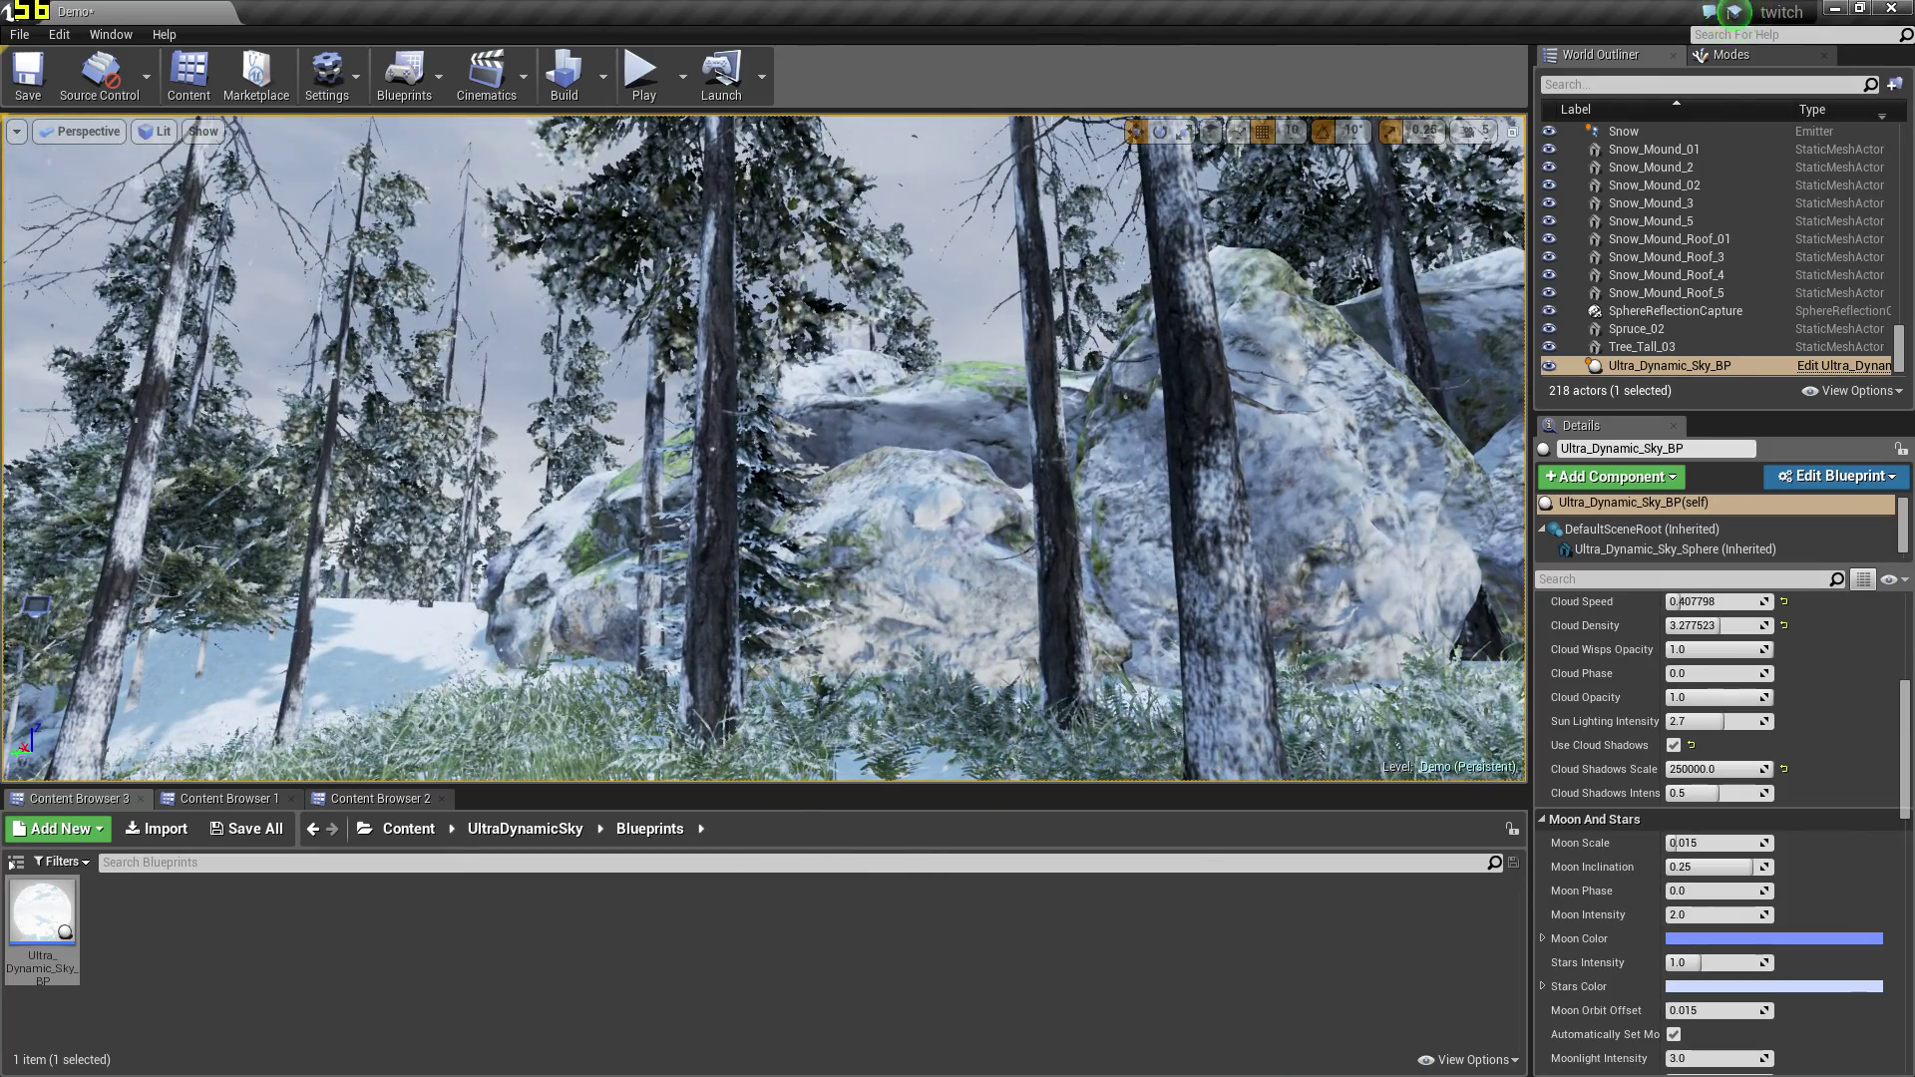
{"action": "right_click_drag", "start_coordinate": [764, 447], "coordinate": [1117, 529]}
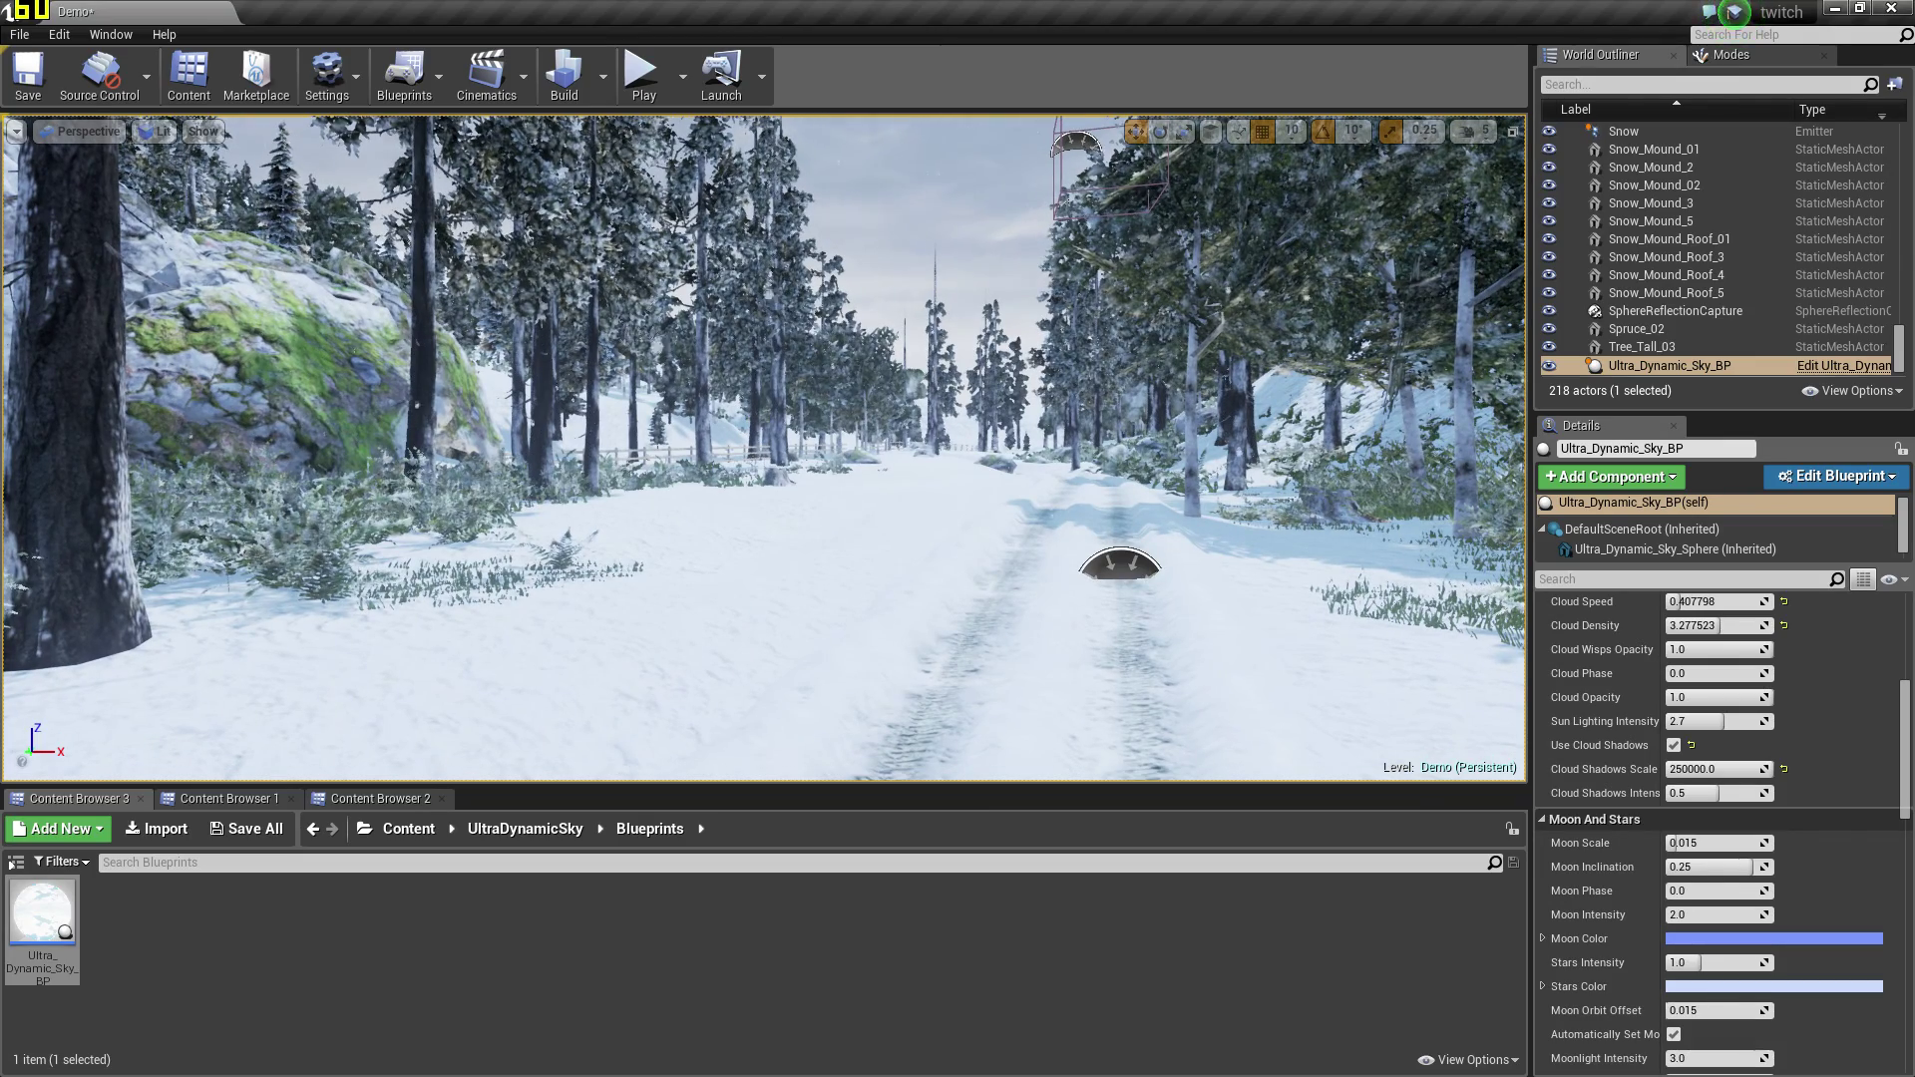
{"action": "right_click_drag", "start_coordinate": [670, 429], "coordinate": [670, 429]}
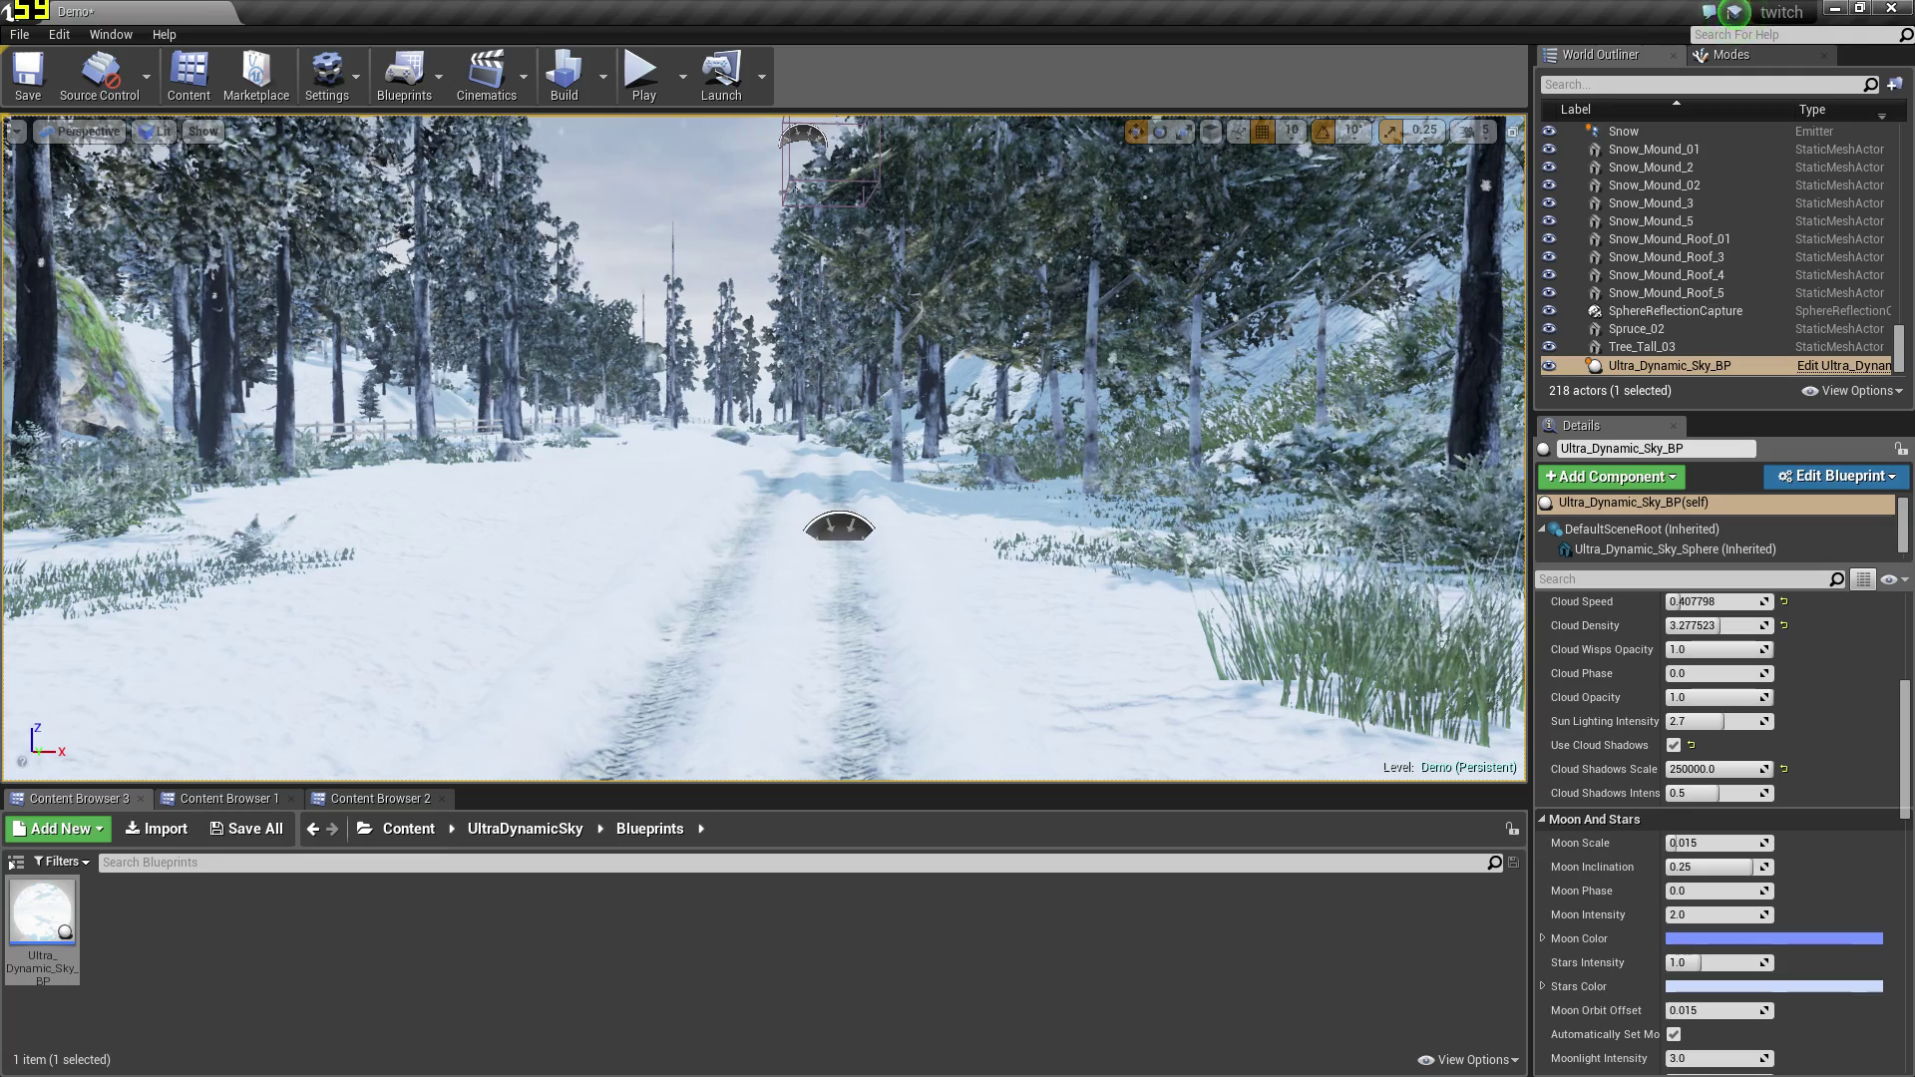
{"action": "right_click_drag", "start_coordinate": [670, 429], "coordinate": [670, 429]}
{"action": "right_click_drag", "start_coordinate": [504, 520], "coordinate": [555, 508]}
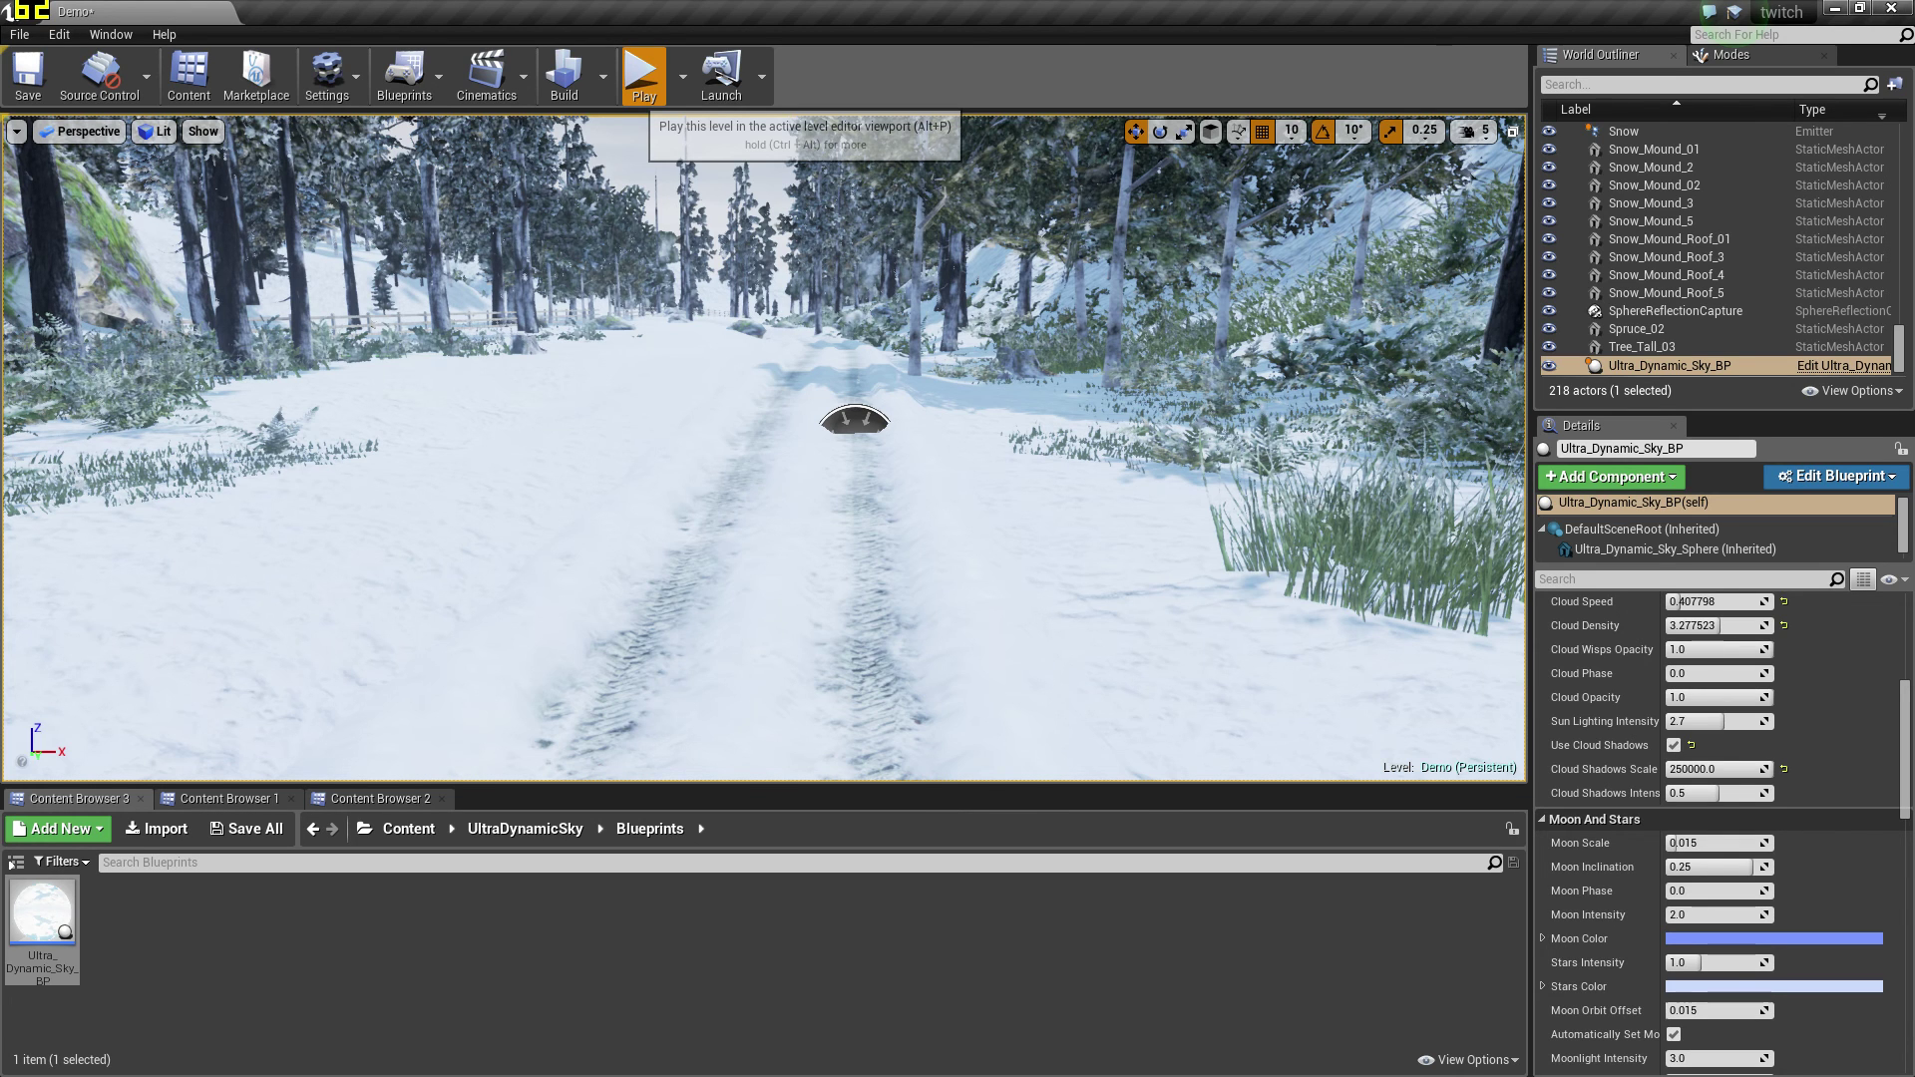
Play the level in the editor and run the character along the snowy track towards the log cabins
{"action": "key", "text": "alt+Tab"}
{"action": "key", "text": "alt+Tab"}
{"action": "key", "text": "alt+p"}
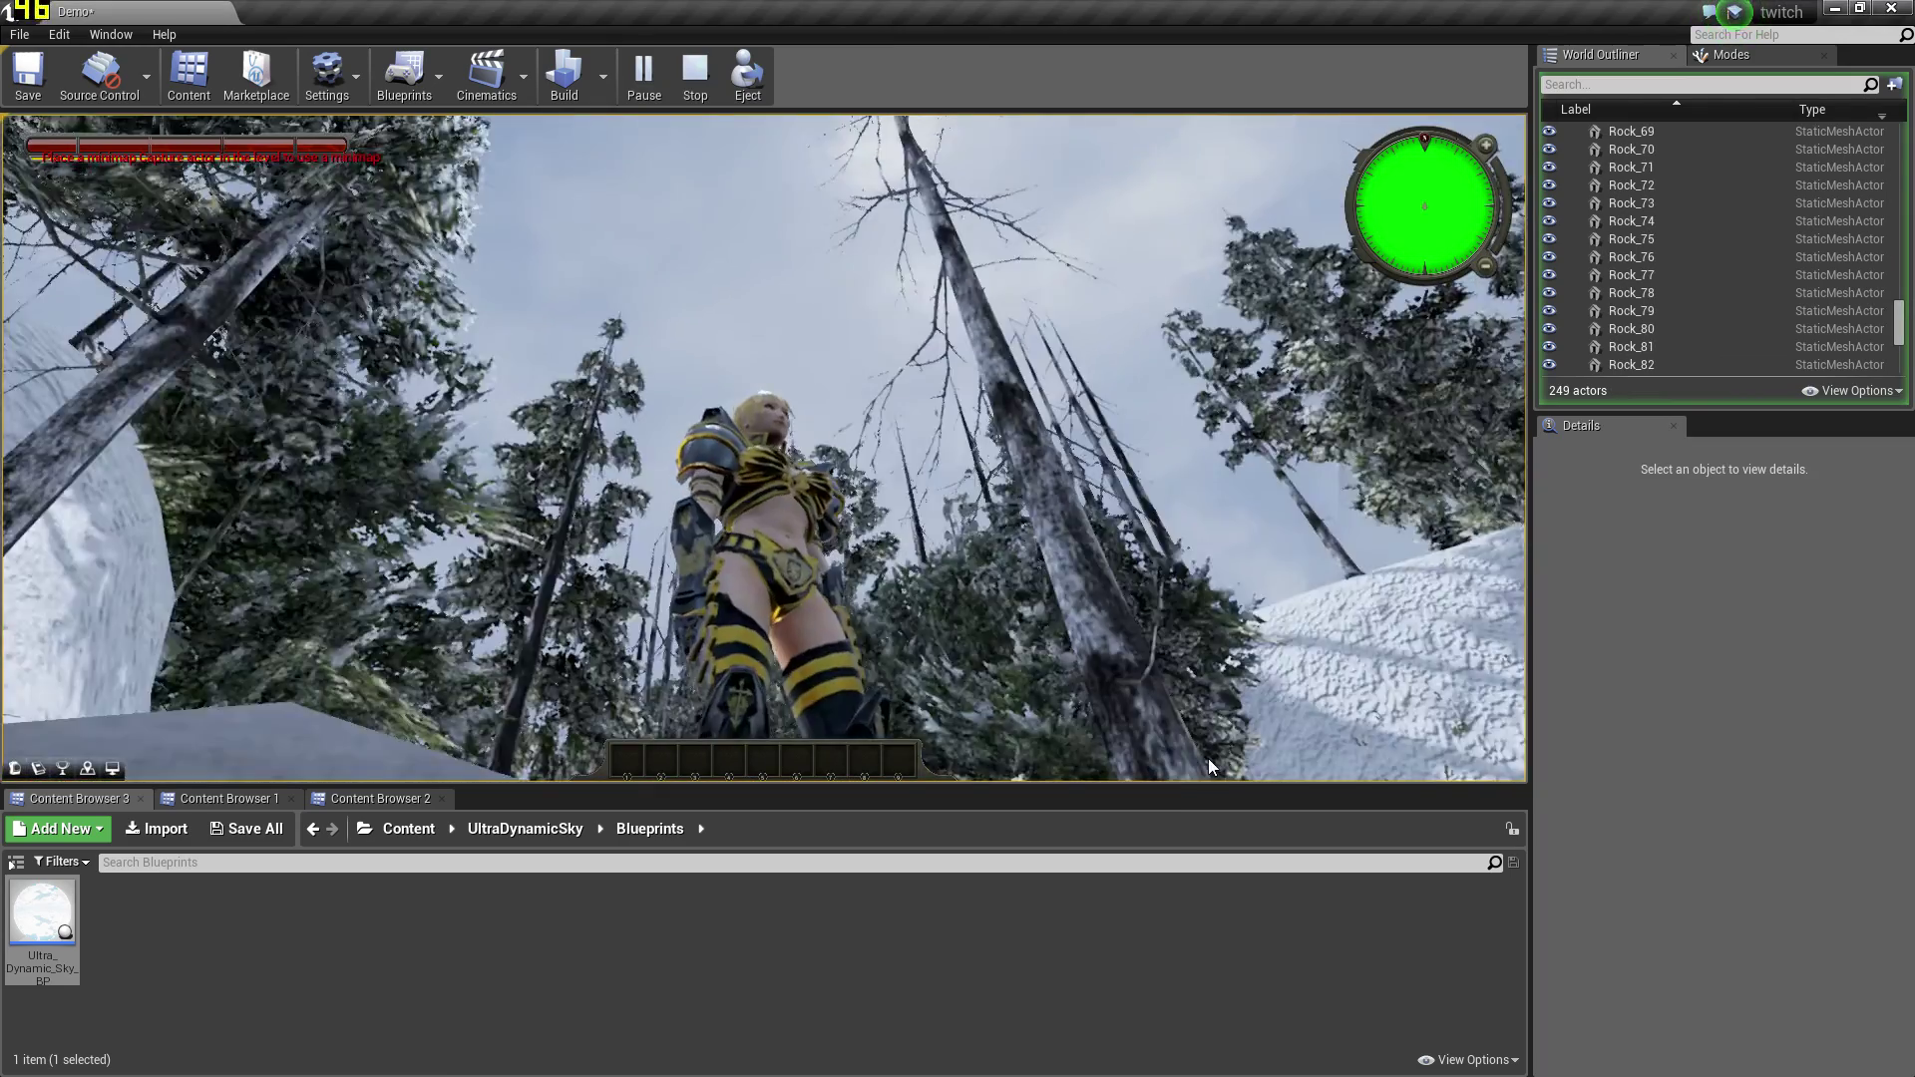
{"action": "left_click_drag", "start_coordinate": [1207, 757], "coordinate": [1524, 780]}
{"action": "left_click_drag", "start_coordinate": [887, 313], "coordinate": [1283, 597]}
{"action": "key", "text": "w"}
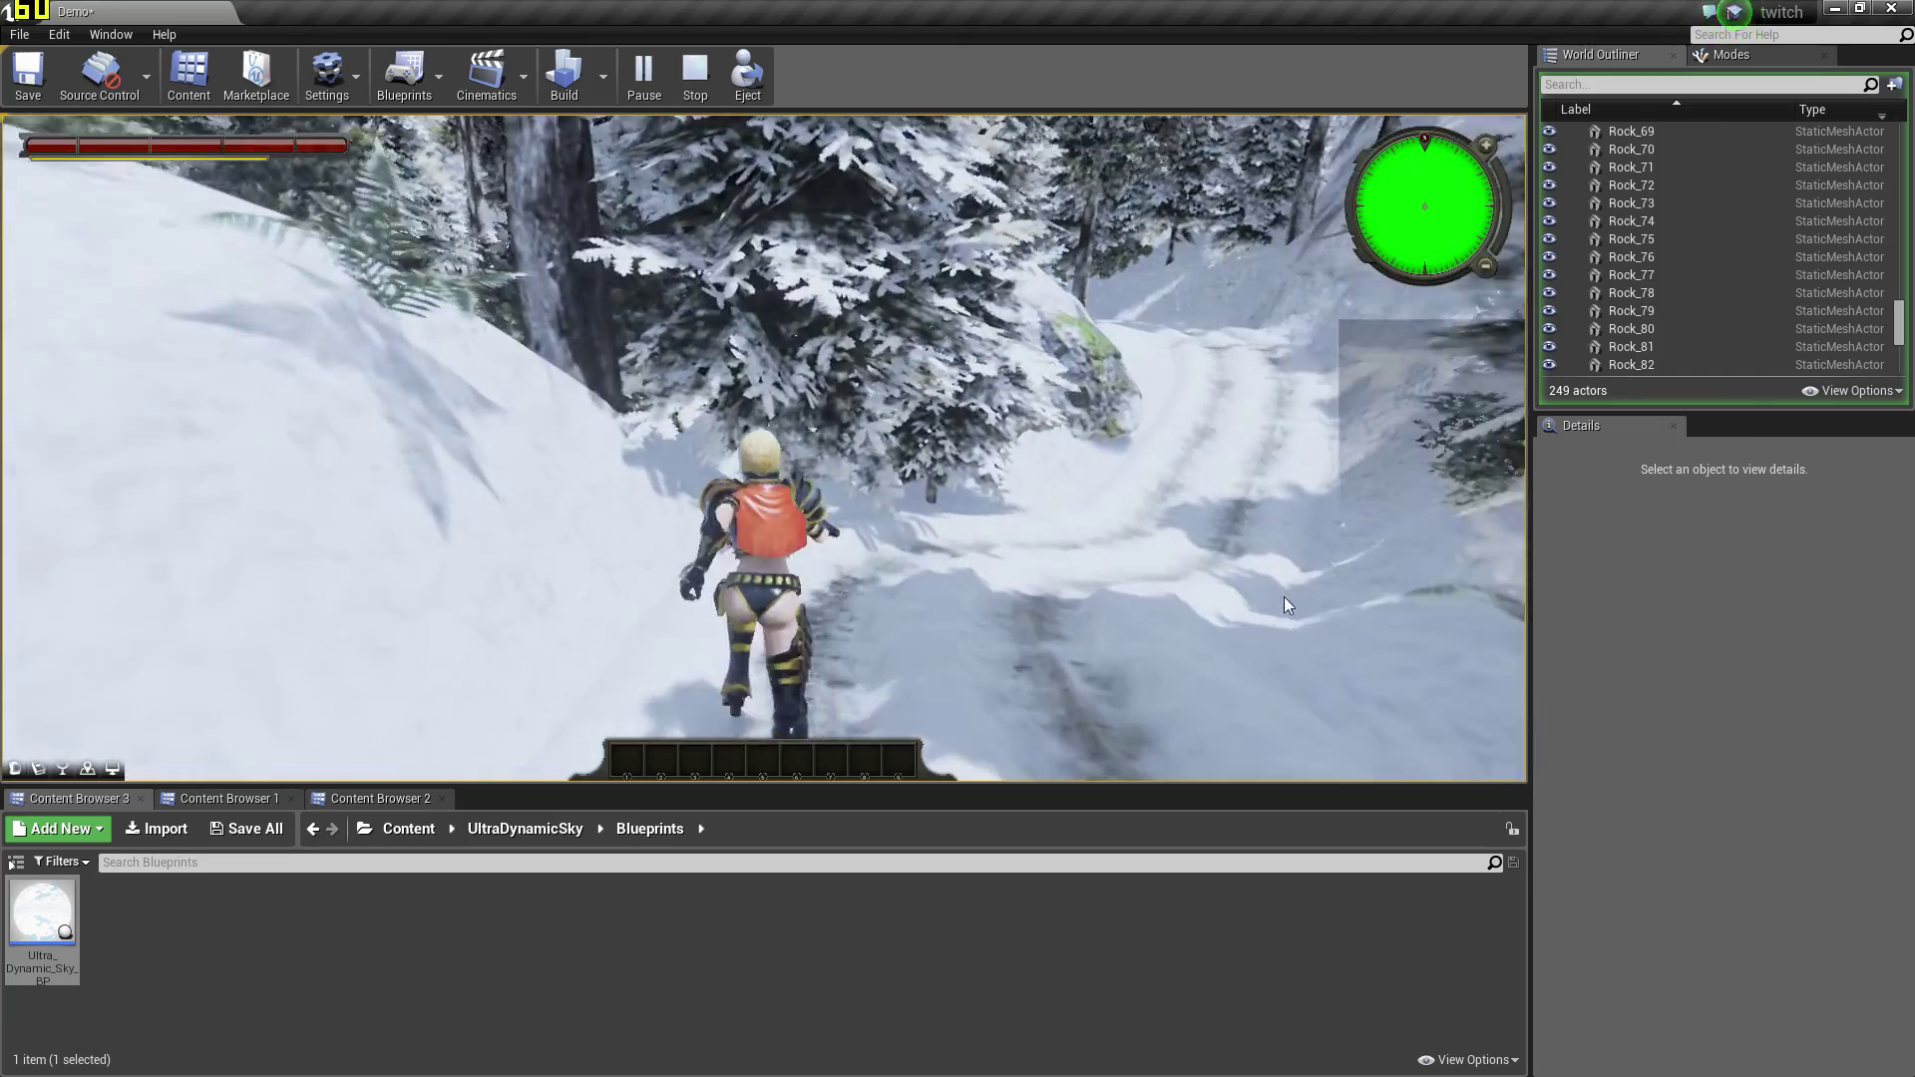
{"action": "right_click_drag", "start_coordinate": [1286, 604], "coordinate": [530, 356]}
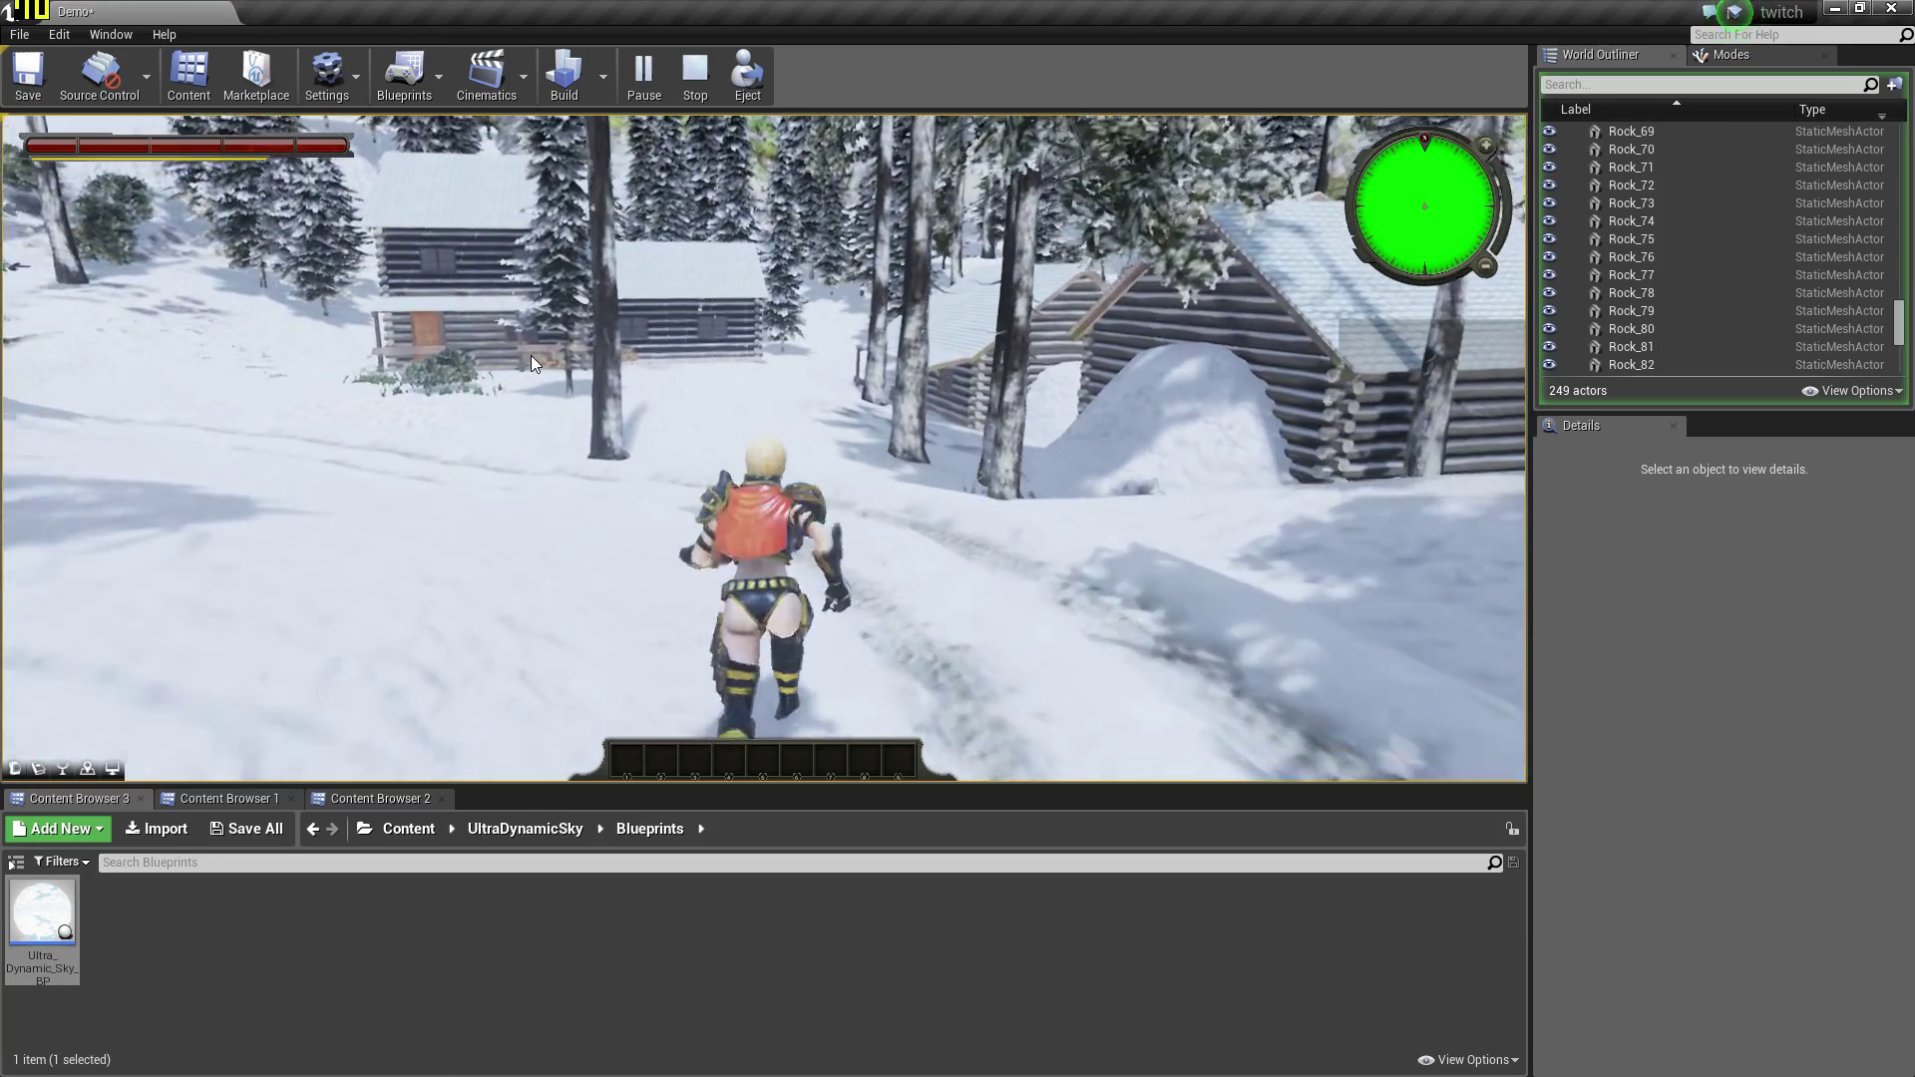
{"action": "key", "text": "w"}
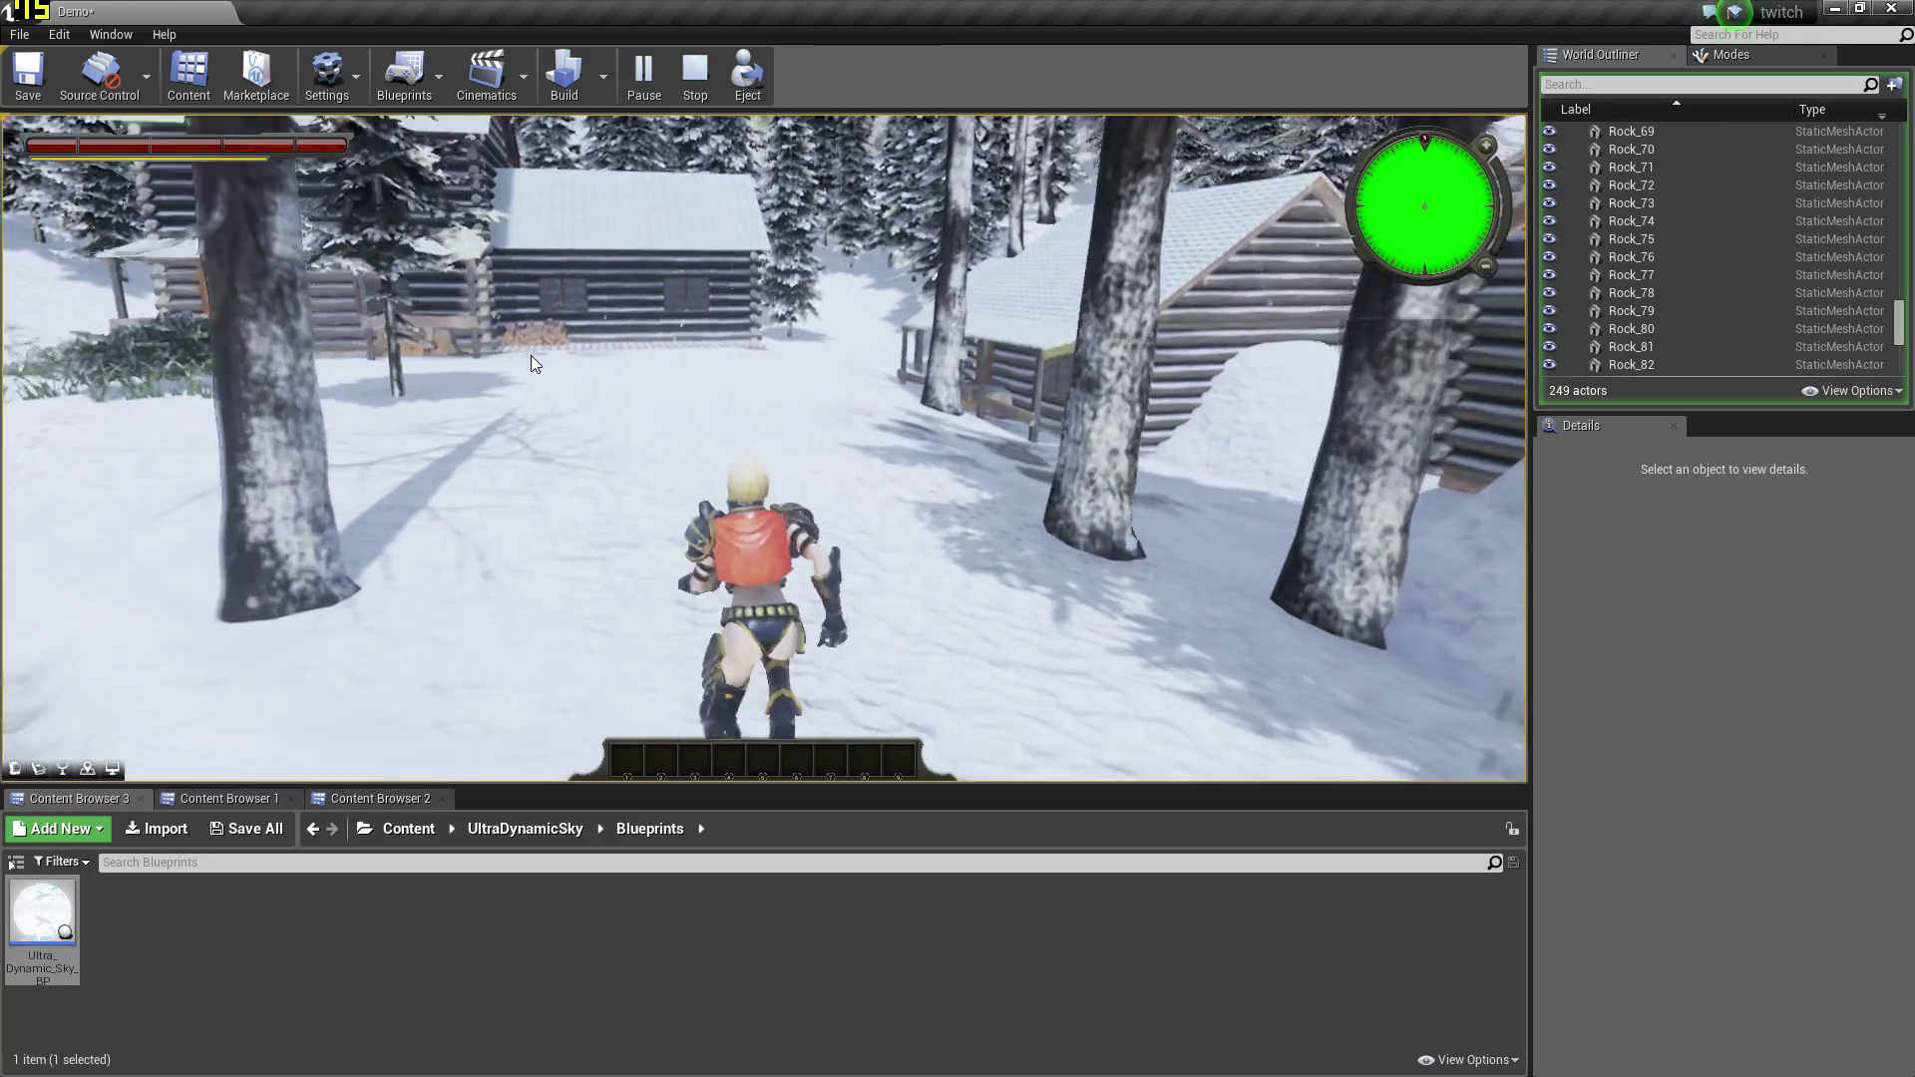
Run the character between the log cabins and up the snowy slope to check the snow, shadows and roofs at ground level
{"action": "right_click_drag", "start_coordinate": [531, 355], "coordinate": [1525, 221]}
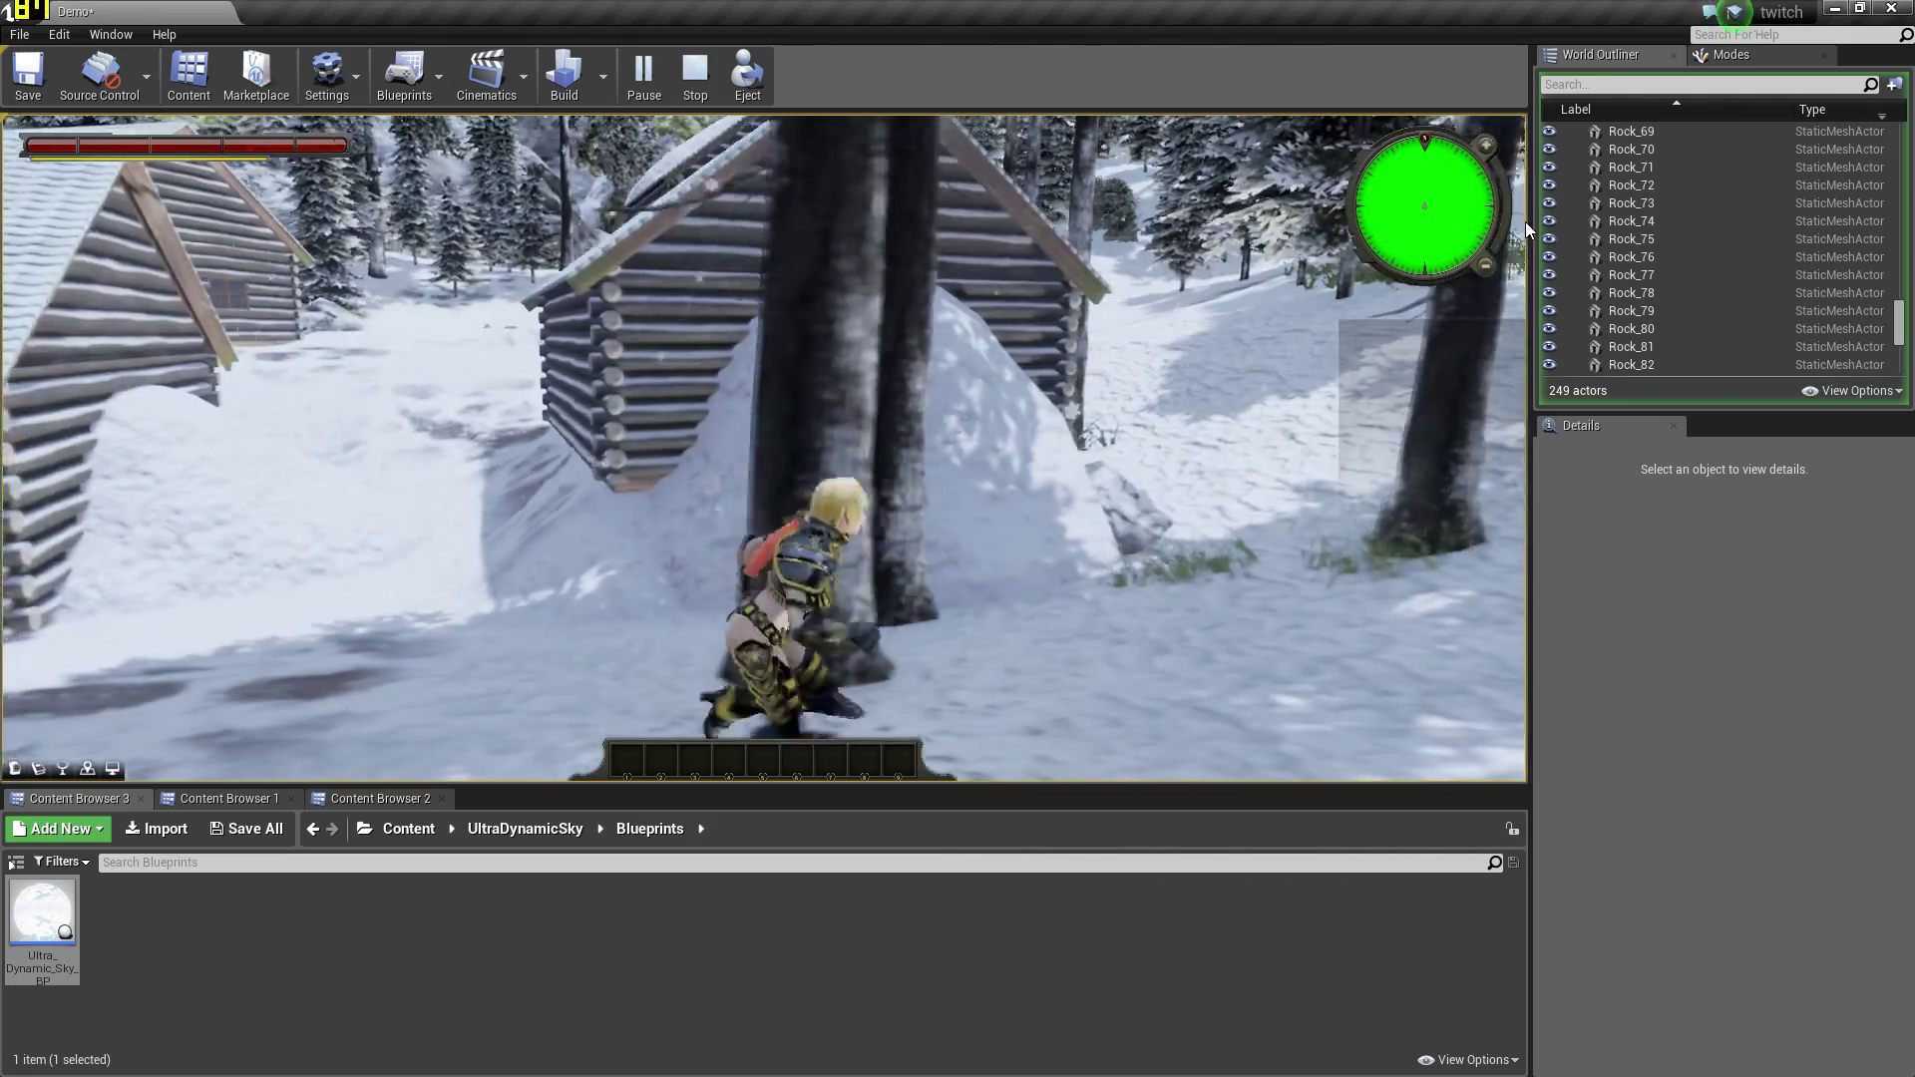
{"action": "key", "text": "d"}
{"action": "key", "text": "w"}
{"action": "key", "text": "w"}
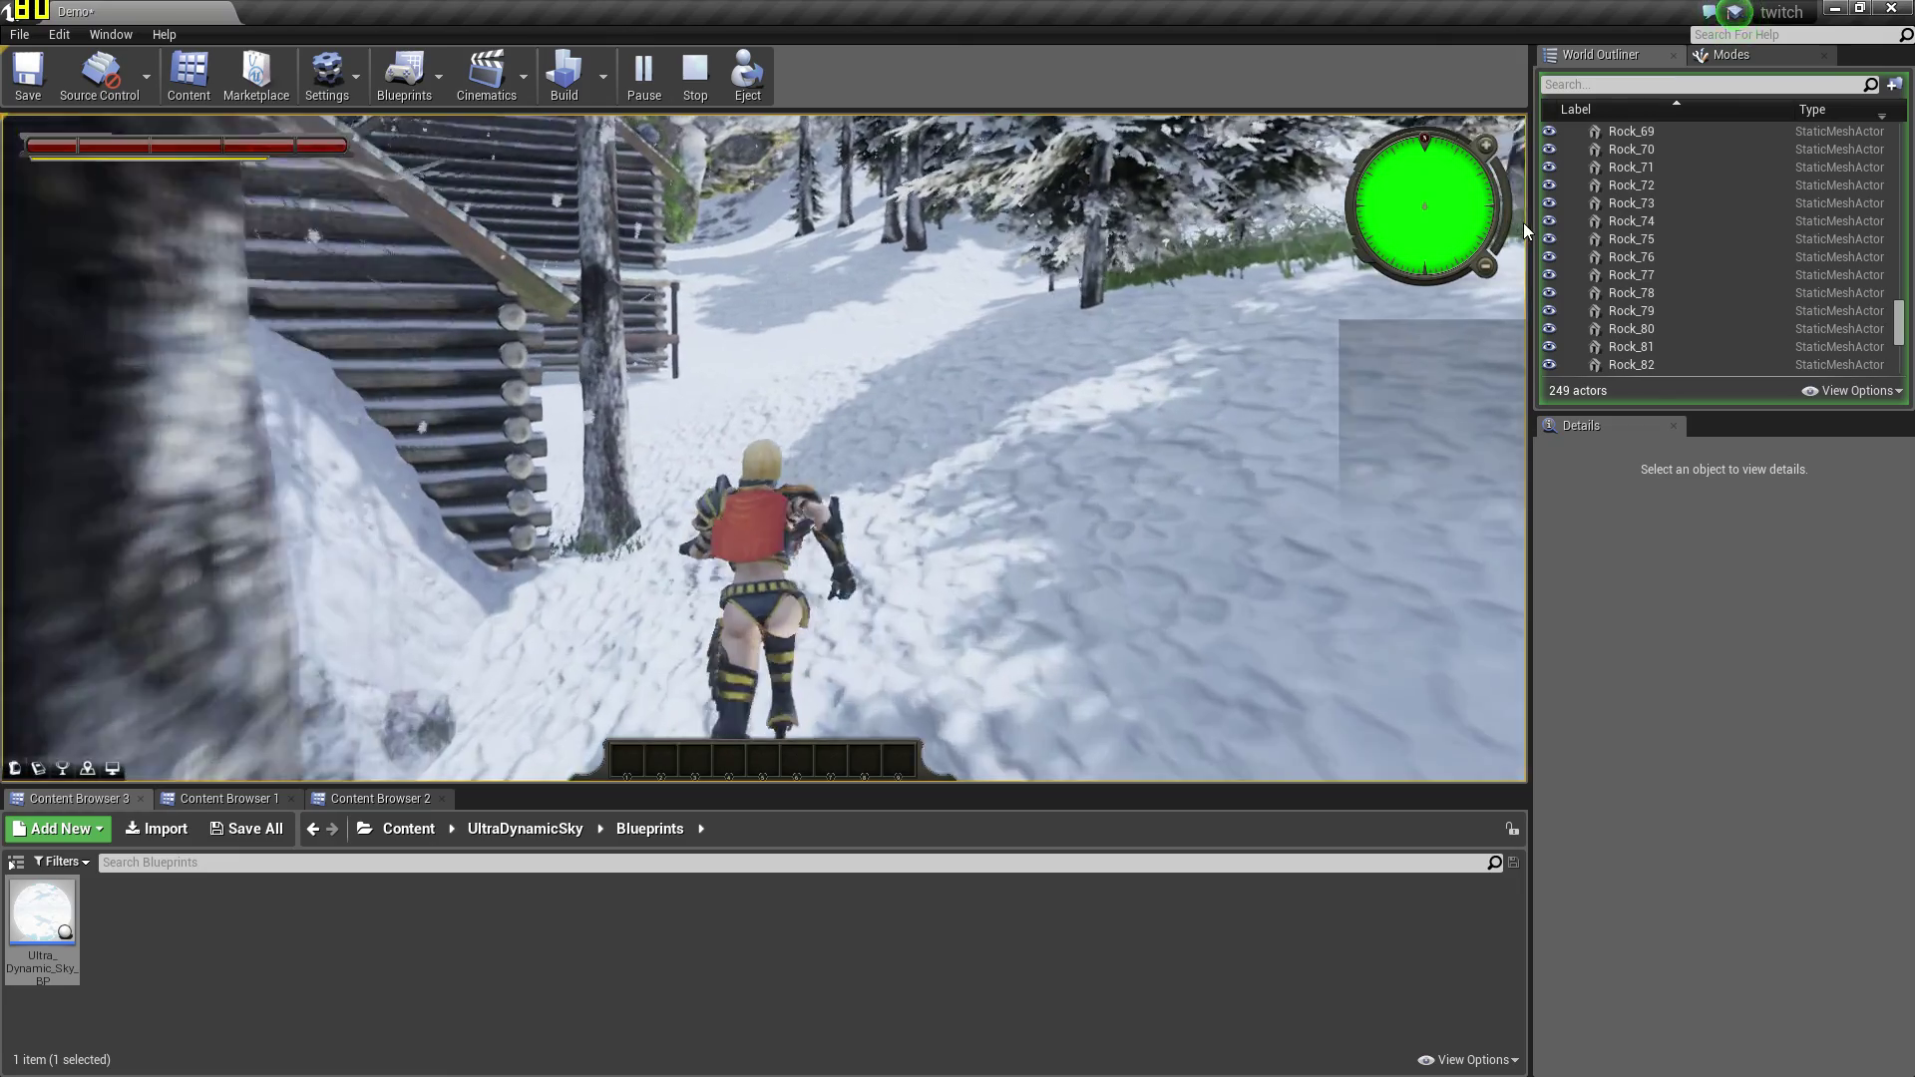
{"action": "key", "text": "w"}
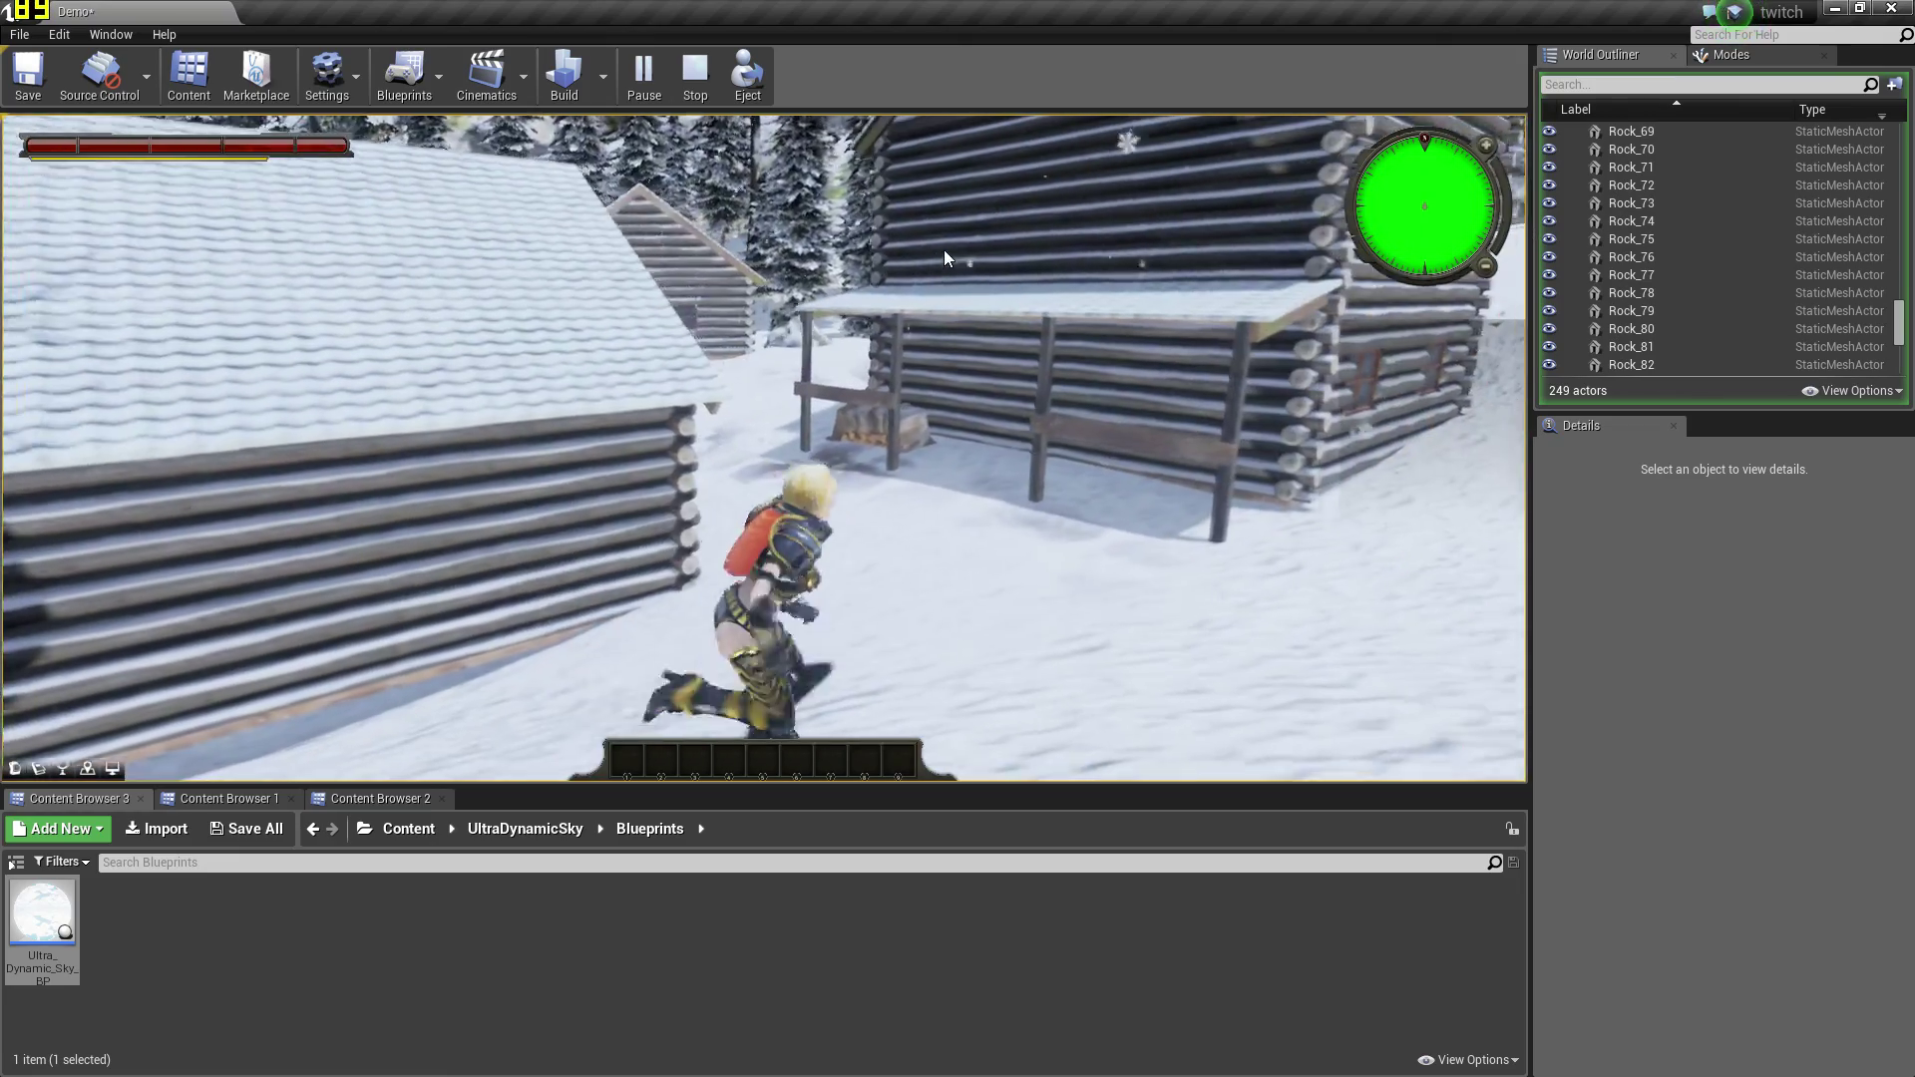
{"action": "key", "text": "w"}
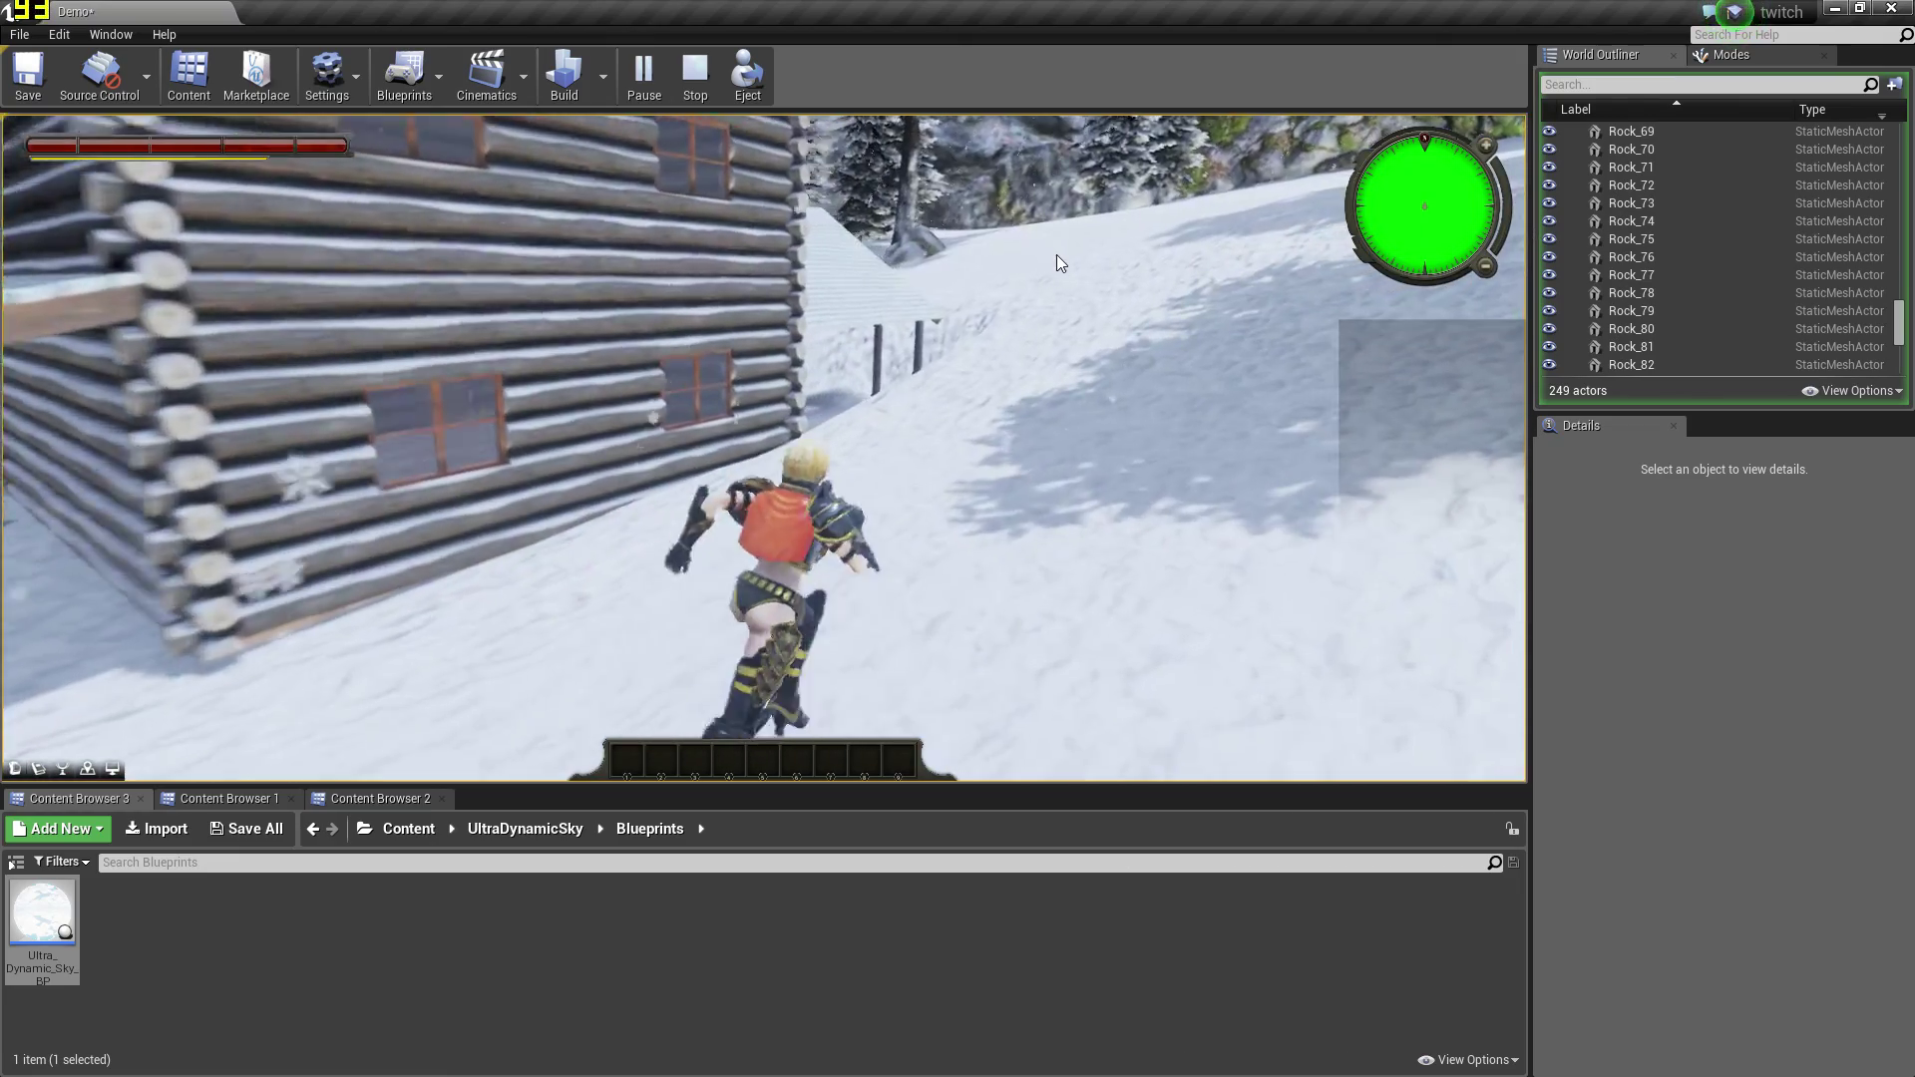
{"action": "key", "text": "w"}
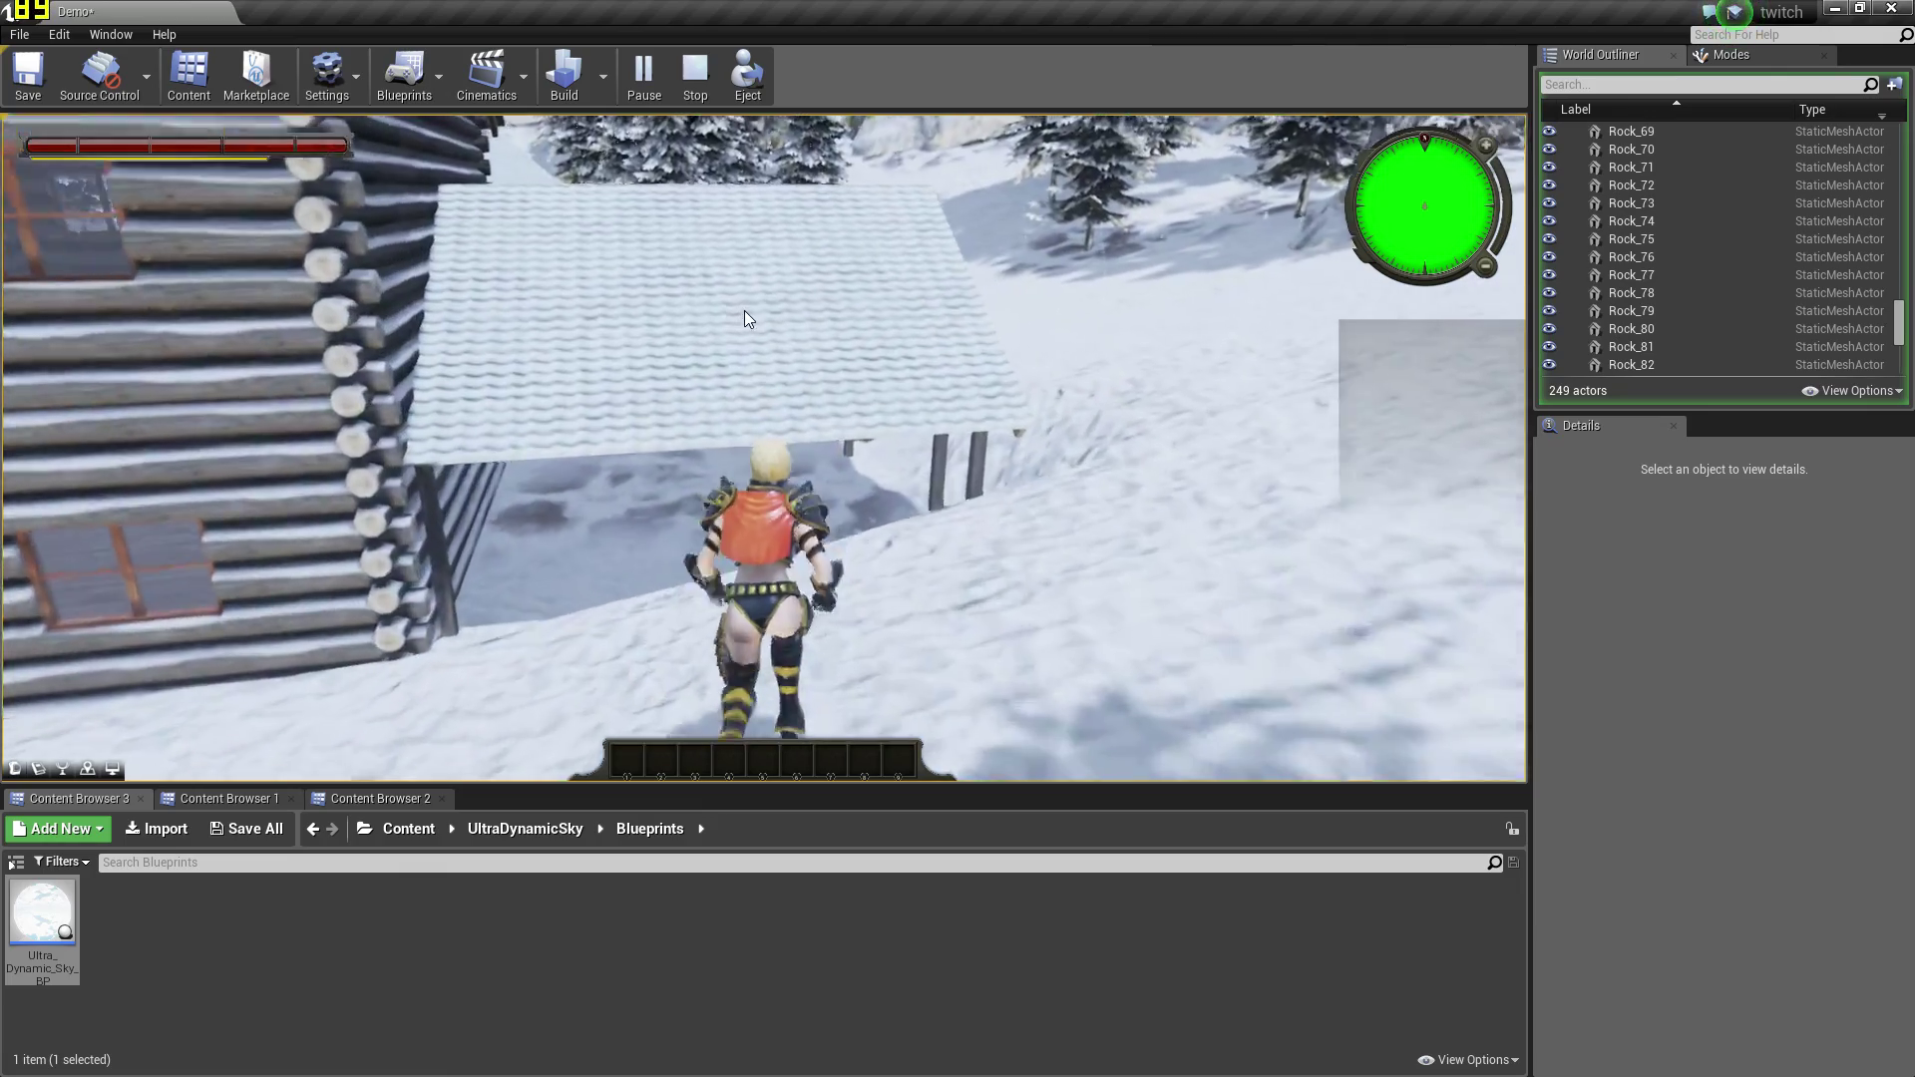
{"action": "key", "text": "w"}
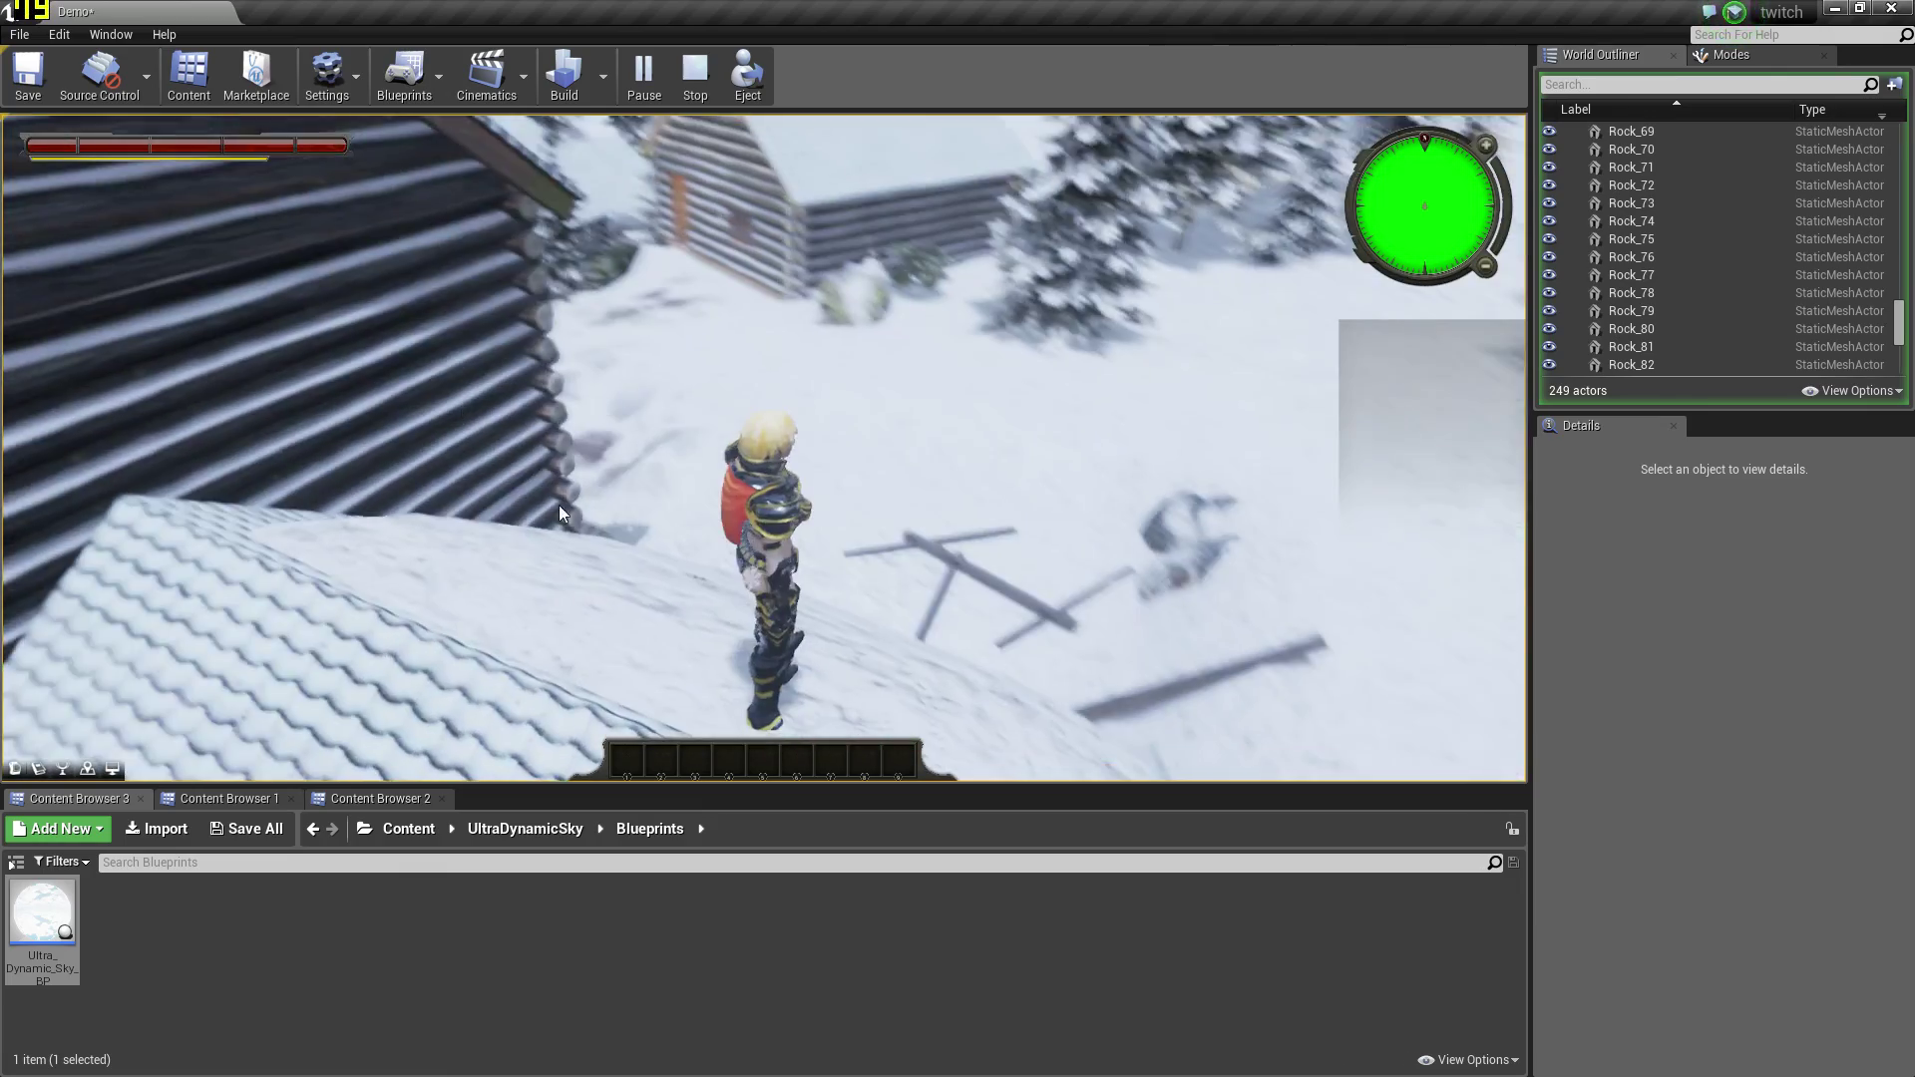
Continue the play-test through the cabin village, viewing the buildings, rocks and tree shadows from the ground and from higher spots
{"action": "key", "text": "w"}
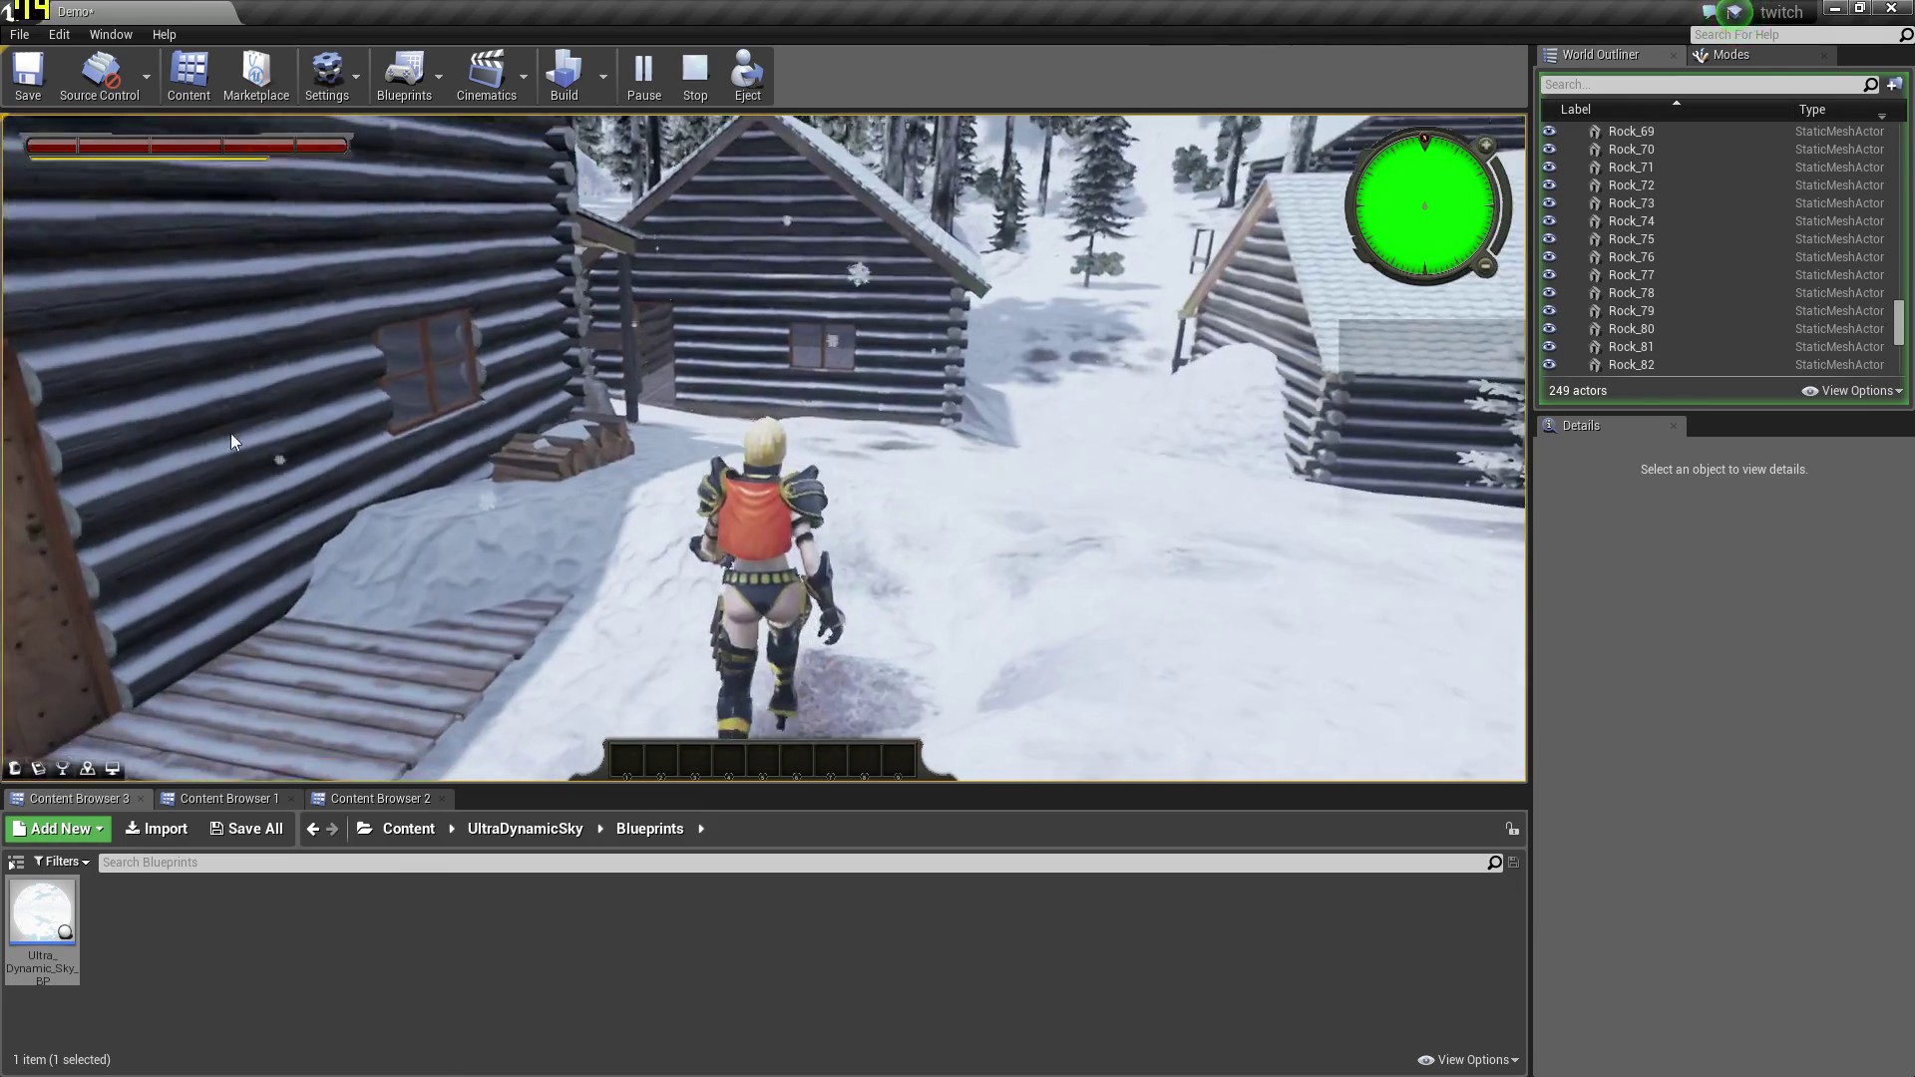
{"action": "key", "text": "w"}
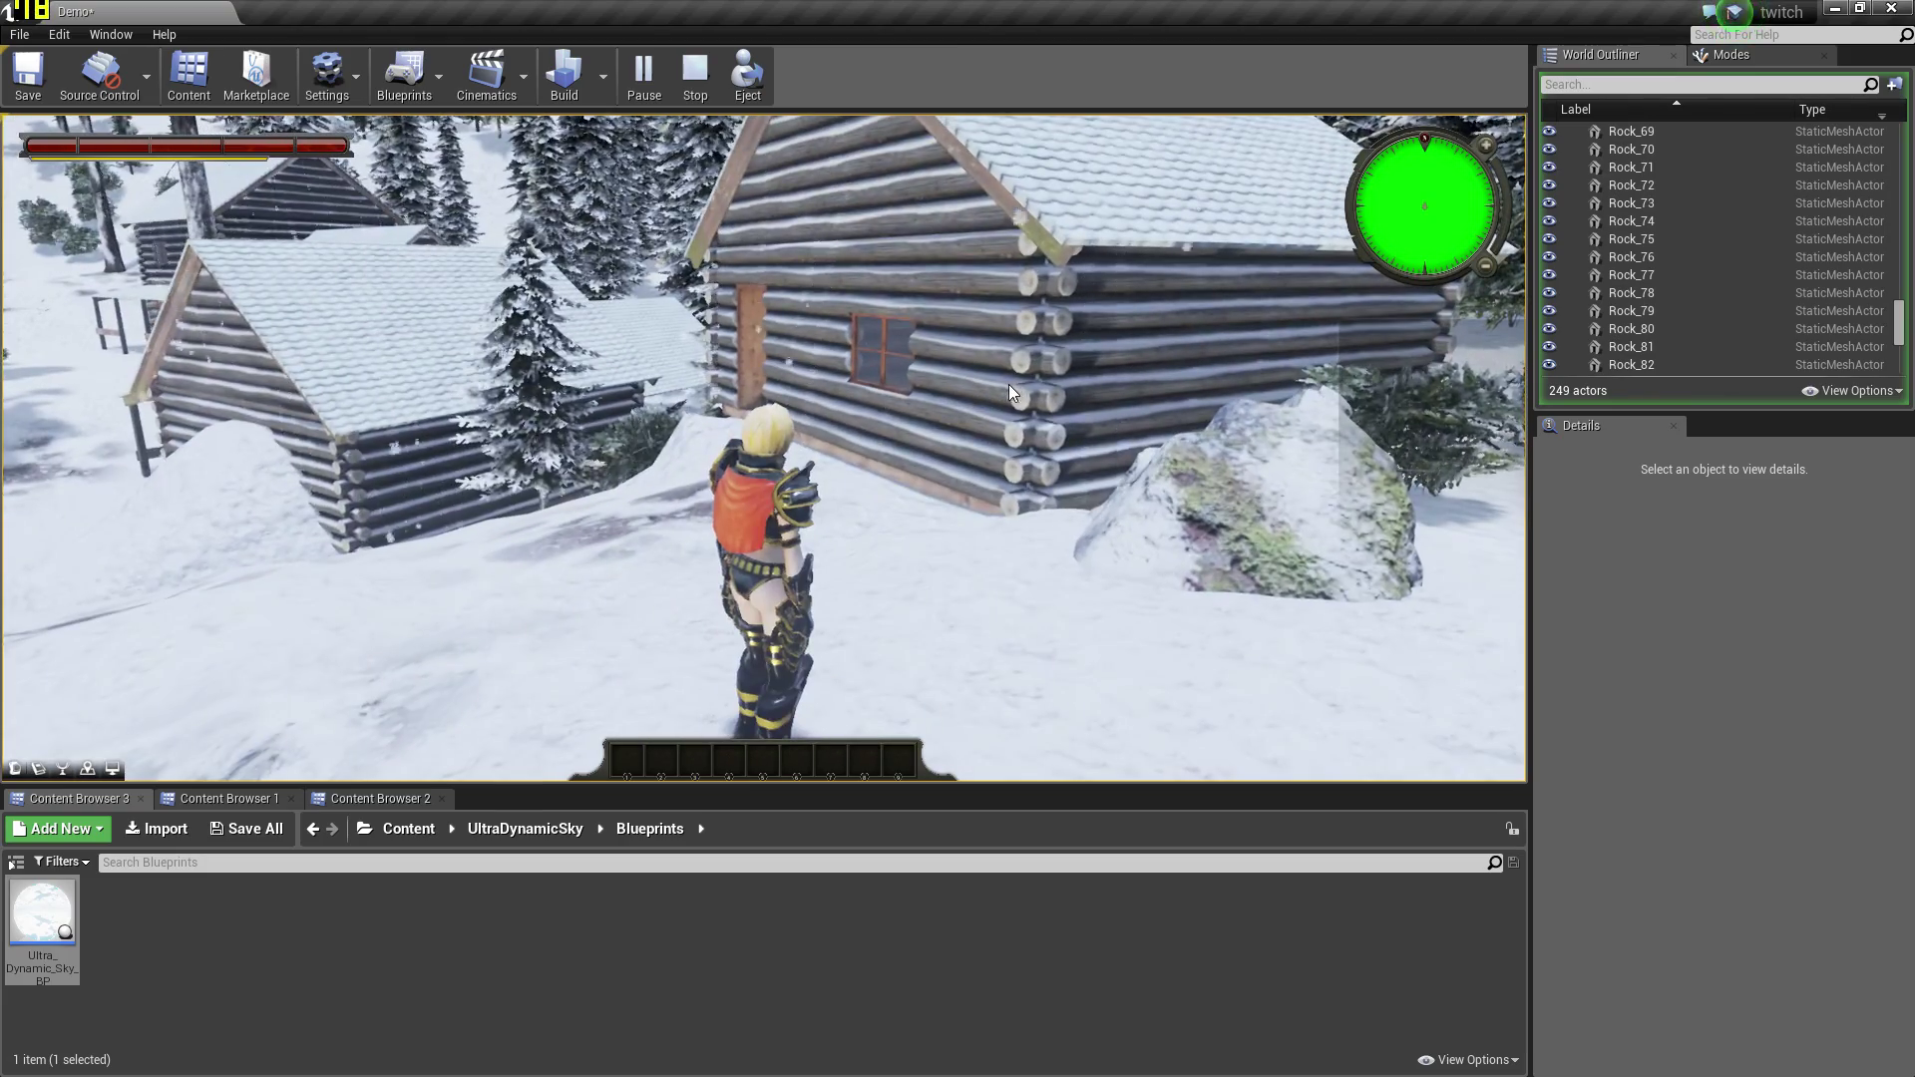
{"action": "key", "text": "w"}
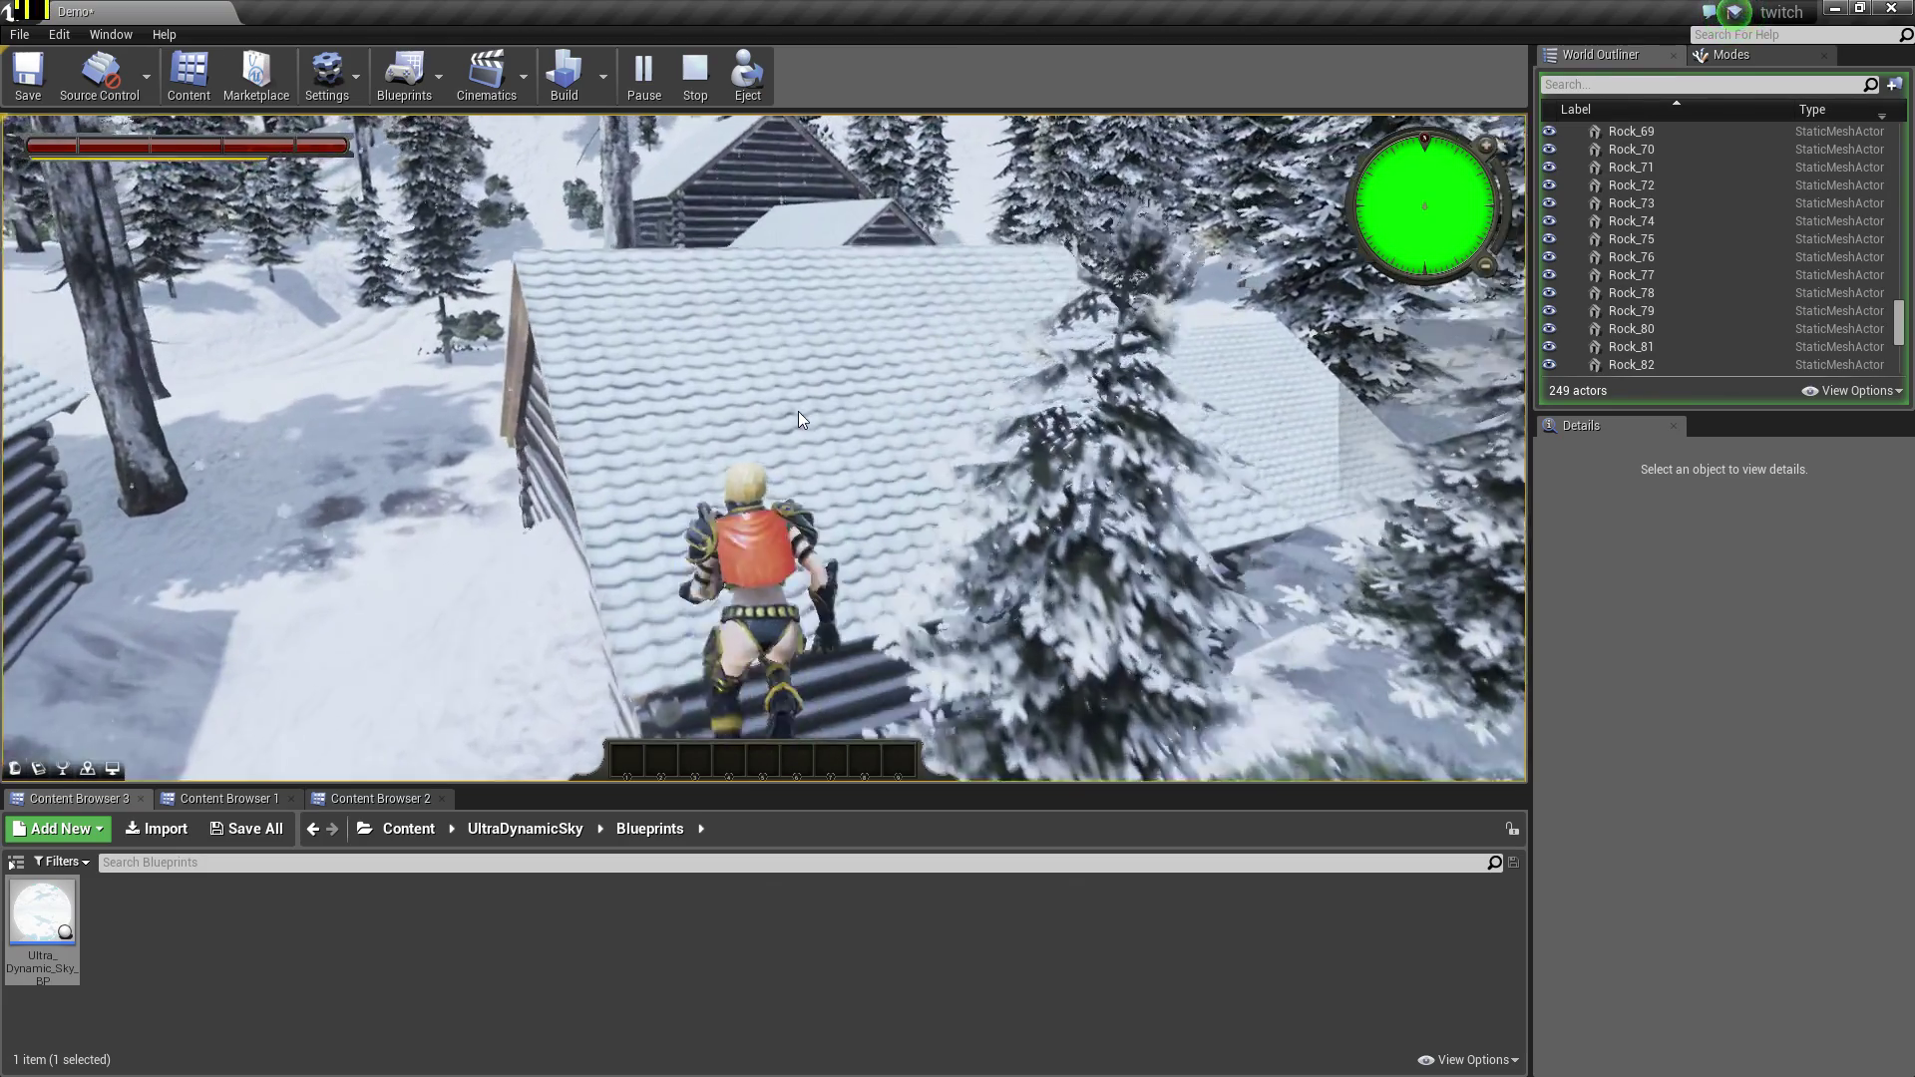
{"action": "key", "text": "w"}
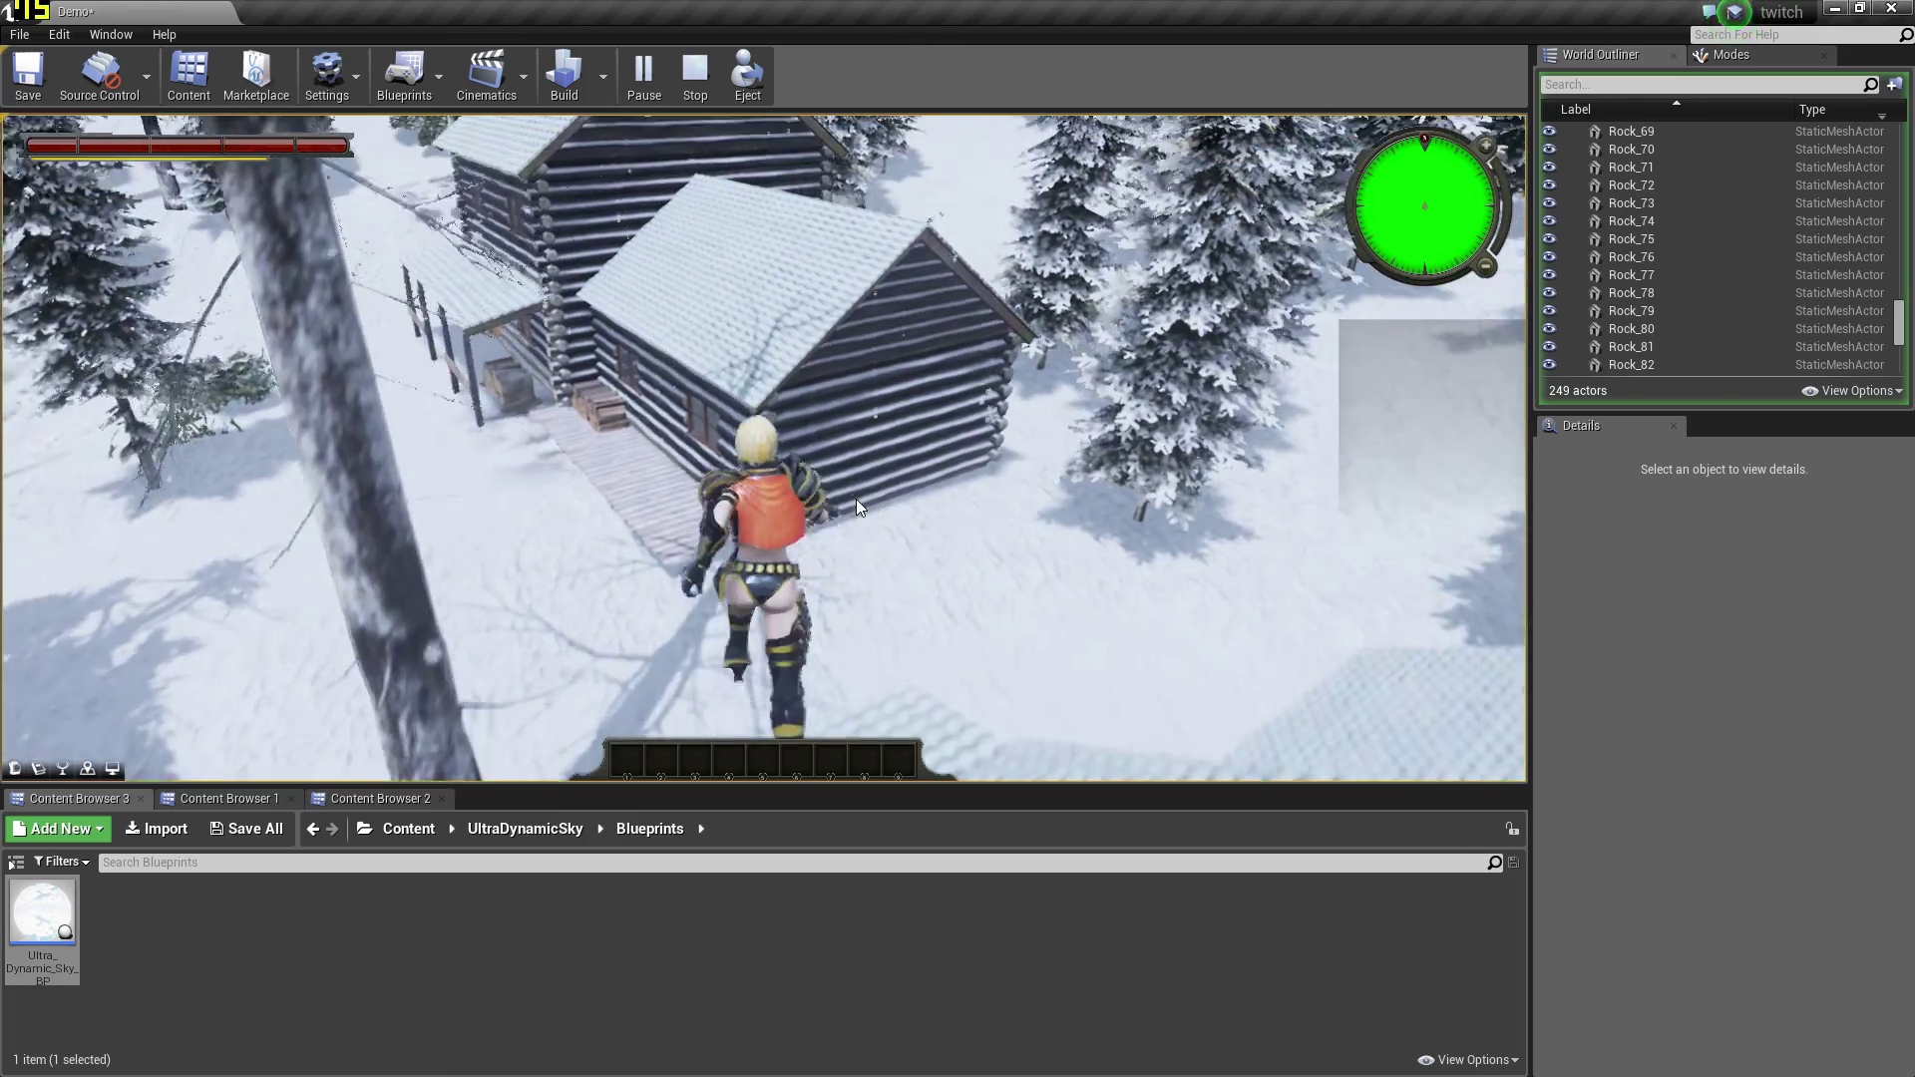
{"action": "key", "text": "w"}
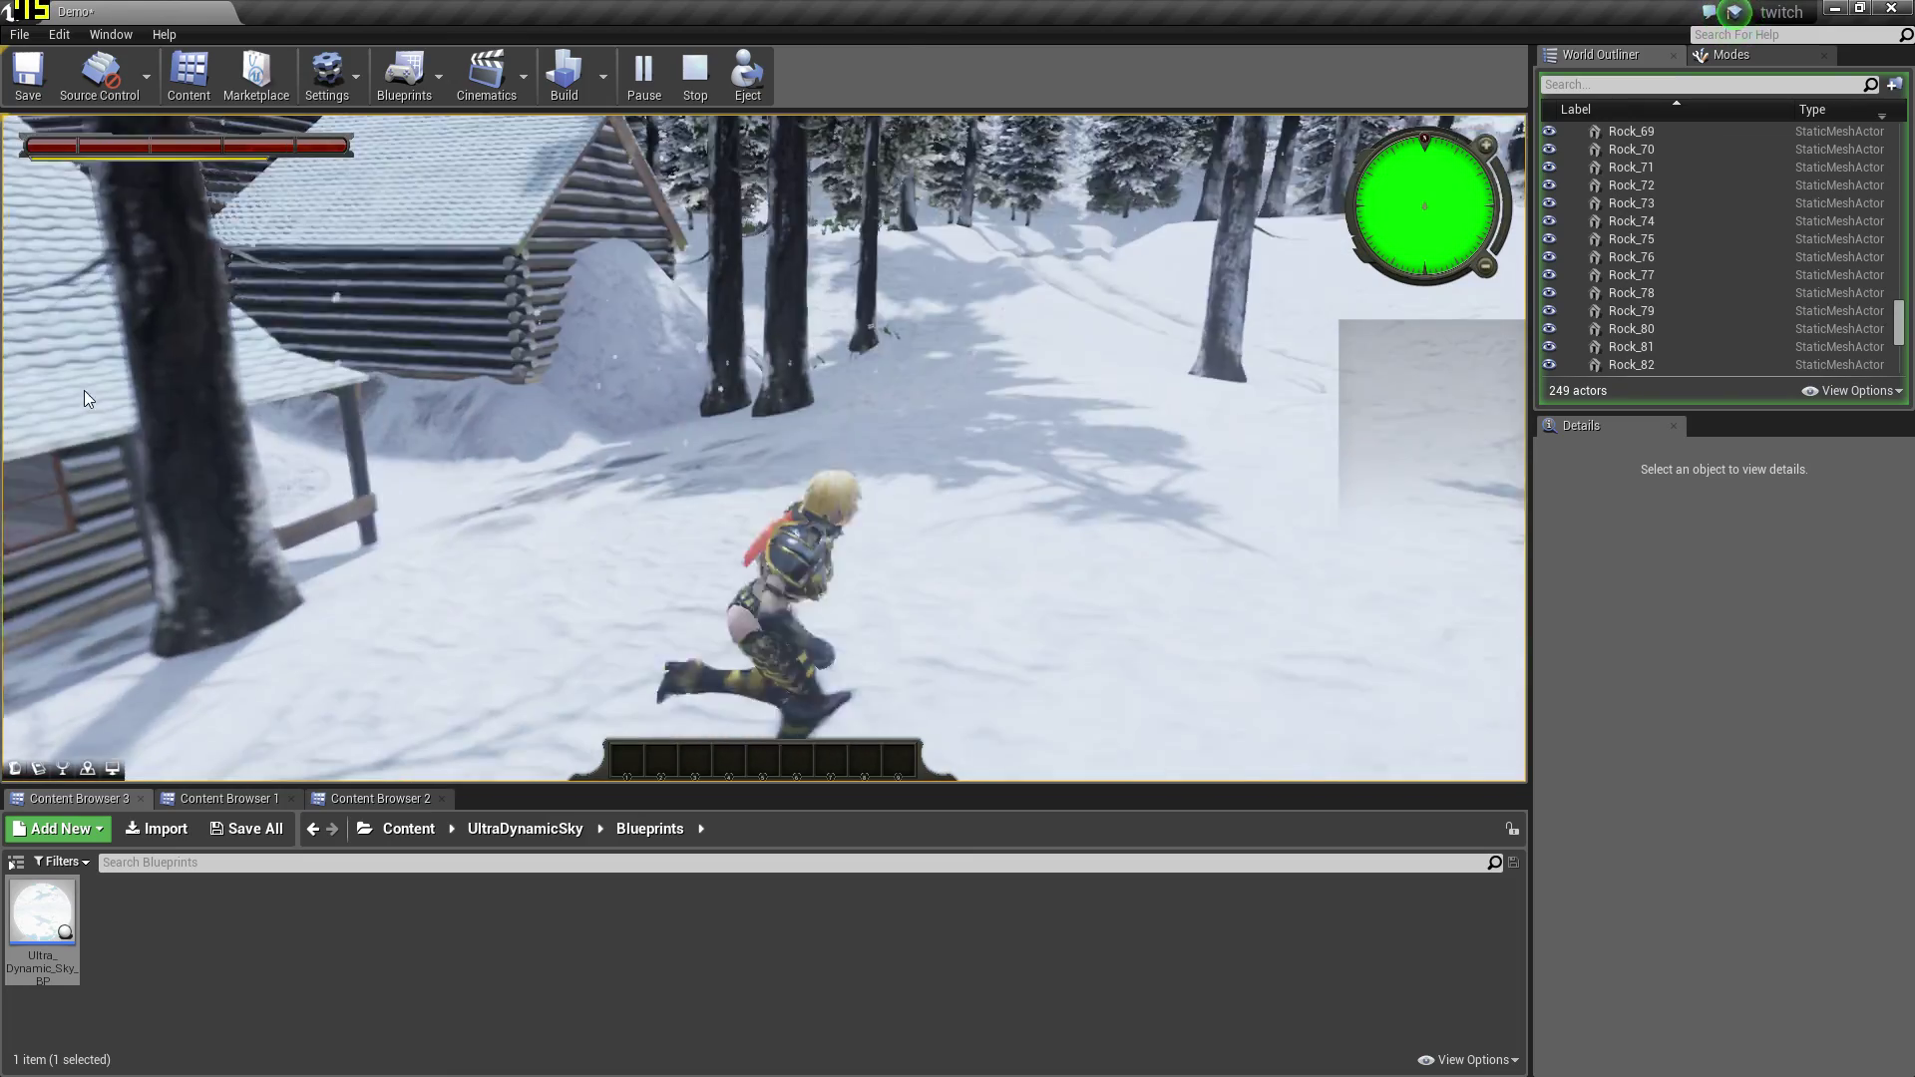
{"action": "key", "text": "w"}
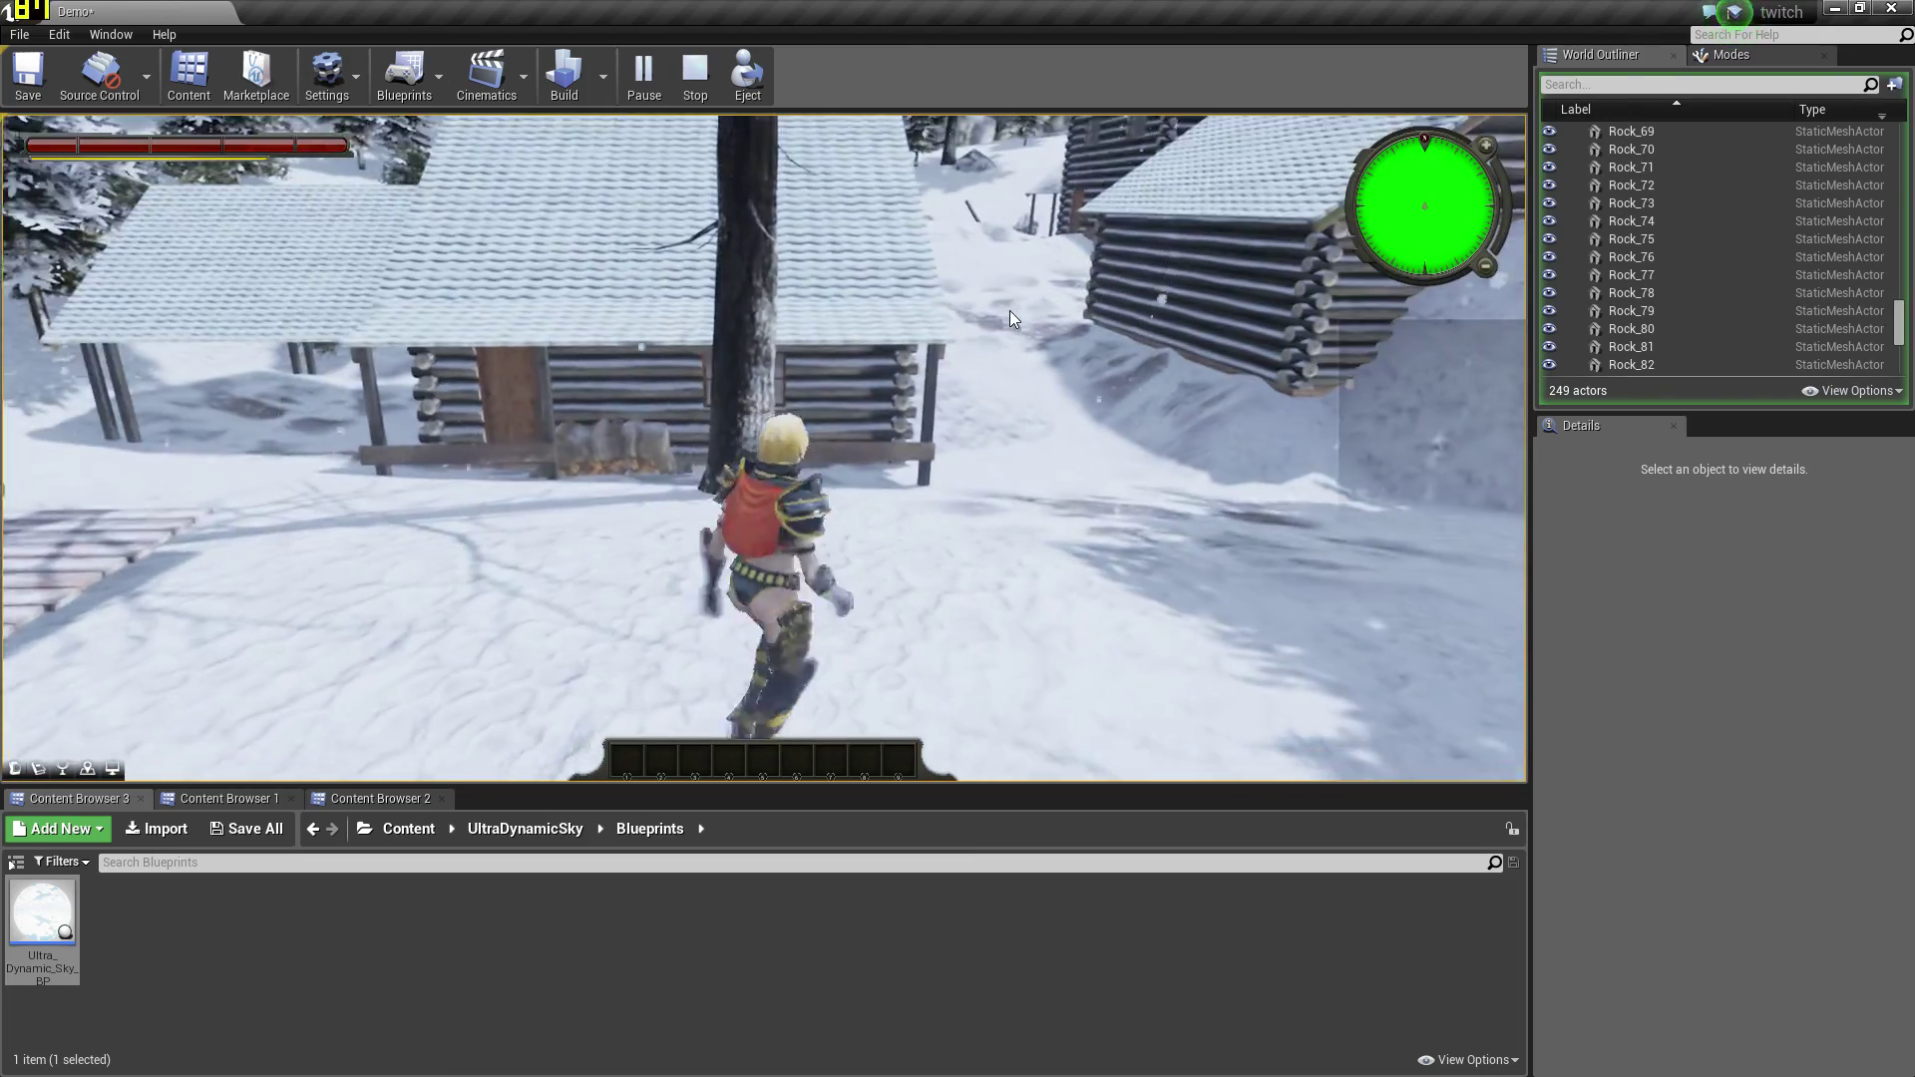
Jump the character onto a snow-covered cabin roof and survey the village from the ridge
{"action": "key", "text": "space"}
{"action": "key", "text": "w"}
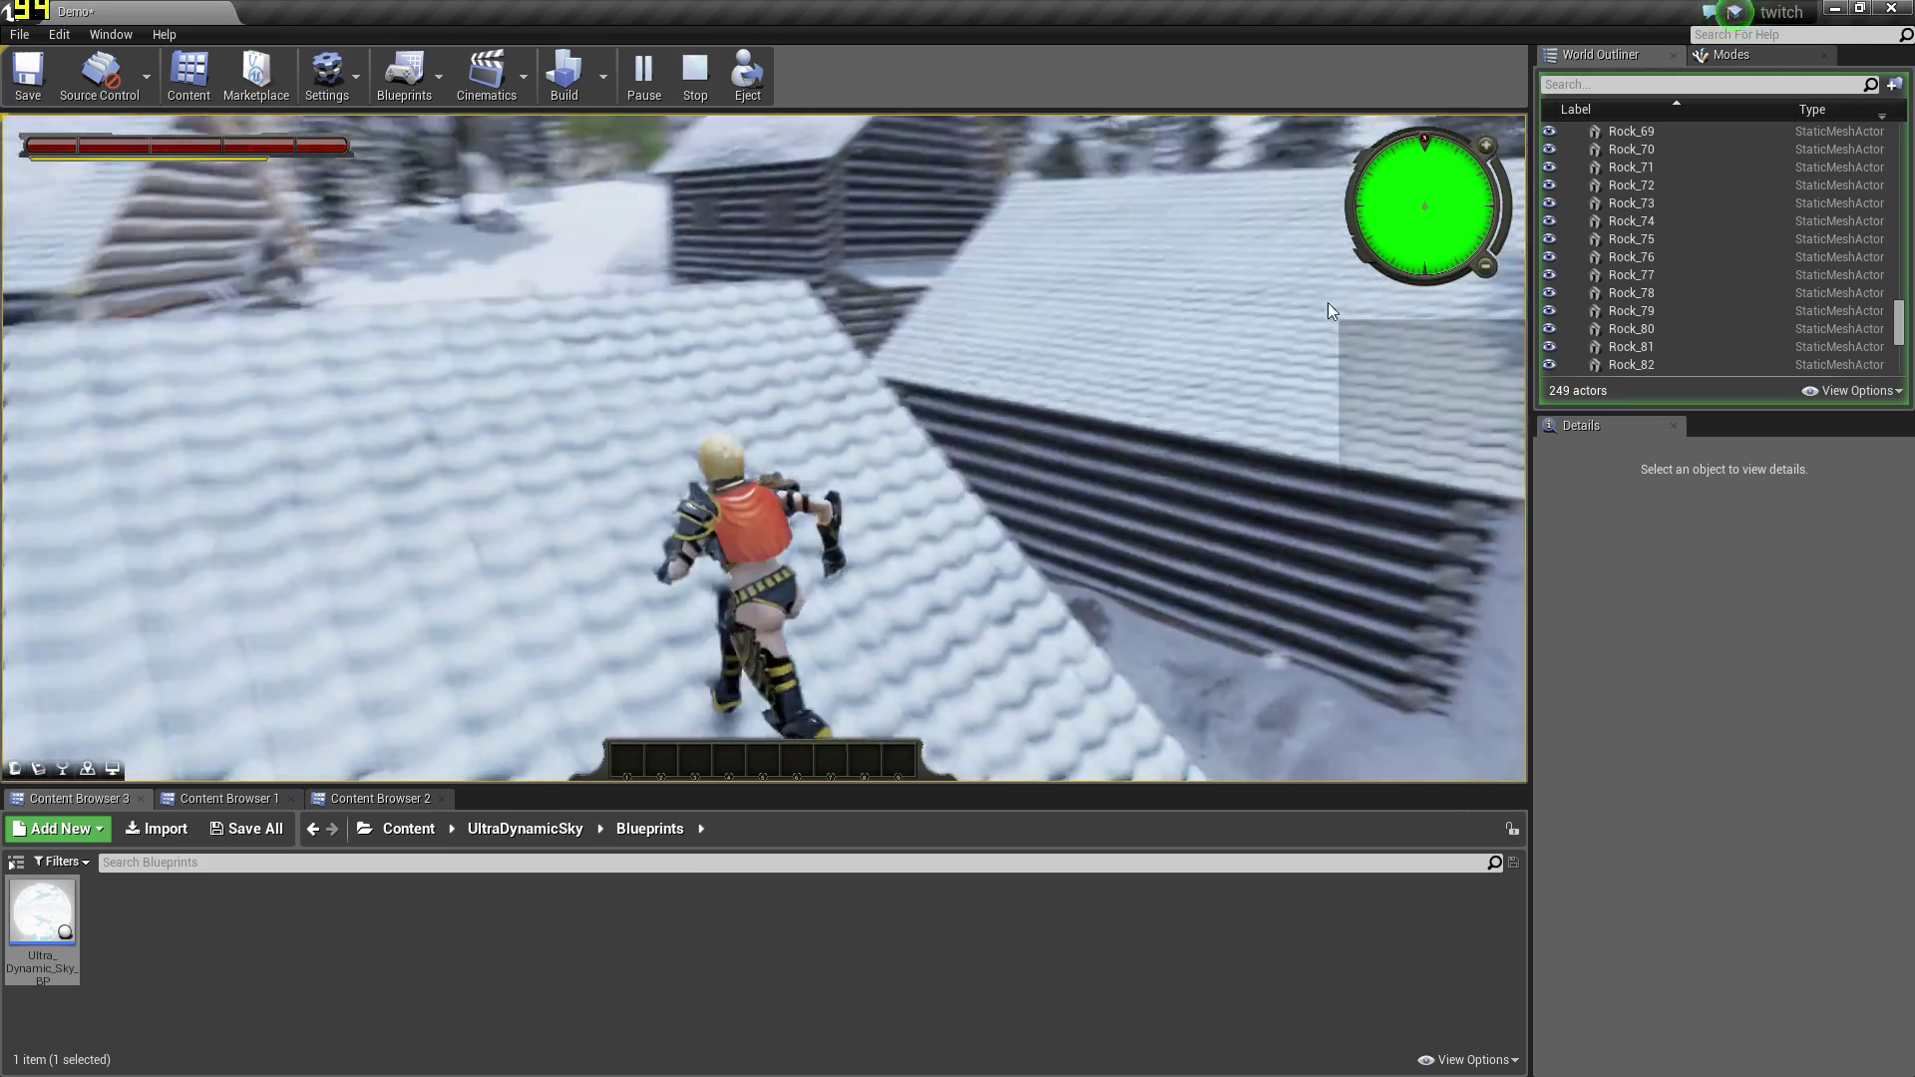
{"action": "key", "text": "space"}
{"action": "key", "text": "w"}
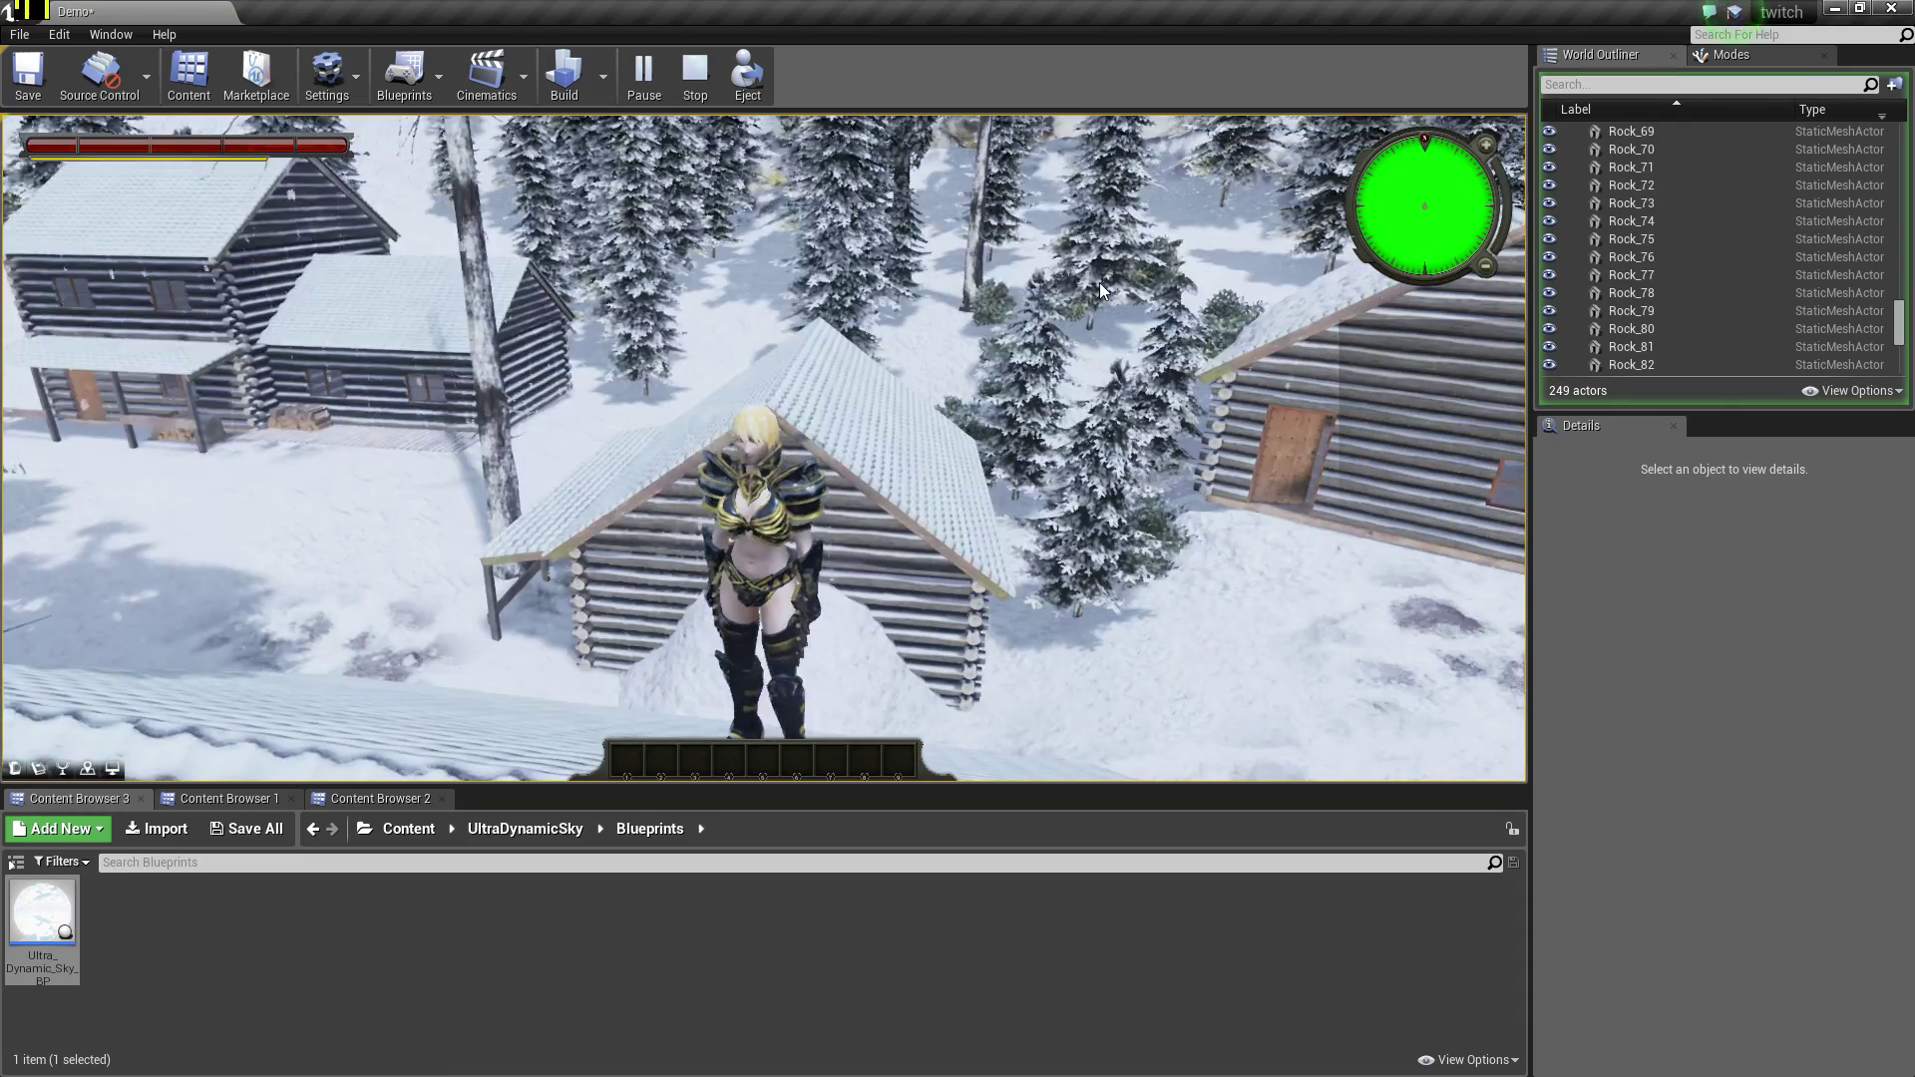
{"action": "key", "text": "w"}
Fire several fiery projectiles from the rooftop towards the distant log cabins to test their light on the snow
{"action": "left_click", "coordinate": [857, 427]}
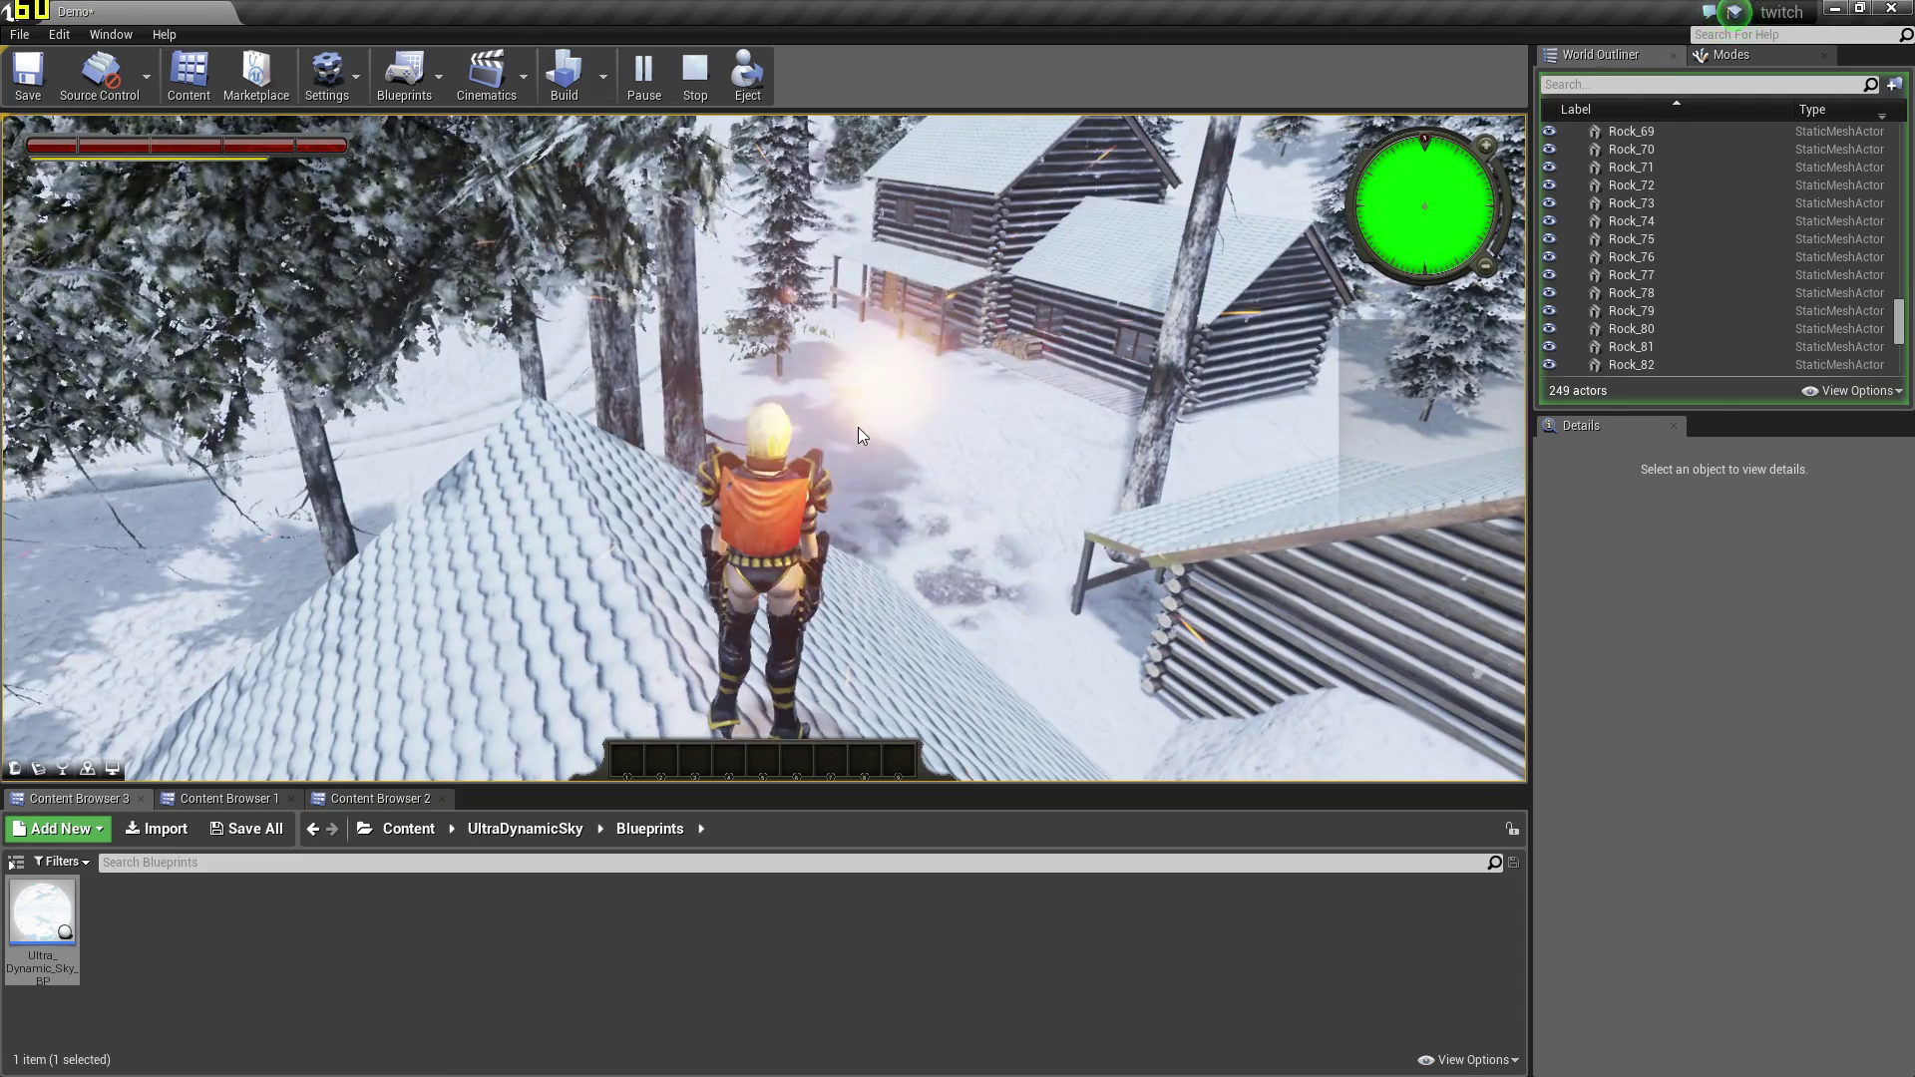
{"action": "left_click", "coordinate": [973, 279]}
{"action": "left_click", "coordinate": [1133, 274]}
{"action": "left_click", "coordinate": [986, 250]}
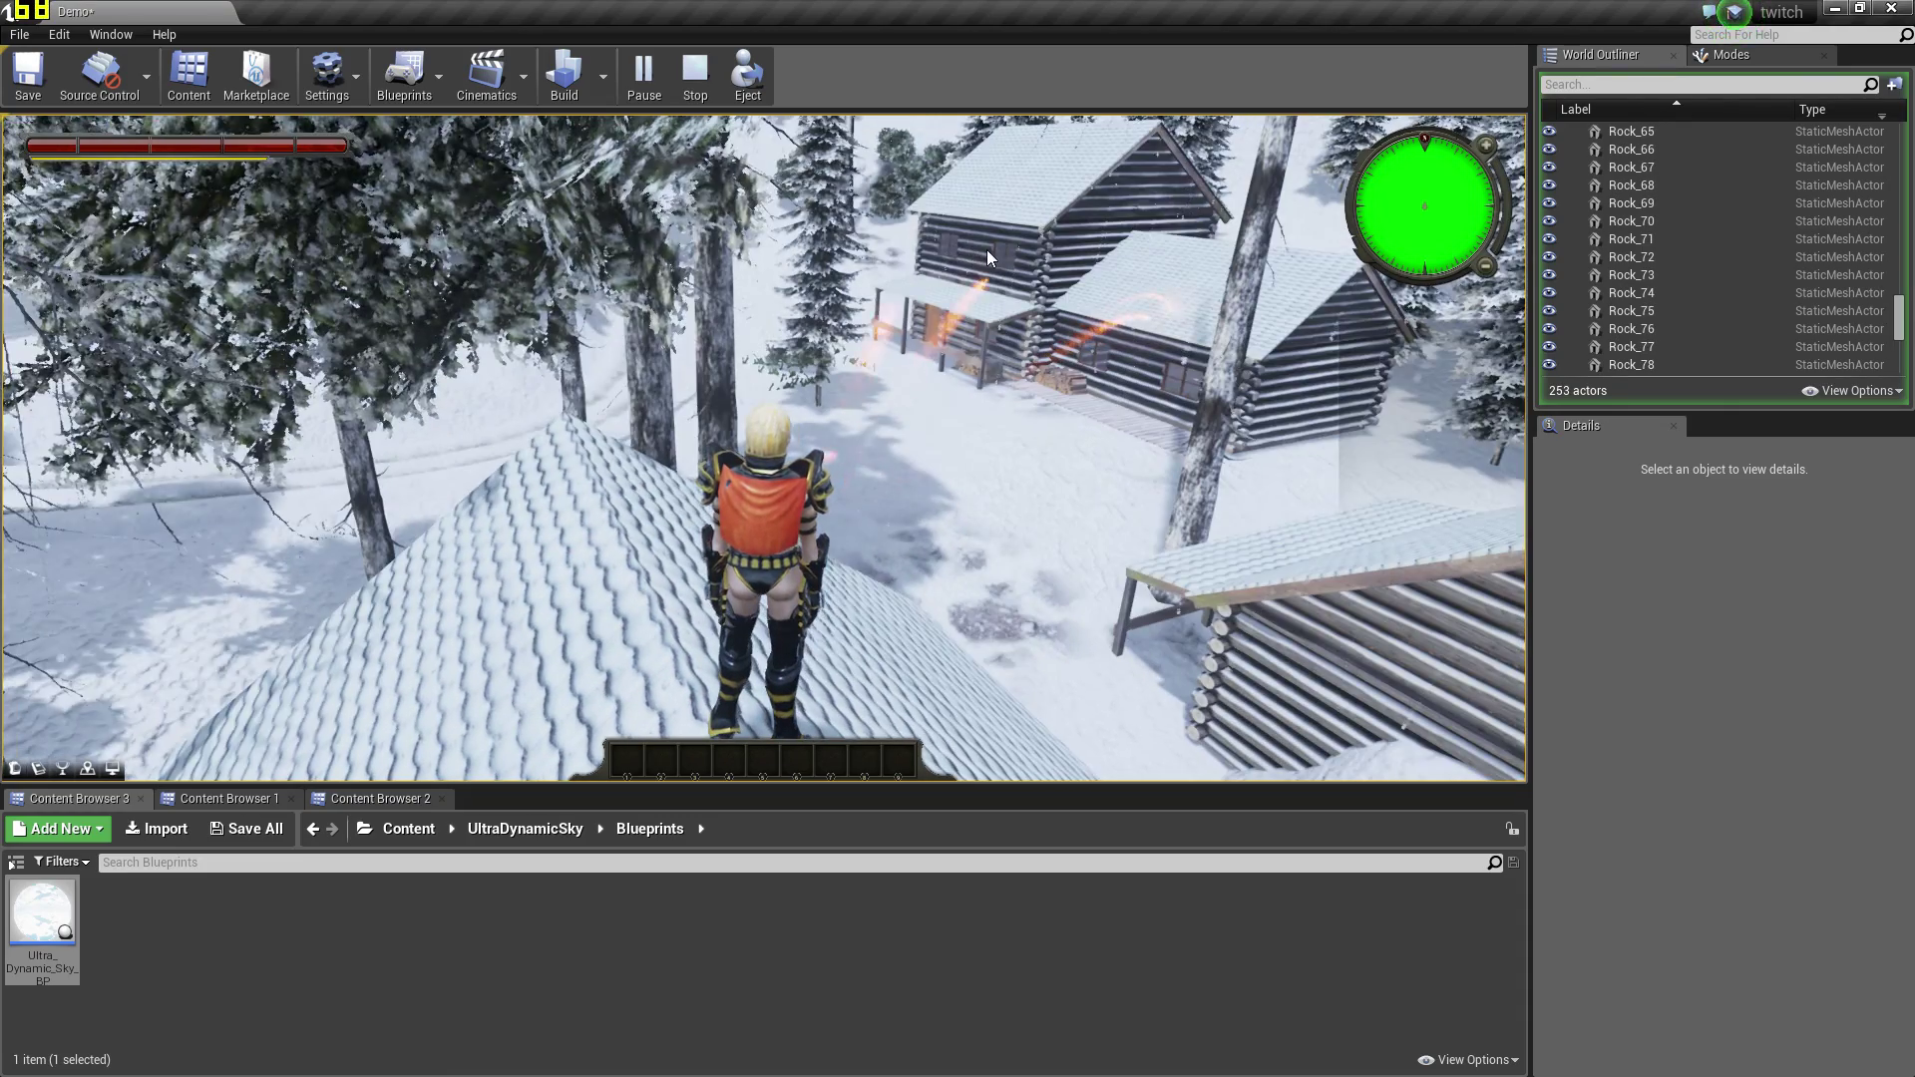
{"action": "left_click", "coordinate": [959, 297]}
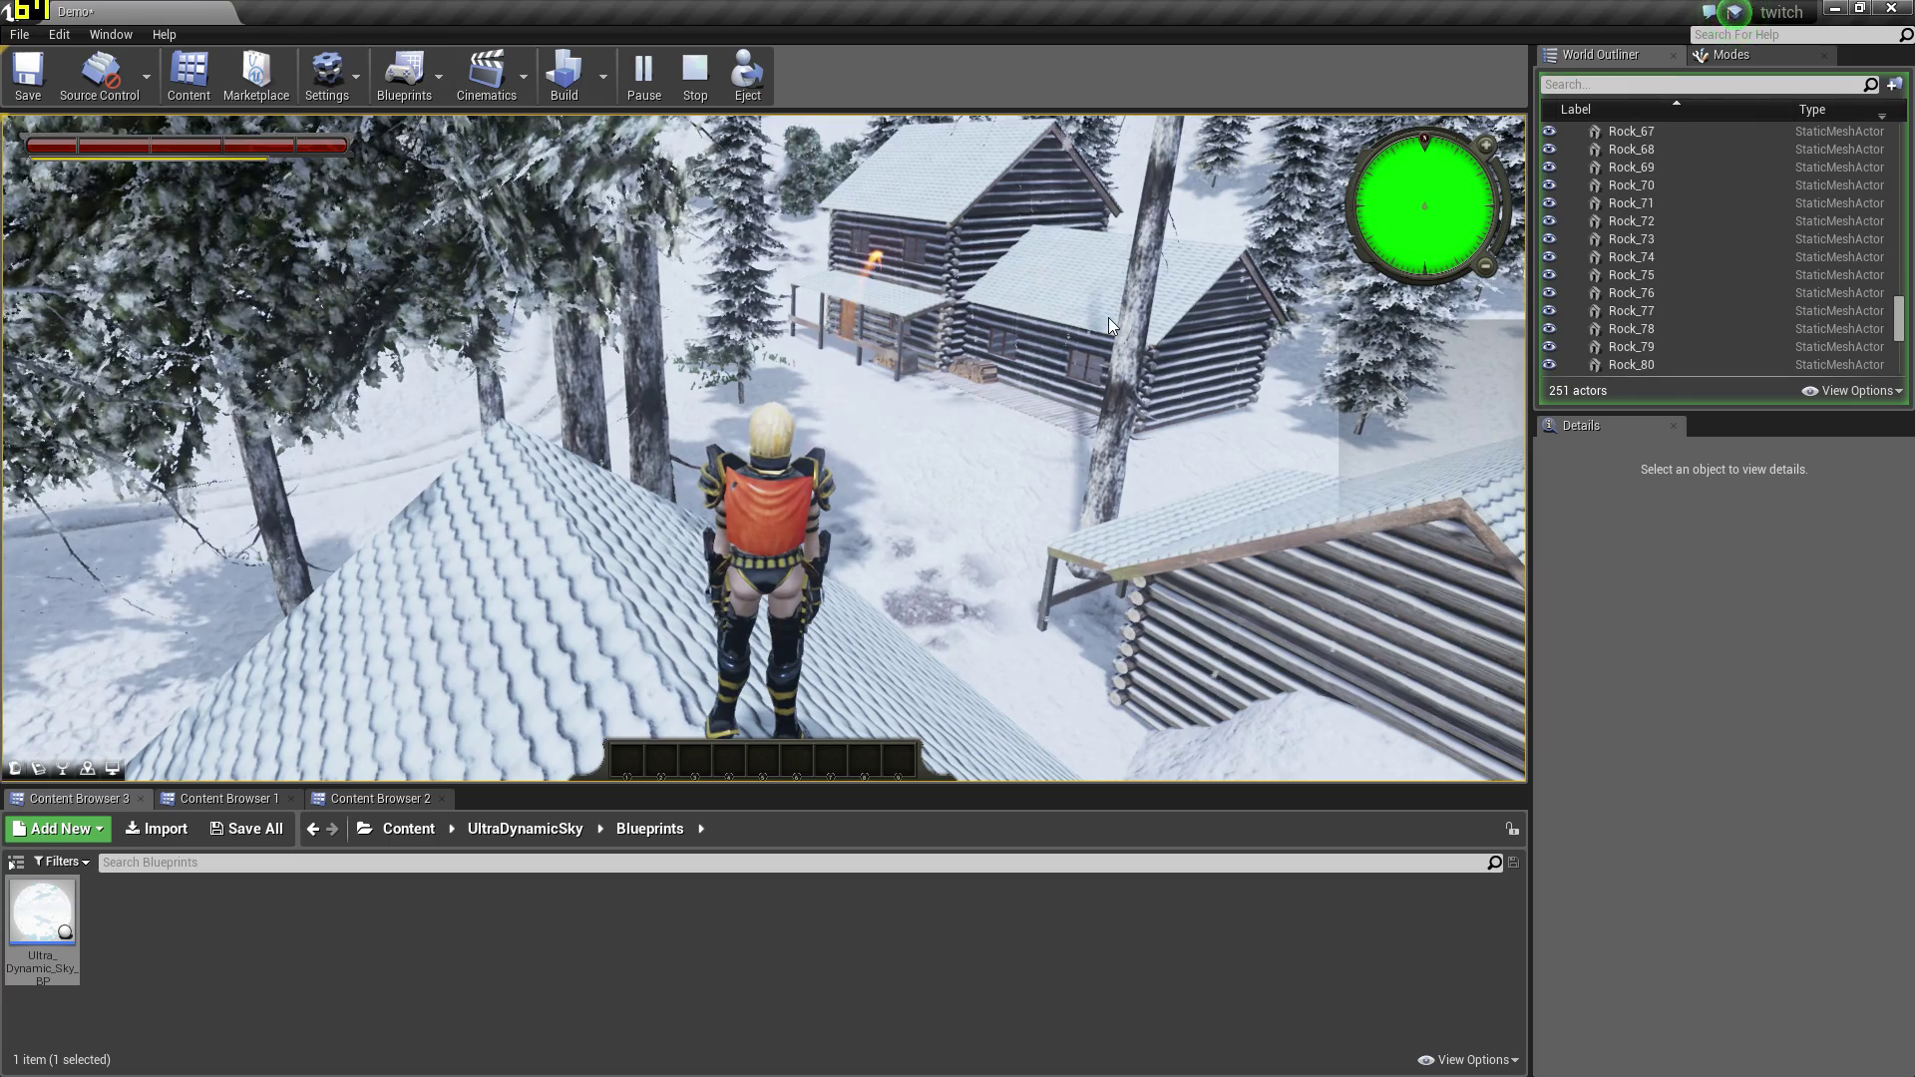
{"action": "left_click", "coordinate": [1014, 274]}
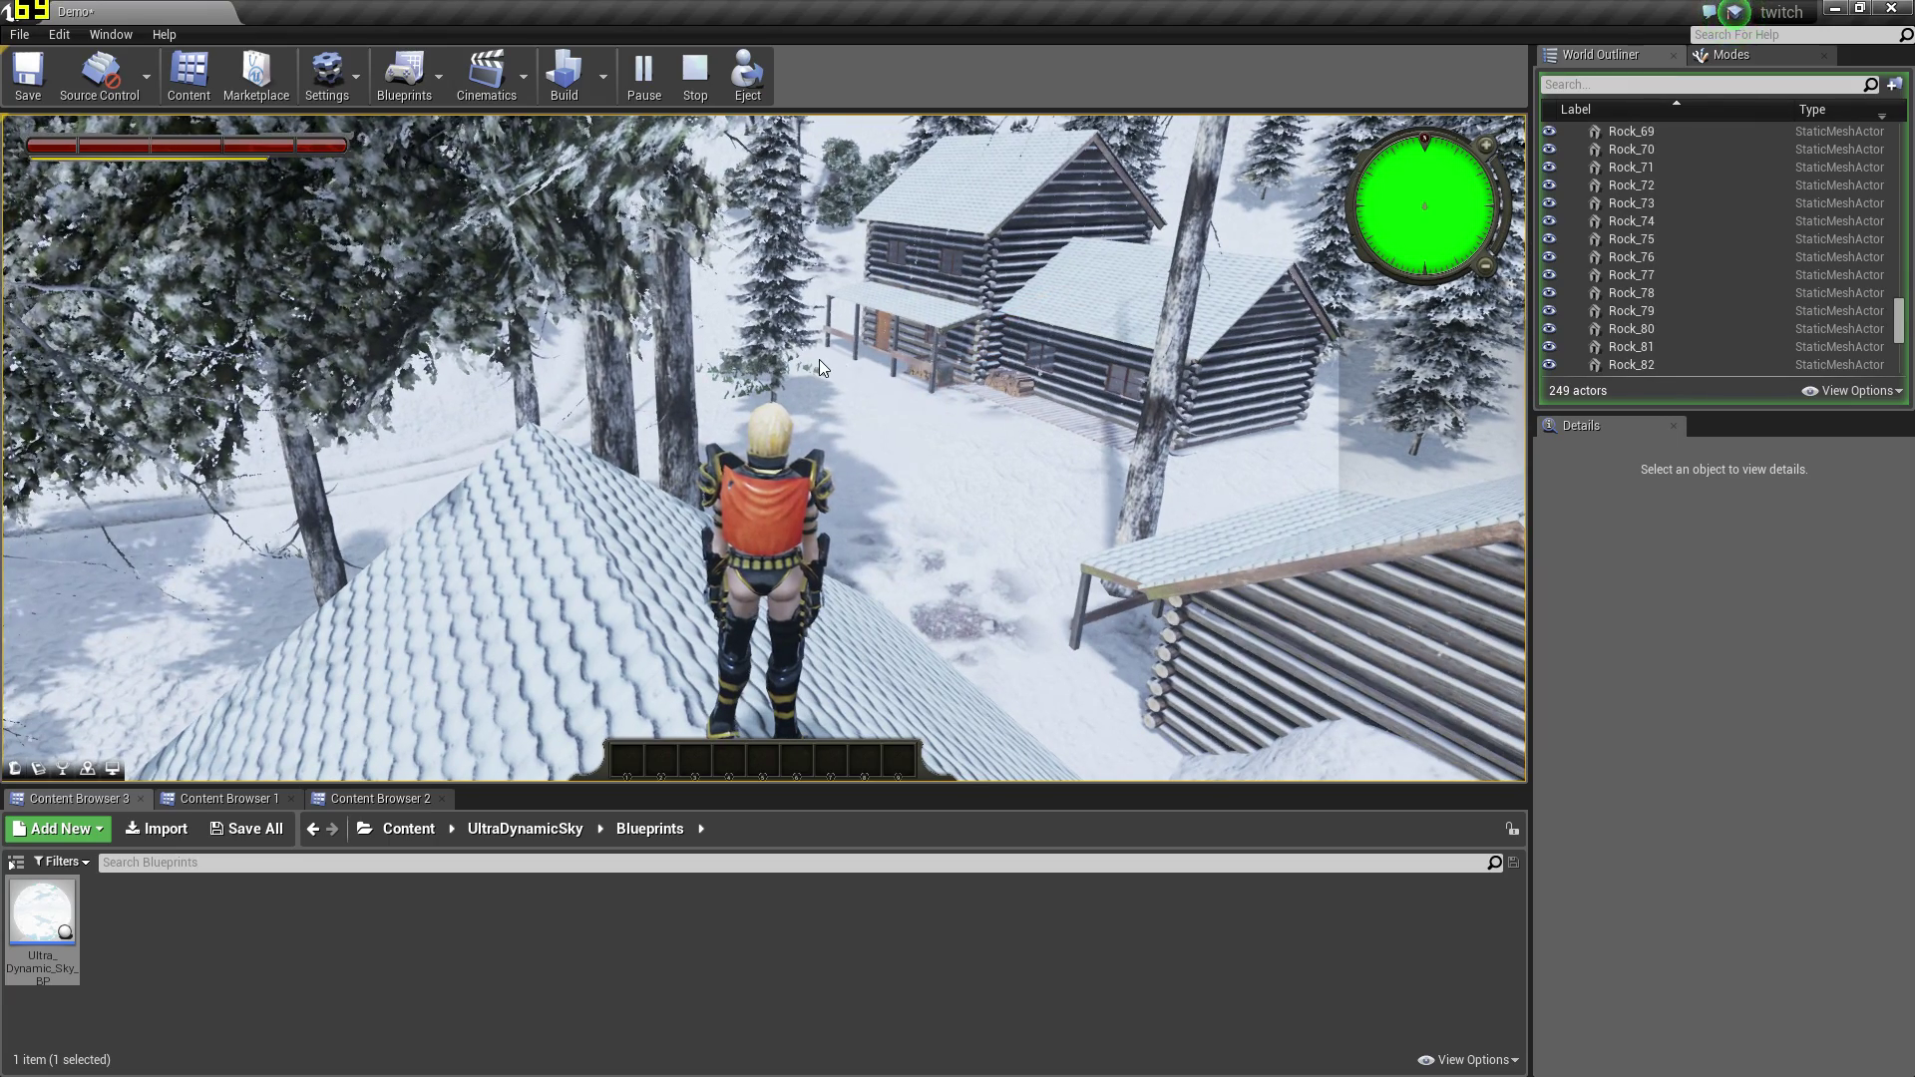
Turn the view around the character on the roof to examine the pine forest and its shadows on the snow
{"action": "right_click_drag", "start_coordinate": [818, 359], "coordinate": [12, 404]}
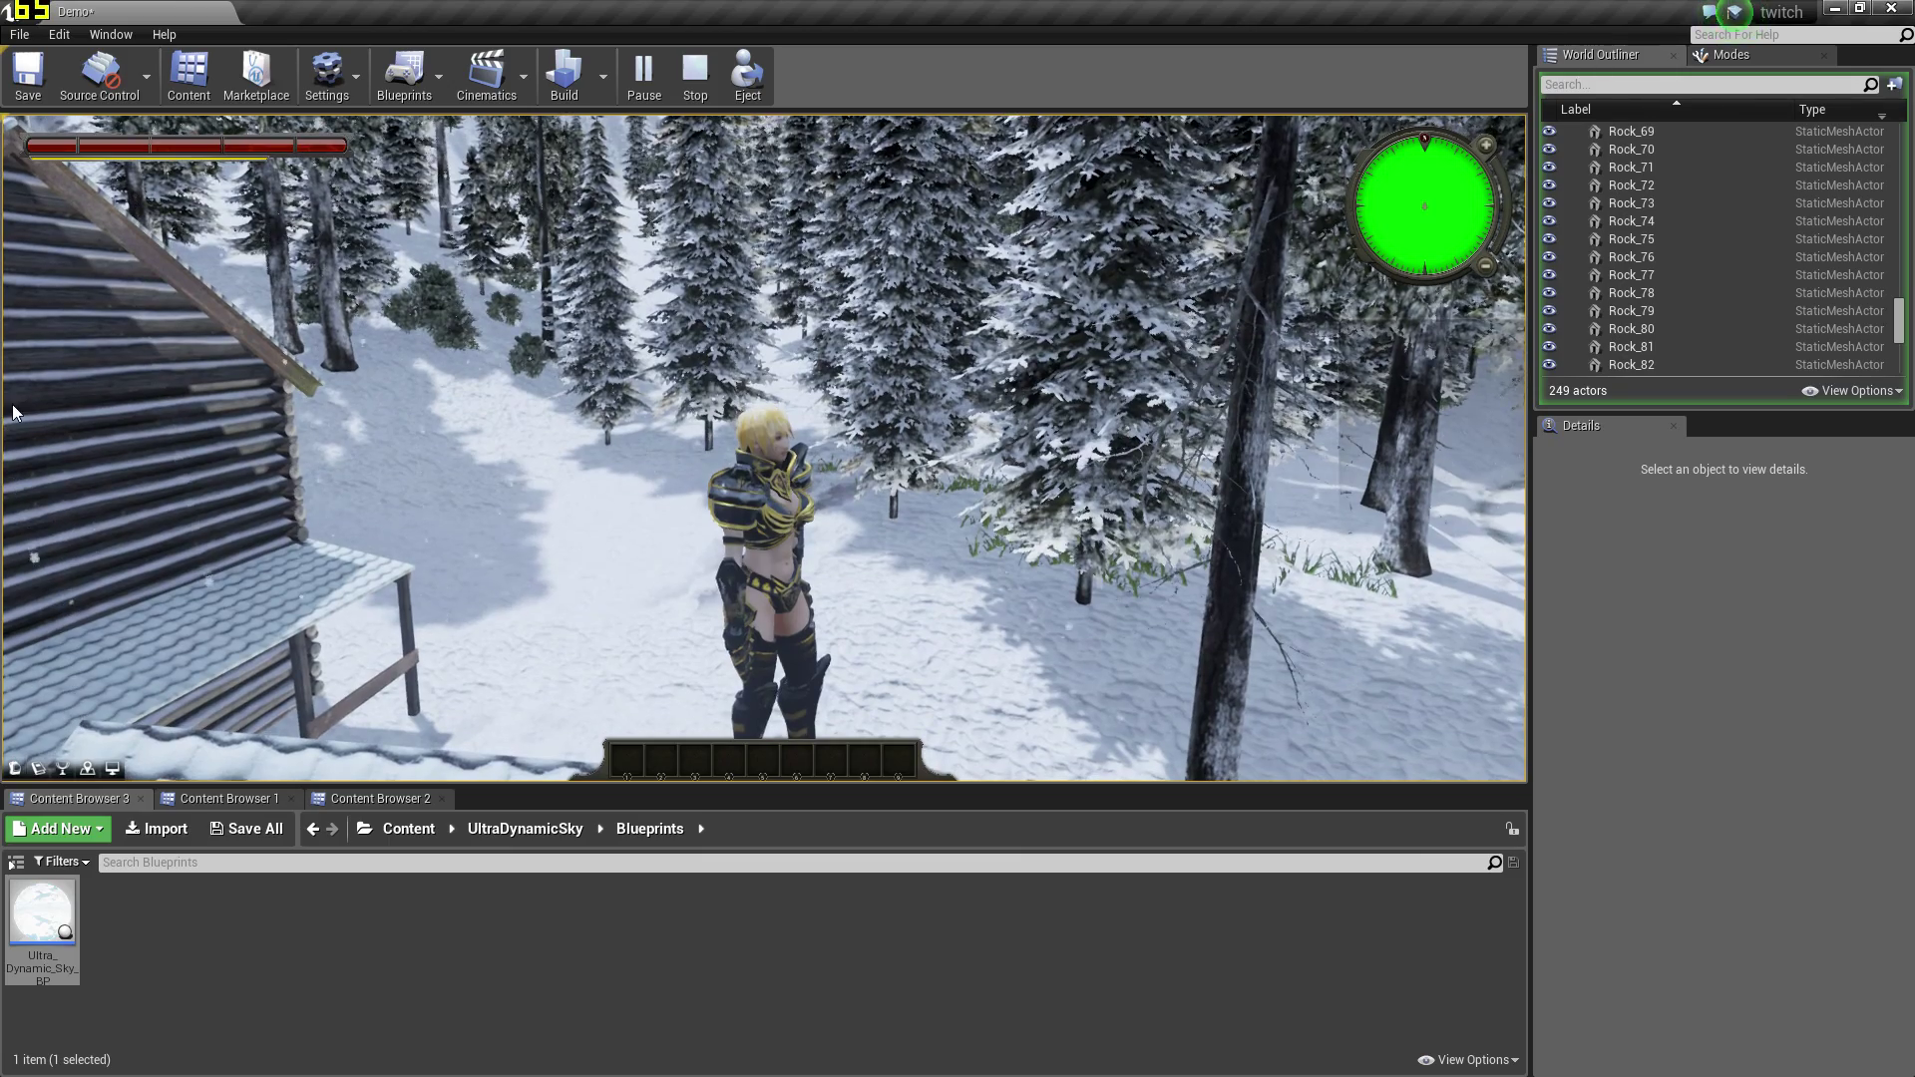
{"action": "key", "text": "w"}
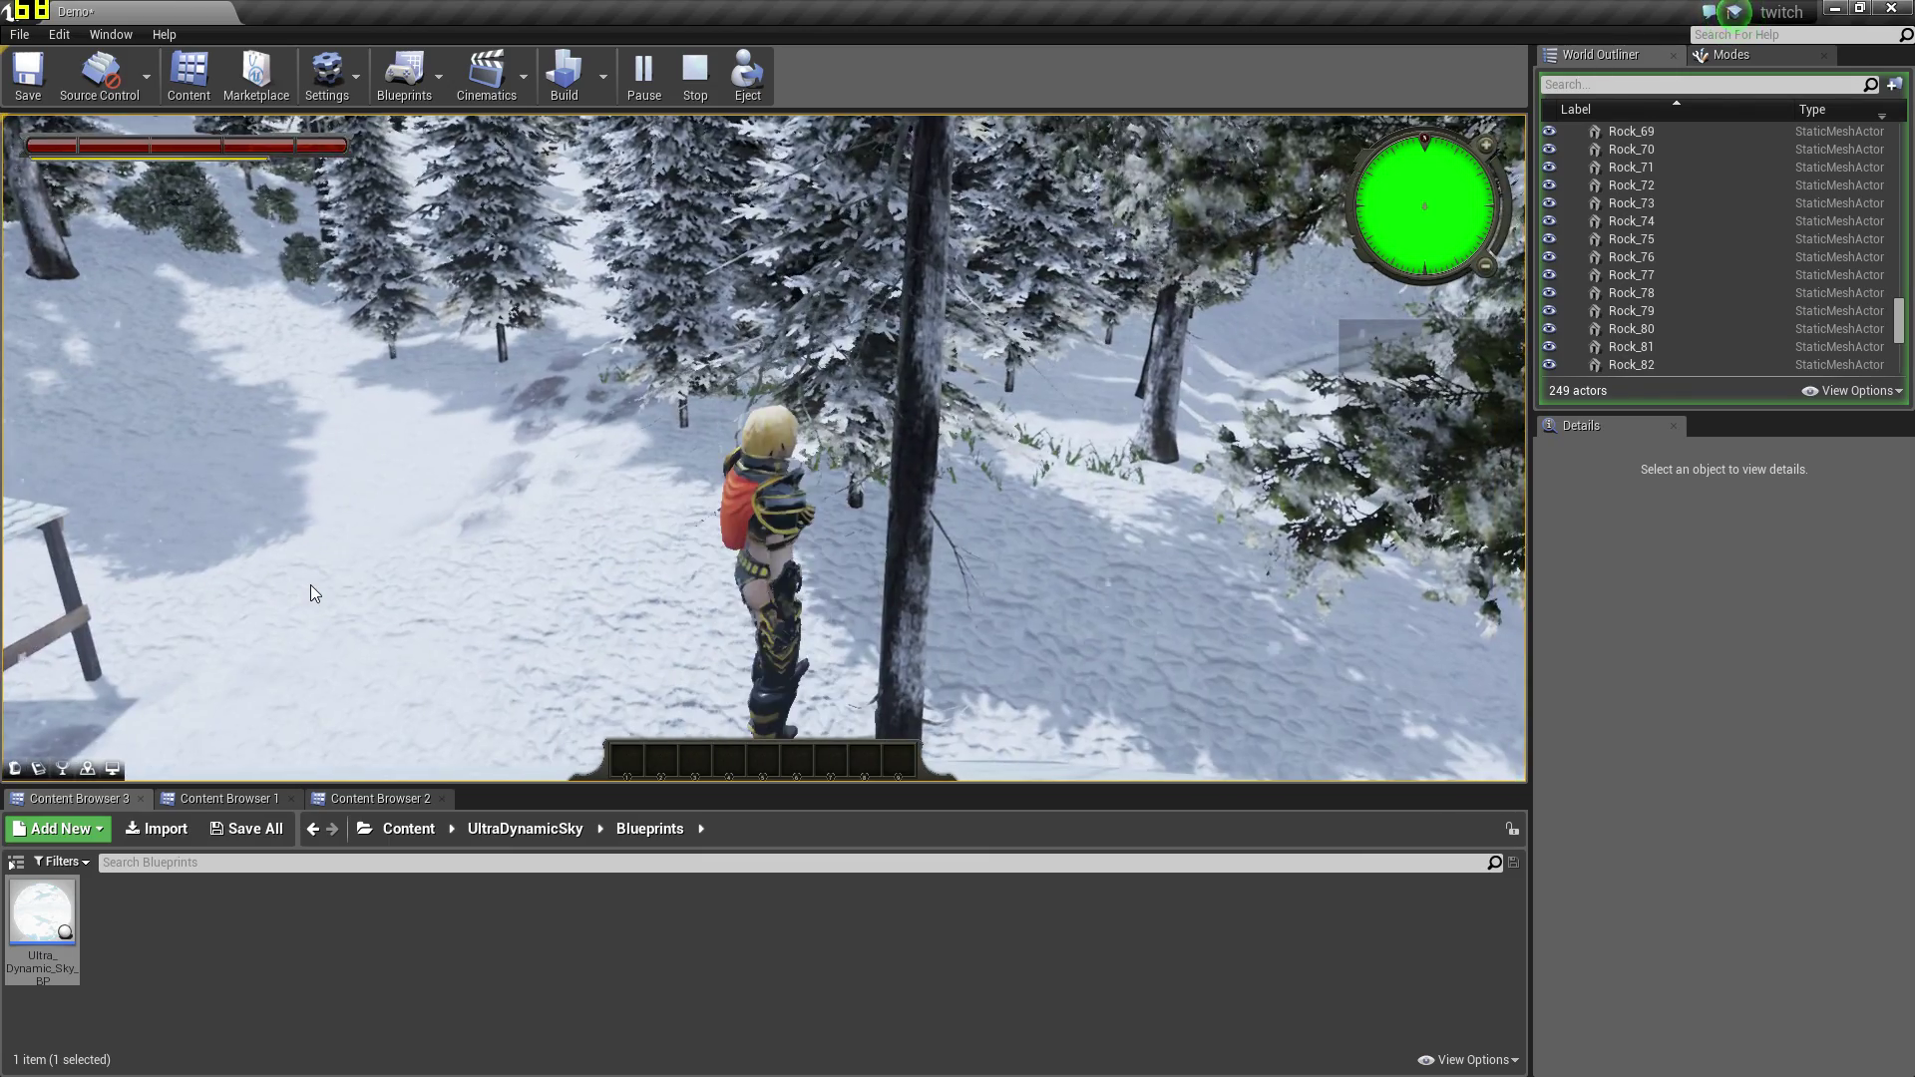